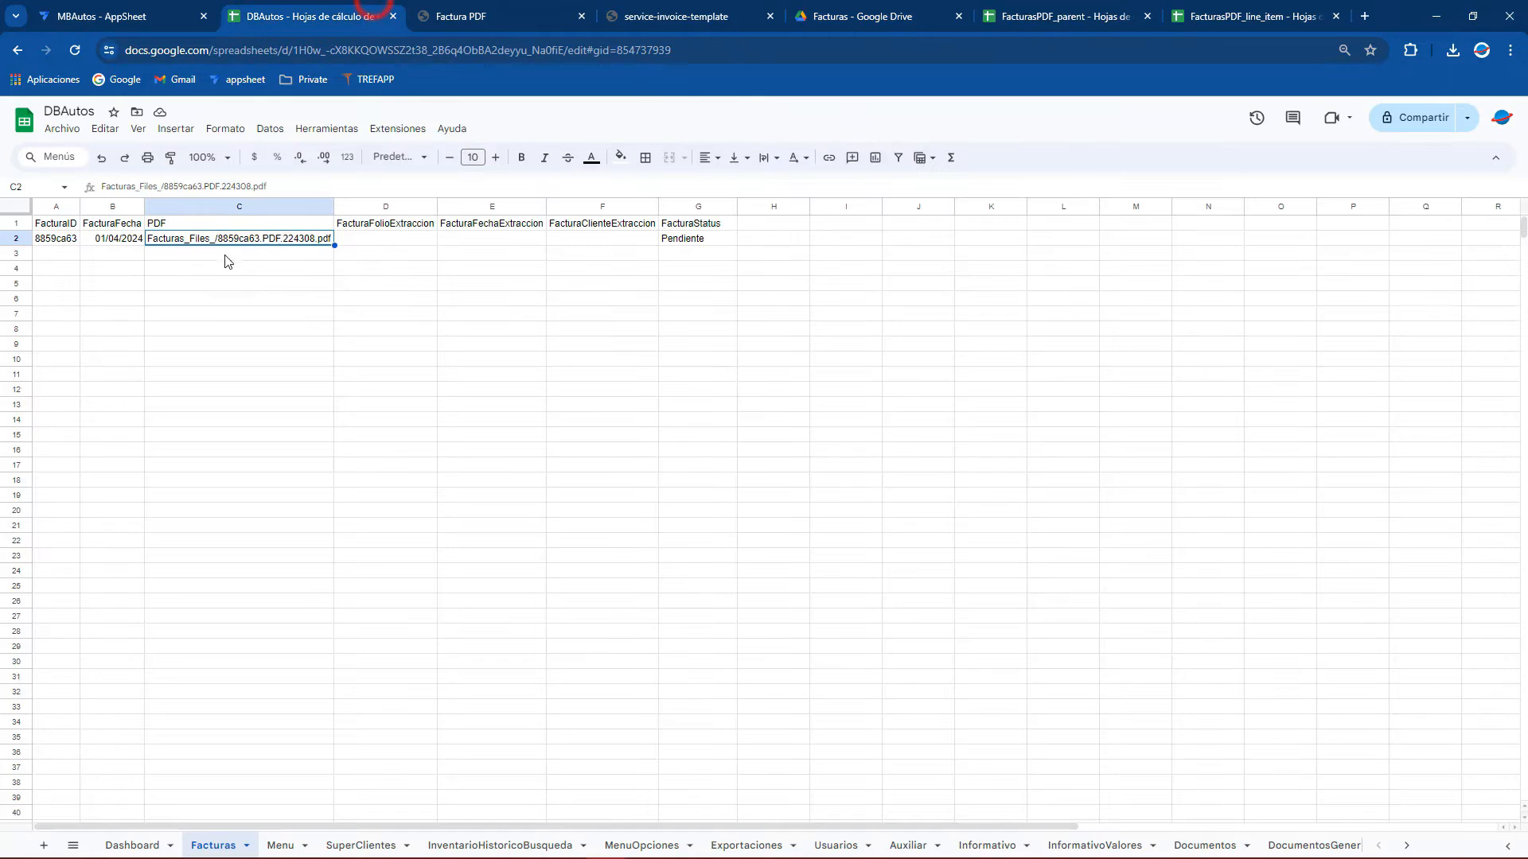
Switch to Google Drive and open the invoice PDF stored in the Facturas_Files_ folder of Mi unidad
left_click(831, 12)
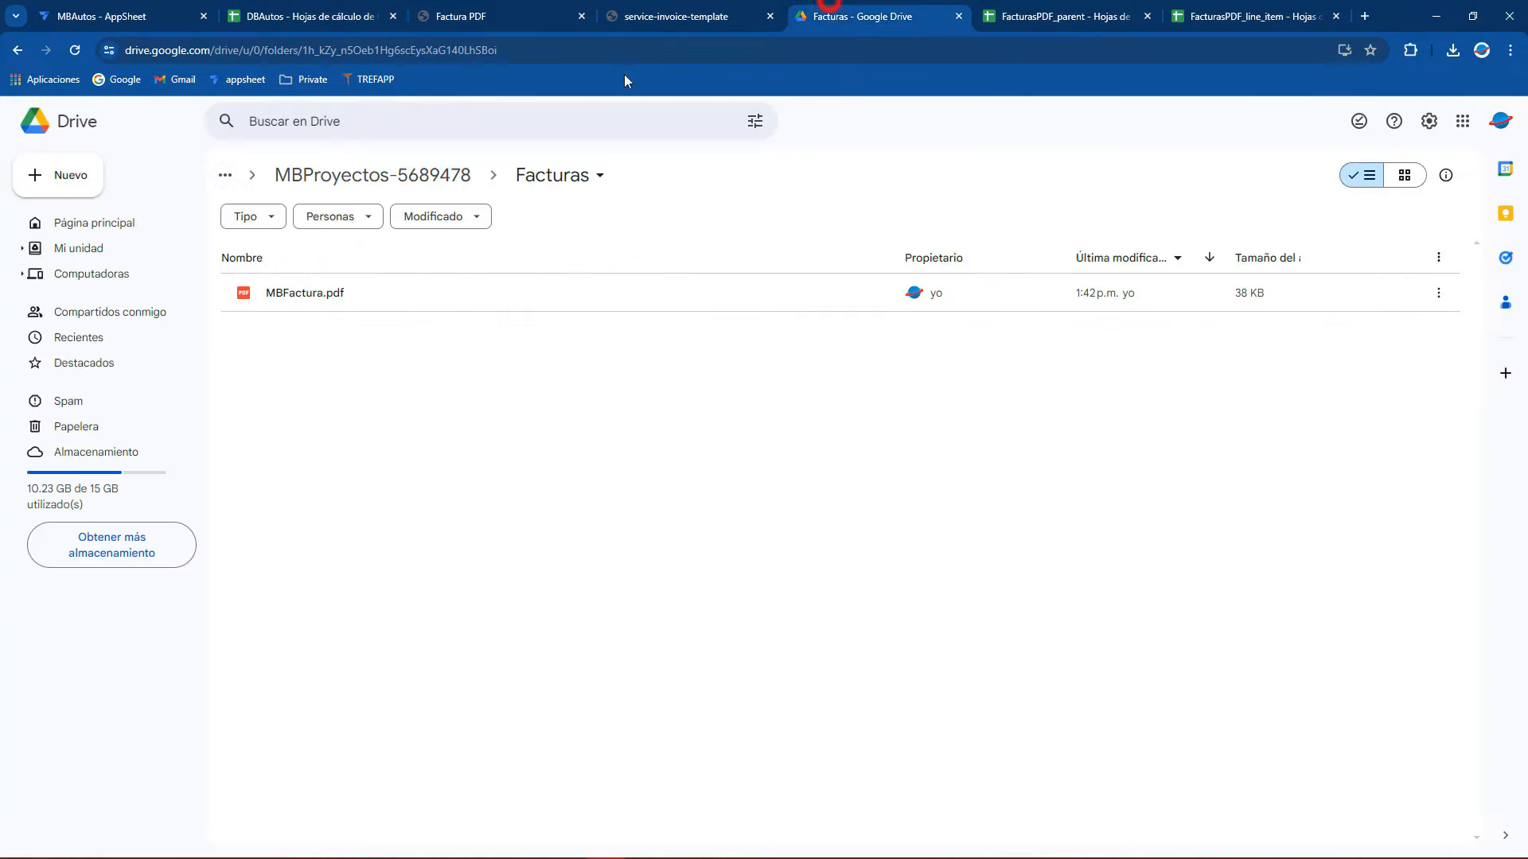
left_click(85, 247)
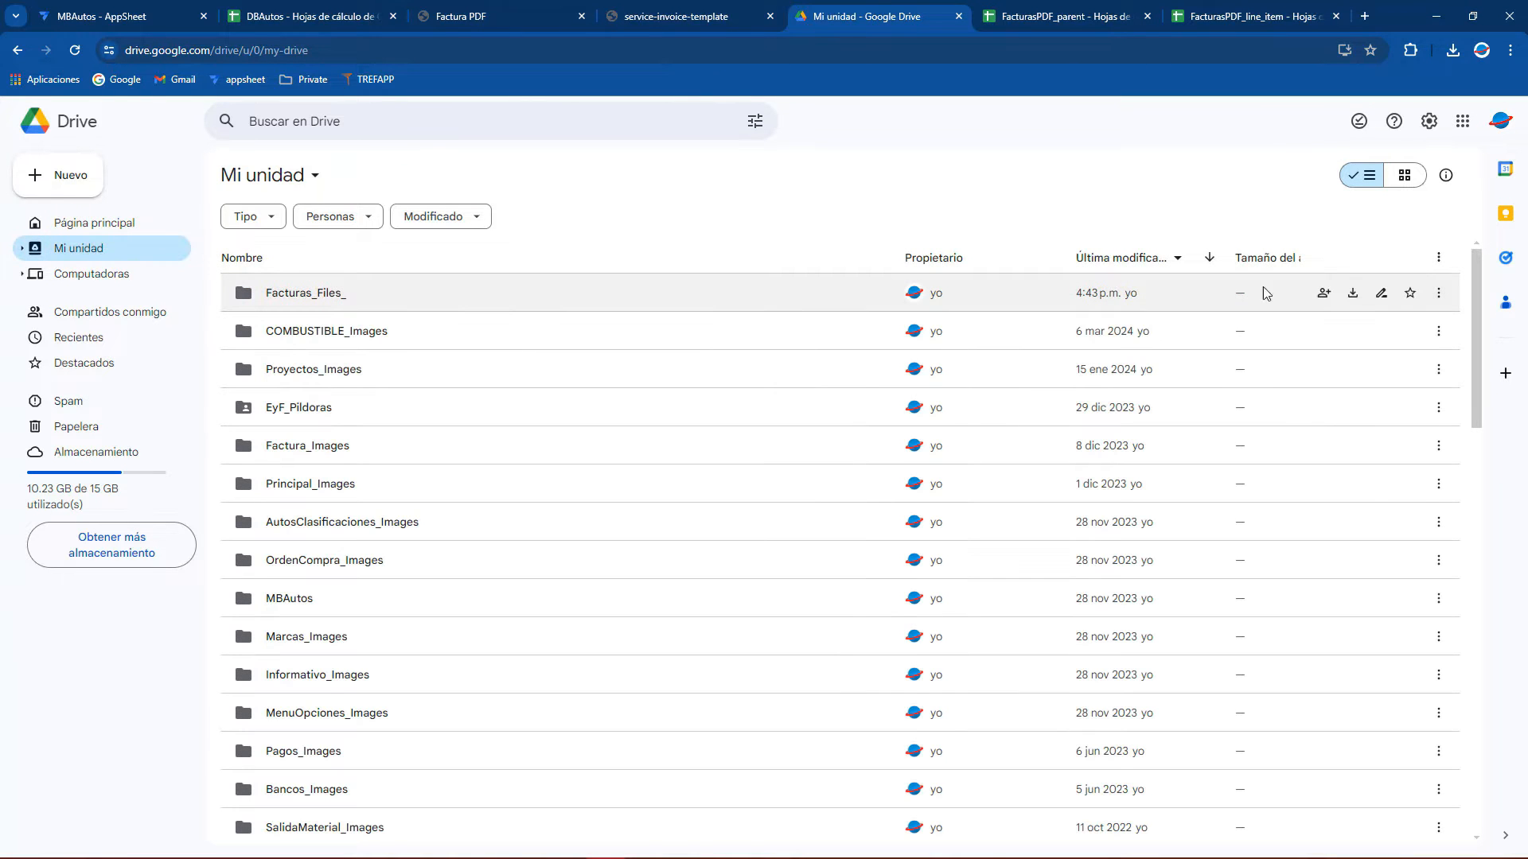
double_click(341, 295)
double_click(294, 296)
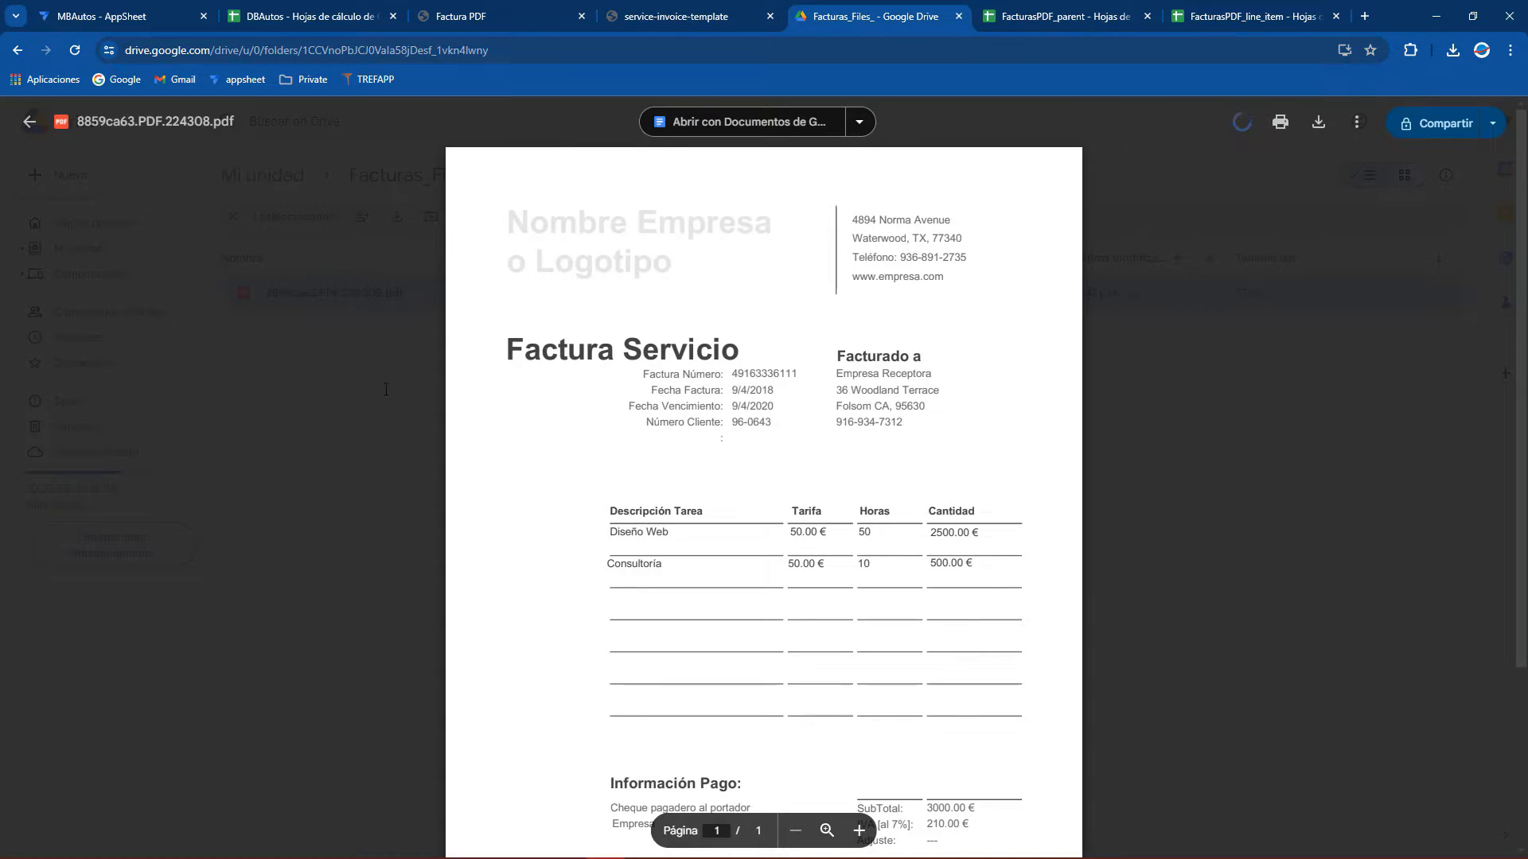
left_click(350, 390)
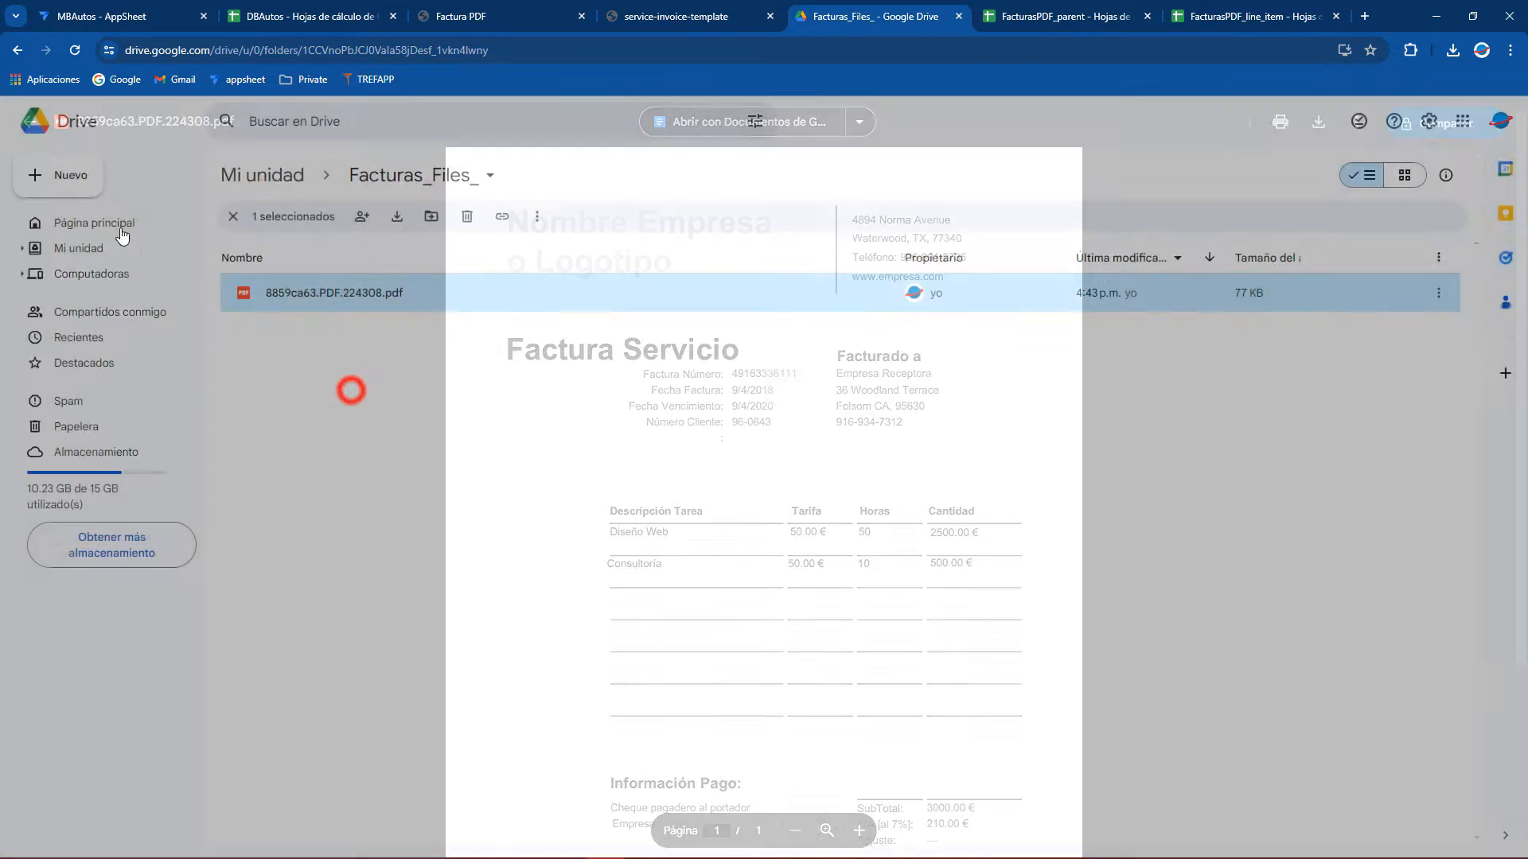
Return to Mi unidad and move the Facturas_Files_ folder to the trash
left_click(18, 51)
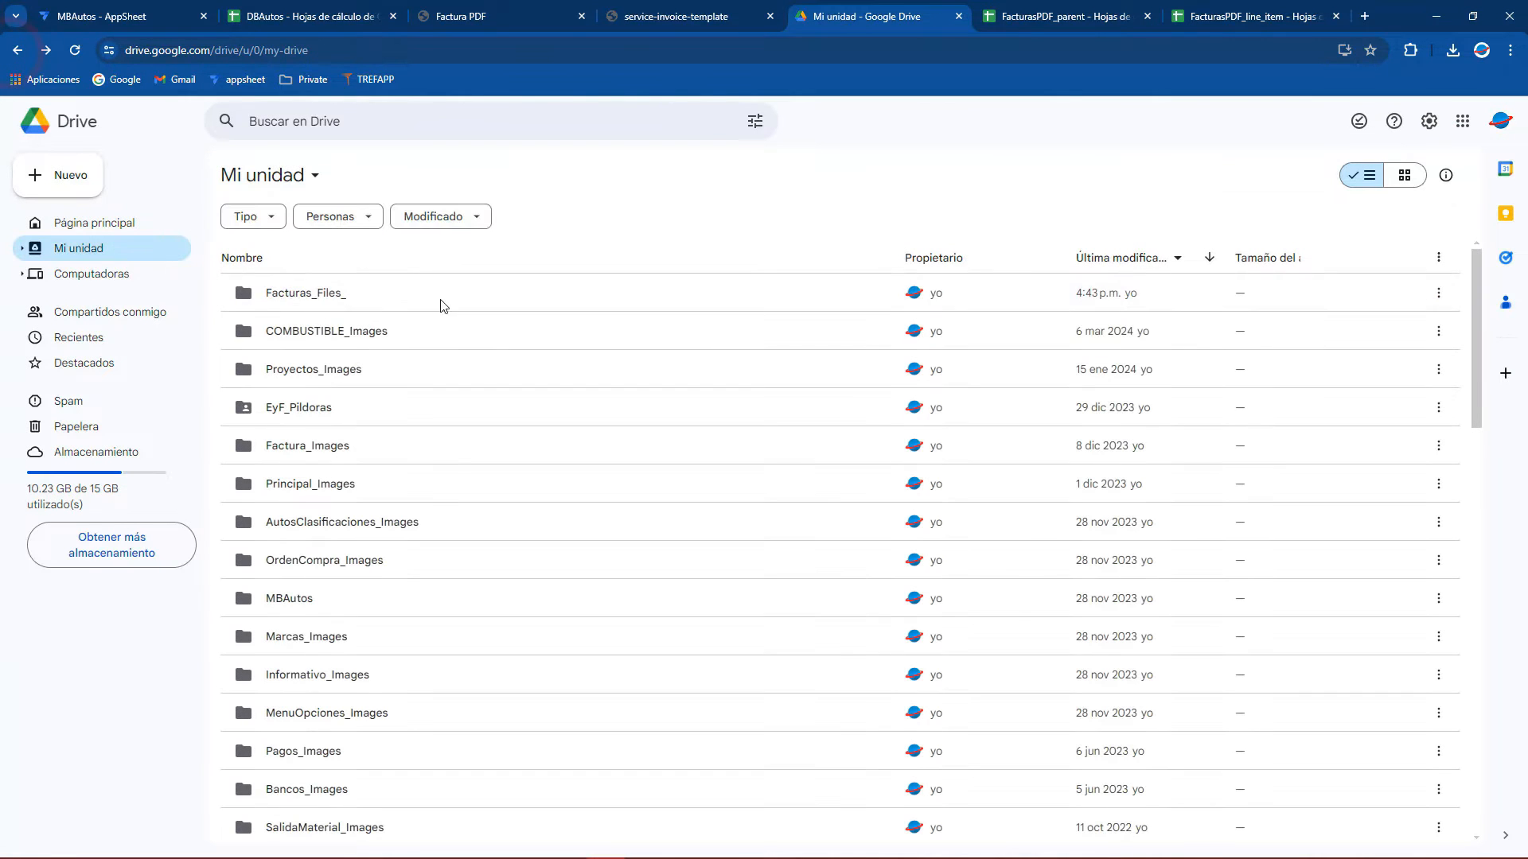
left_click(1438, 293)
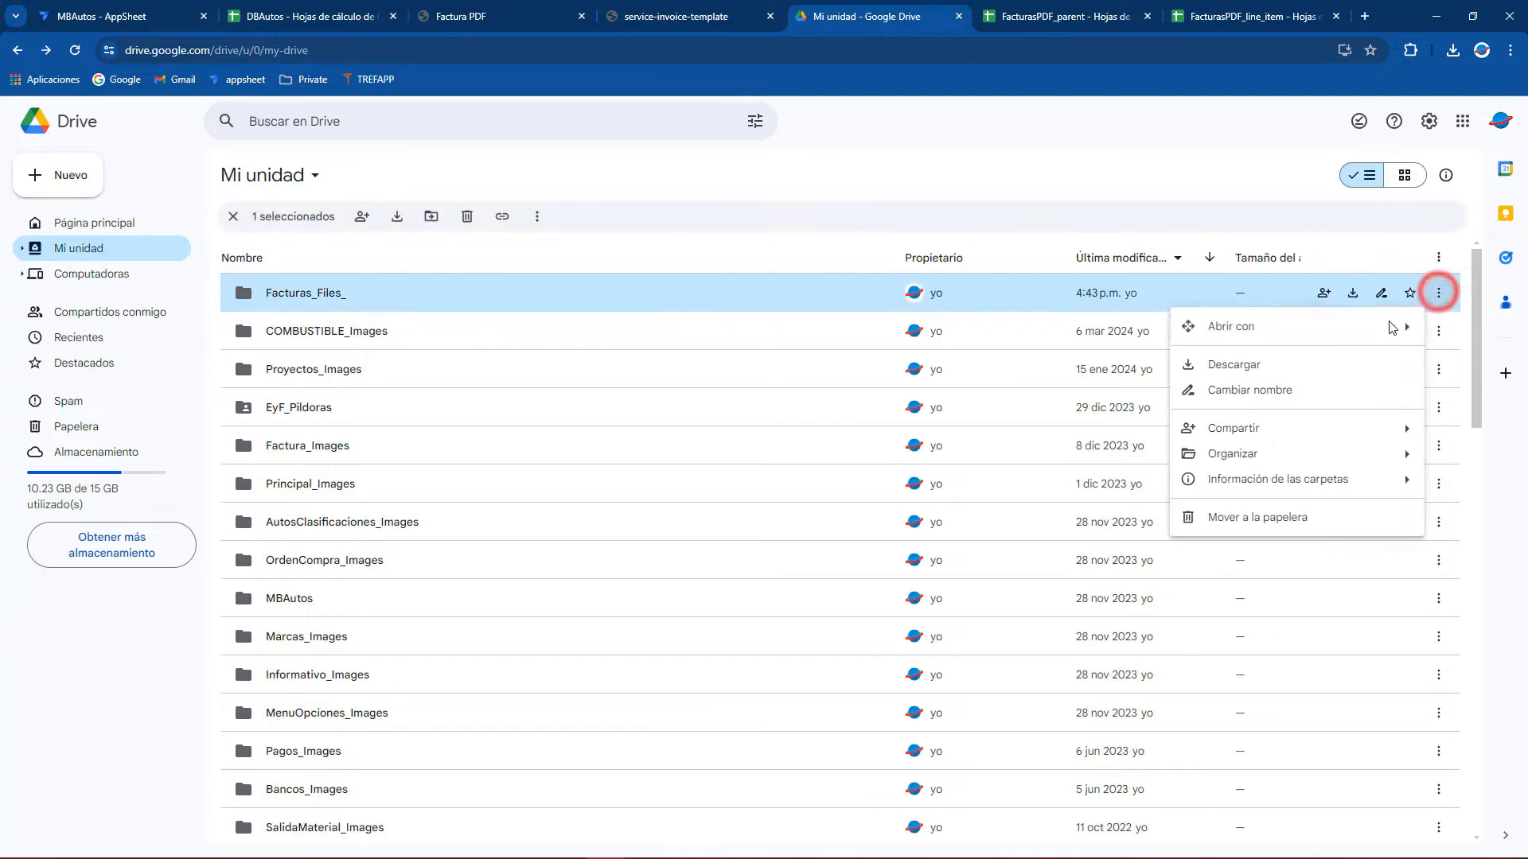
left_click(1259, 514)
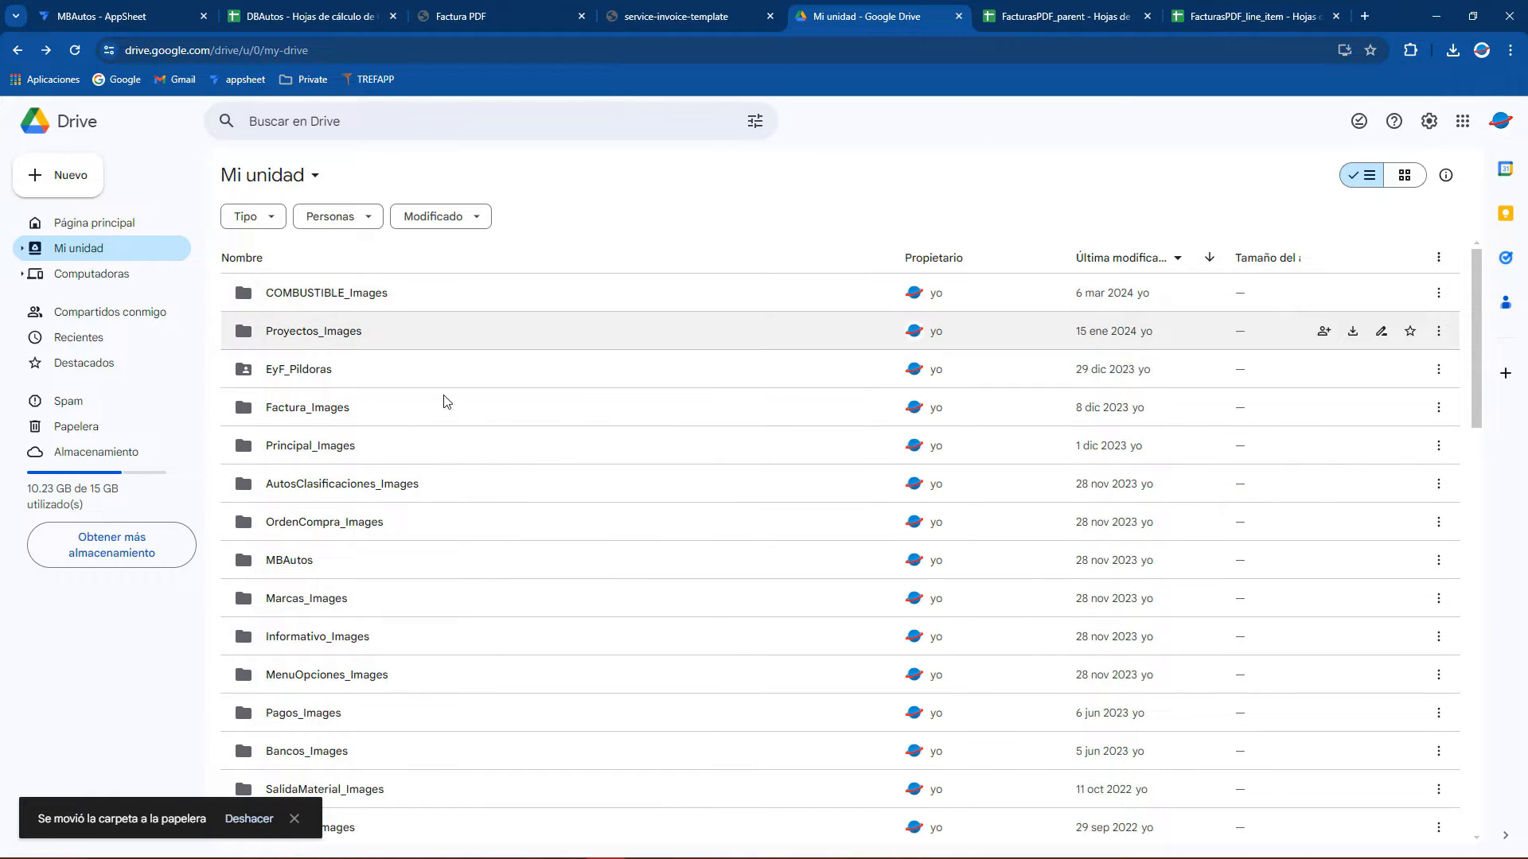
Switch to the DBAutos spreadsheet and clear the invoice record in A2:G2 of the Facturas sheet
left_click(296, 6)
left_click(155, 289)
left_click_drag(55, 239, 696, 243)
key("Delete")
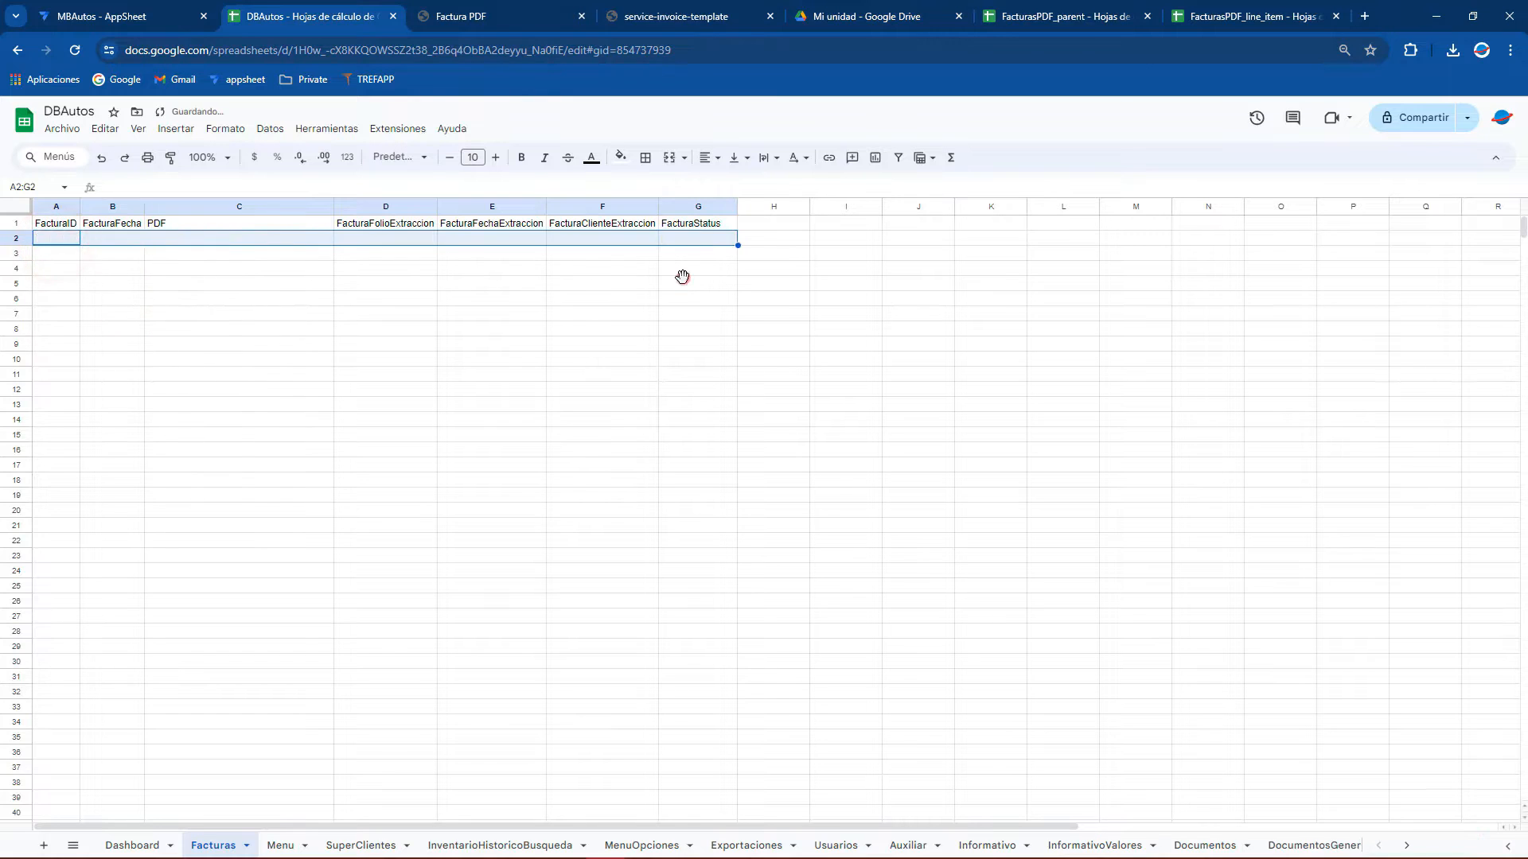
left_click(682, 283)
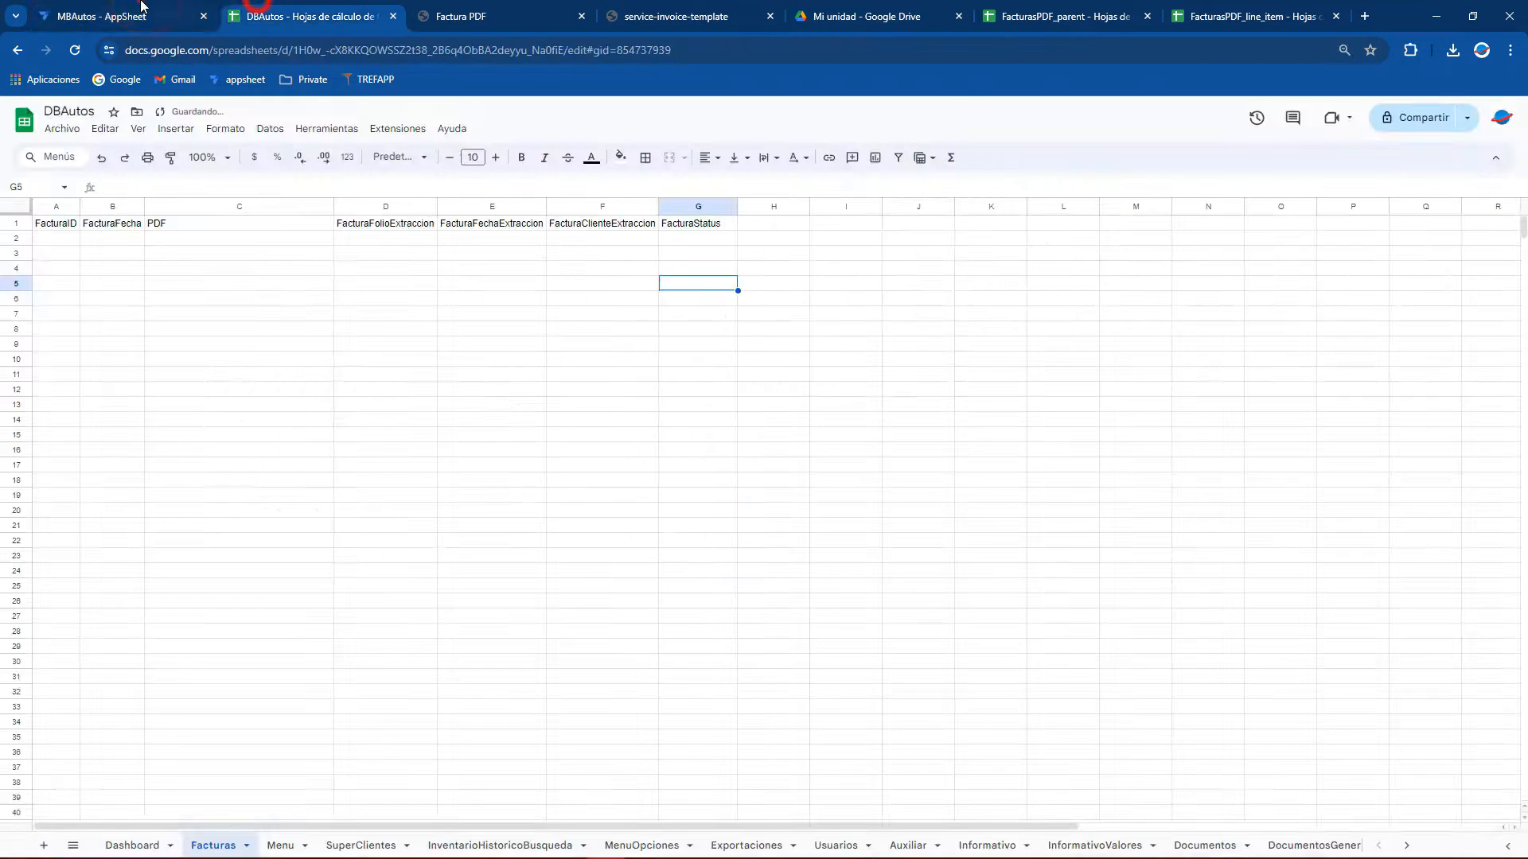
In AppSheet, set the Facturas PDF column's file folder path to CONCATENATE("/appsheet/data/MBProyectos-5689478/Facturas")
left_click(142, 6)
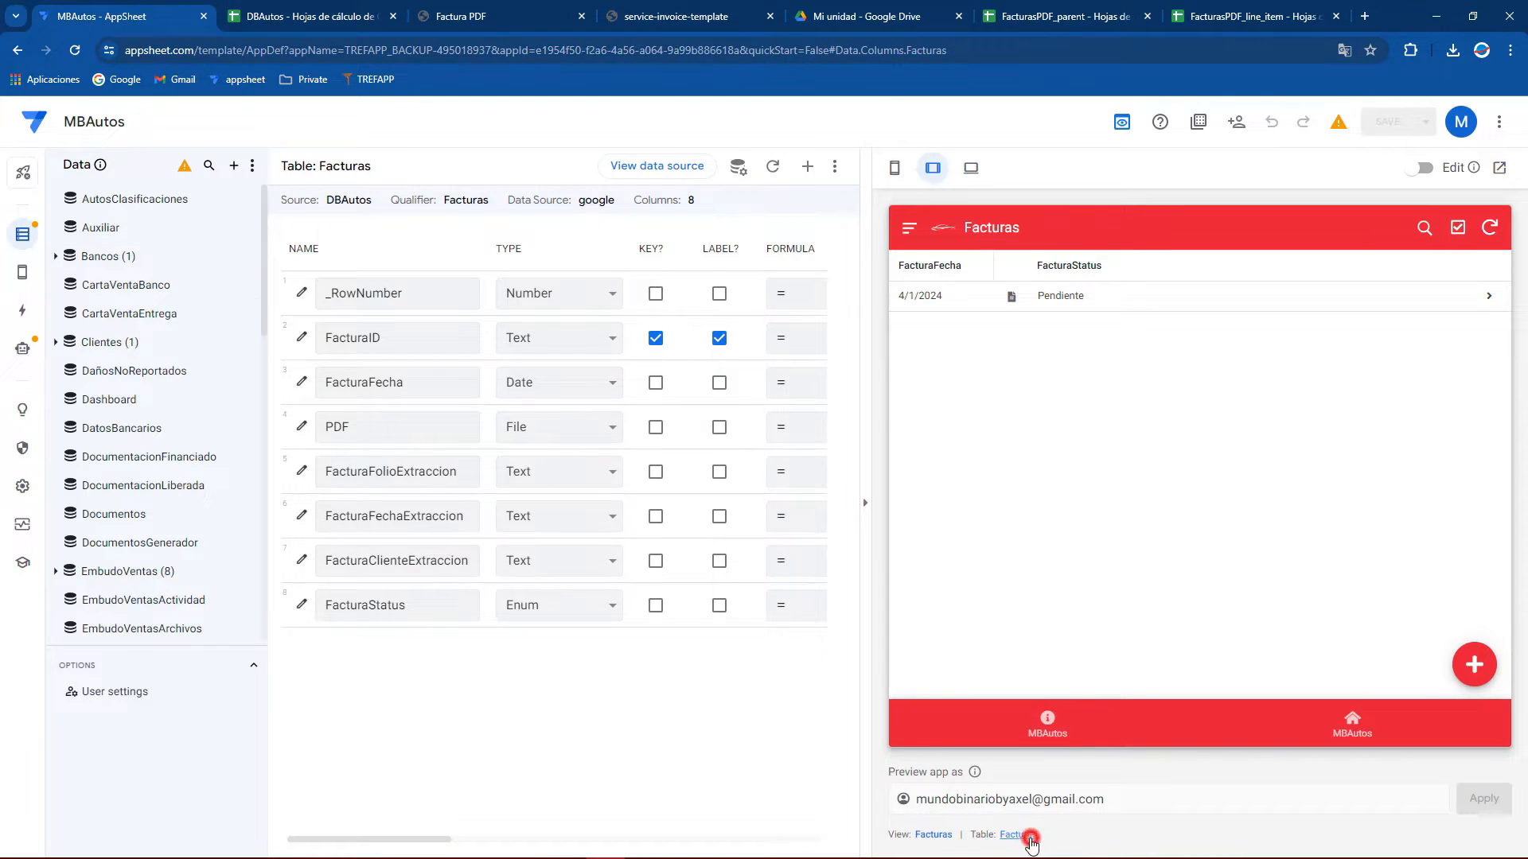
left_click(332, 420)
left_click(300, 429)
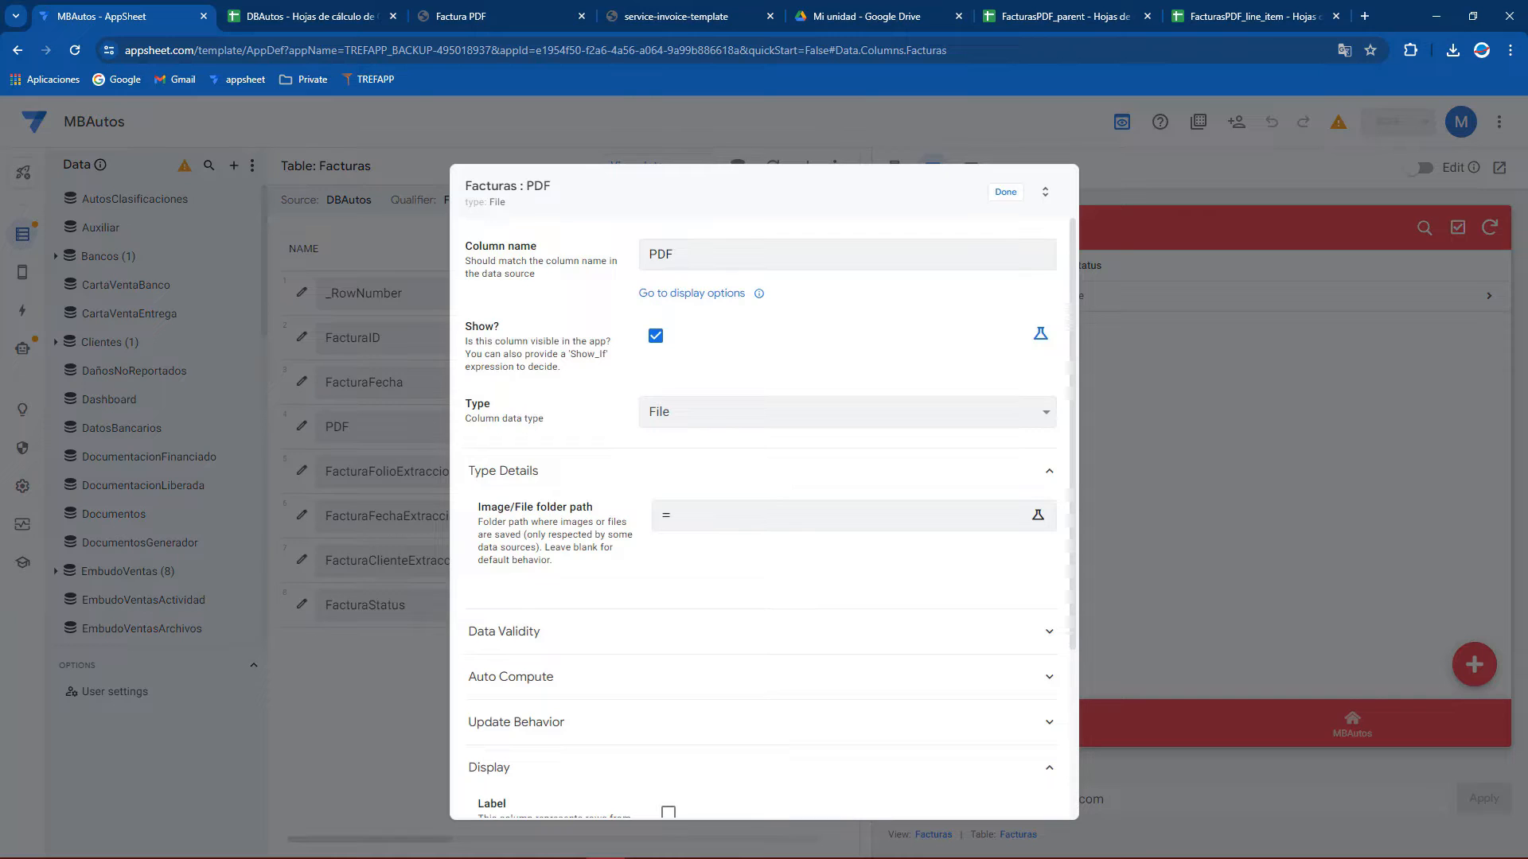
left_click(692, 515)
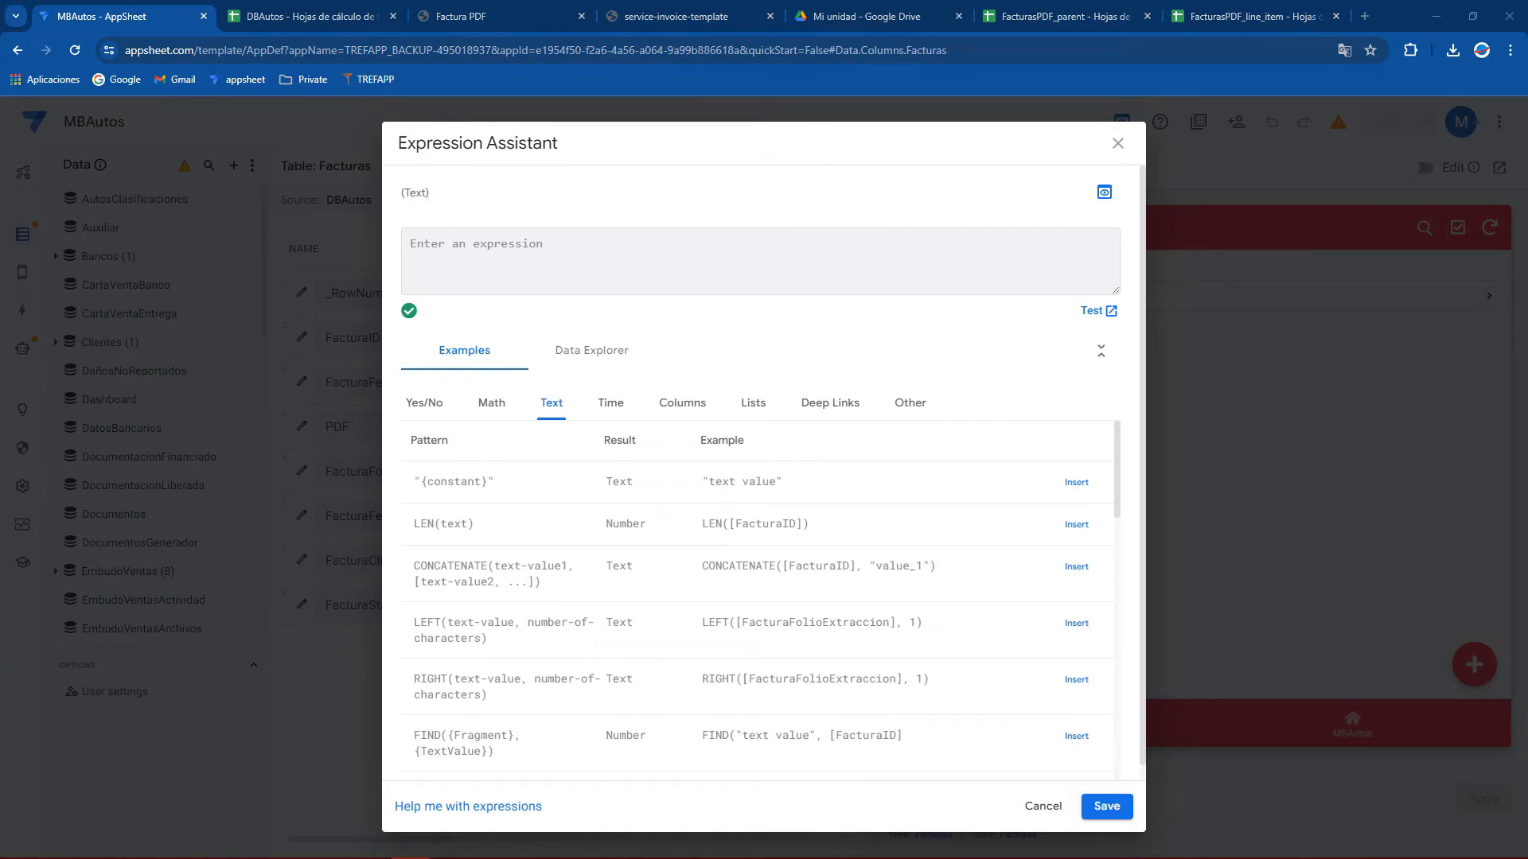
left_click(465, 277)
type("CONCATENATE(\"/appsheet/data/MBProyectos-5689478/Facturas\")")
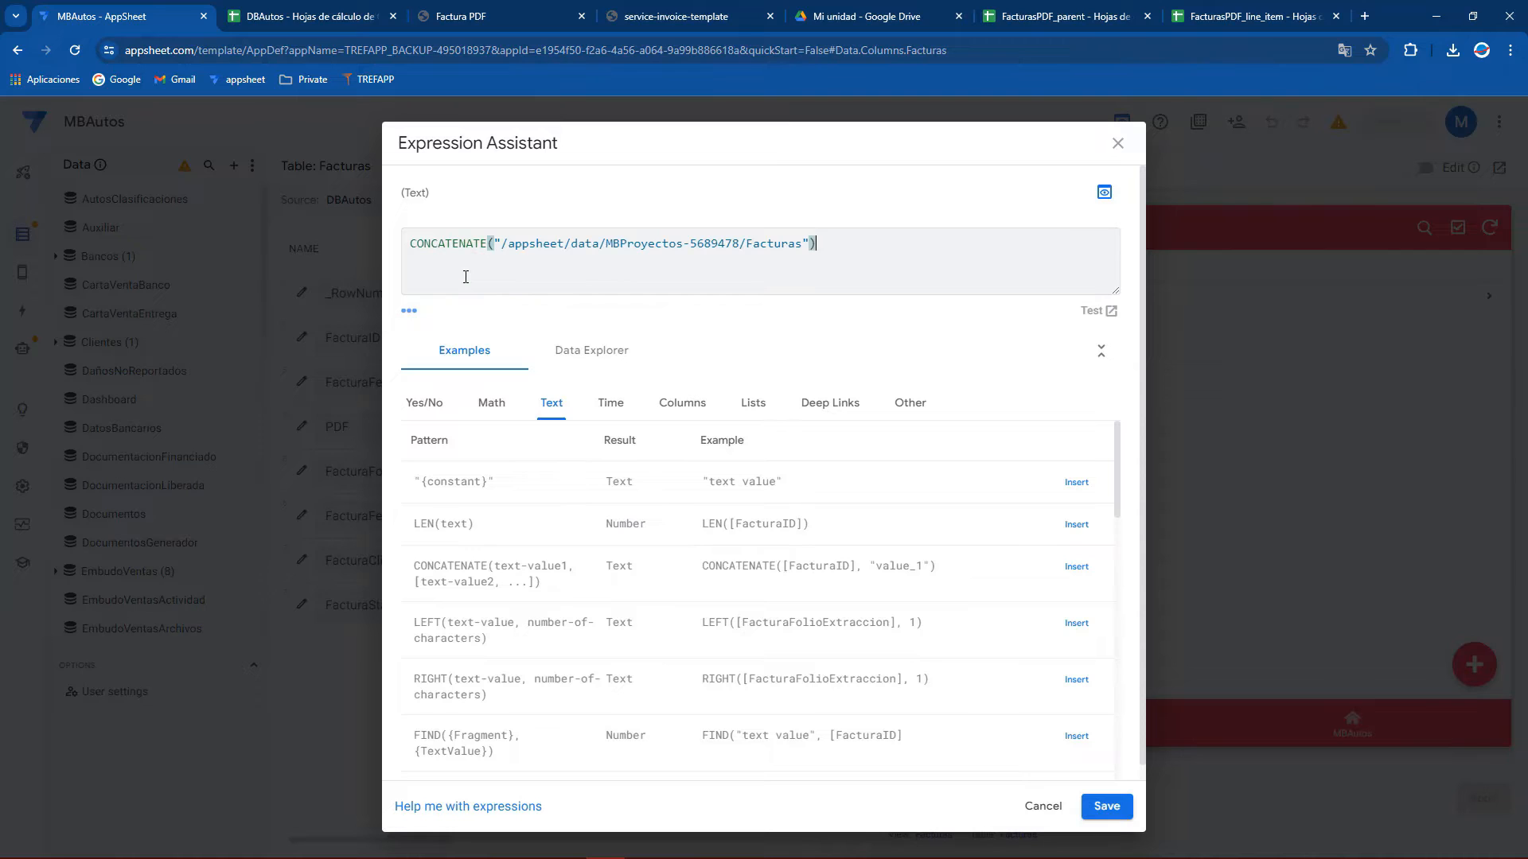
Compare the path's segments with Google Drive by opening the appsheet folder and its data subfolder
double_click(535, 244)
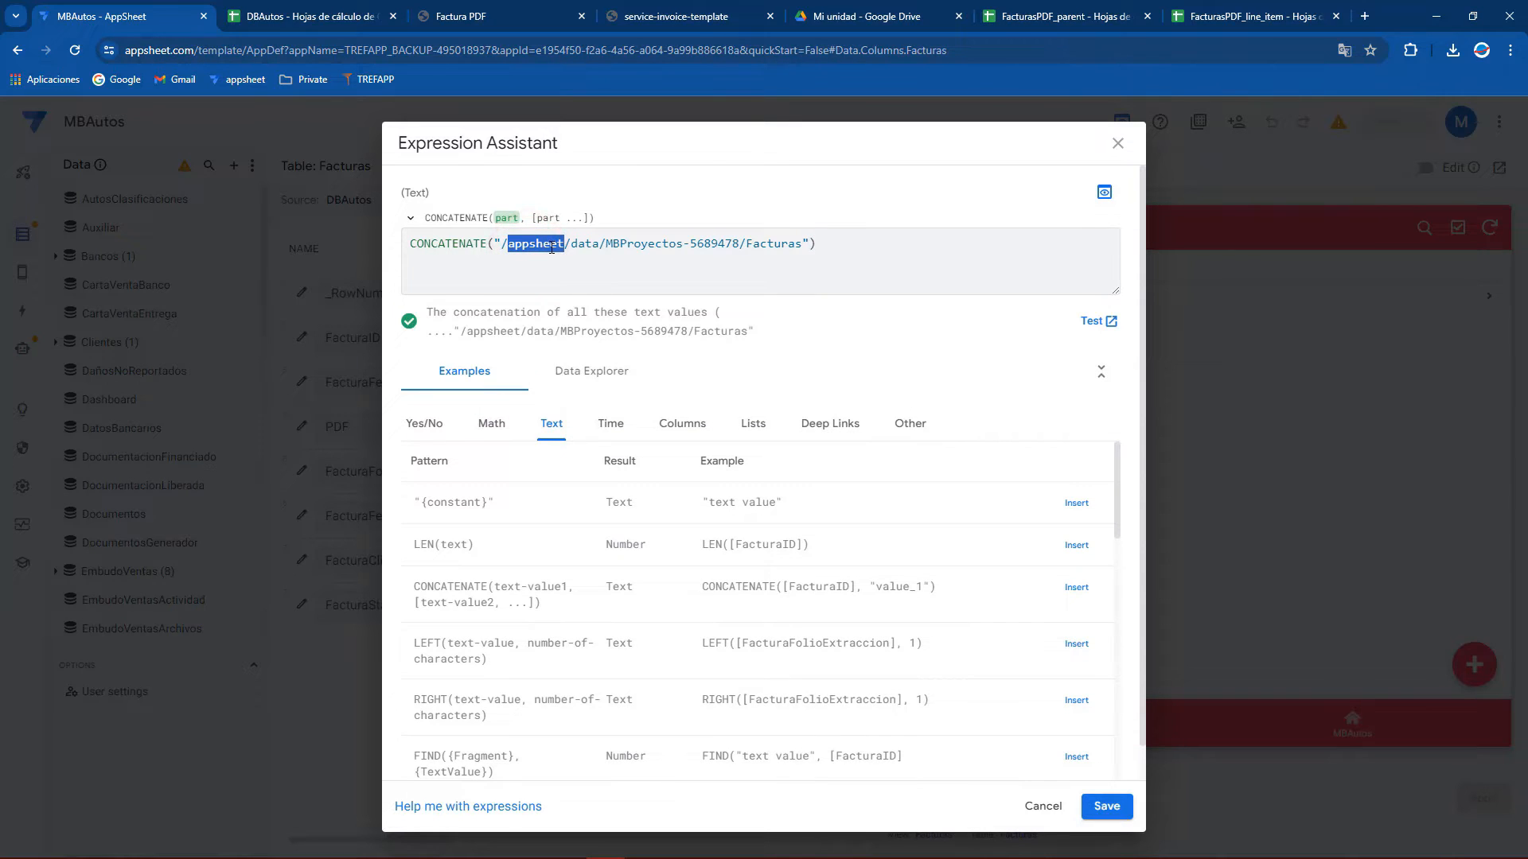
double_click(583, 243)
left_click_drag(613, 244, 795, 244)
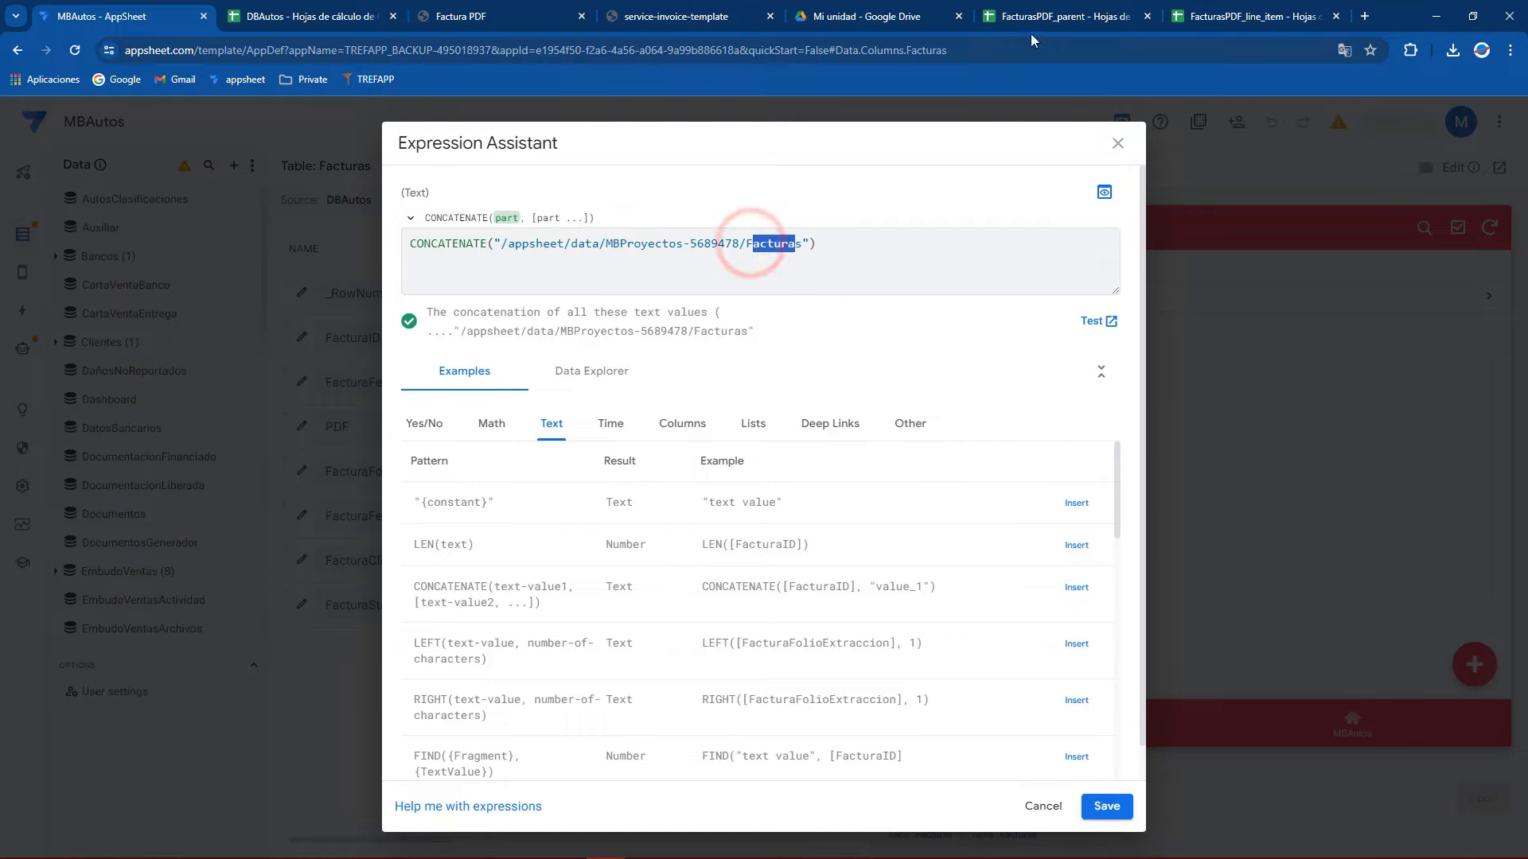
left_click(826, 8)
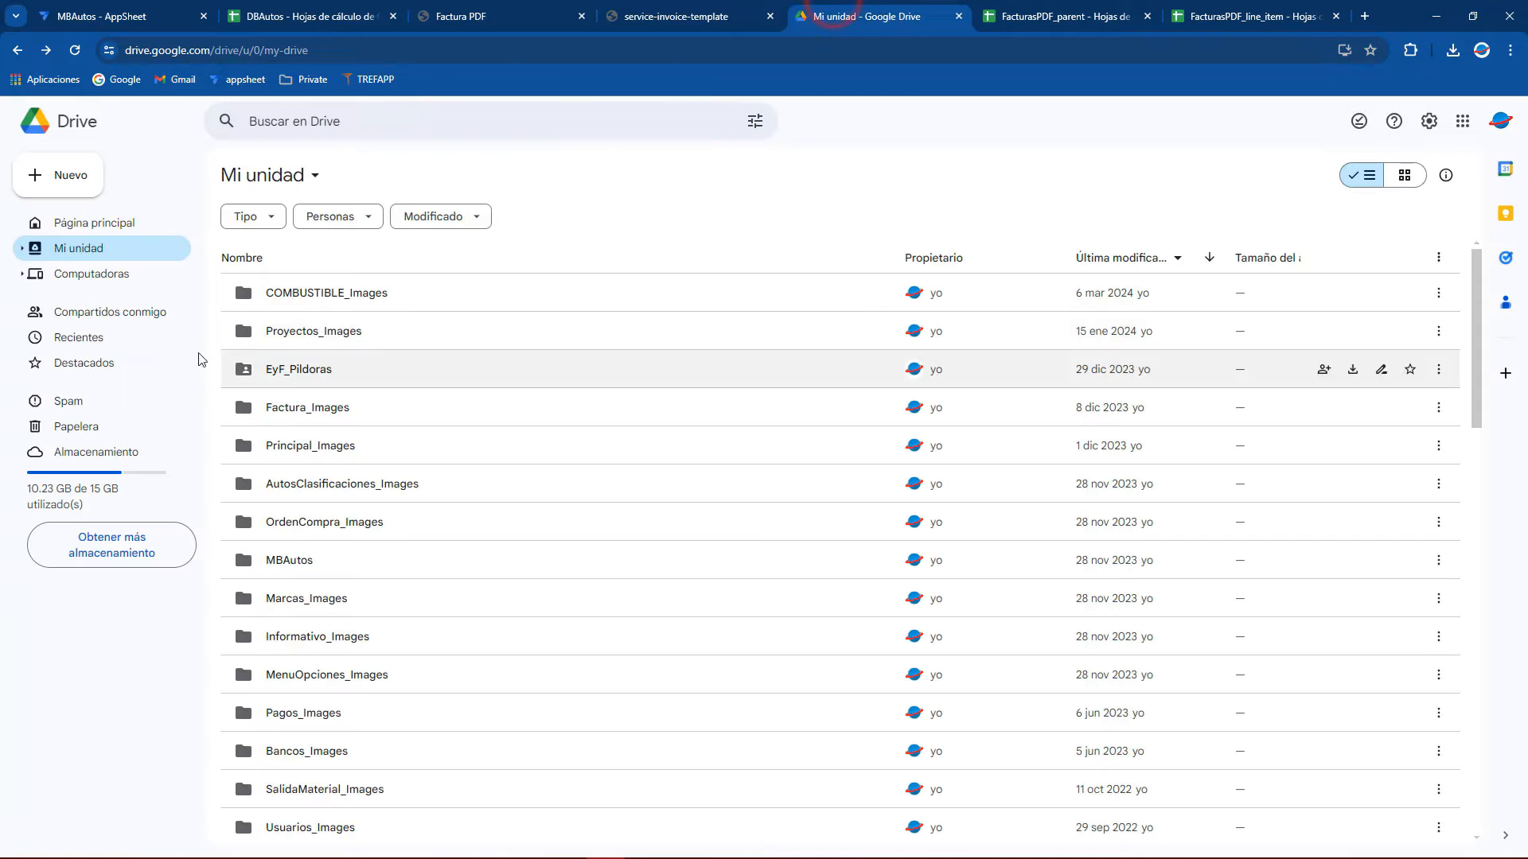
scroll(345, 700, "down", 2)
scroll(345, 700, "down", 2)
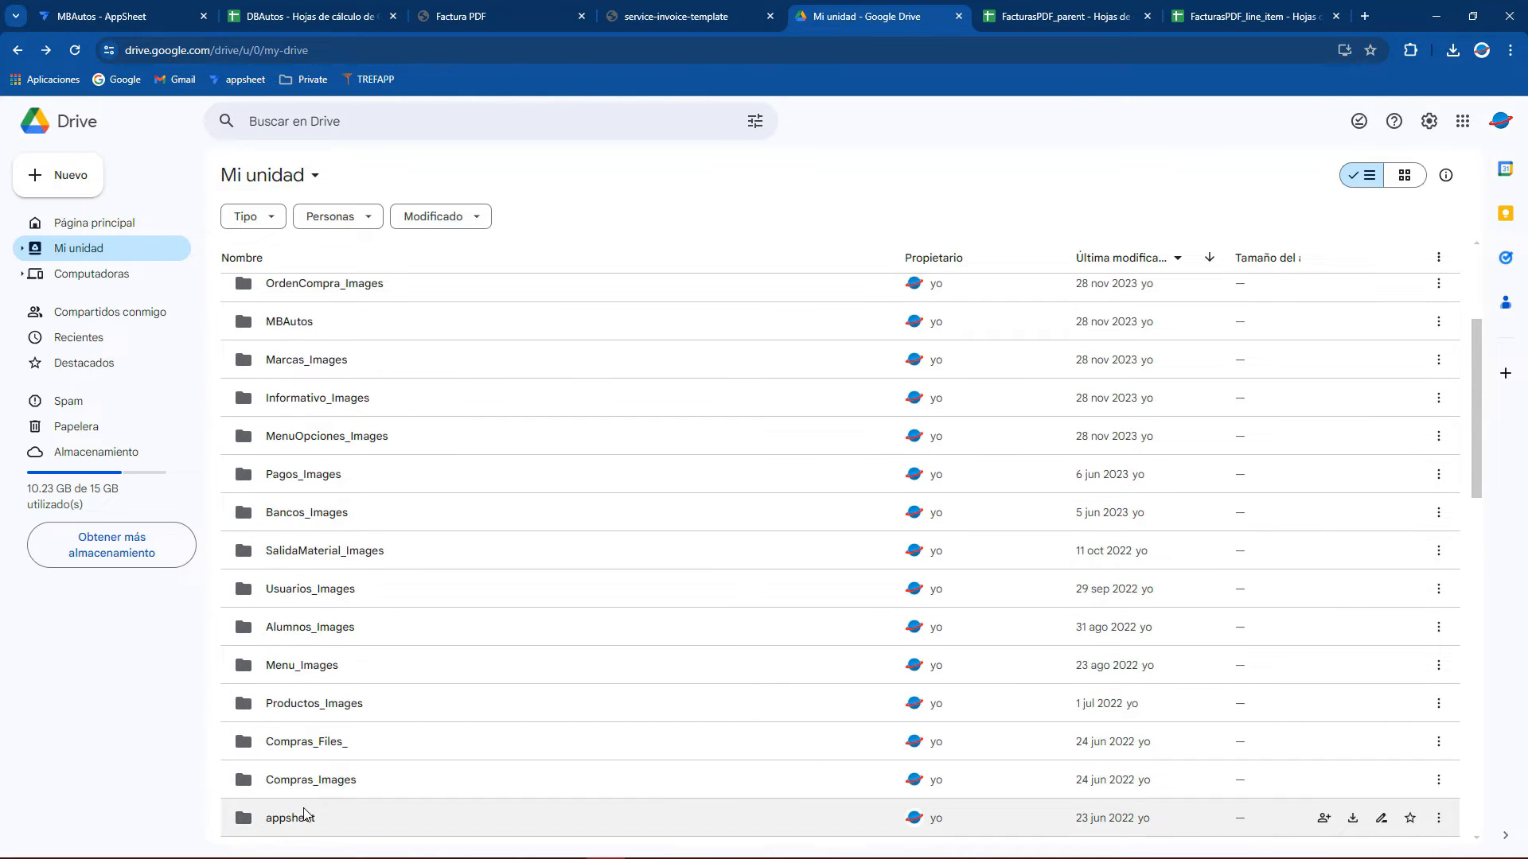
double_click(306, 808)
double_click(278, 293)
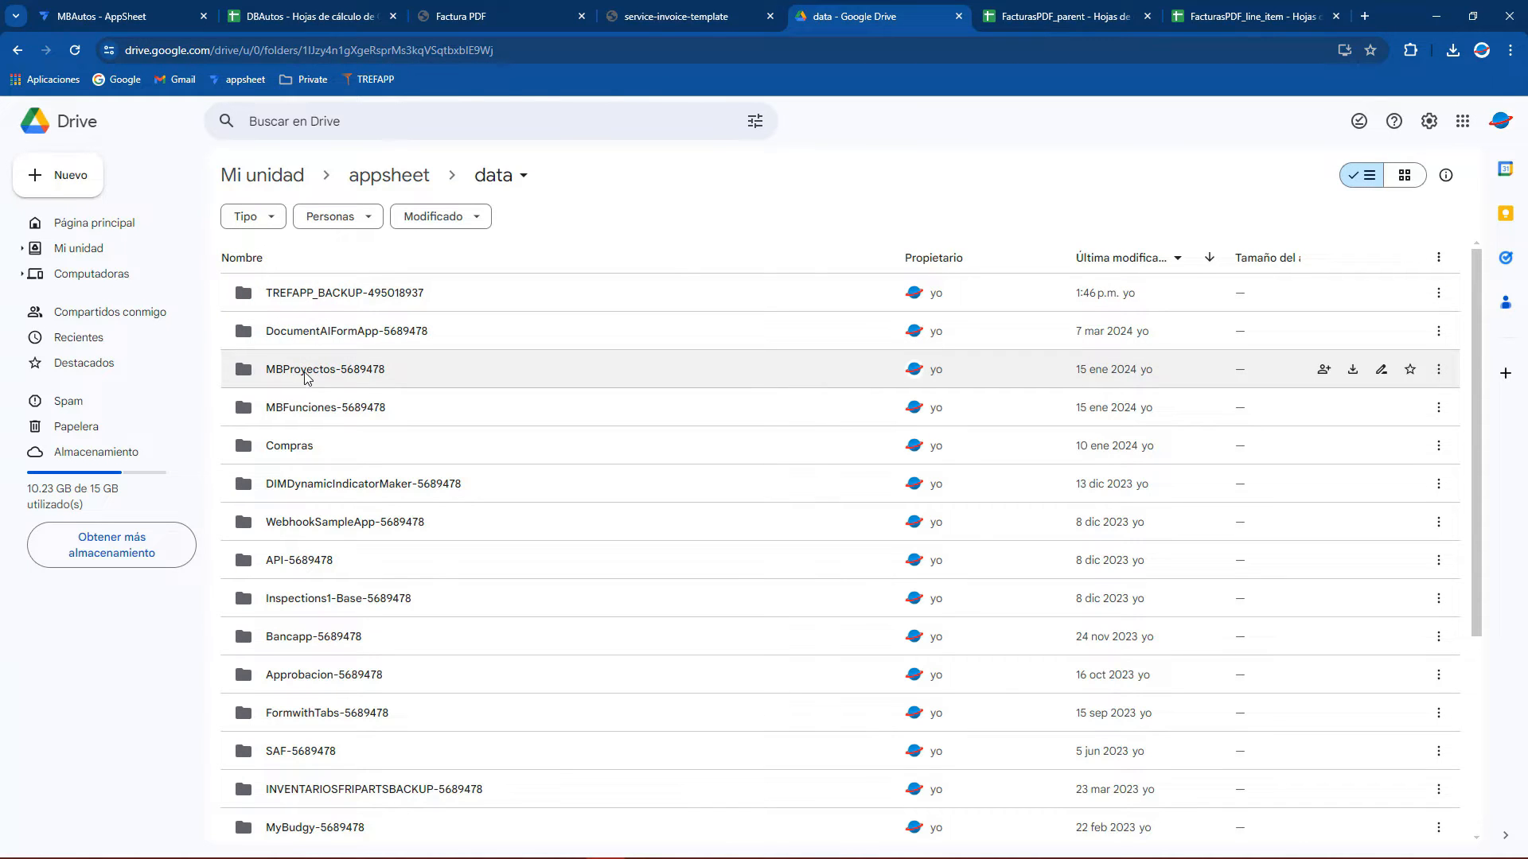
Open the rename dialog of the MBProyectos-5689478 folder, select its full name and accept it without editing
left_click(306, 374)
right_click(306, 371)
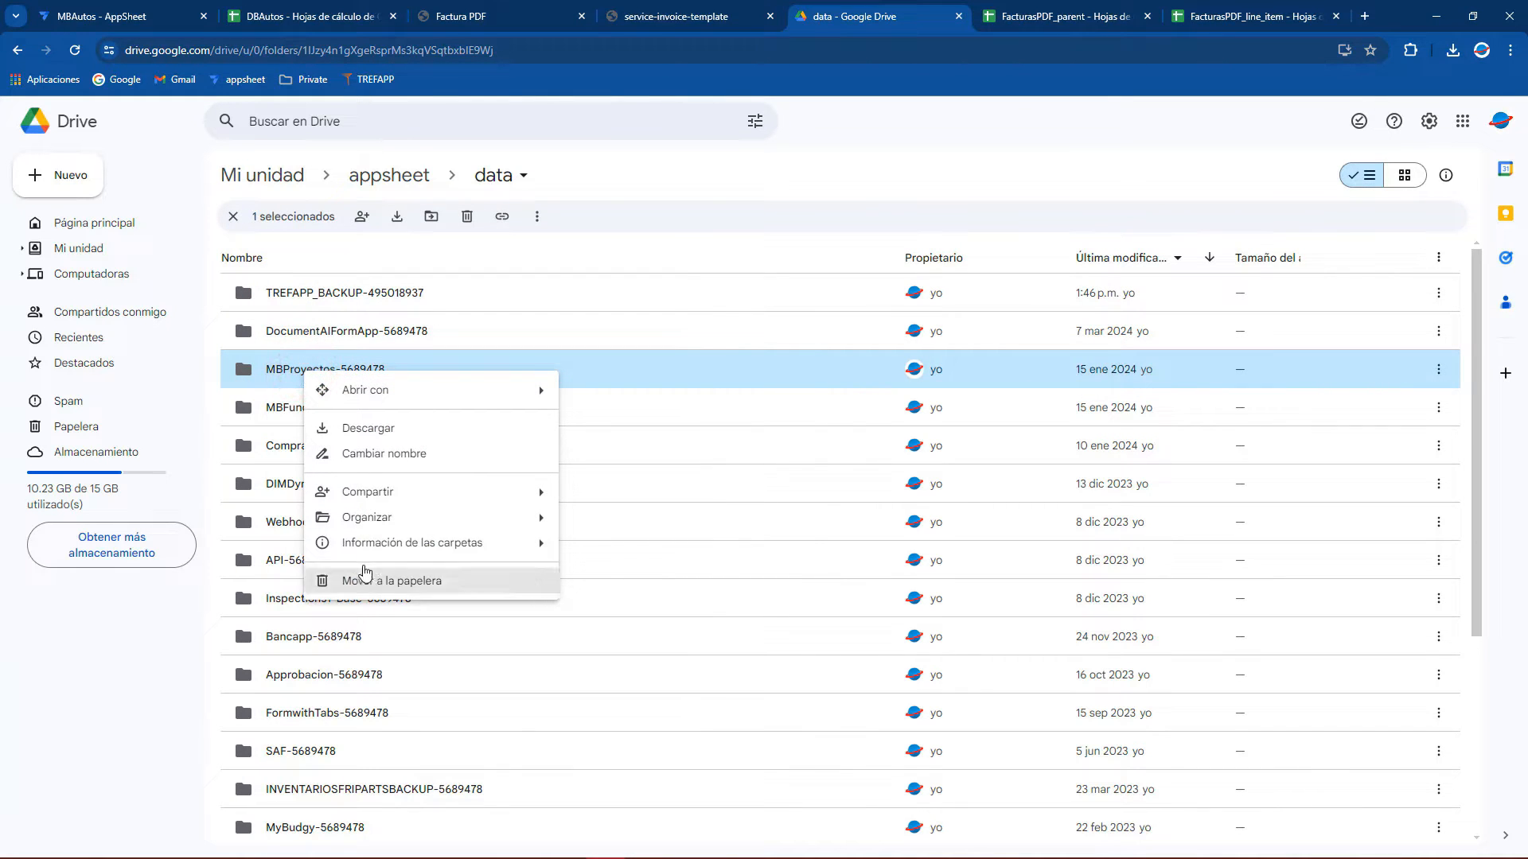
left_click(387, 452)
left_click(762, 476)
left_click_drag(780, 478, 596, 474)
left_click(862, 526)
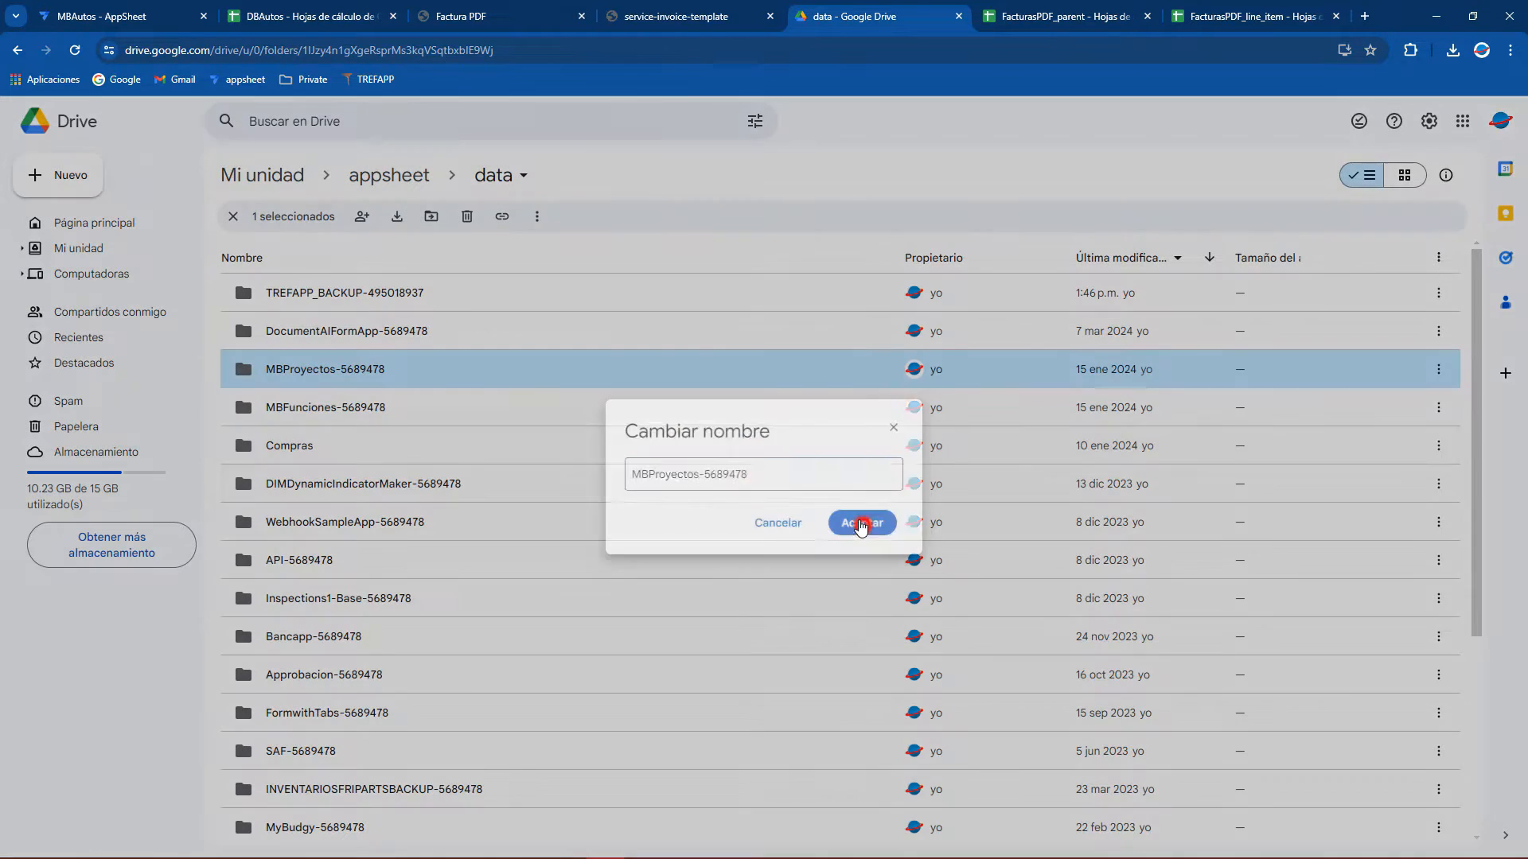
Back in AppSheet, save the folder path expression, close the PDF column settings and save the app
left_click(123, 9)
triple_click(669, 246)
left_click(767, 242)
left_click(1106, 805)
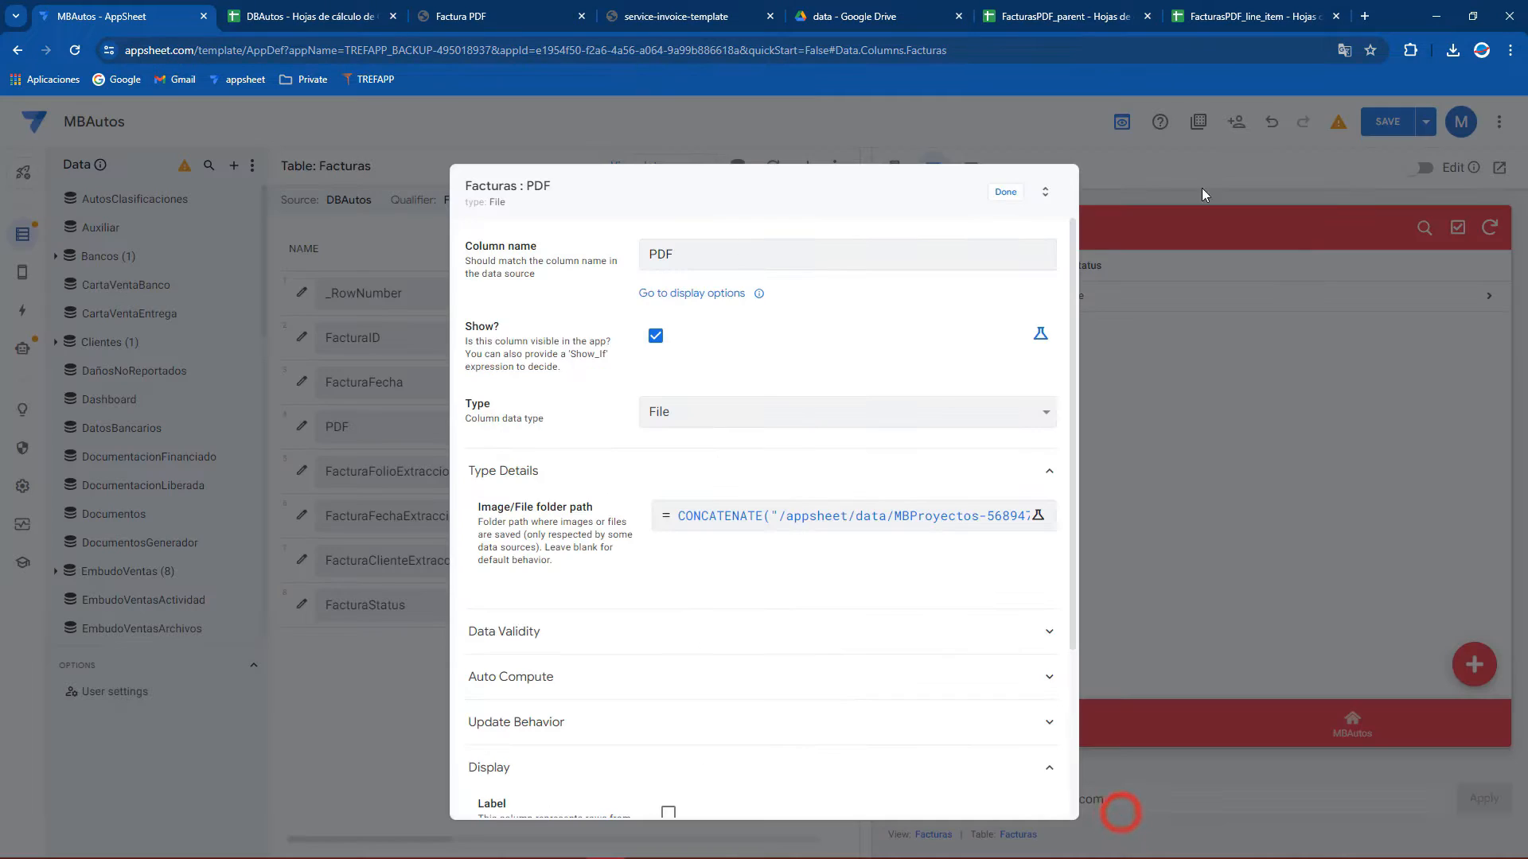
left_click(1006, 193)
left_click(1392, 123)
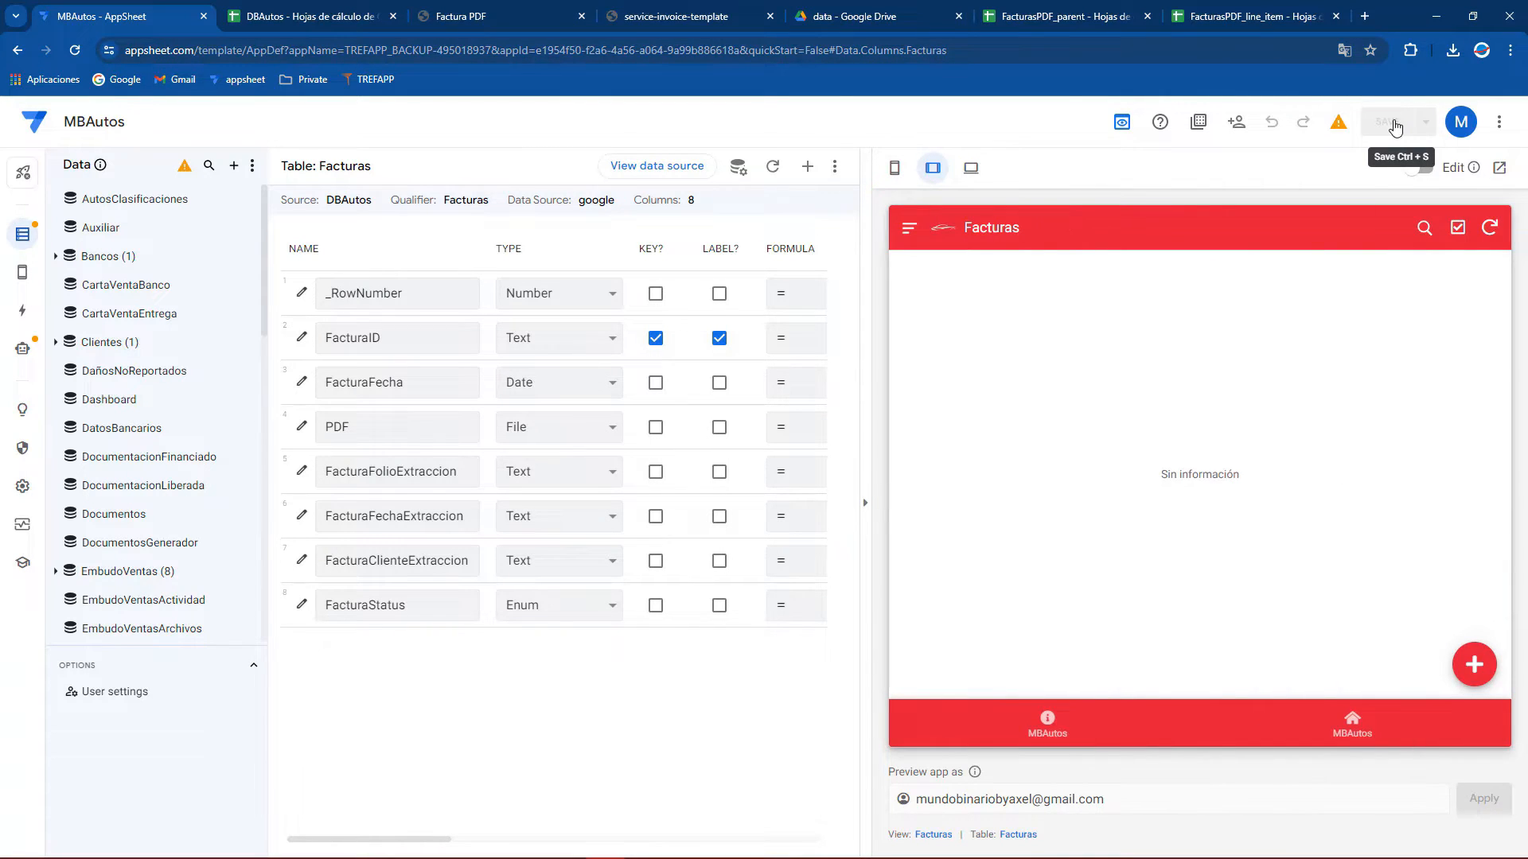
Add a new Facturas record in the app preview with MBFactura2.pdf as its PDF and save it
left_click(909, 229)
left_click(963, 307)
left_click(1456, 670)
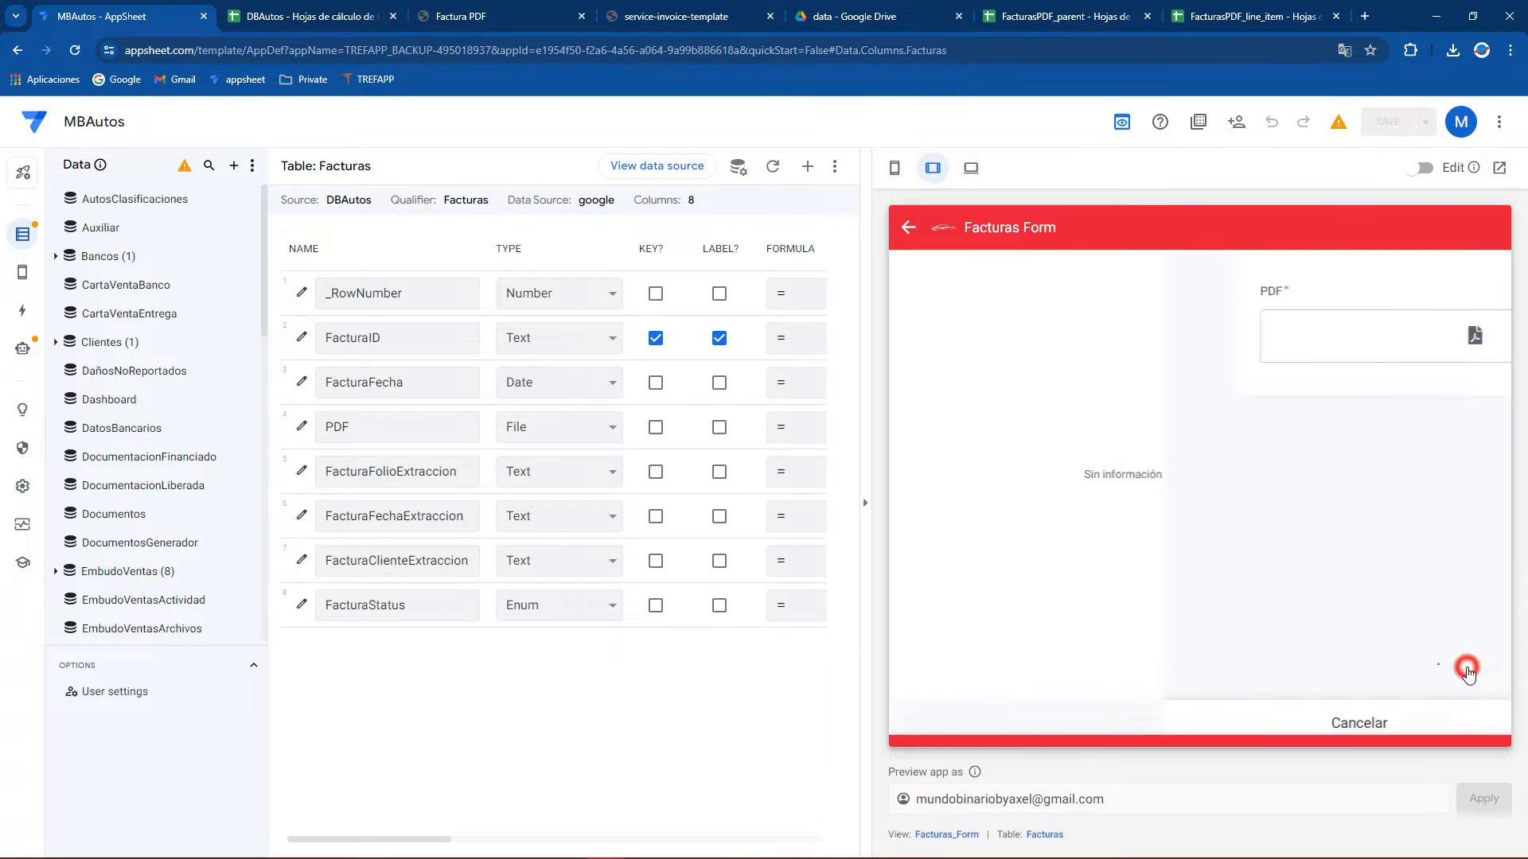
left_click(1135, 348)
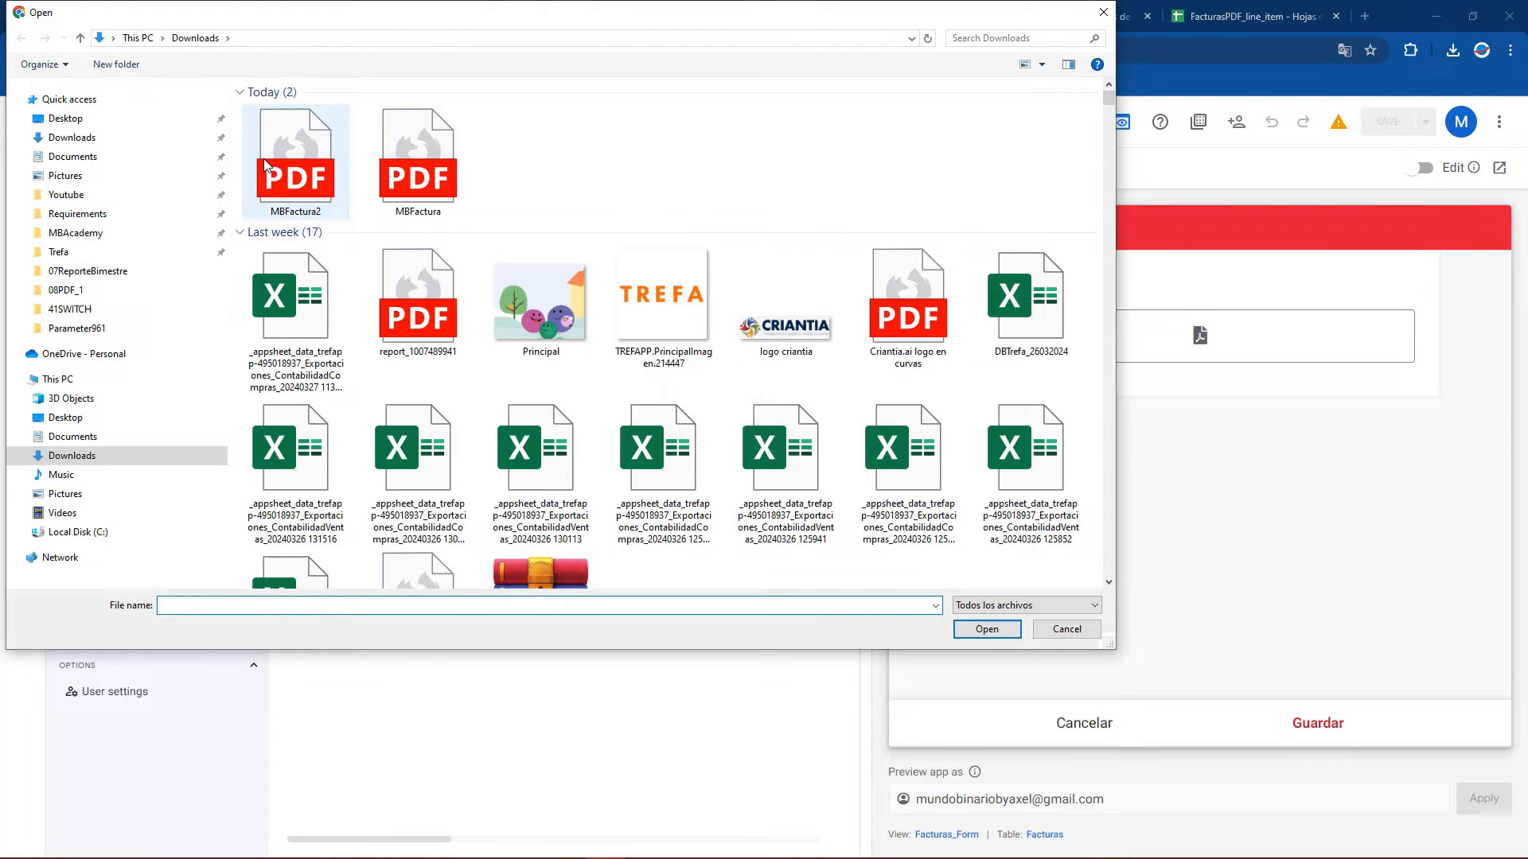
left_click(265, 166)
left_click(969, 630)
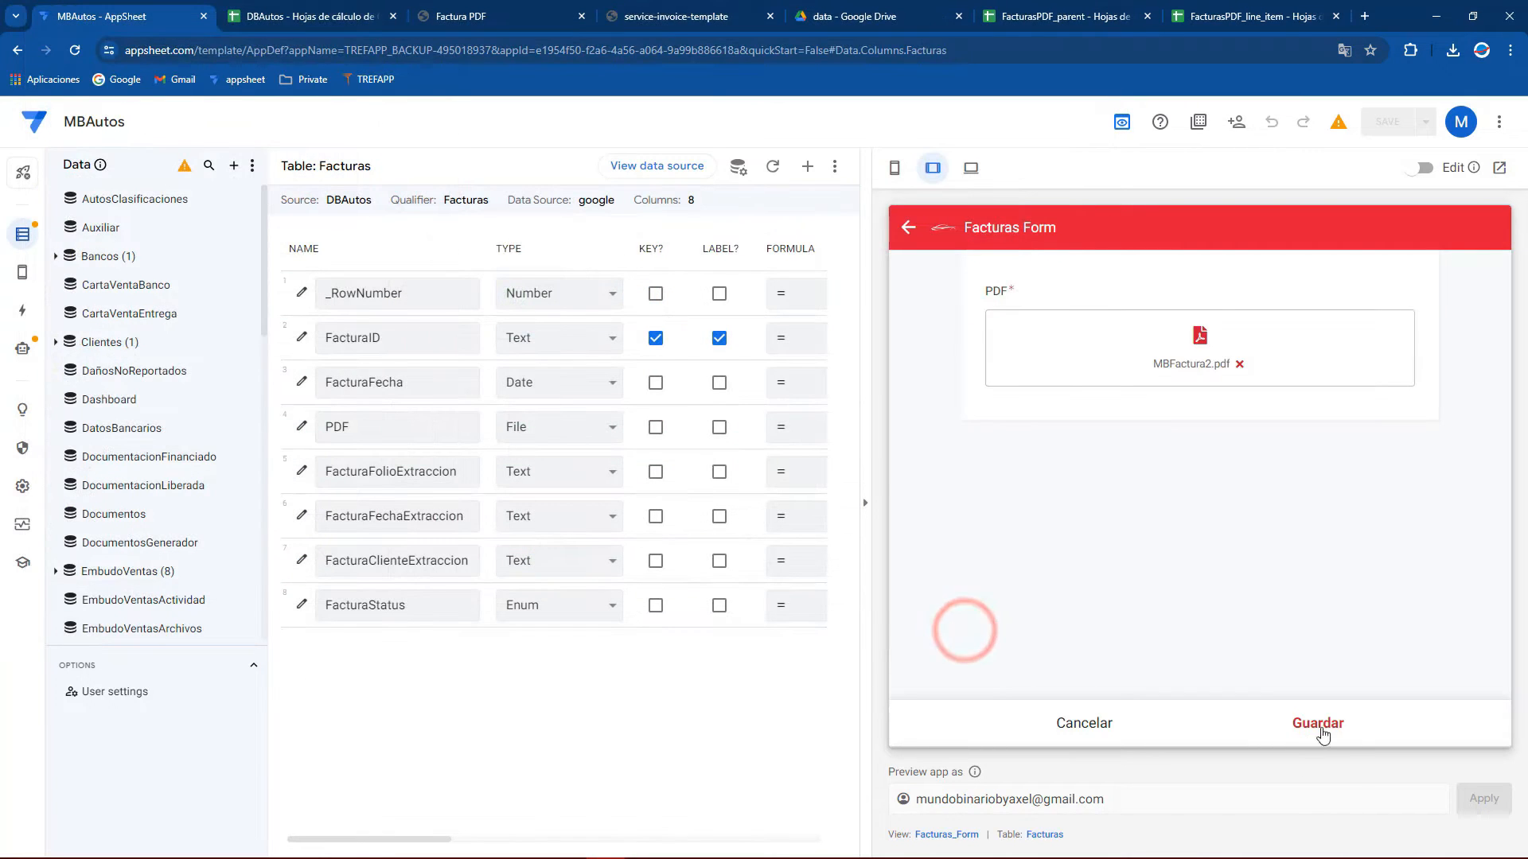
left_click(1317, 726)
Sync the app preview and examine the new record in row 2 of the DBAutos Facturas sheet
left_click(355, 16)
left_click(234, 226)
left_click(69, 236)
left_click(149, 15)
left_click(1486, 226)
left_click(334, 16)
left_click(162, 291)
left_click_drag(64, 237, 716, 246)
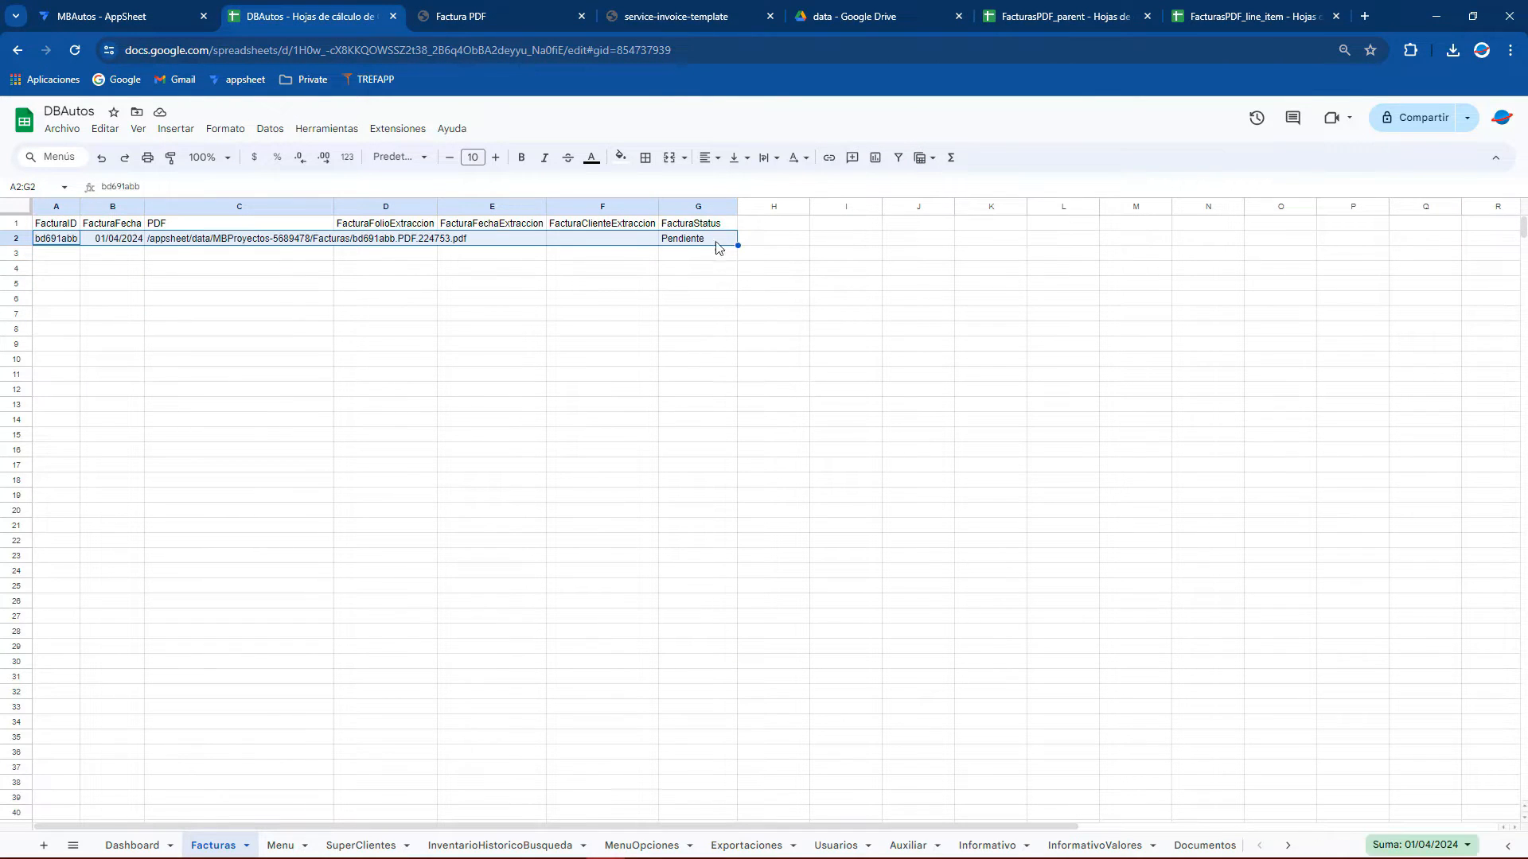
Check the FacturasPDF_parent spreadsheet, then locate the uploaded PDF in Drive's MBProyectos-5689478/Facturas folder
left_click(1034, 16)
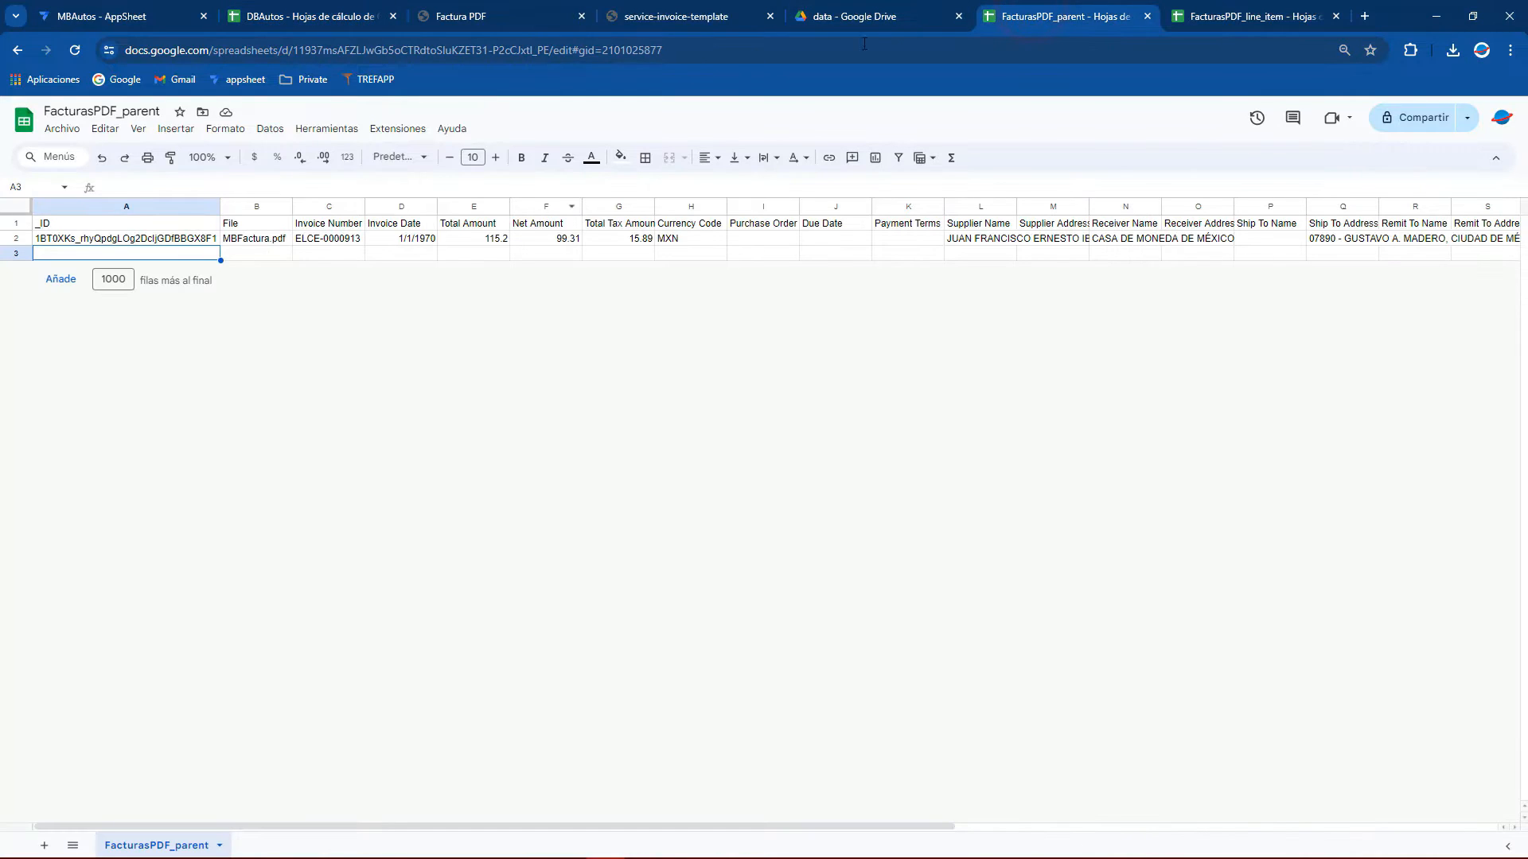
left_click(15, 254)
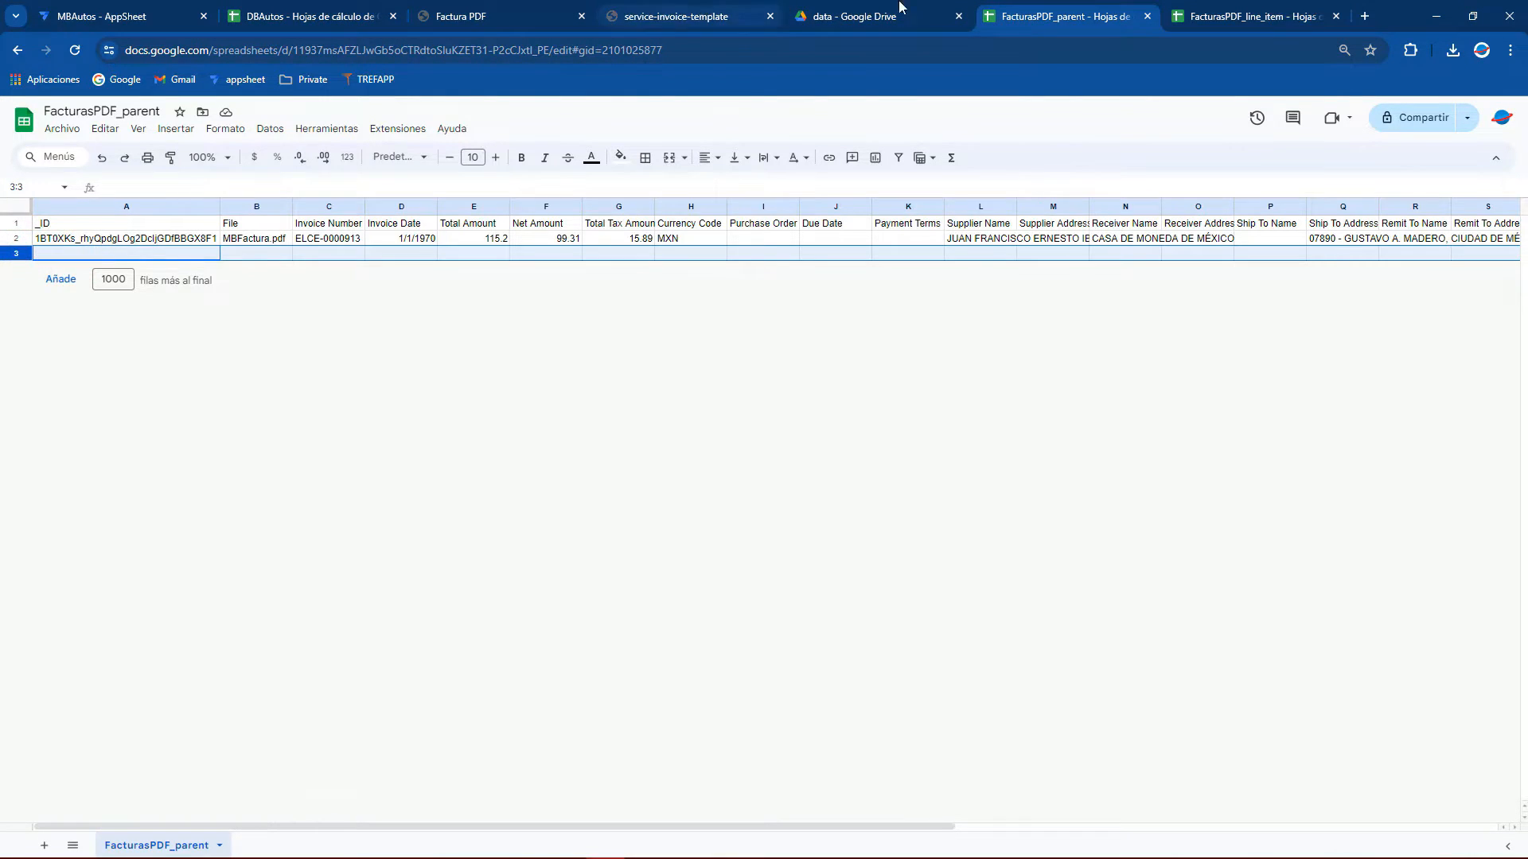
left_click(899, 9)
double_click(321, 371)
double_click(306, 306)
left_click(345, 294)
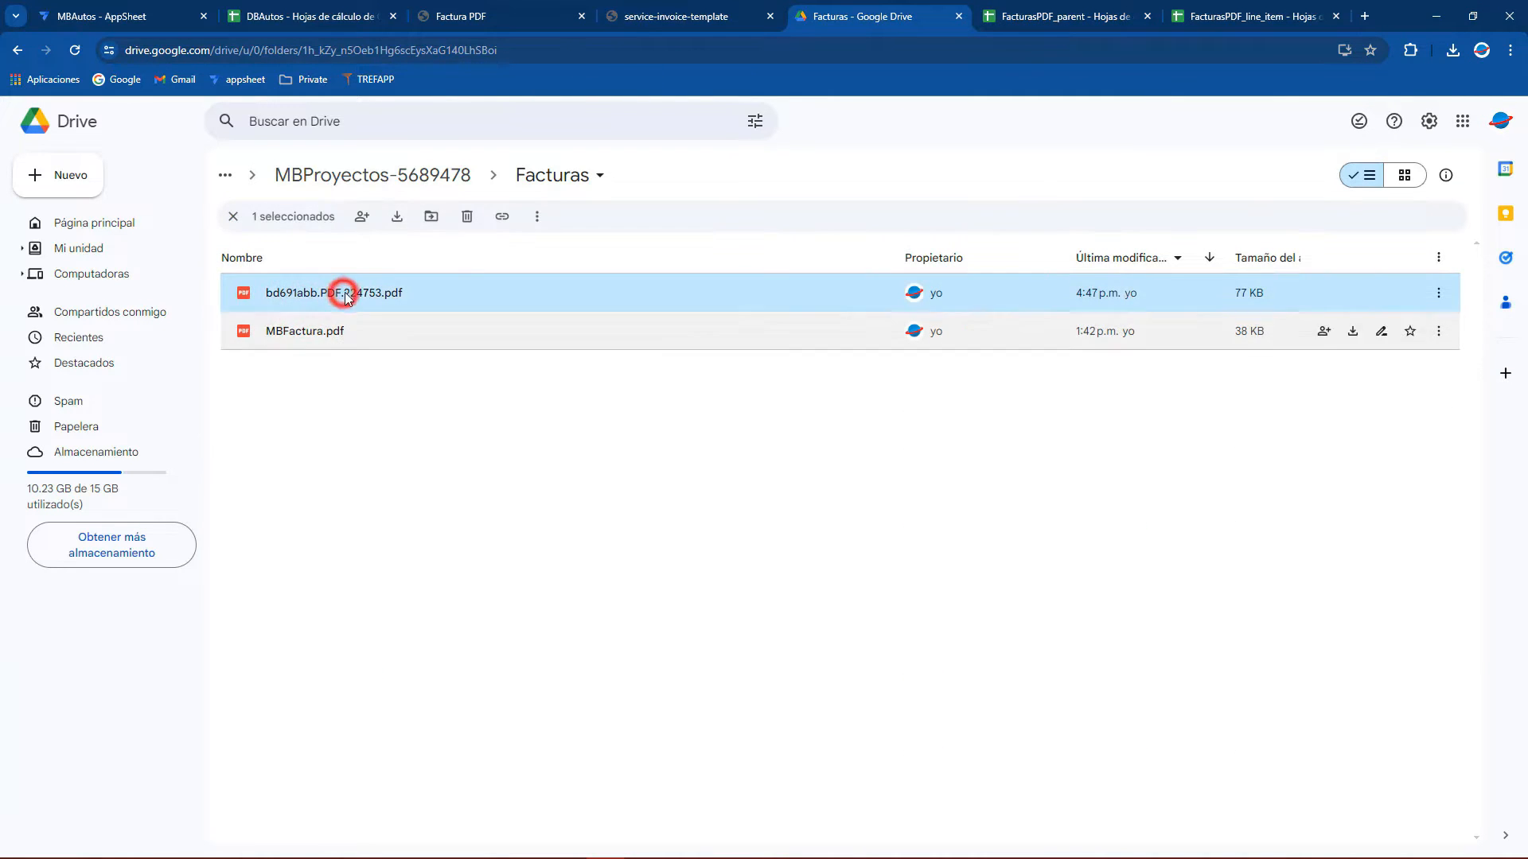
Reload the FacturasPDF_parent spreadsheet and check it and FacturasPDF_line_item for newly extracted invoice data
left_click(1074, 9)
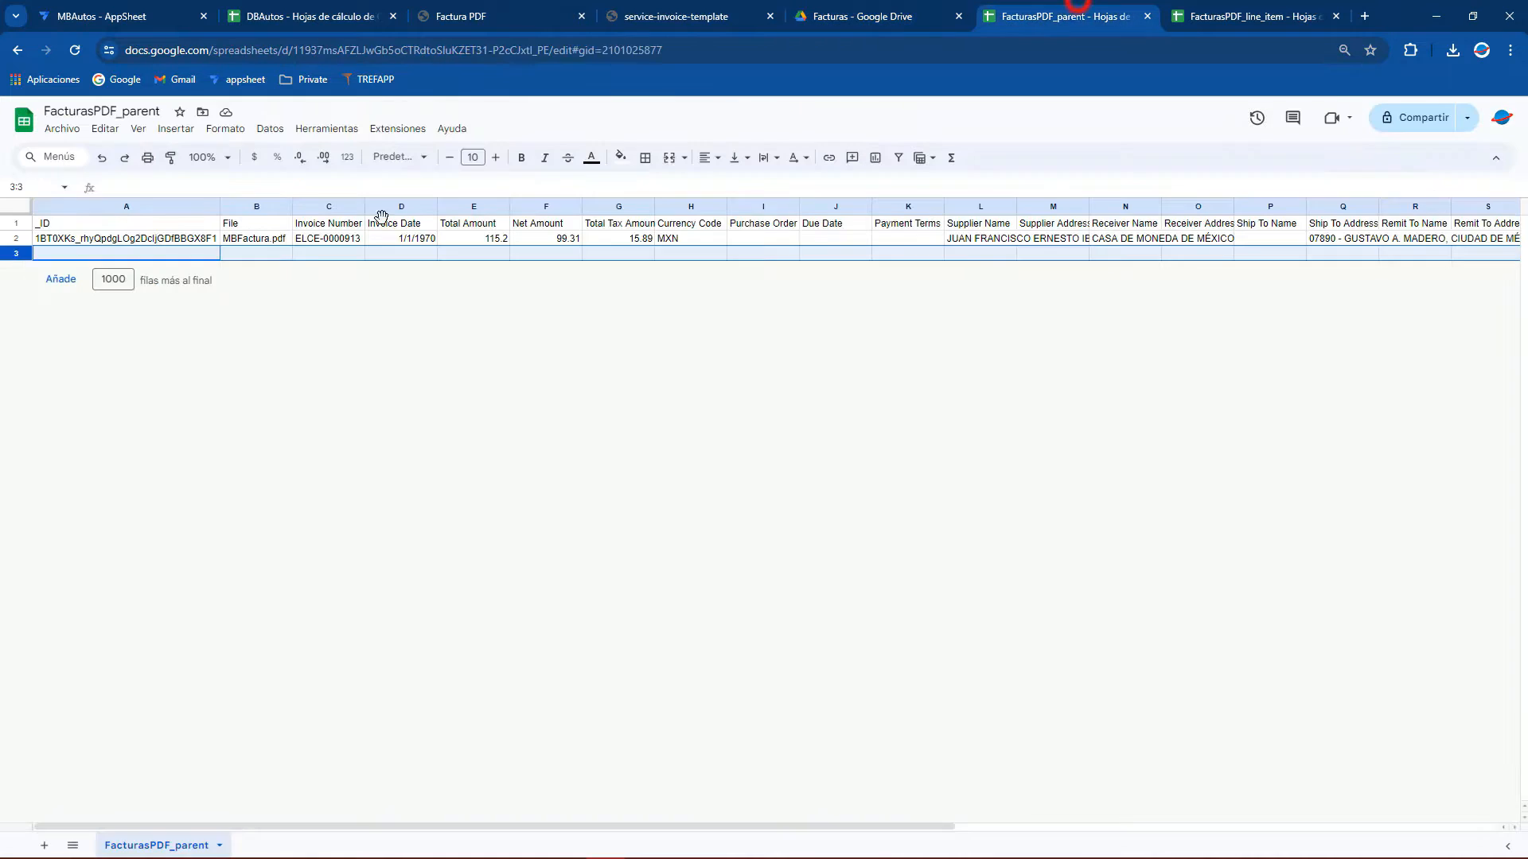
left_click(78, 48)
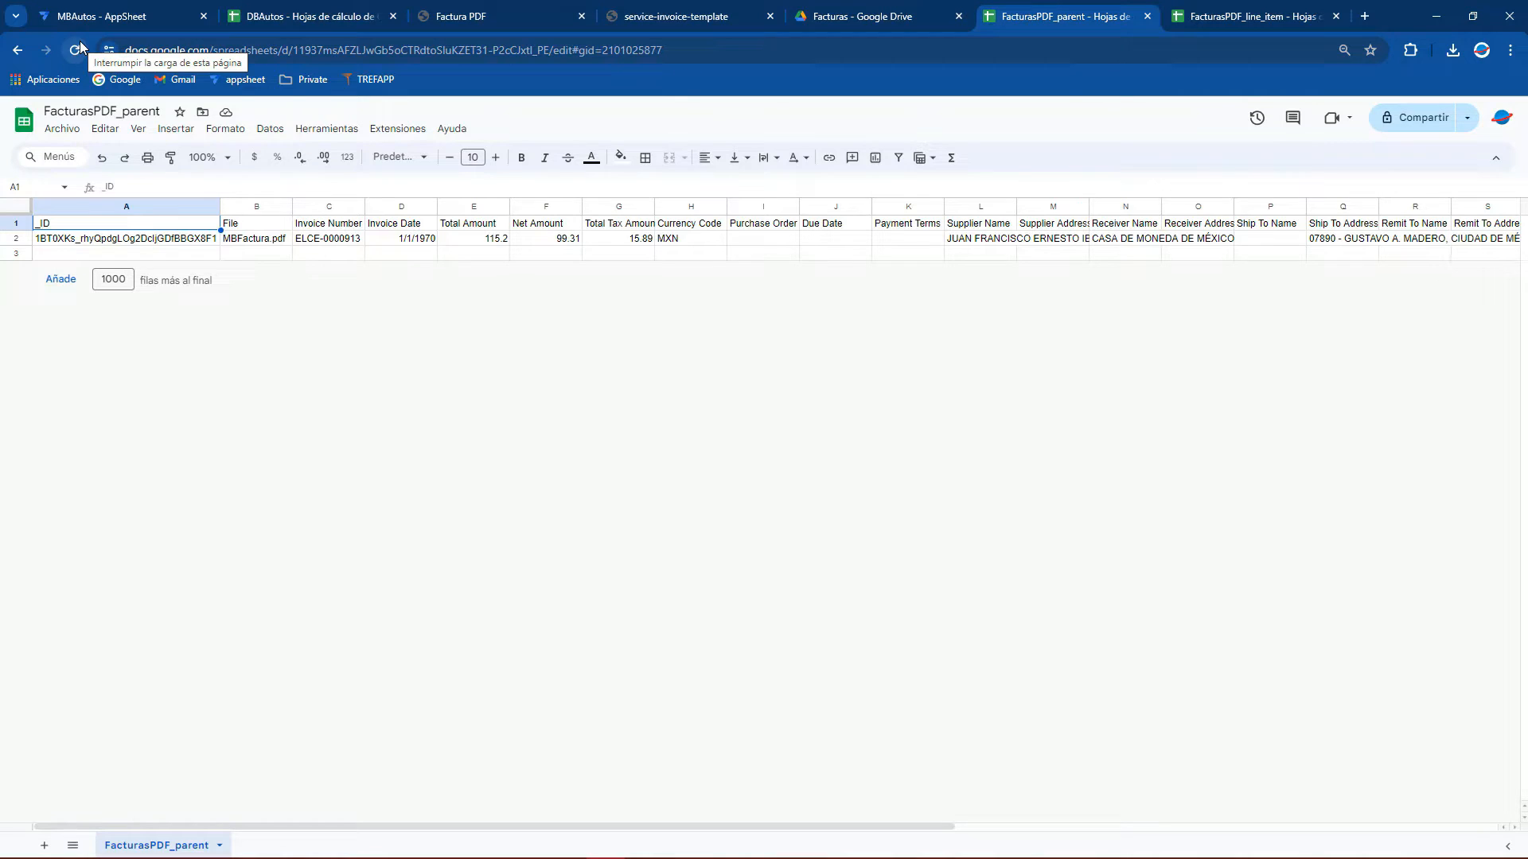
left_click(1186, 16)
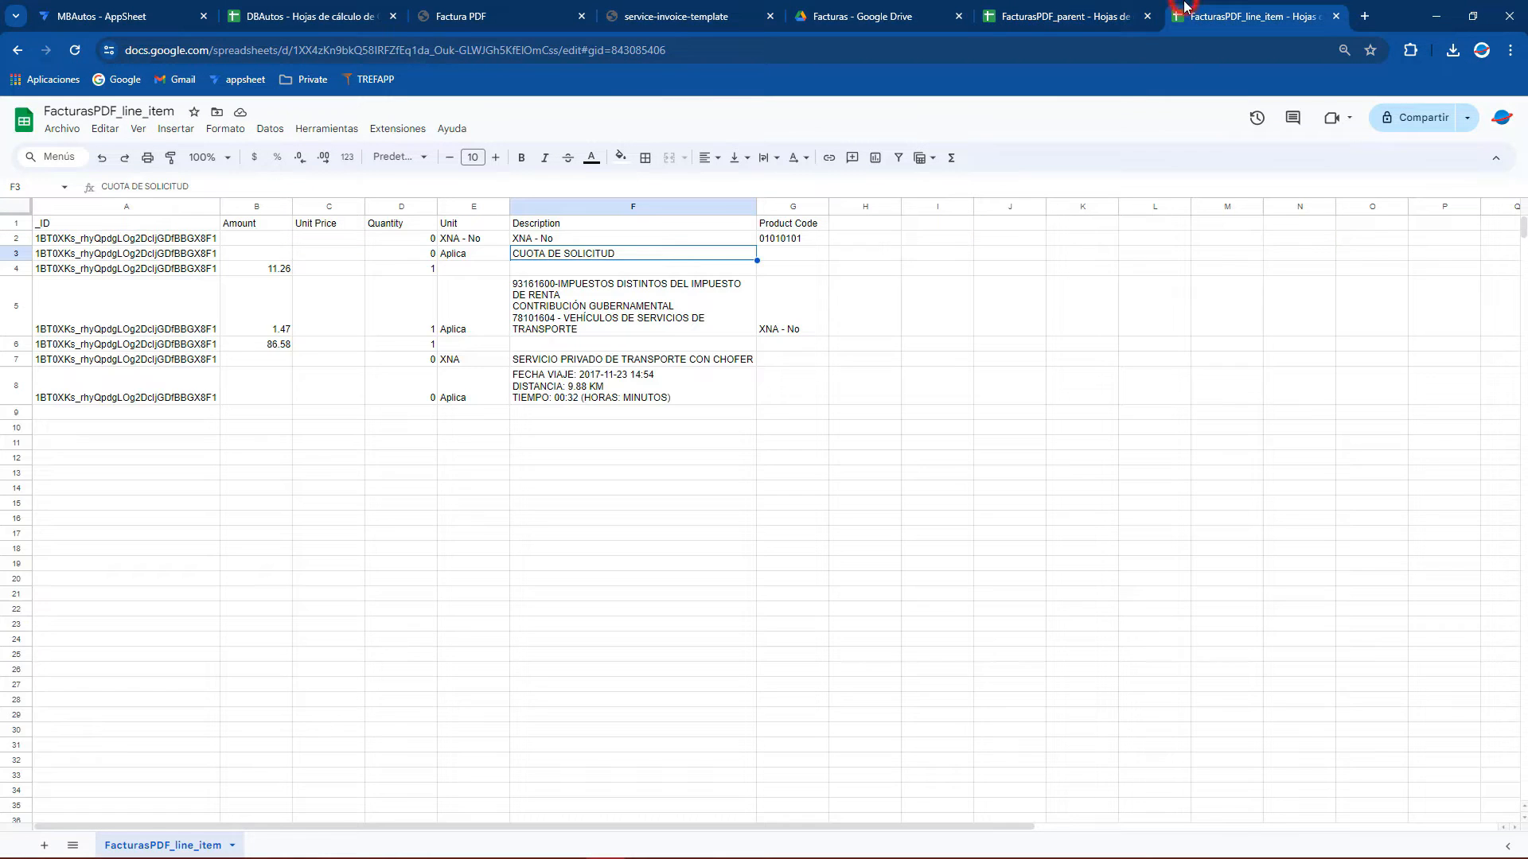
Close the FacturasPDF_parent and FacturasPDF_line_item spreadsheets and open the Google Sheets file list in a new tab
left_click(1103, 19)
left_click(1146, 17)
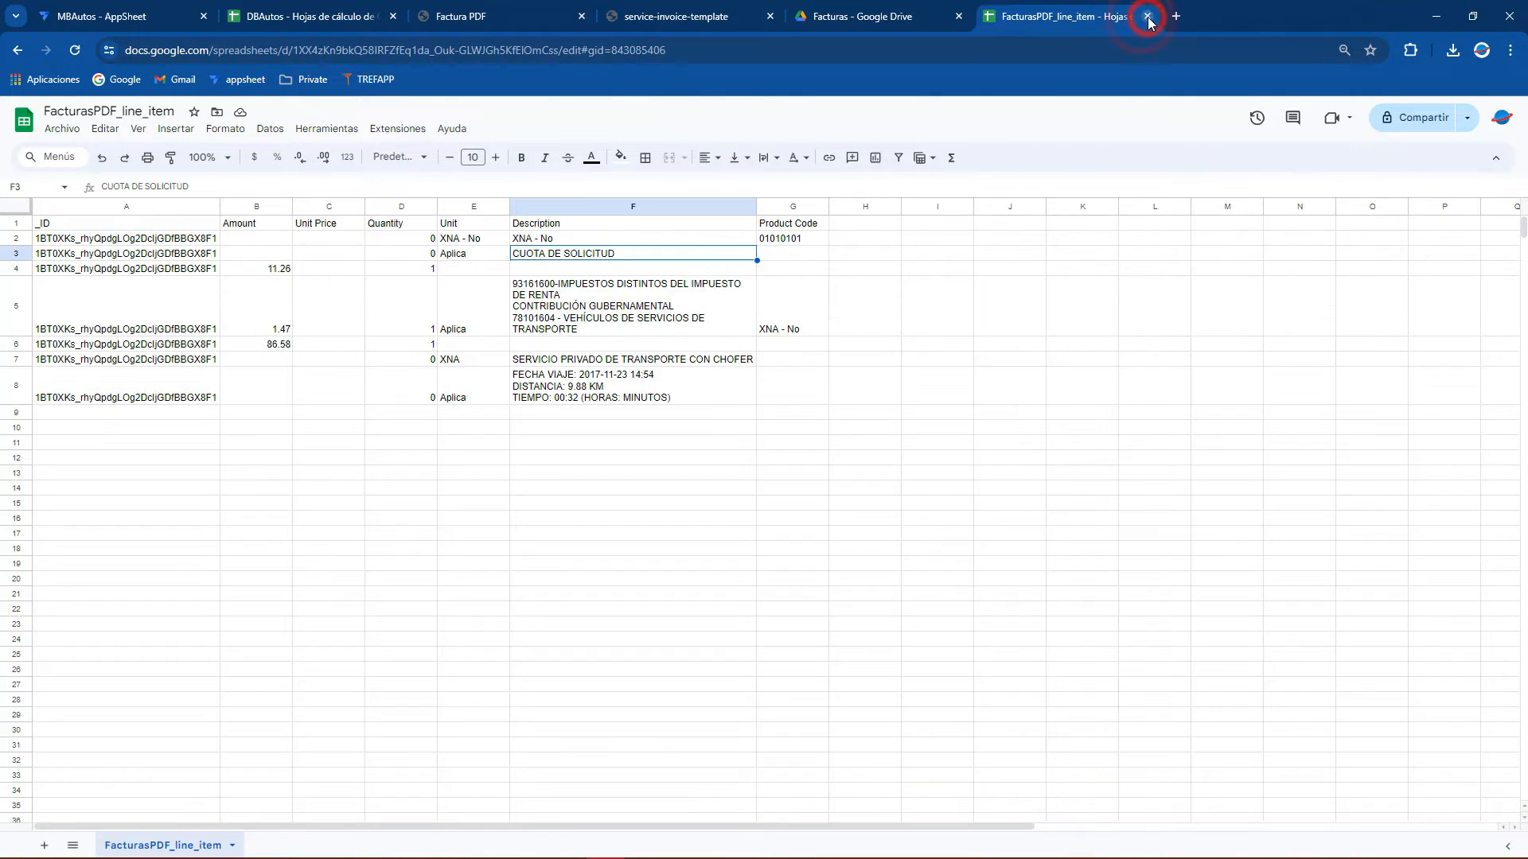
left_click(1147, 16)
left_click(990, 17)
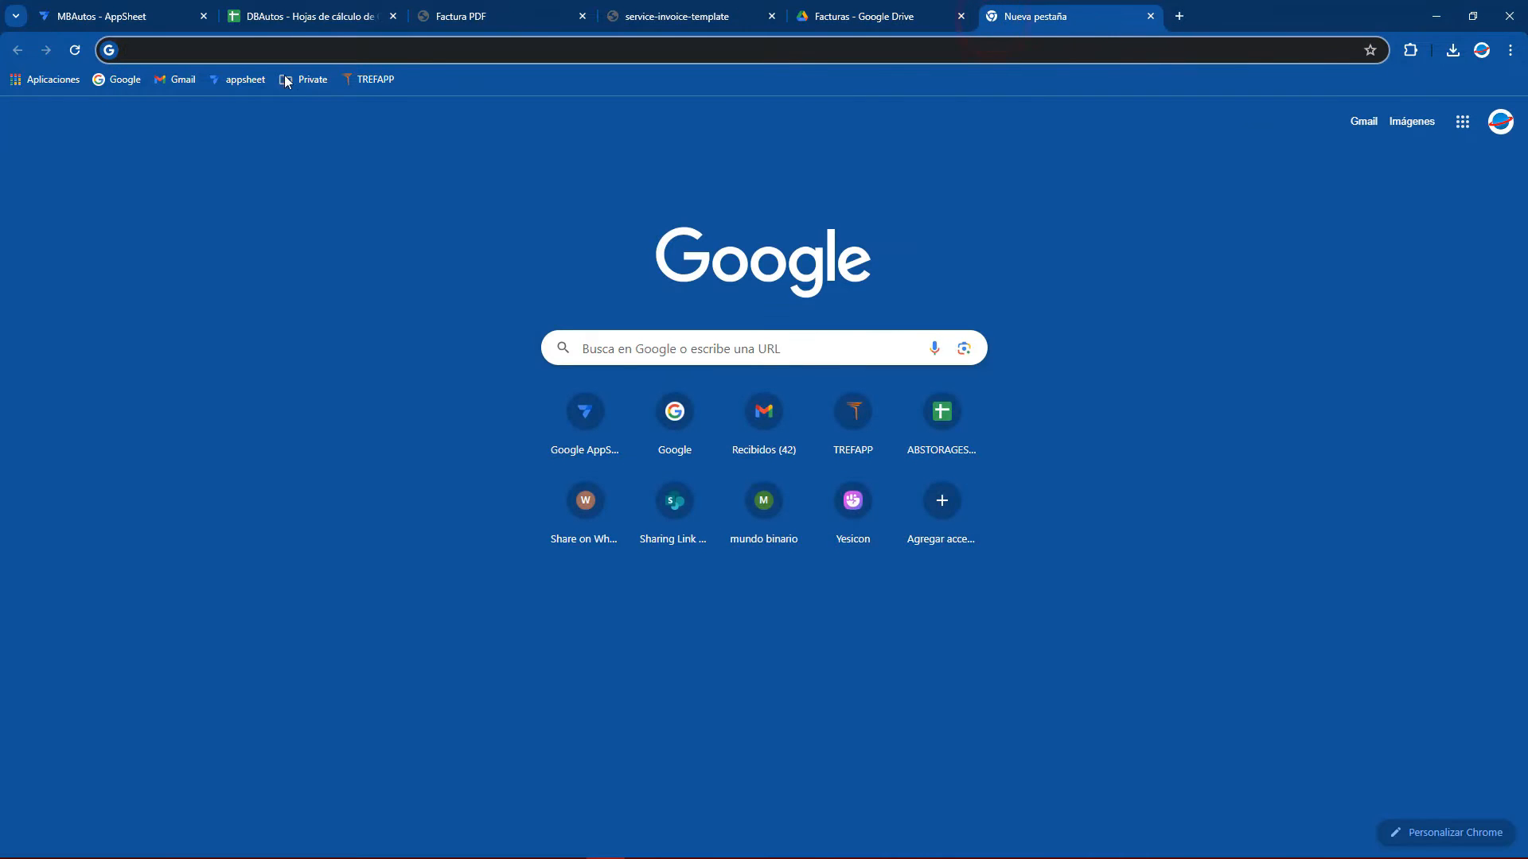
left_click(1462, 121)
scroll(1376, 334, "down", 3)
left_click(1449, 460)
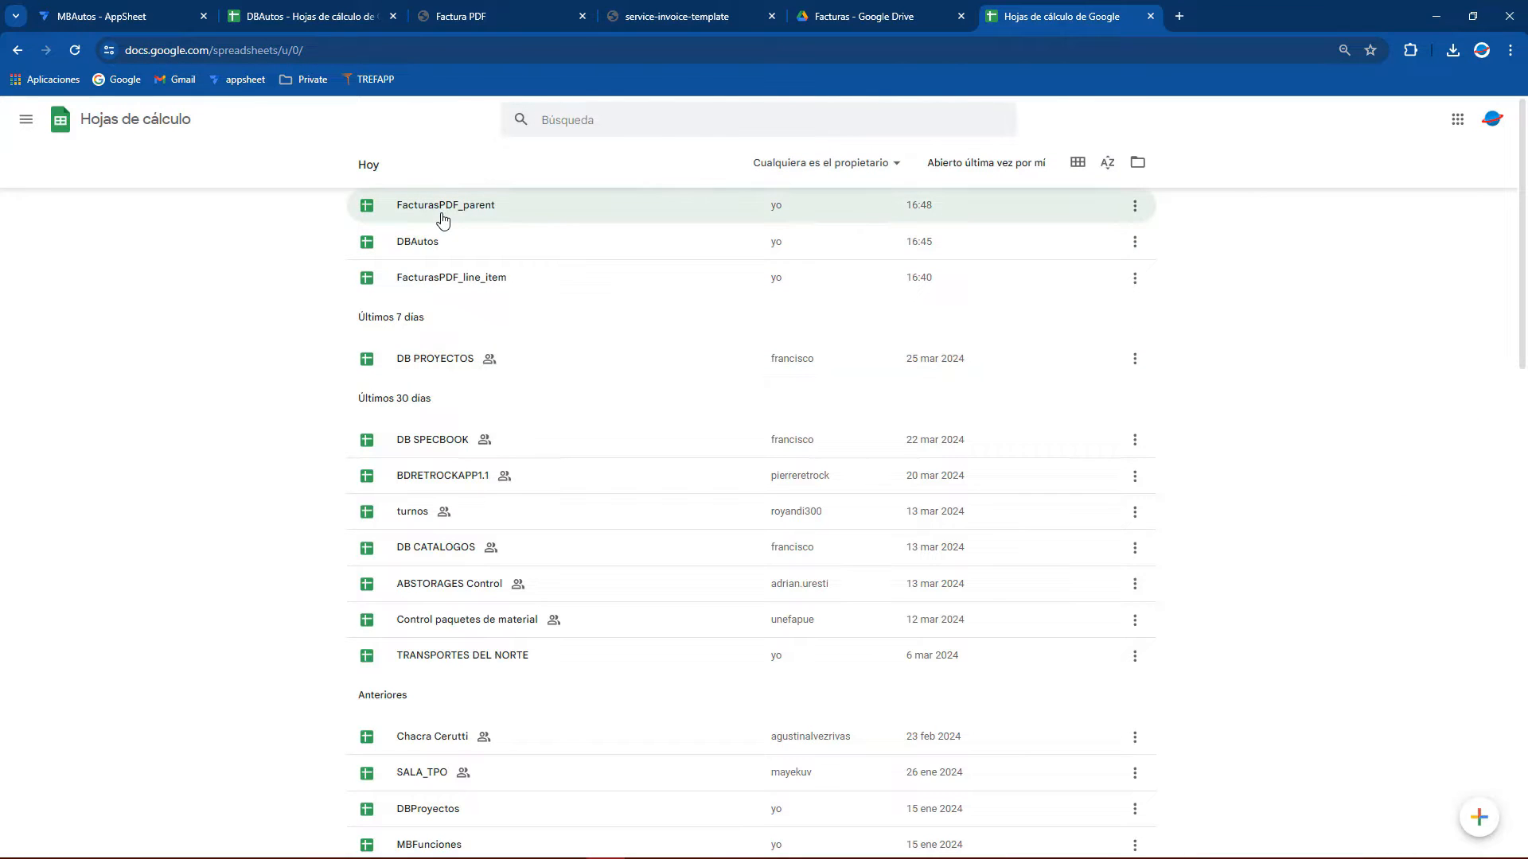
Open the FacturasPDF_parent spreadsheet, check below row 2 for a new entry, and view the open invoice PDFs
left_click(432, 209)
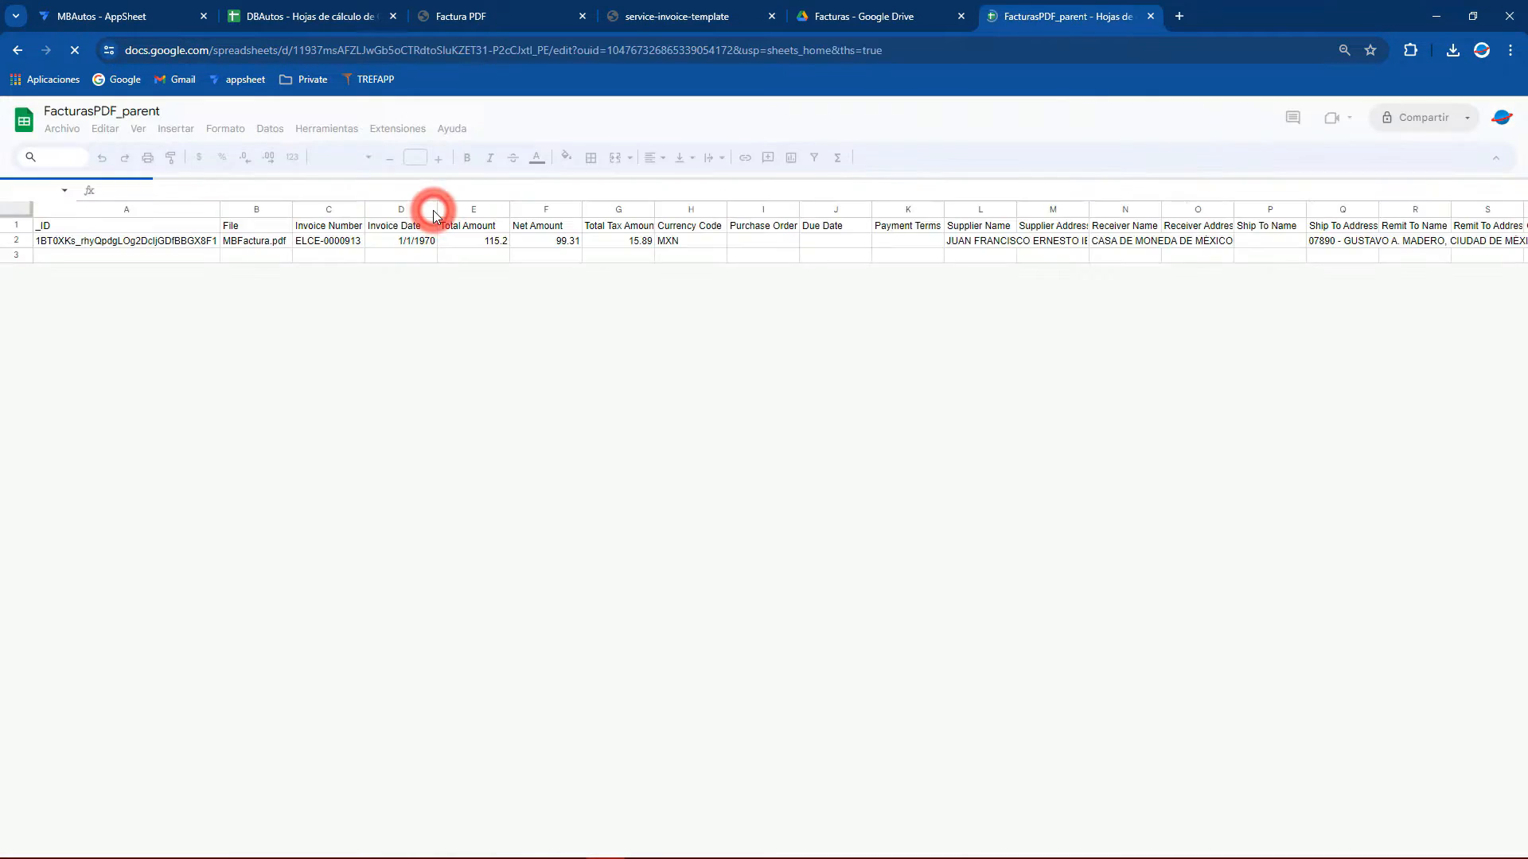
left_click(112, 254)
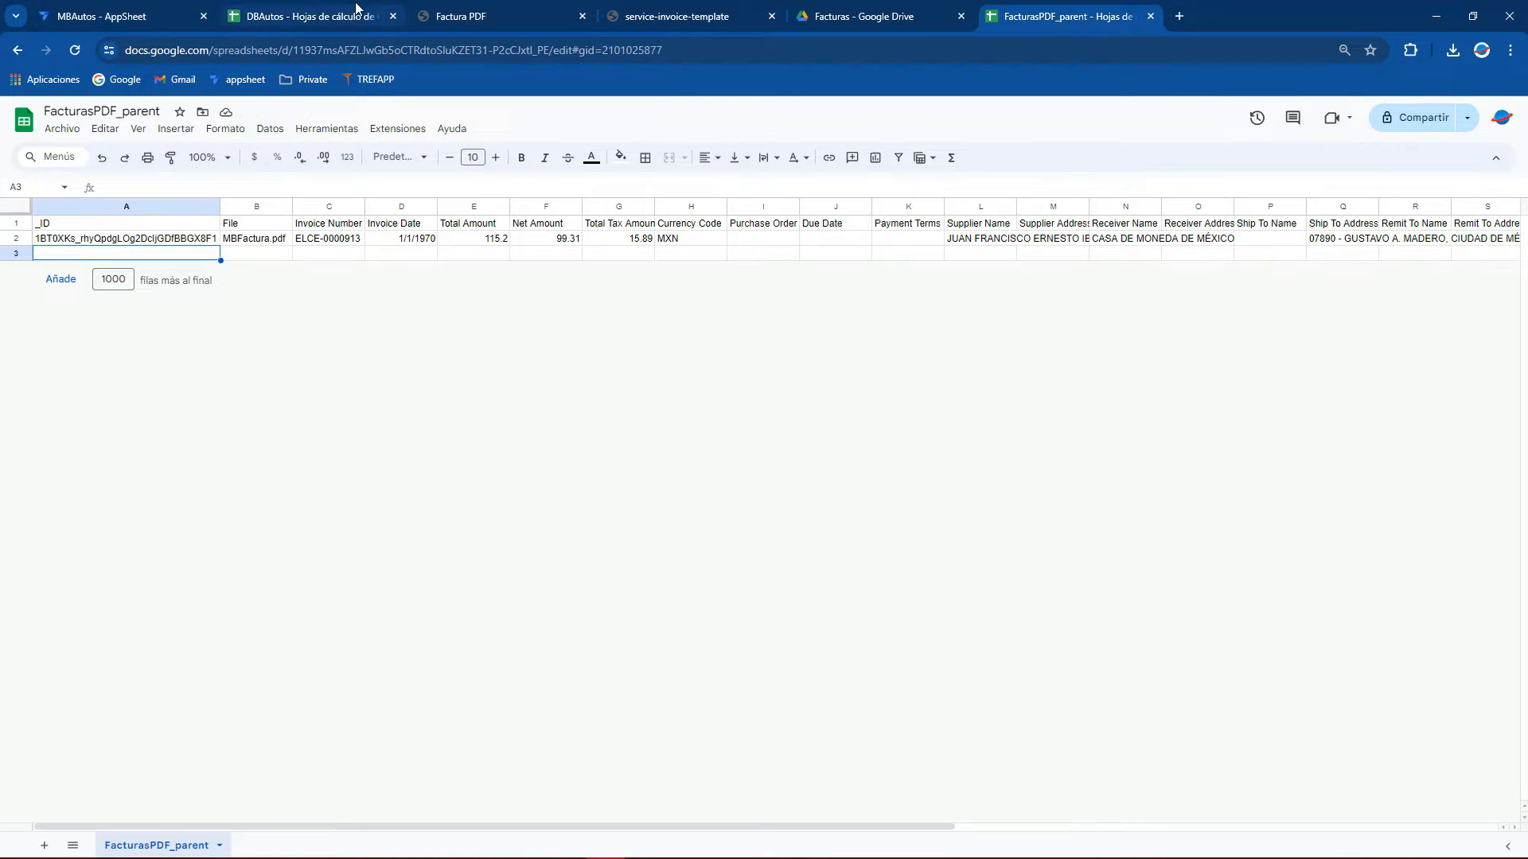
left_click(480, 11)
left_click(657, 10)
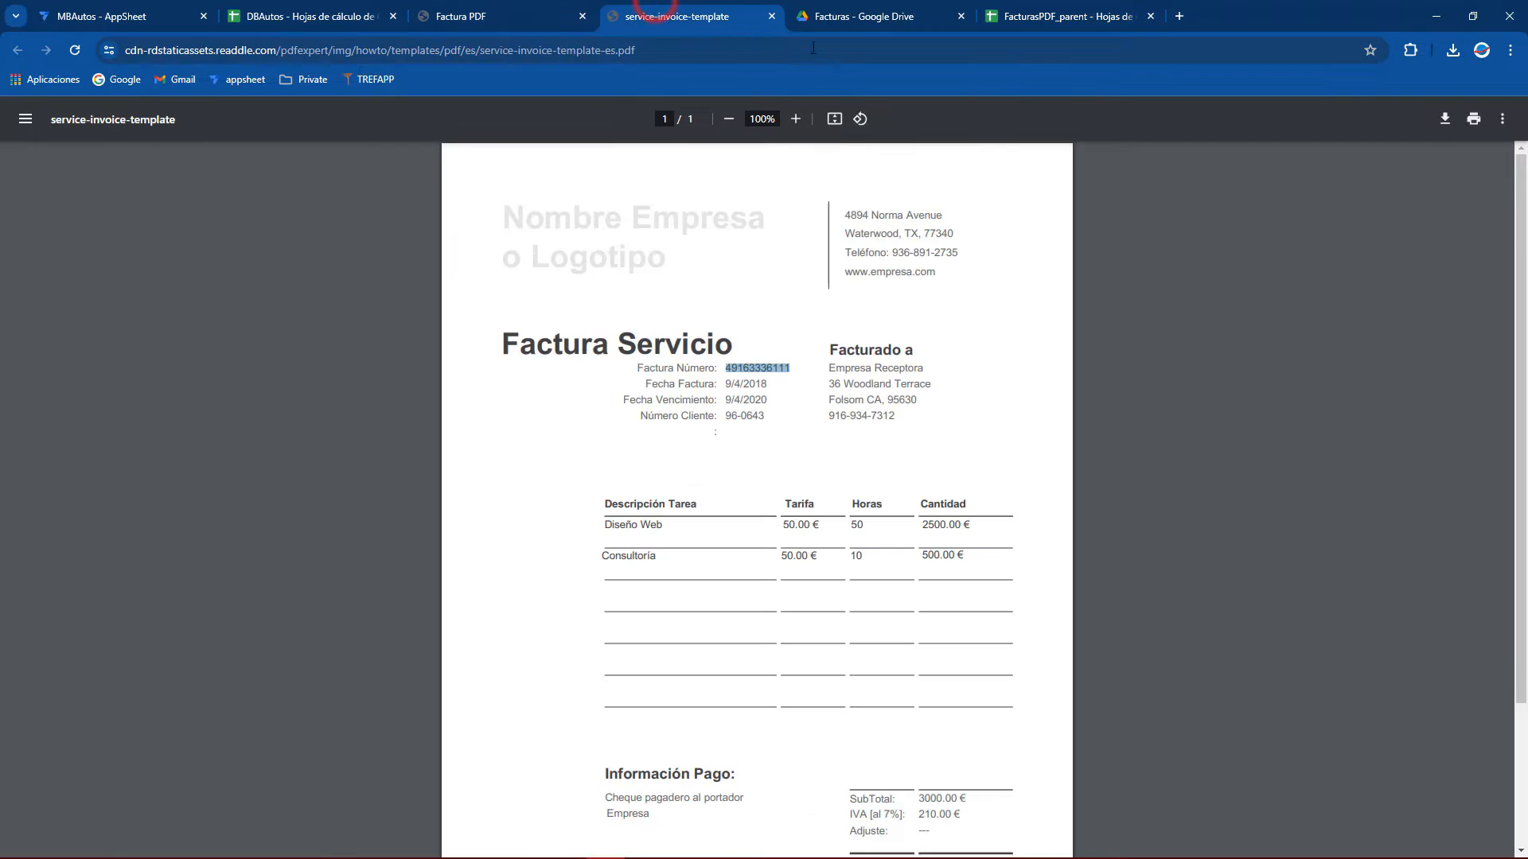
Check Drive's Facturas folder and the AppSheet preview's sync progress, then return to the FacturasPDF_parent spreadsheet
left_click(852, 16)
left_click(464, 481)
right_click(461, 440)
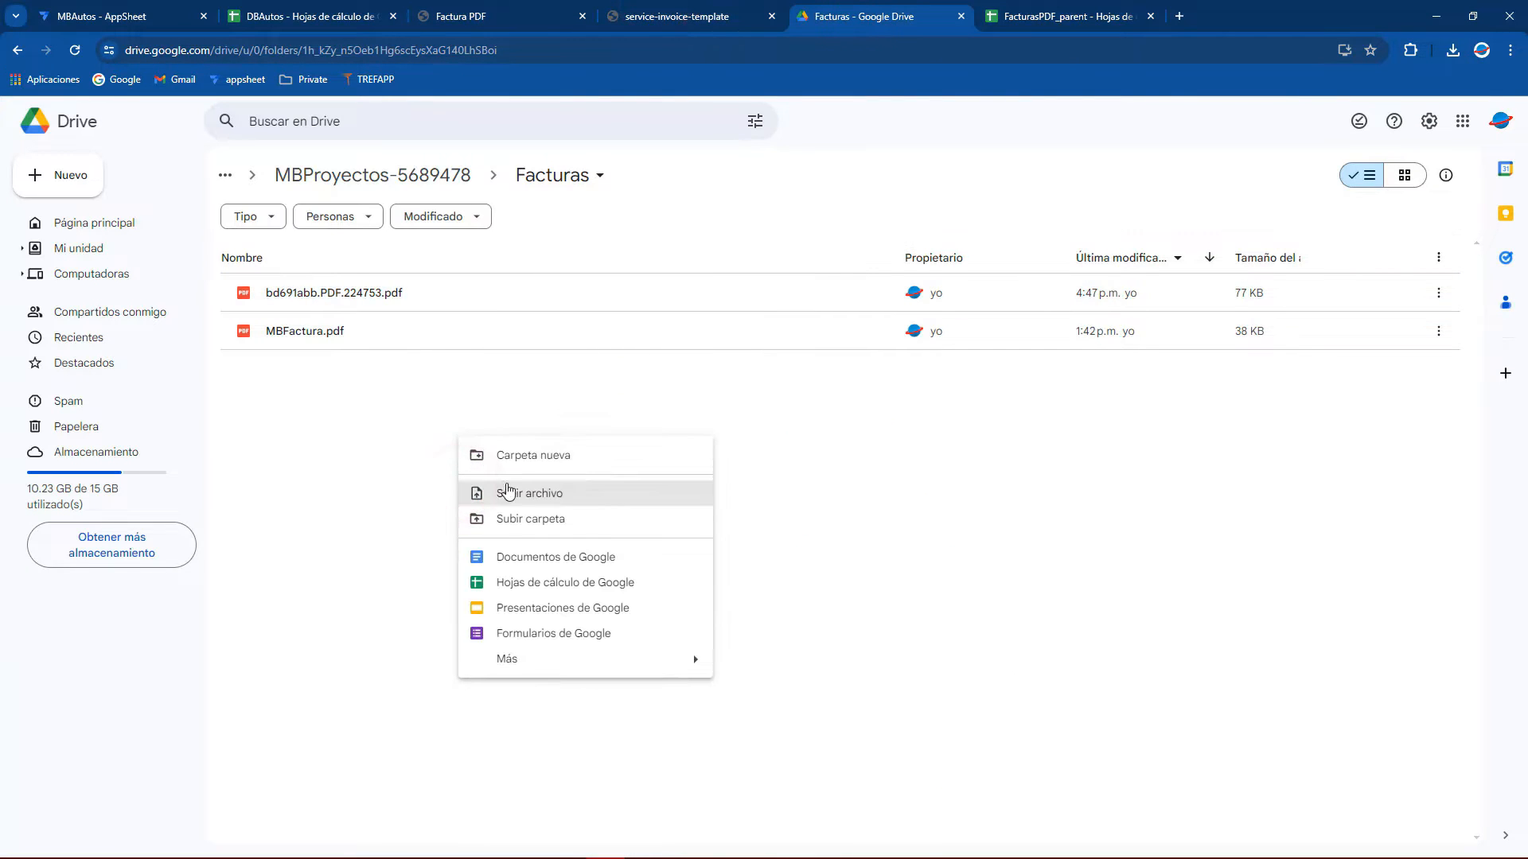
left_click(386, 447)
left_click(121, 7)
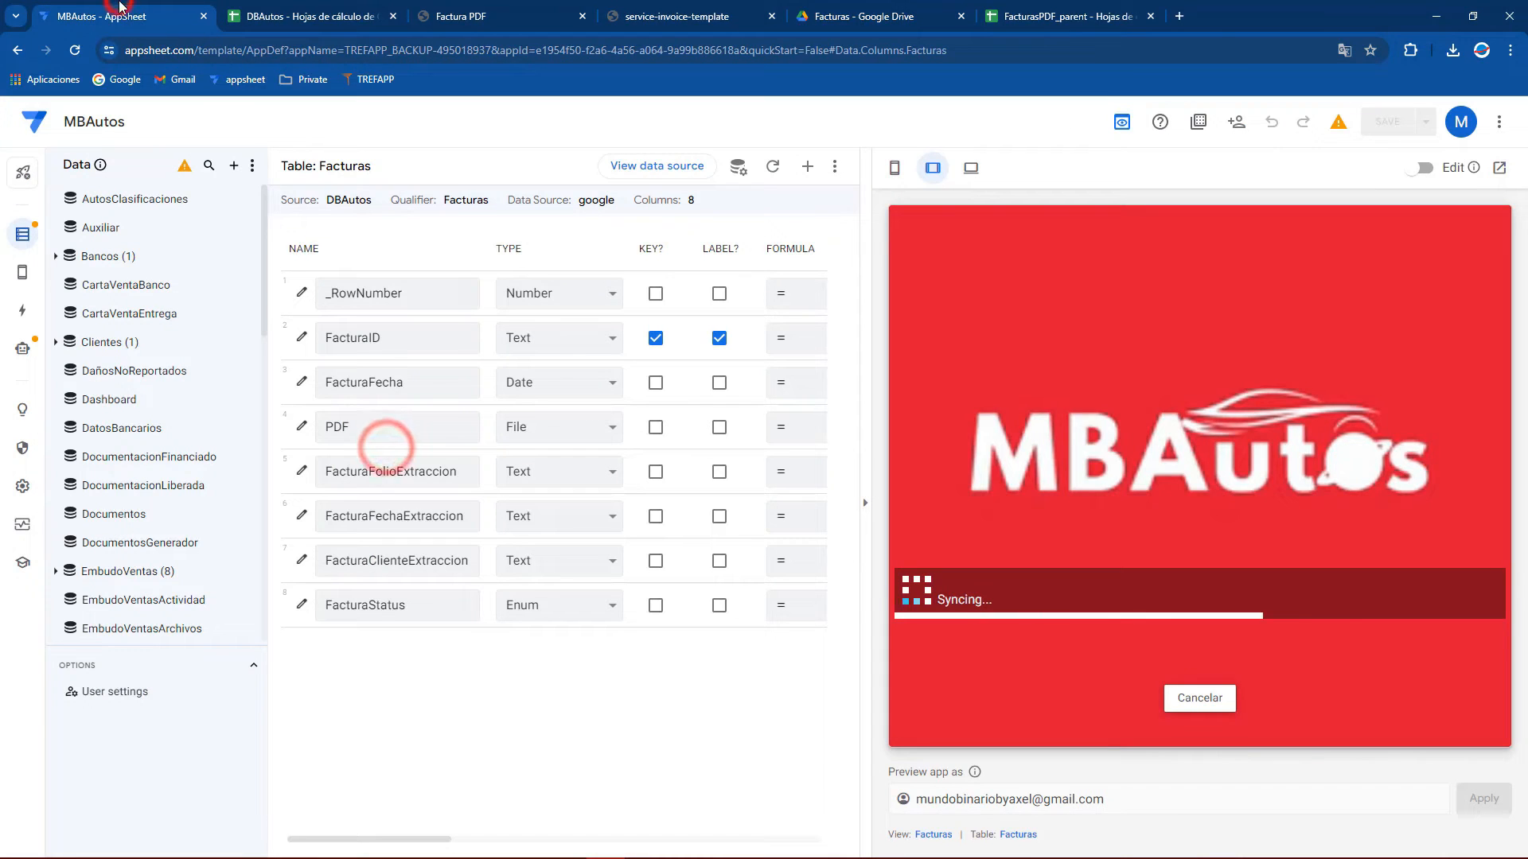
left_click(927, 6)
left_click(1059, 5)
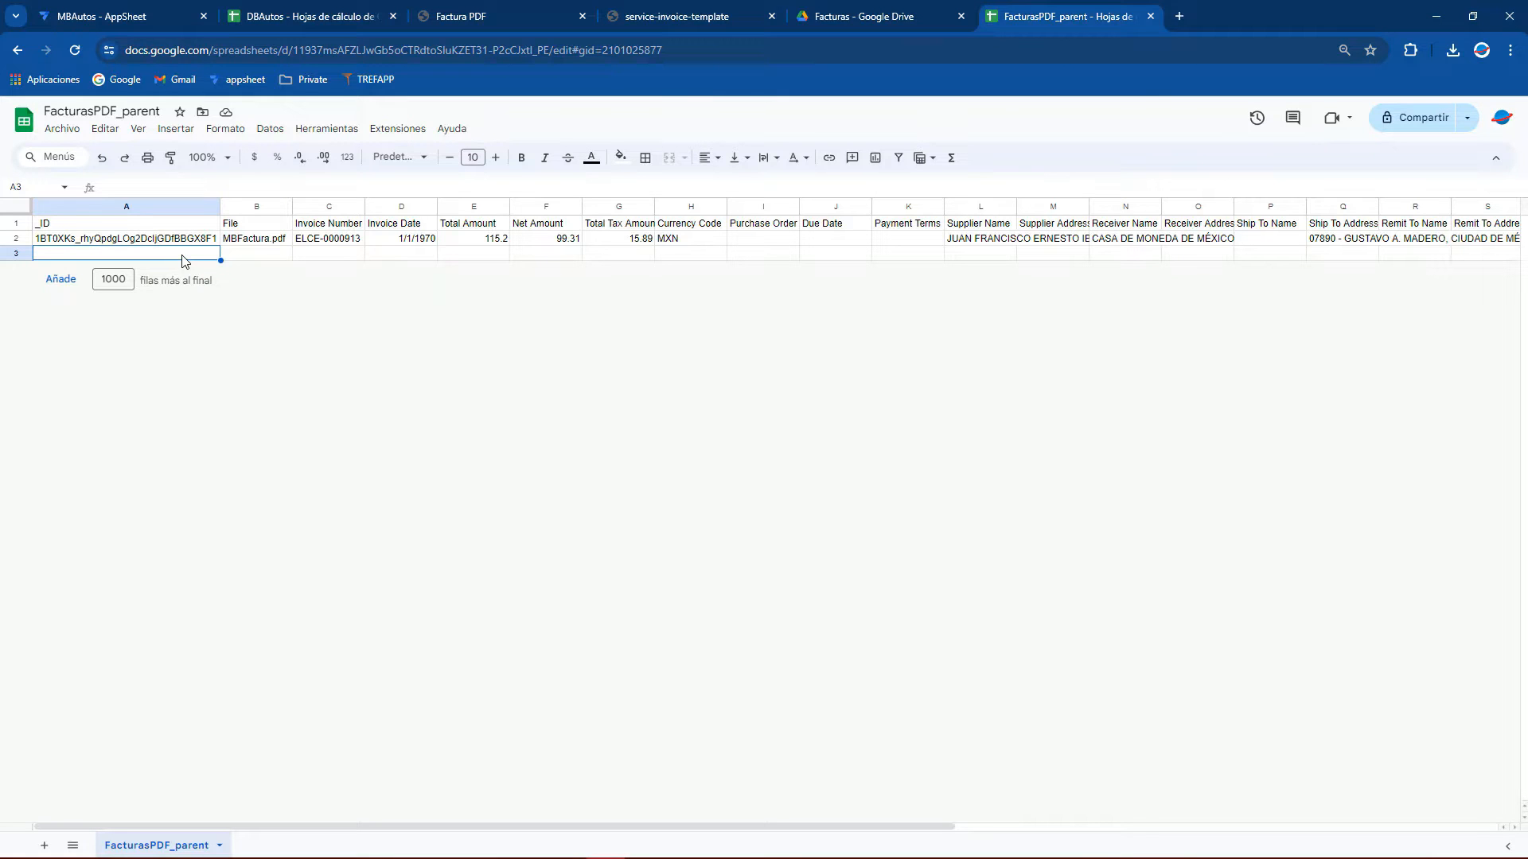
Close the Factura PDF and service-invoice-template browser tabs
left_click(461, 15)
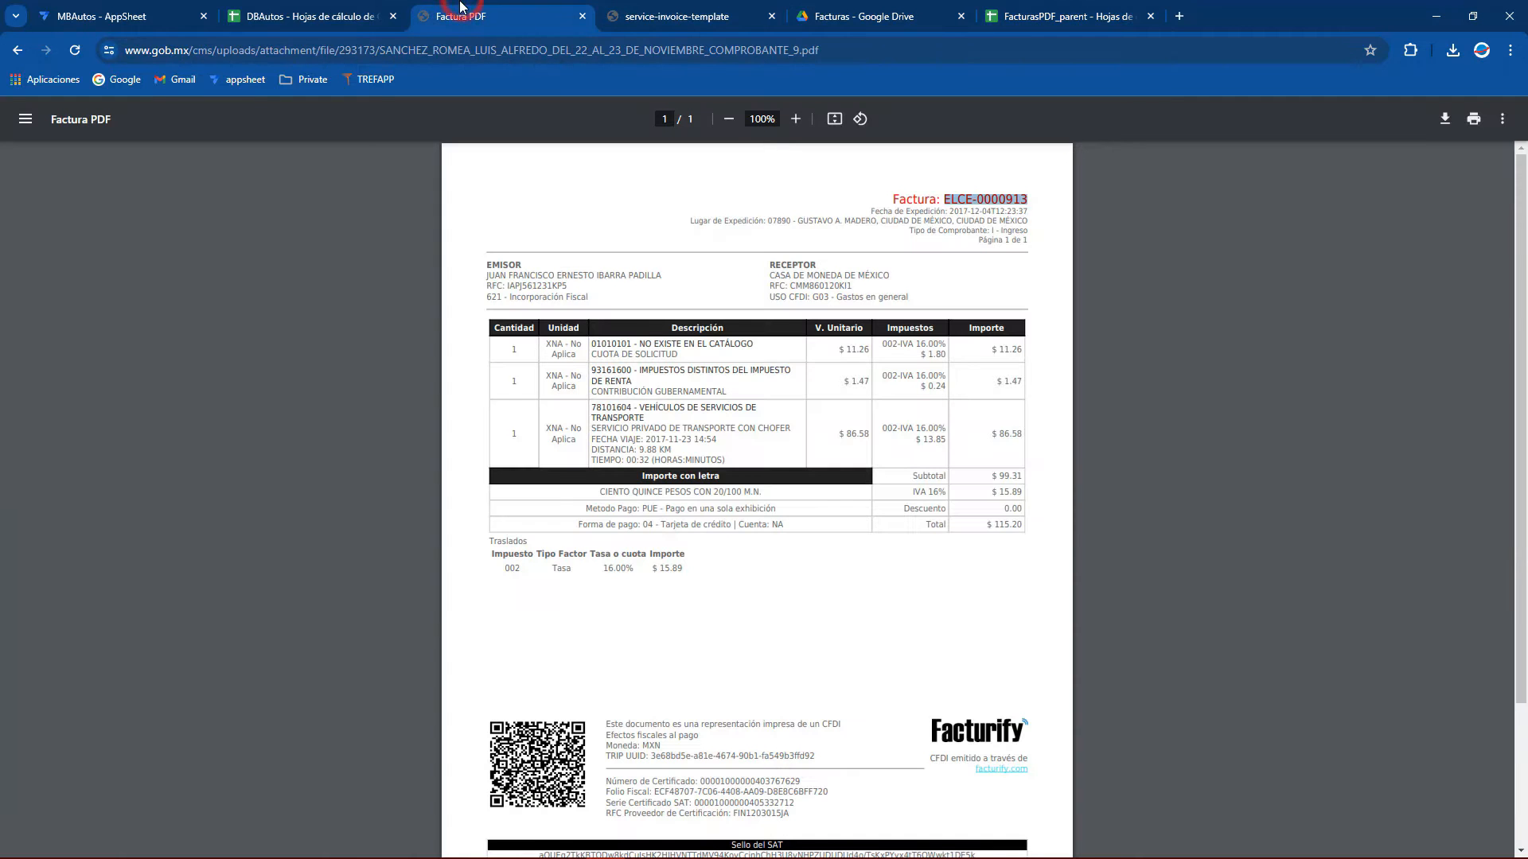
left_click(582, 16)
left_click(581, 16)
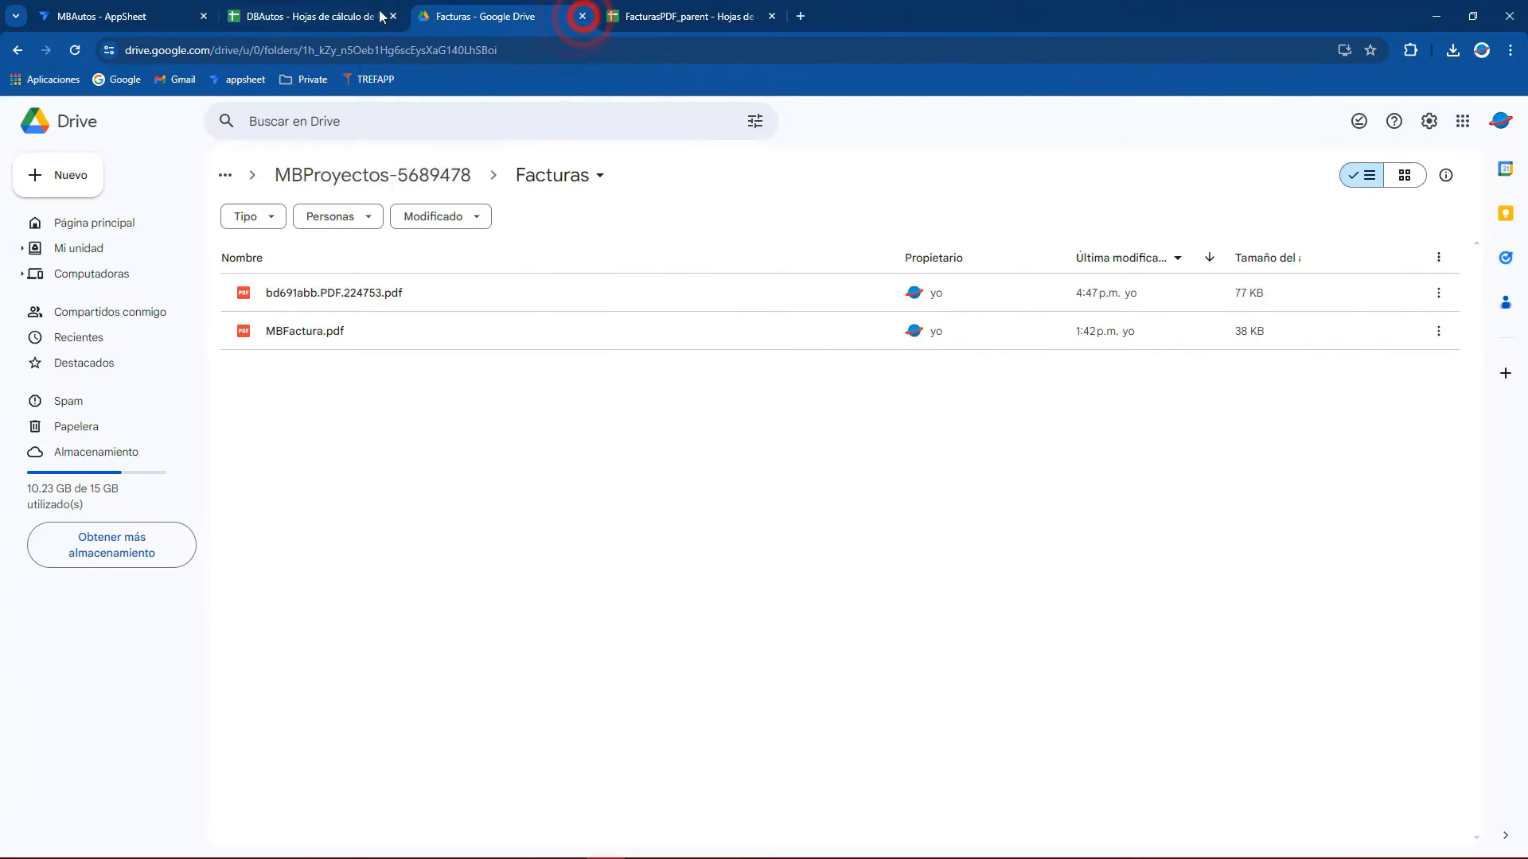
Fit the PDF column's width to its content in the DBAutos Facturas sheet and highlight the file name within cell C2
left_click(309, 6)
left_click(120, 14)
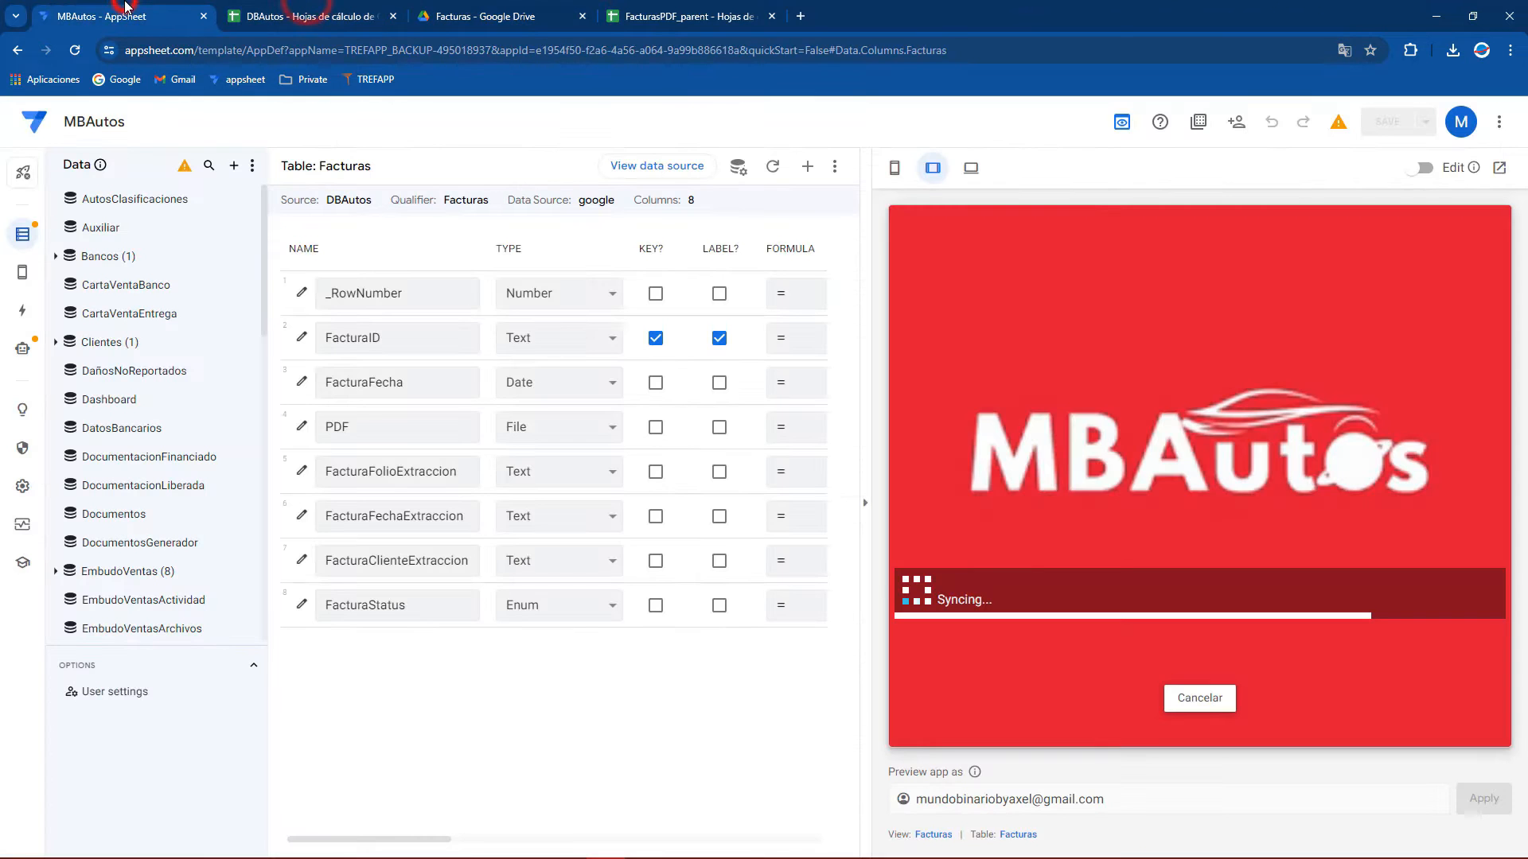
left_click(305, 6)
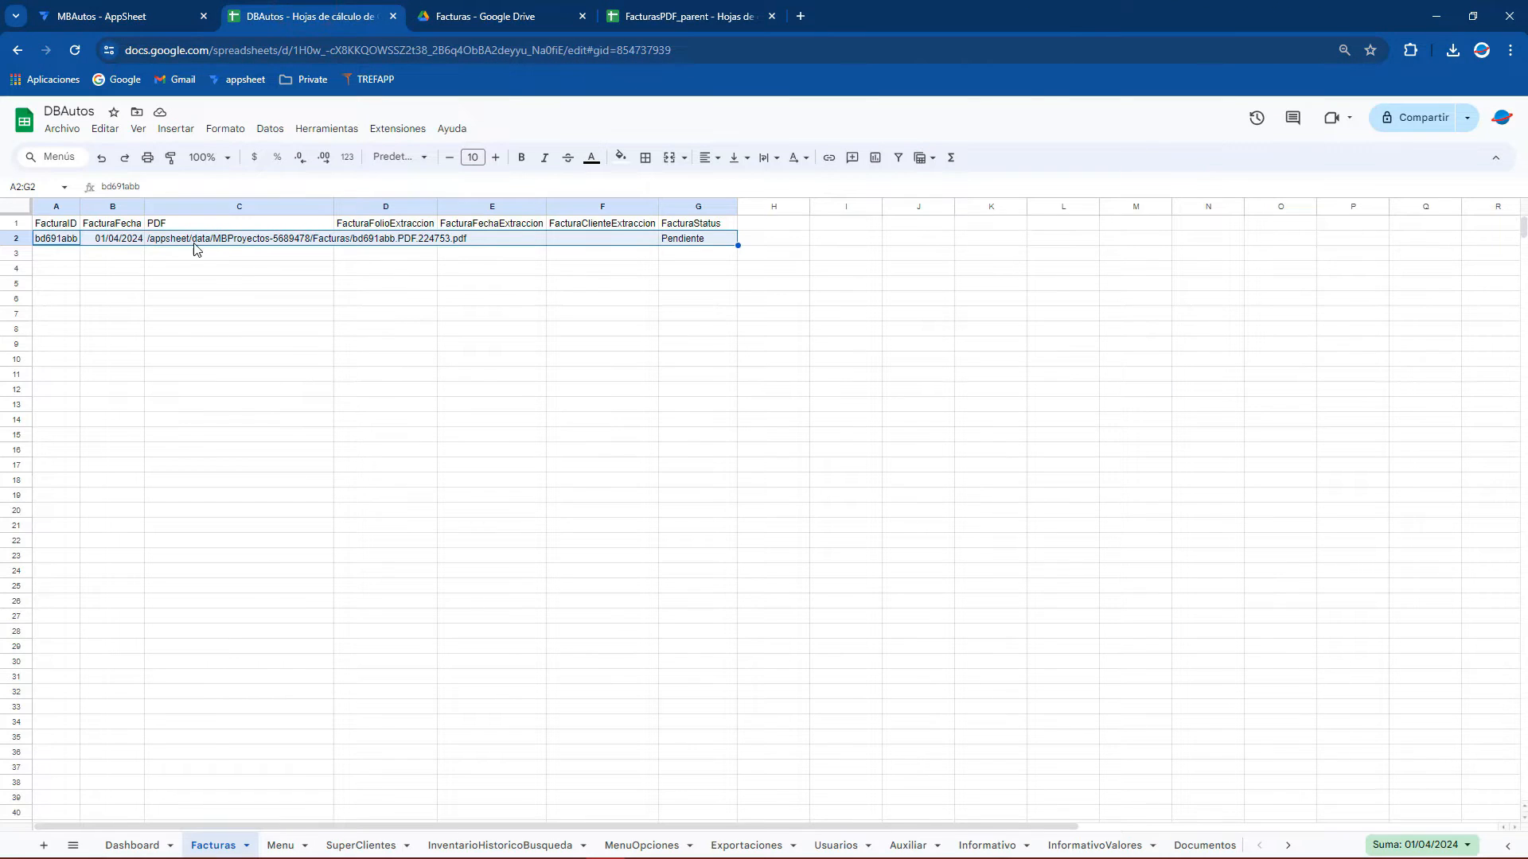
double_click(333, 206)
left_click(360, 236)
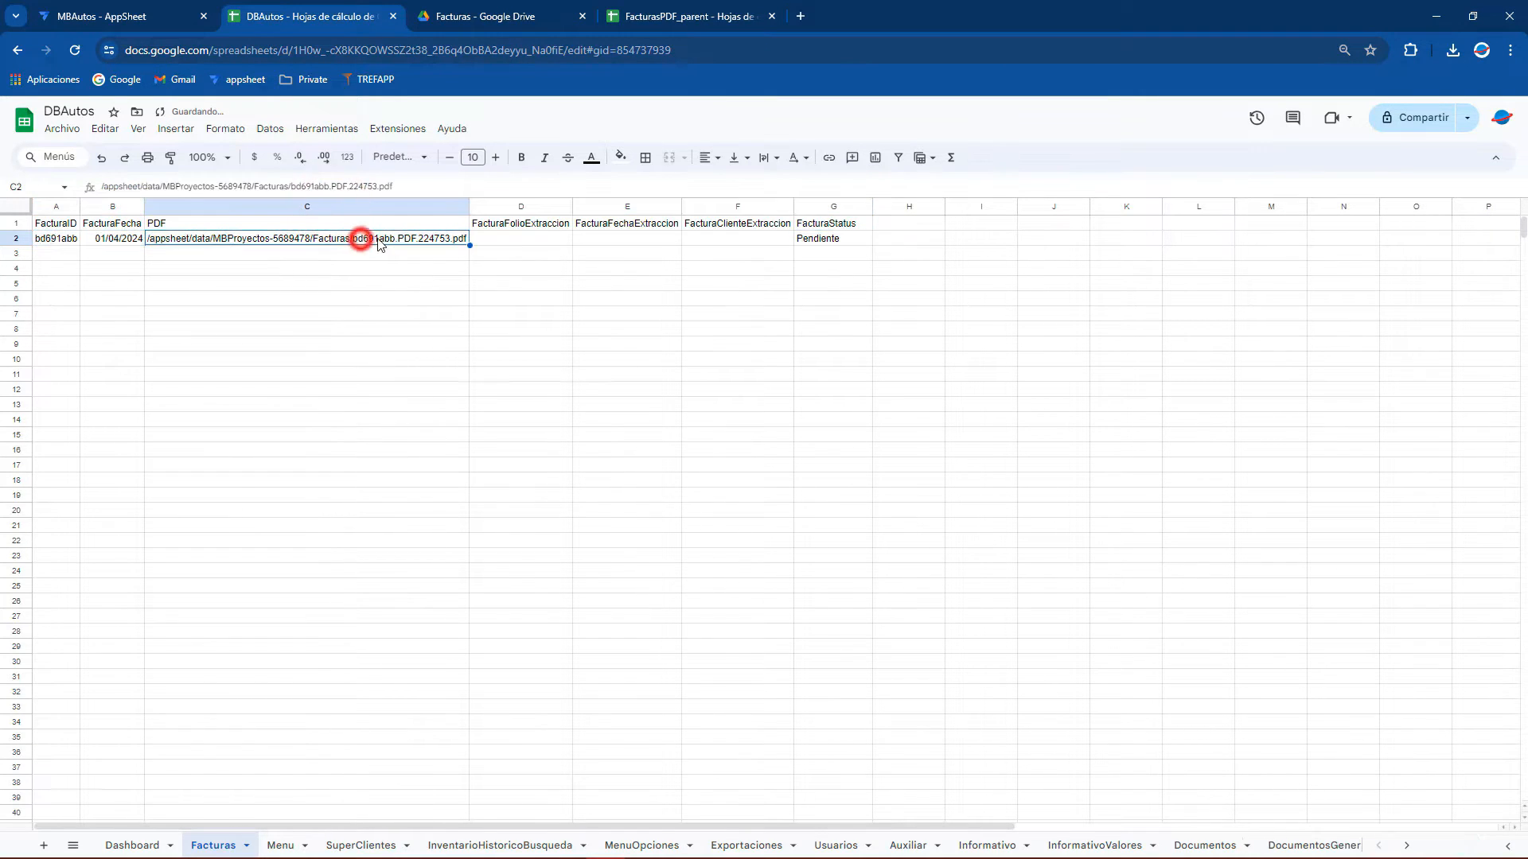
double_click(361, 237)
left_click_drag(356, 238, 444, 239)
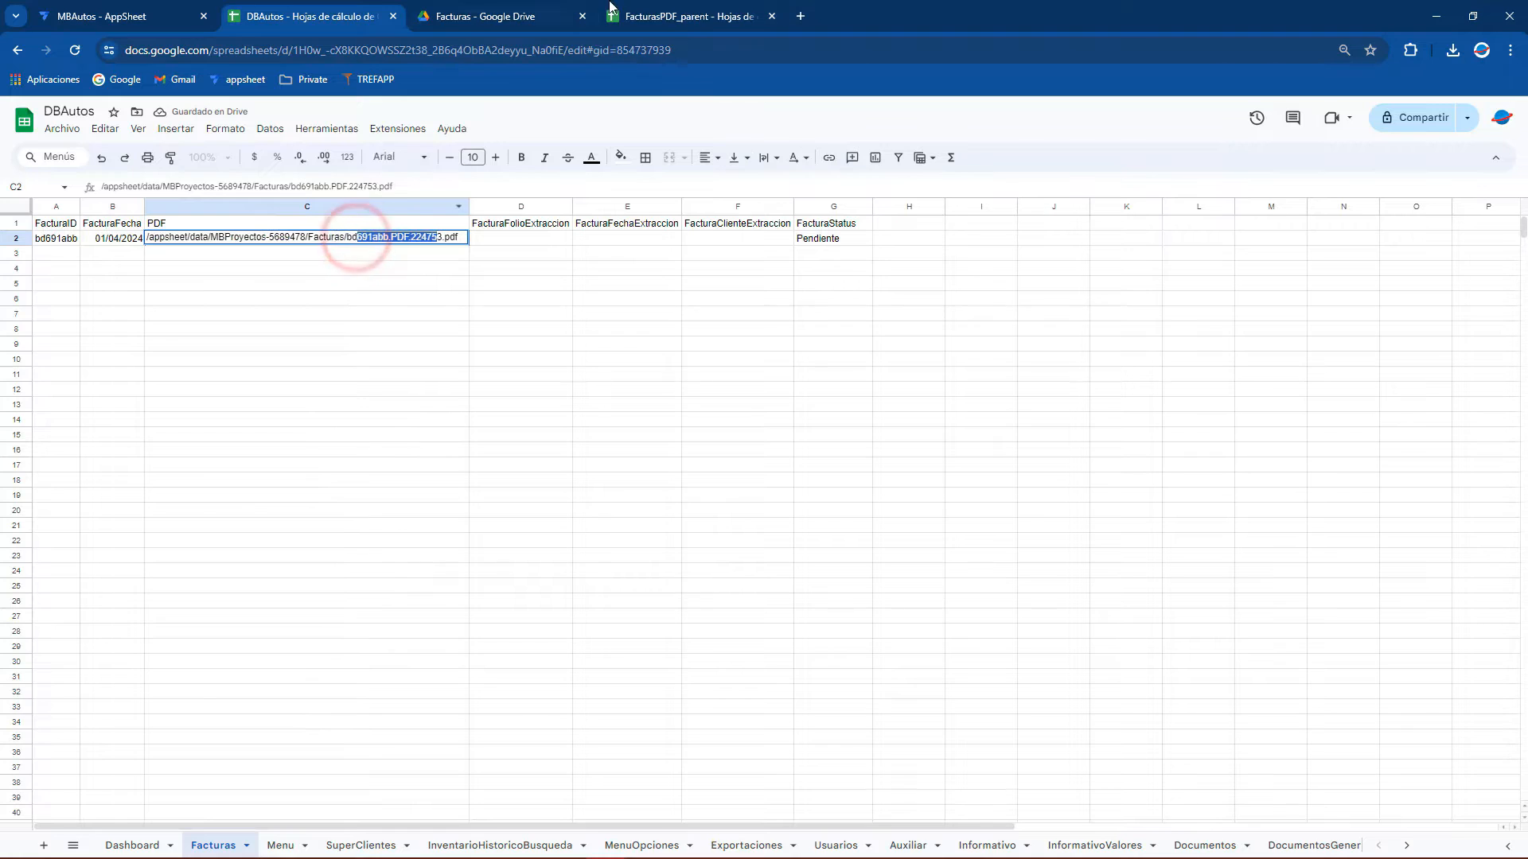
Reload Drive's Facturas folder and the FacturasPDF_parent spreadsheet
left_click(580, 4)
left_click(490, 452)
left_click(692, 16)
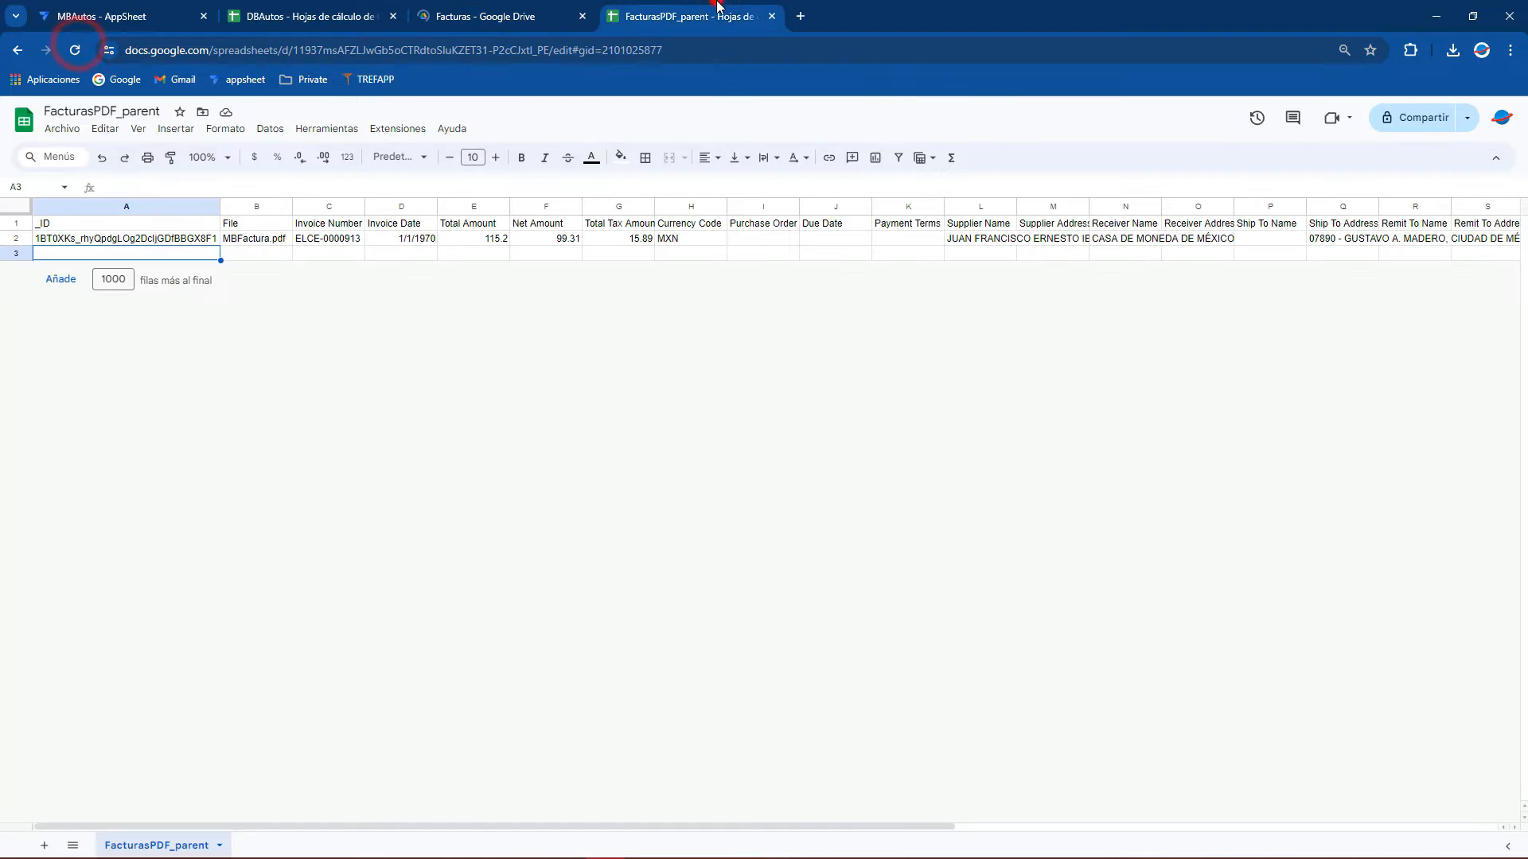
left_click(72, 49)
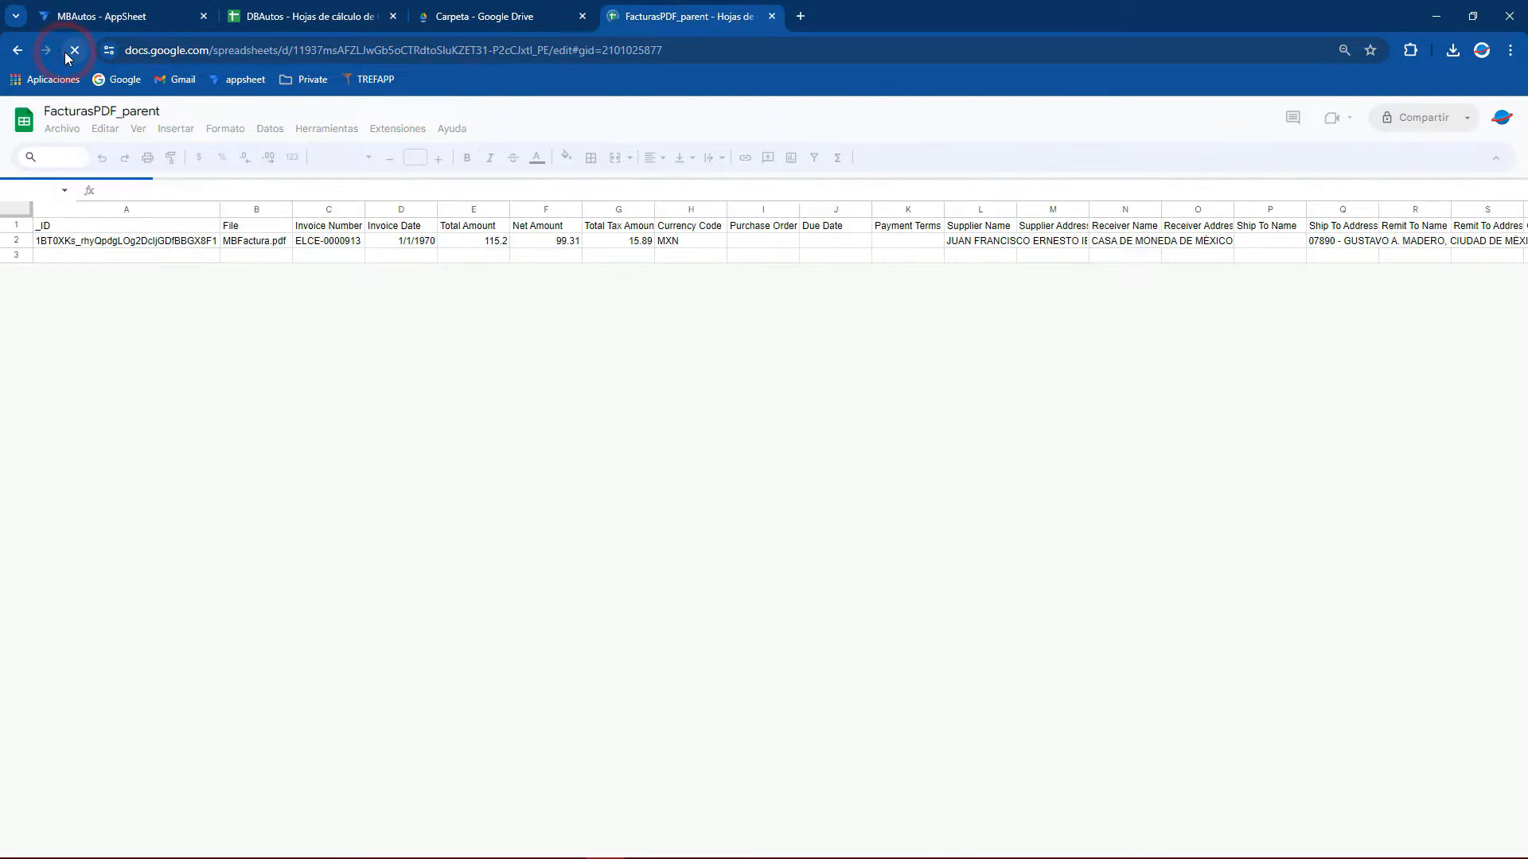
Open the MBAutos app in its own browser tab and compare its sync progress with the editor's preview
left_click(120, 16)
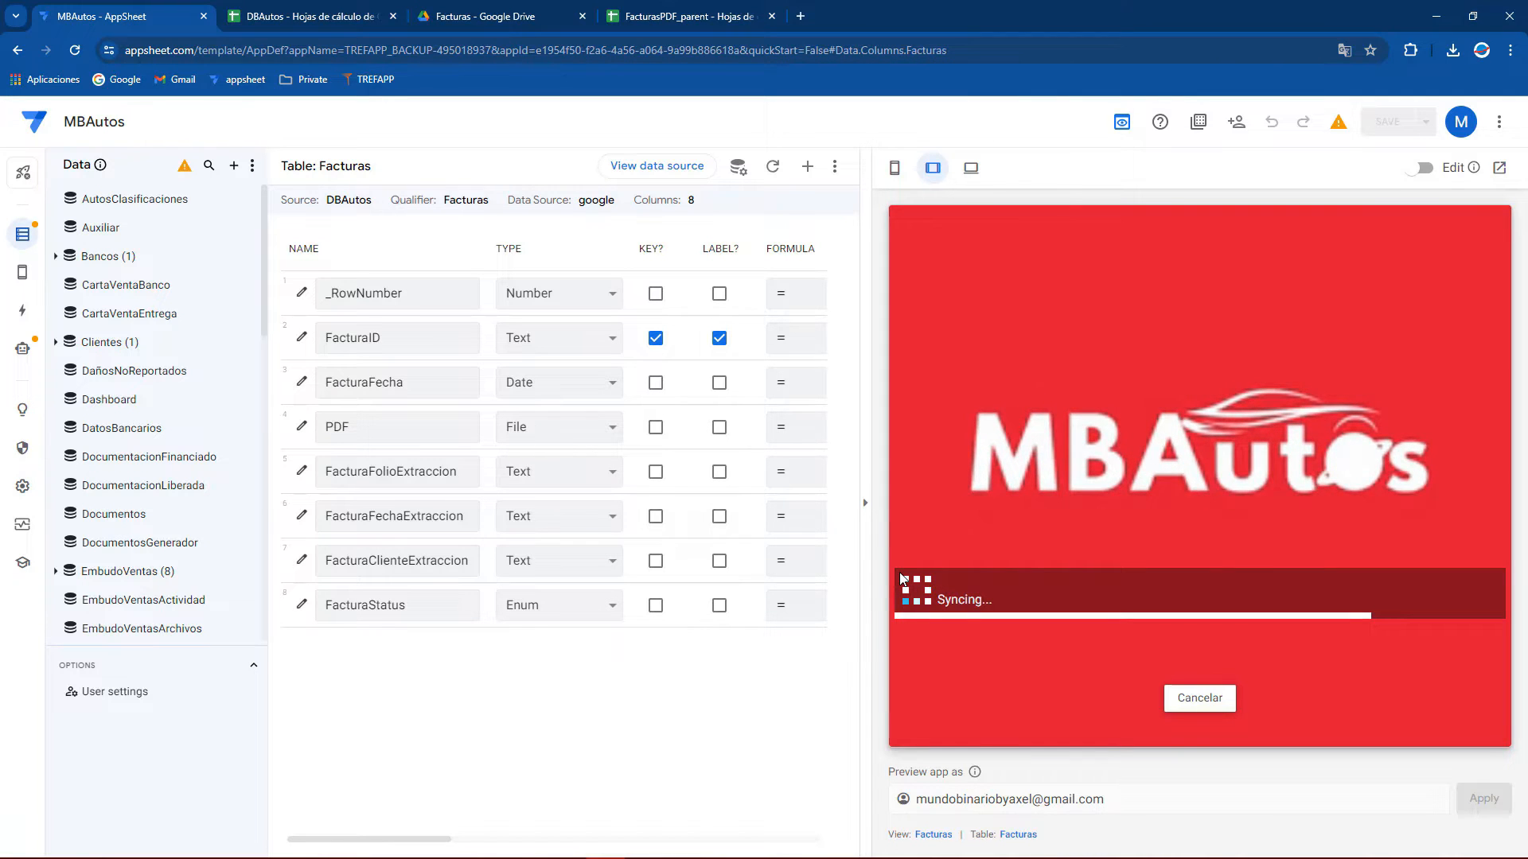
left_click(1498, 167)
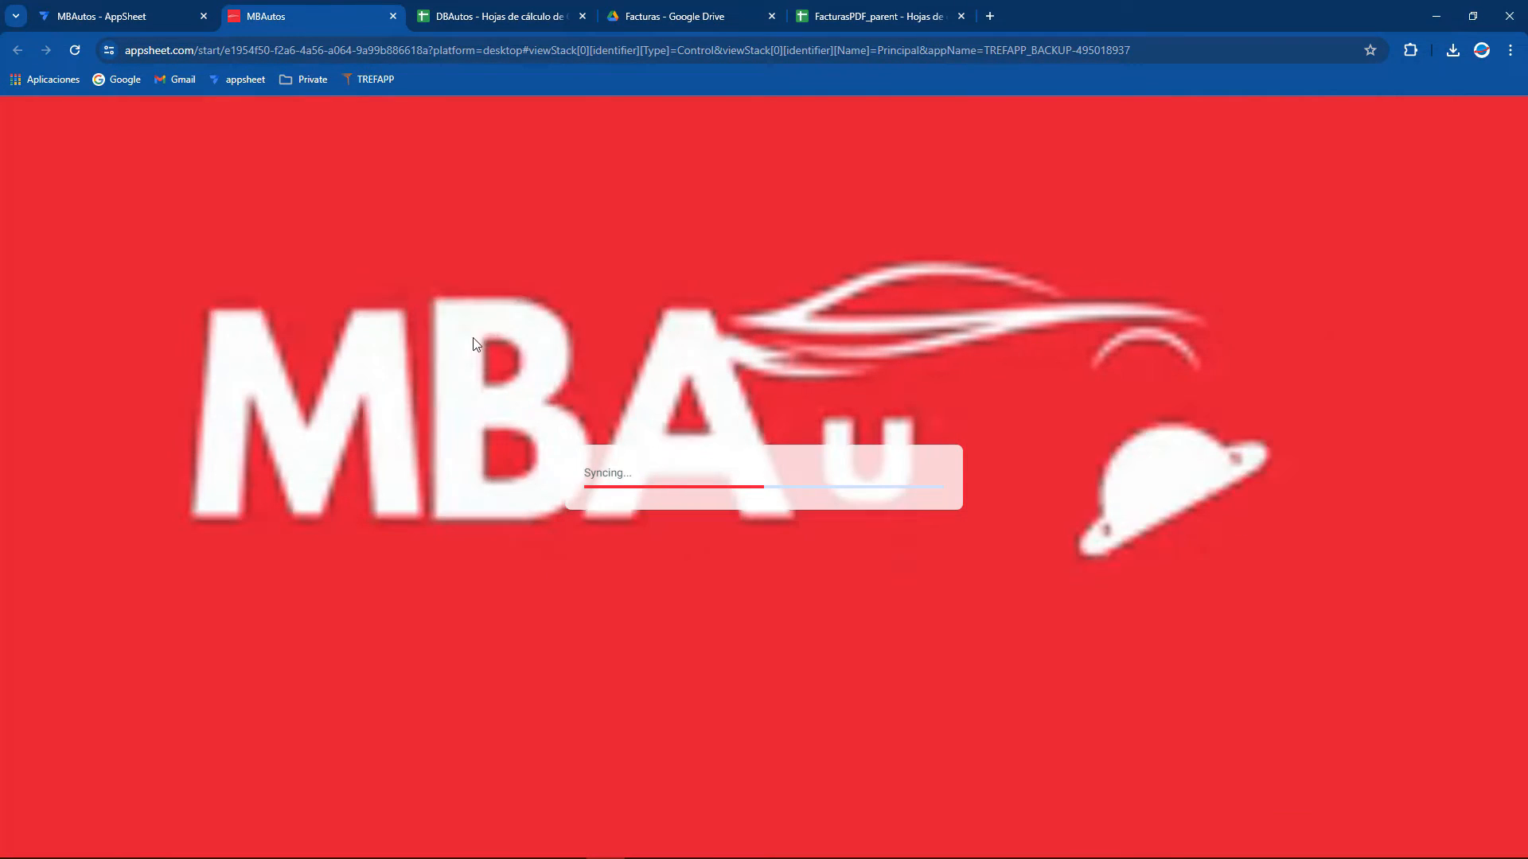
left_click(46, 8)
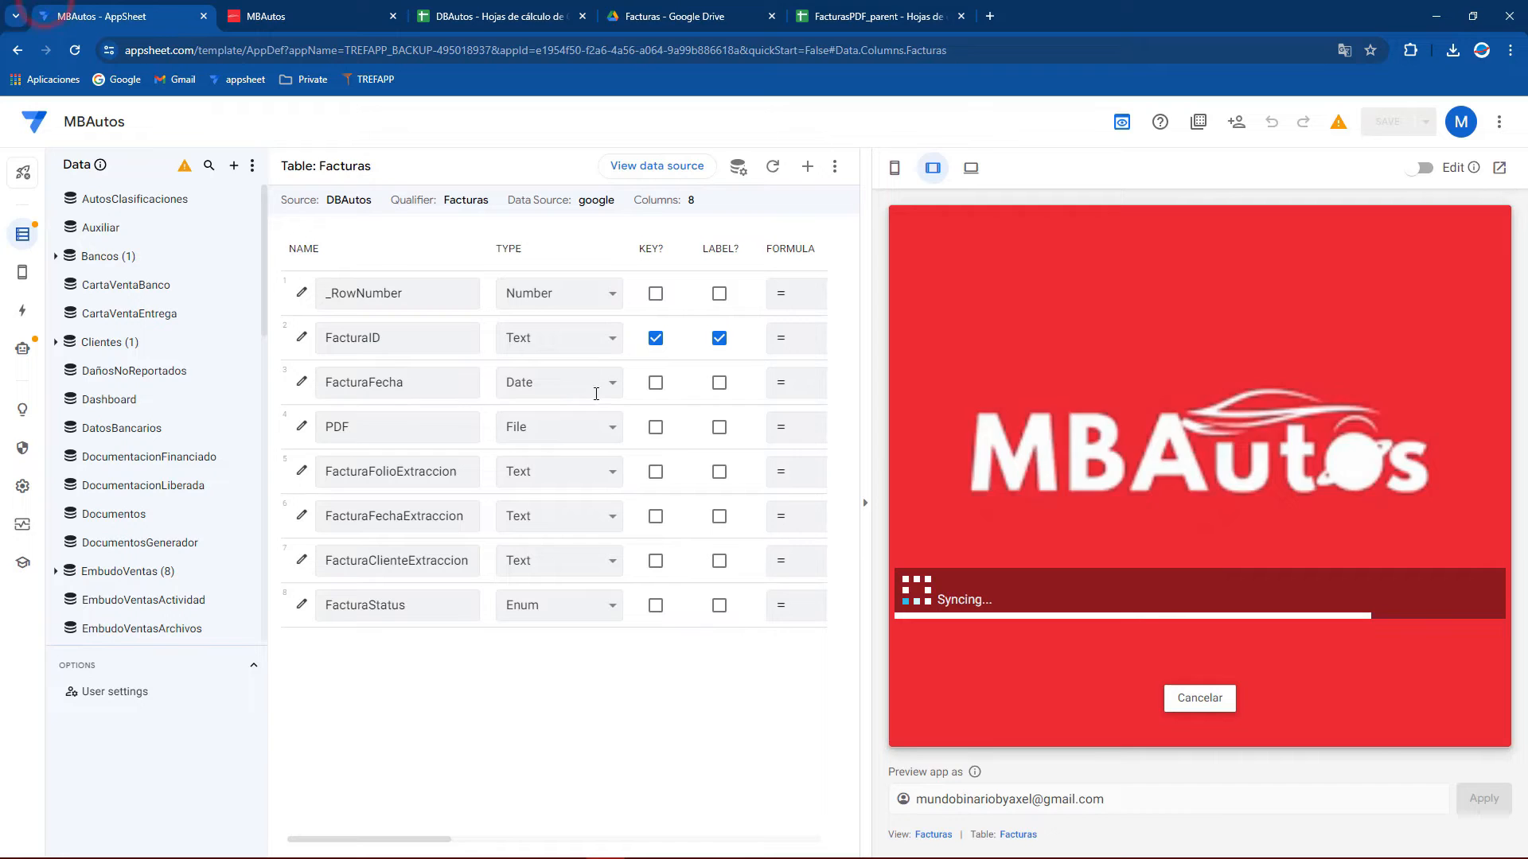
left_click(333, 8)
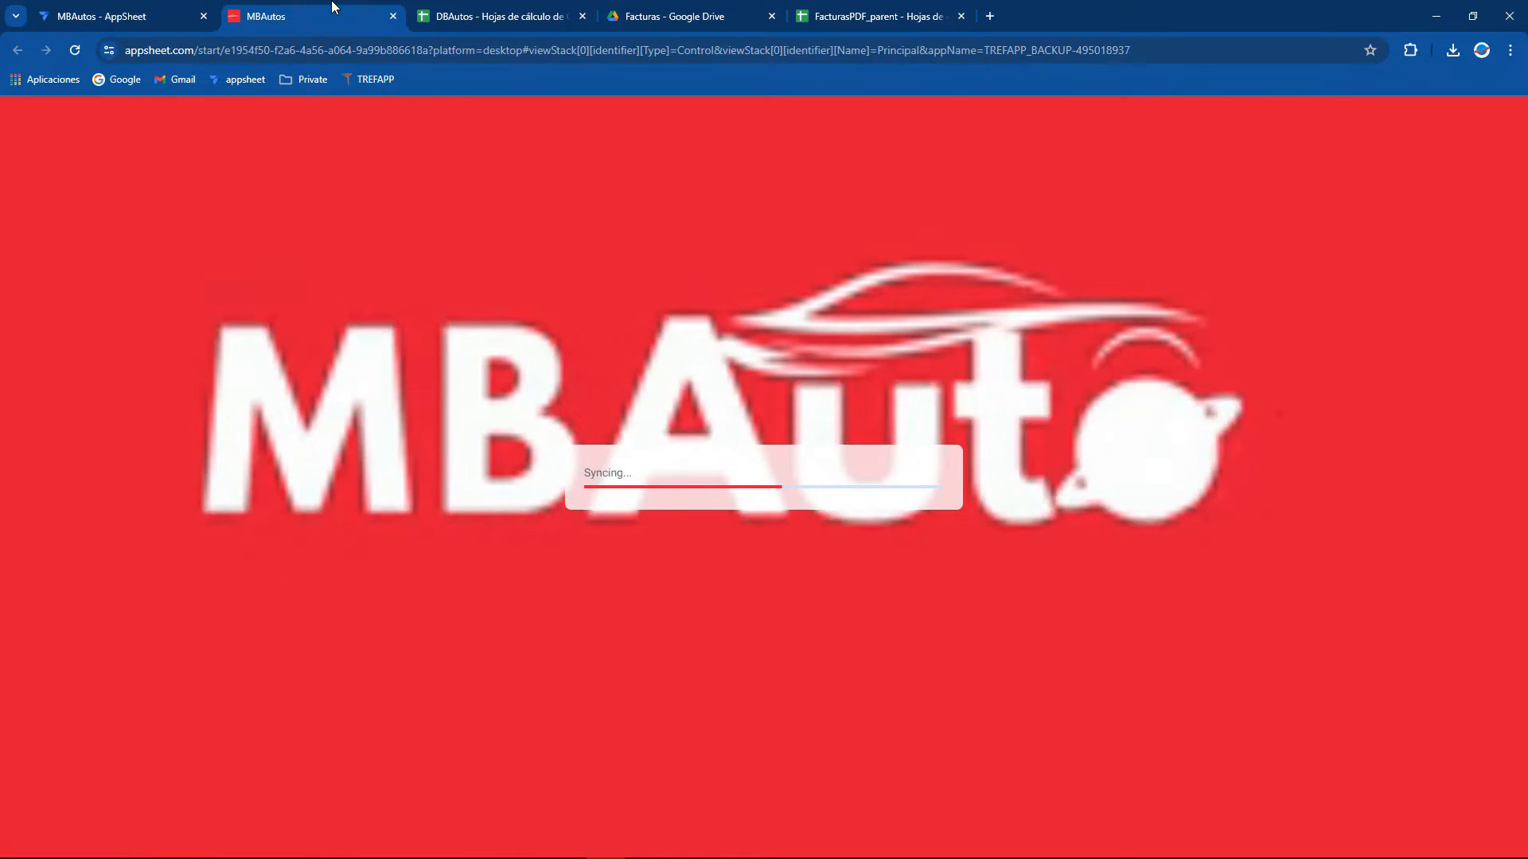
left_click(169, 10)
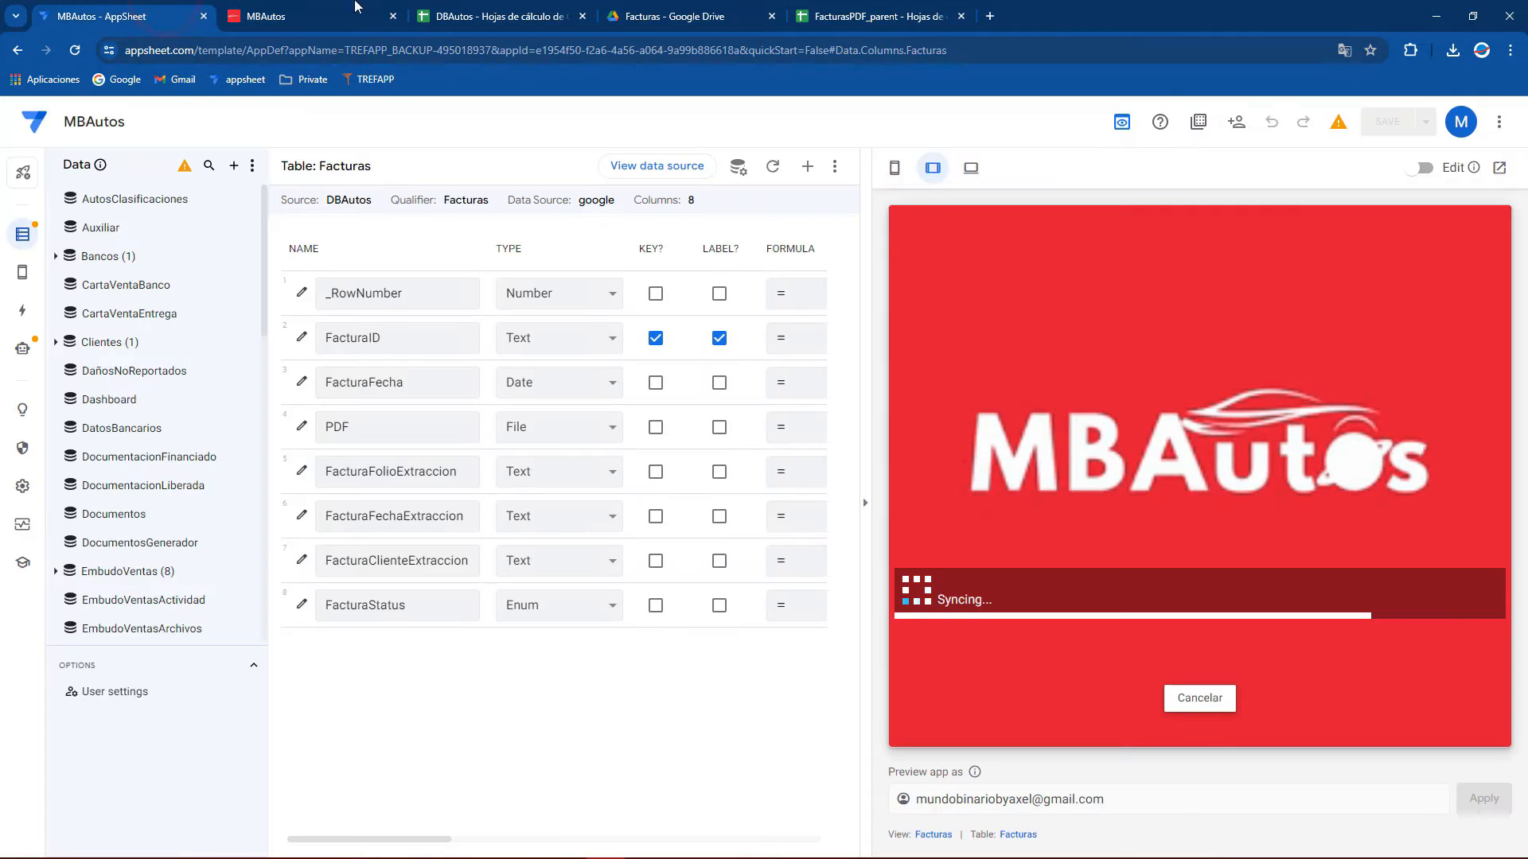
Check the uploaded PDF in Drive's Facturas folder and select row 3 in the FacturasPDF_parent spreadsheet
left_click(835, 16)
left_click(733, 8)
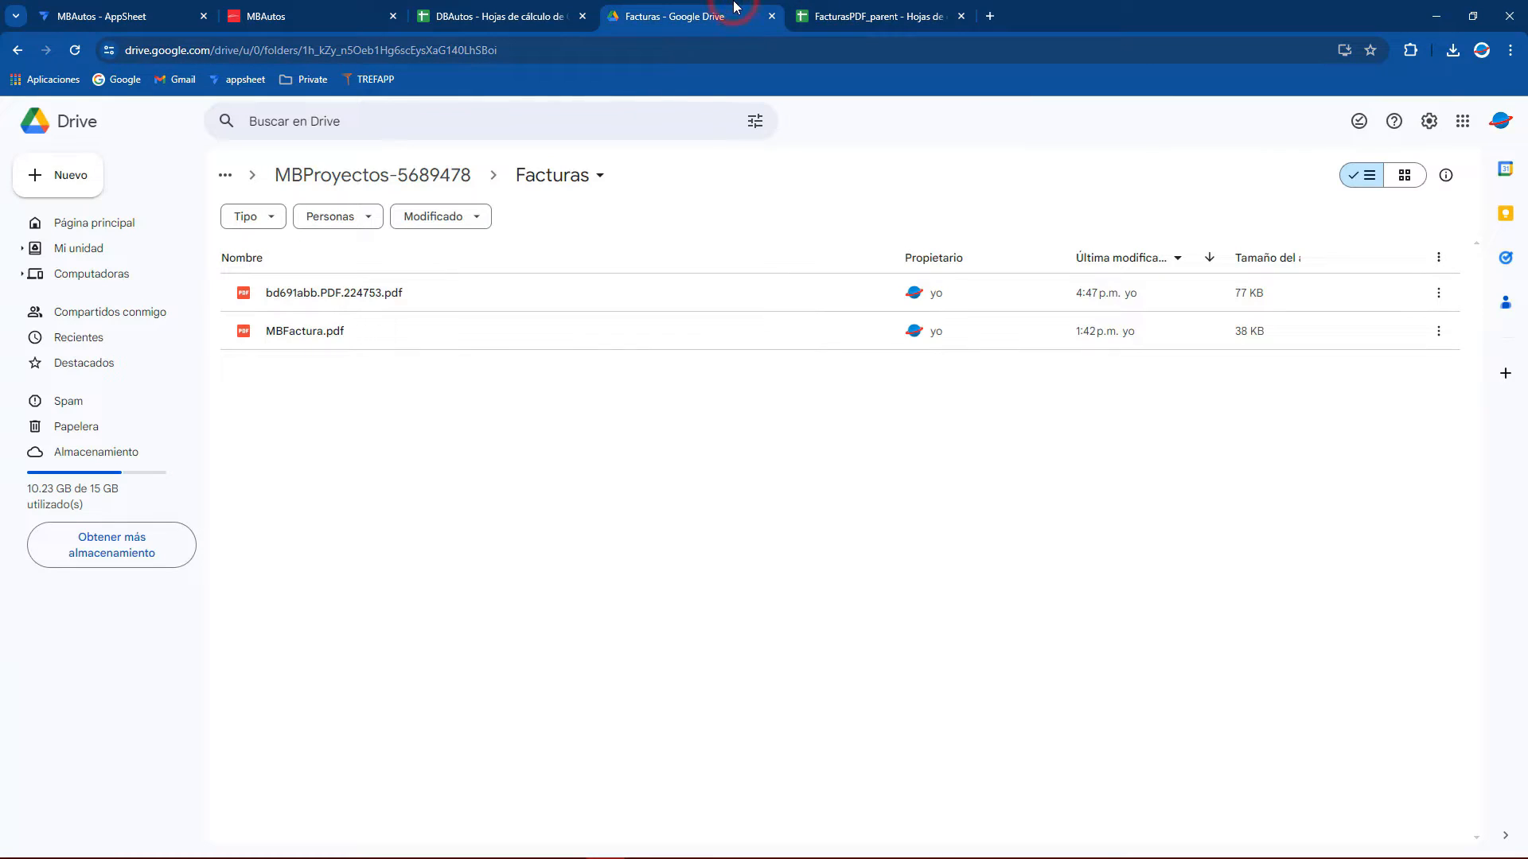
left_click(552, 695)
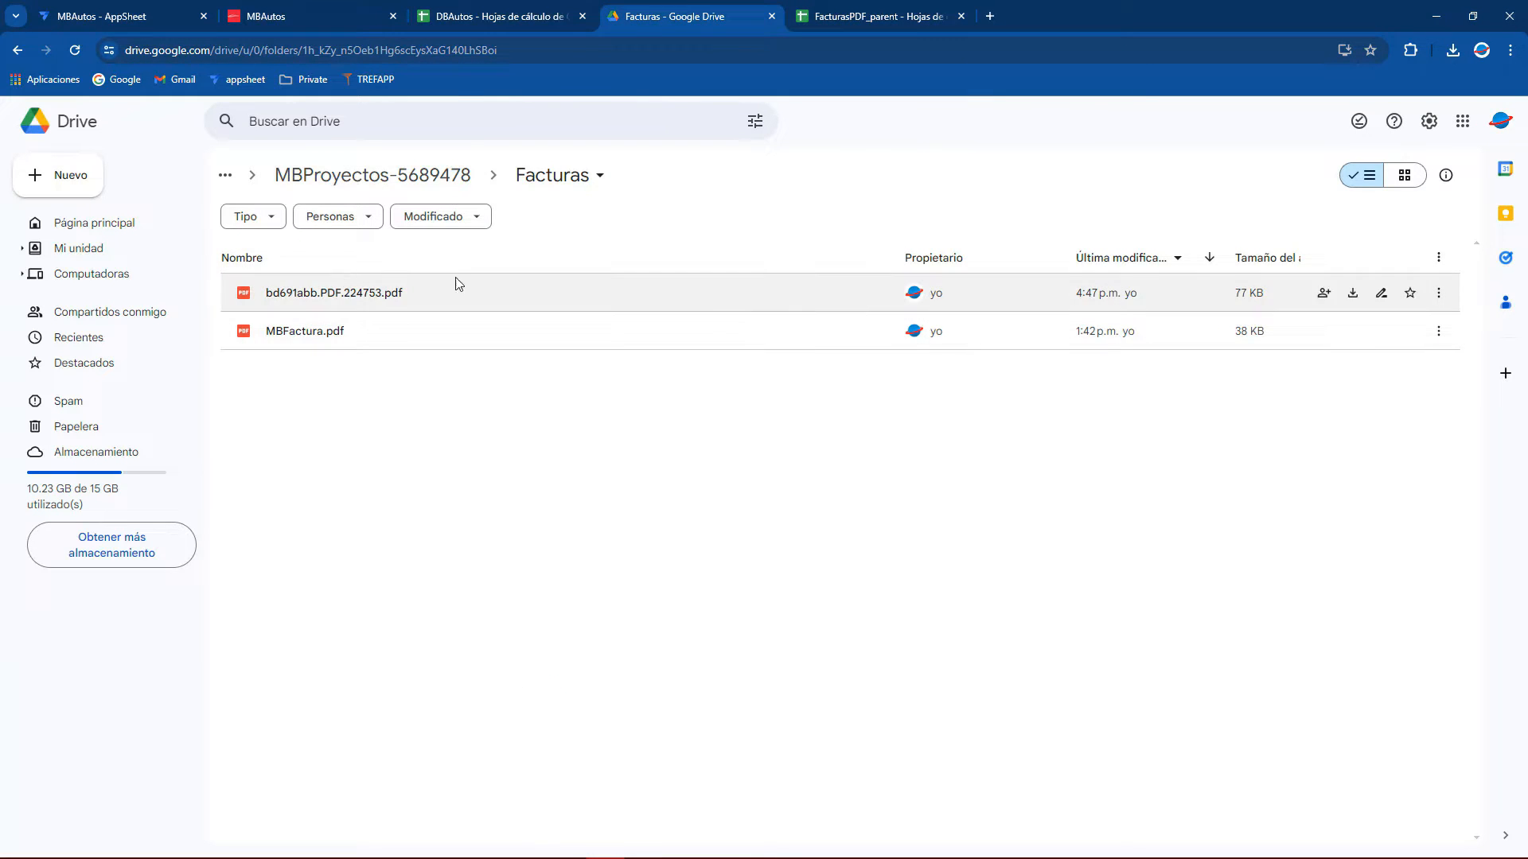
left_click(867, 6)
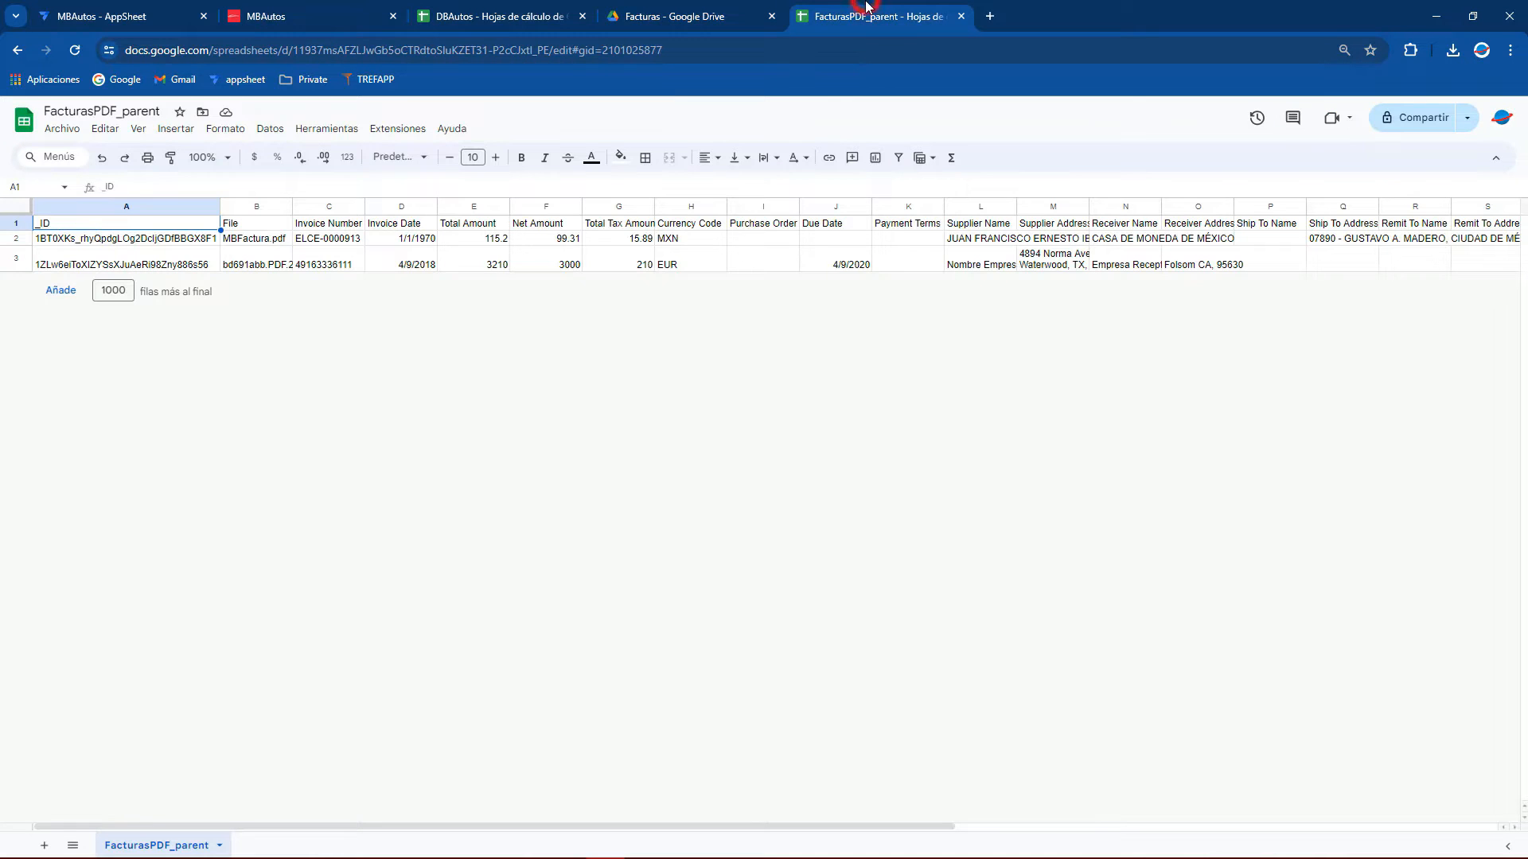
left_click(18, 264)
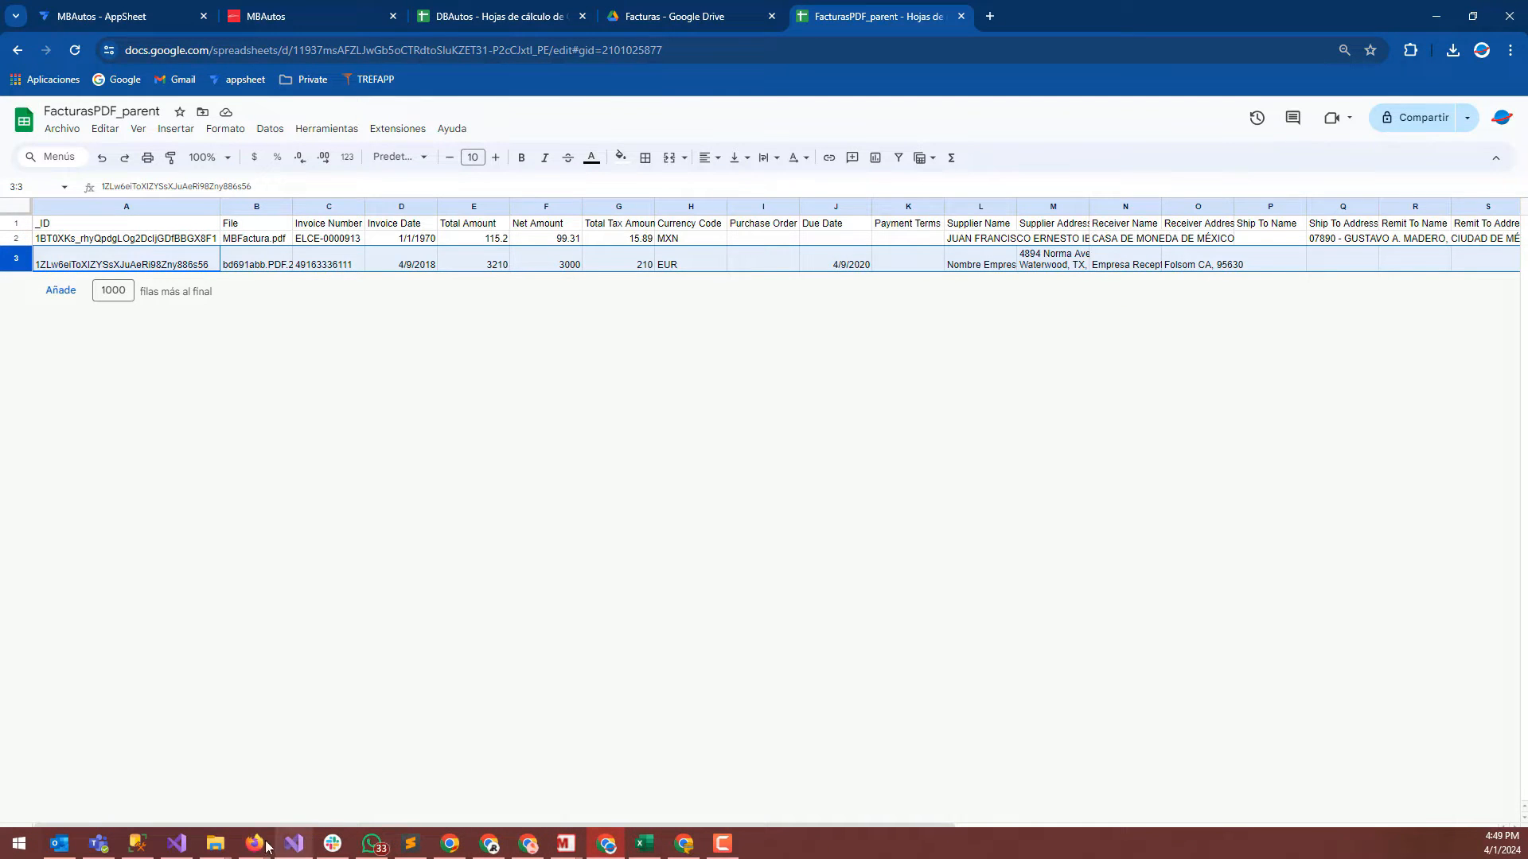
Open MBFactura2 from the Downloads folder and place its window below the extracted rows of FacturasPDF_parent
mouse_move(231, 846)
left_click(284, 775)
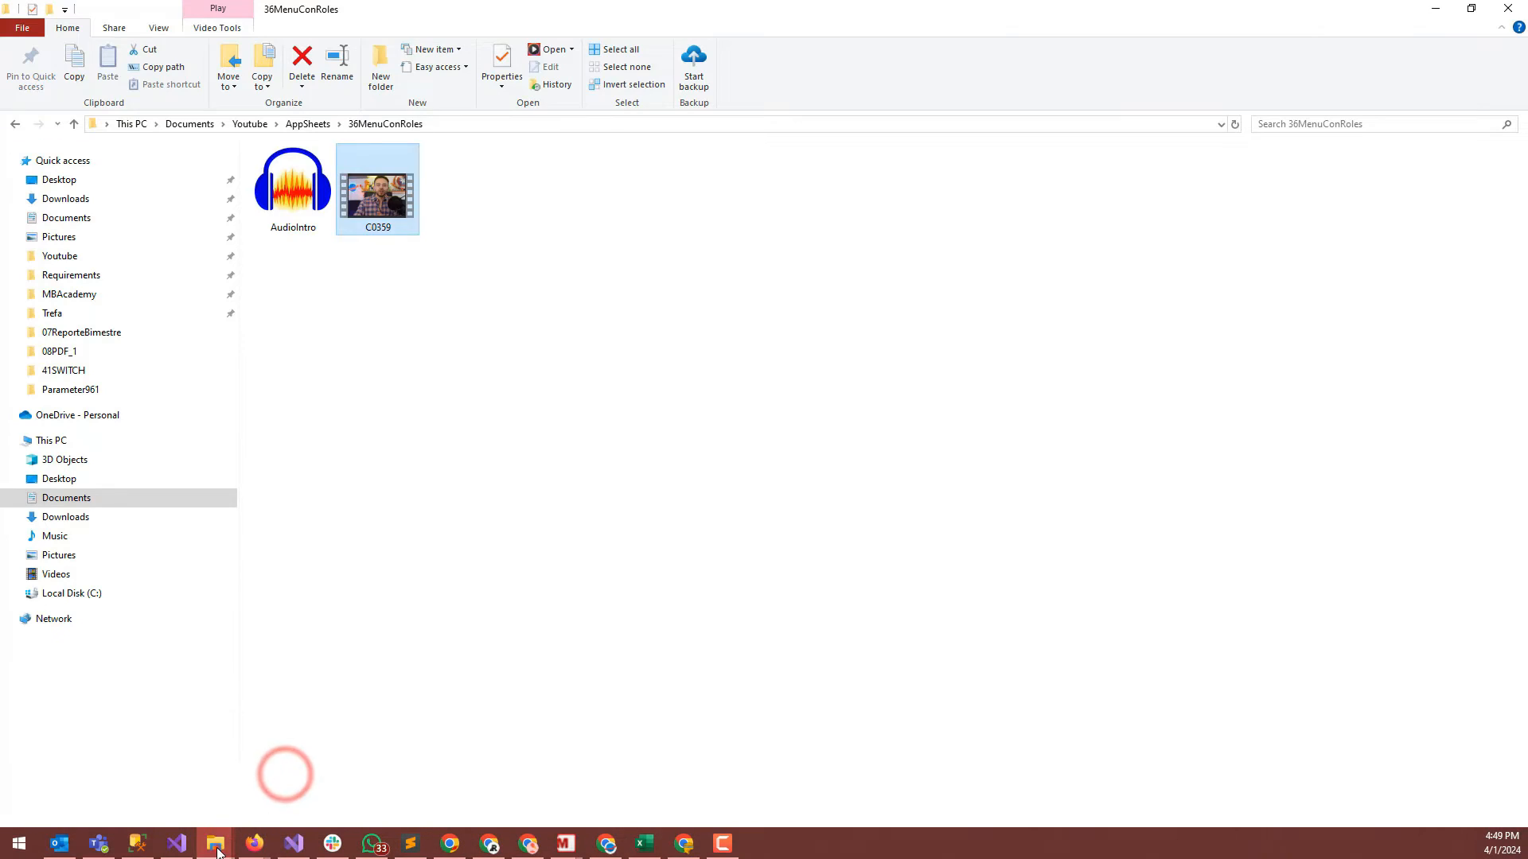
left_click(1511, 8)
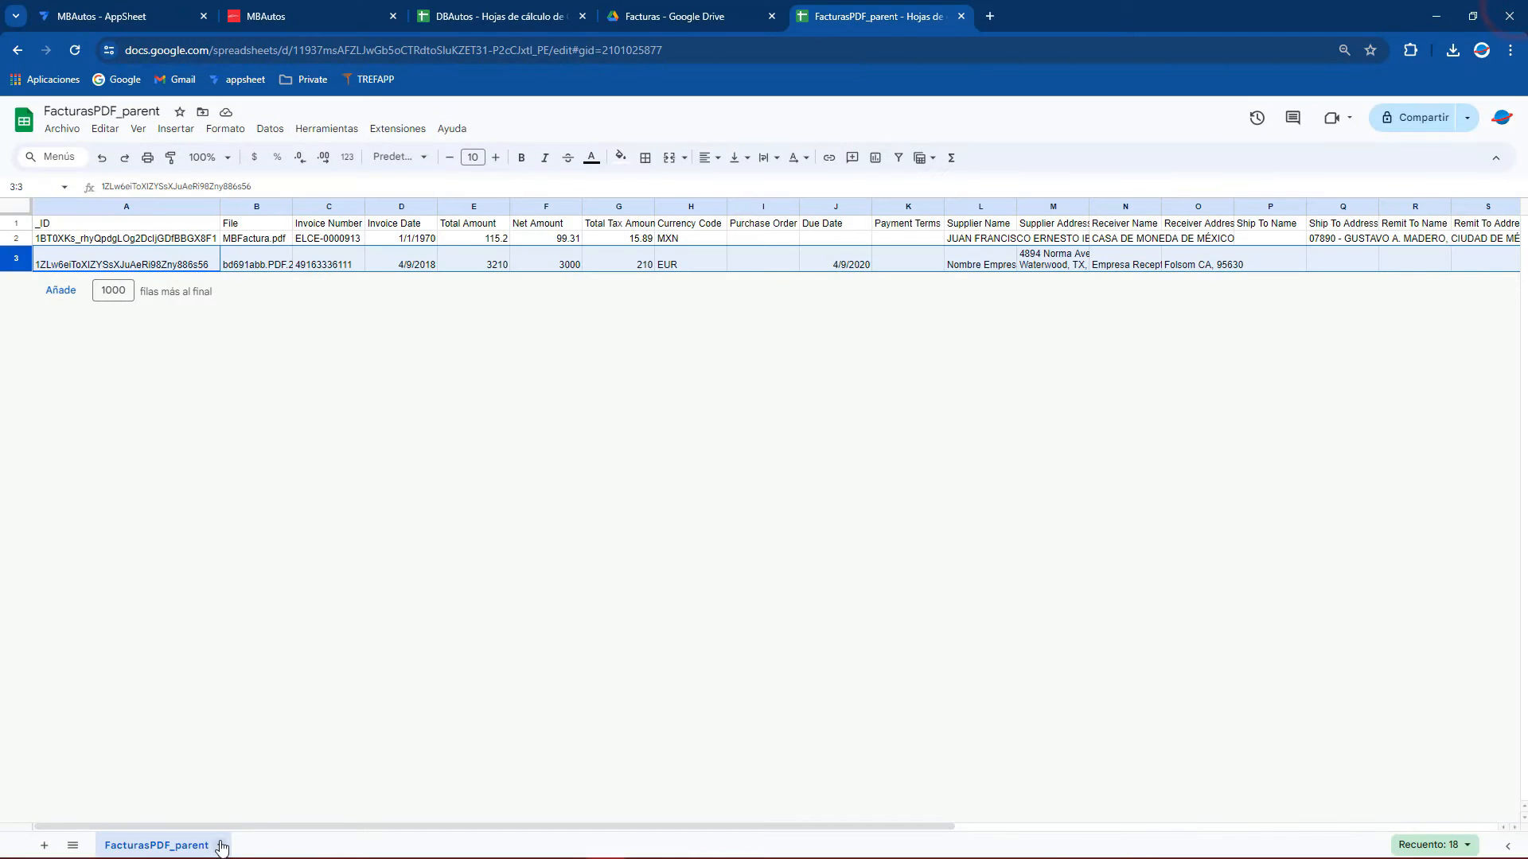
left_click(214, 850)
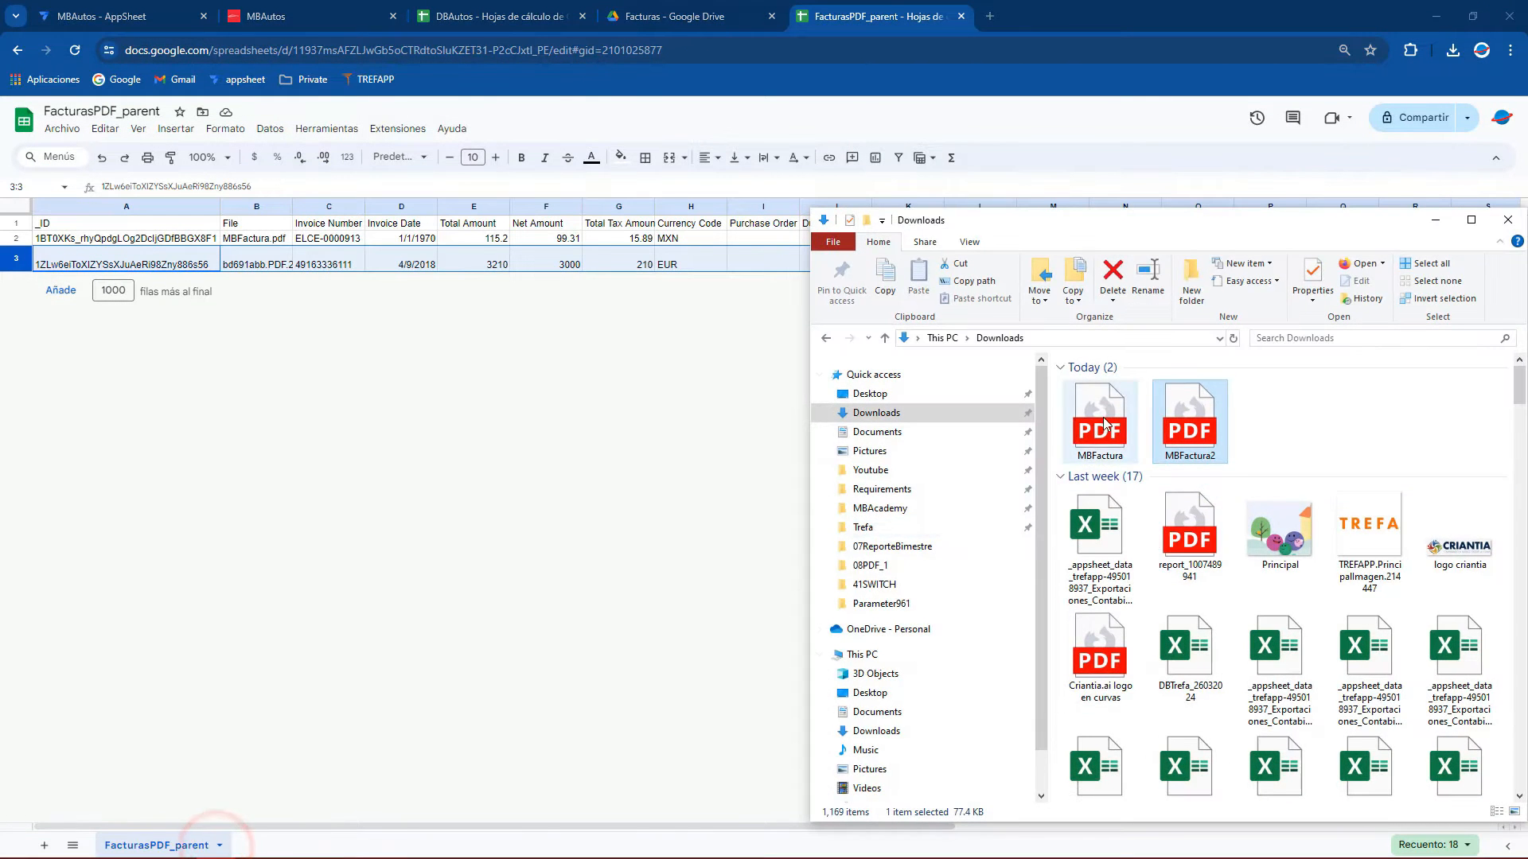
double_click(1169, 426)
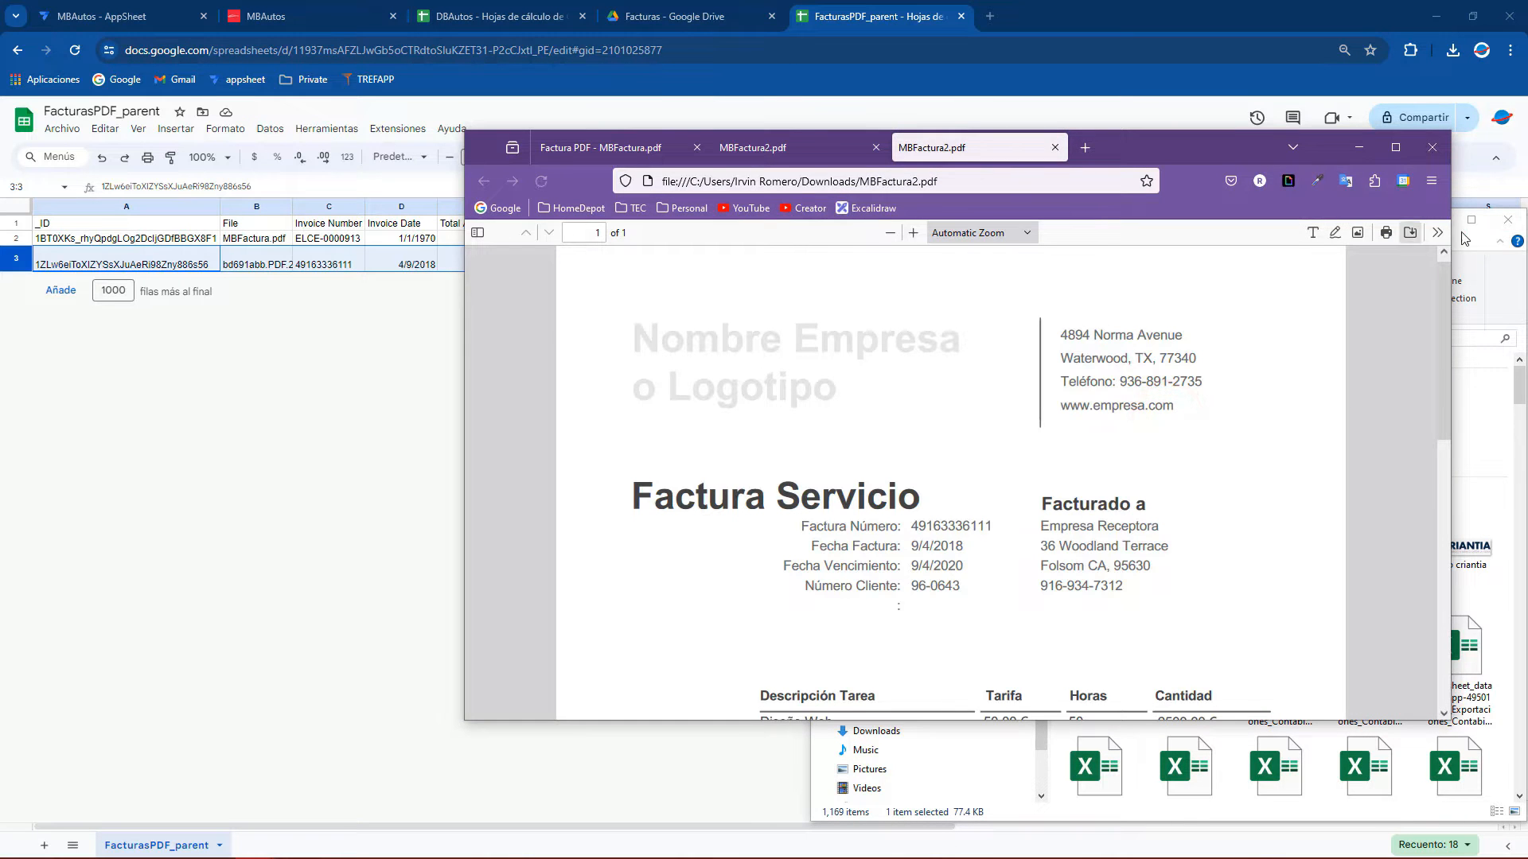
left_click(1461, 238)
left_click(1436, 219)
left_click_drag(1167, 151, 985, 326)
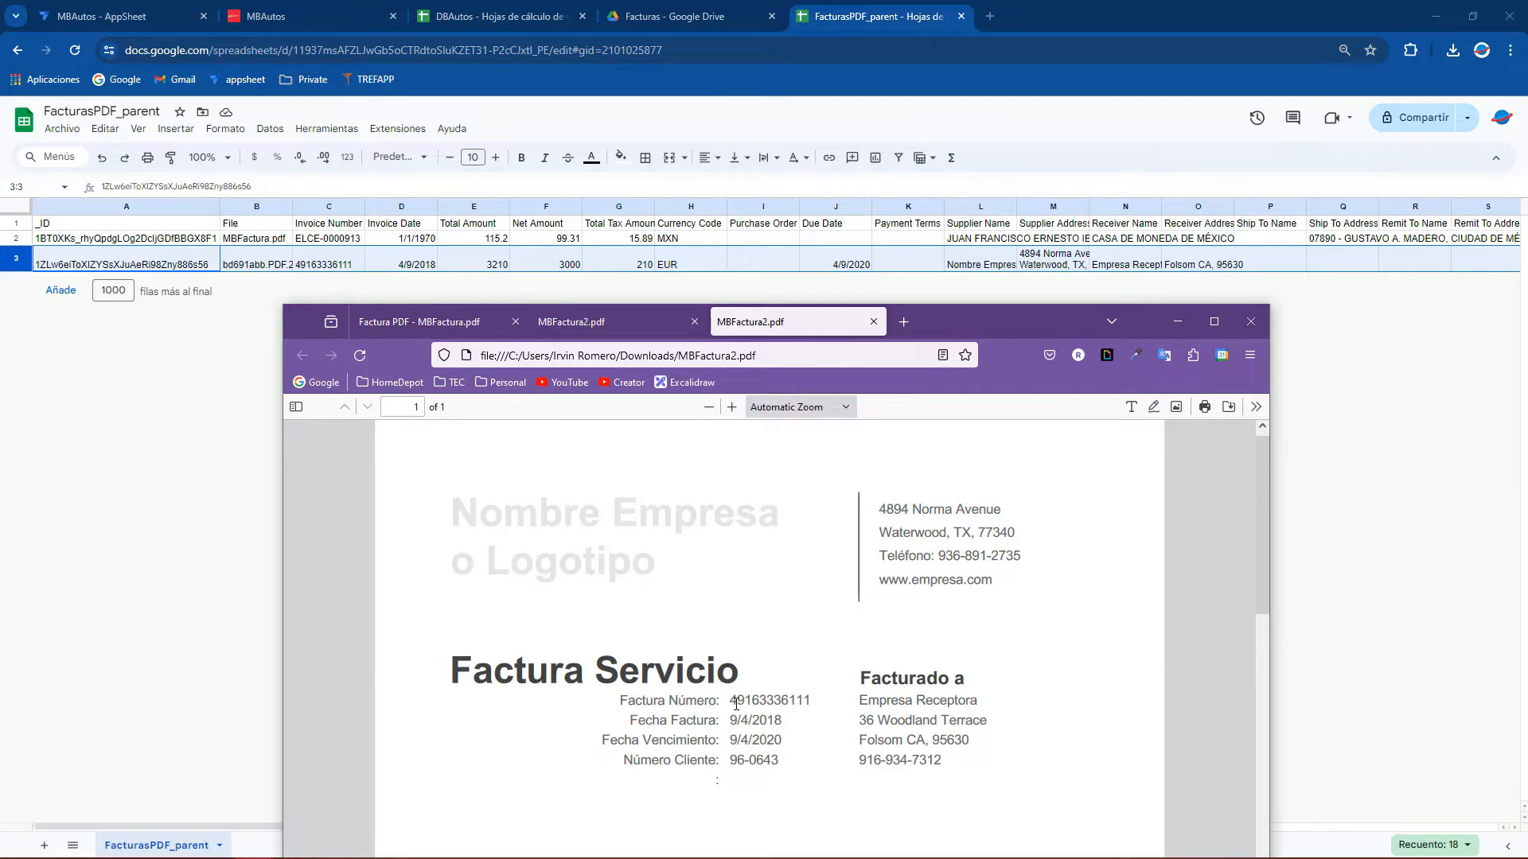
Compare the PDF's invoice number, dates, totals and receiver name with the extracted values in row 3
left_click_drag(737, 702, 810, 701)
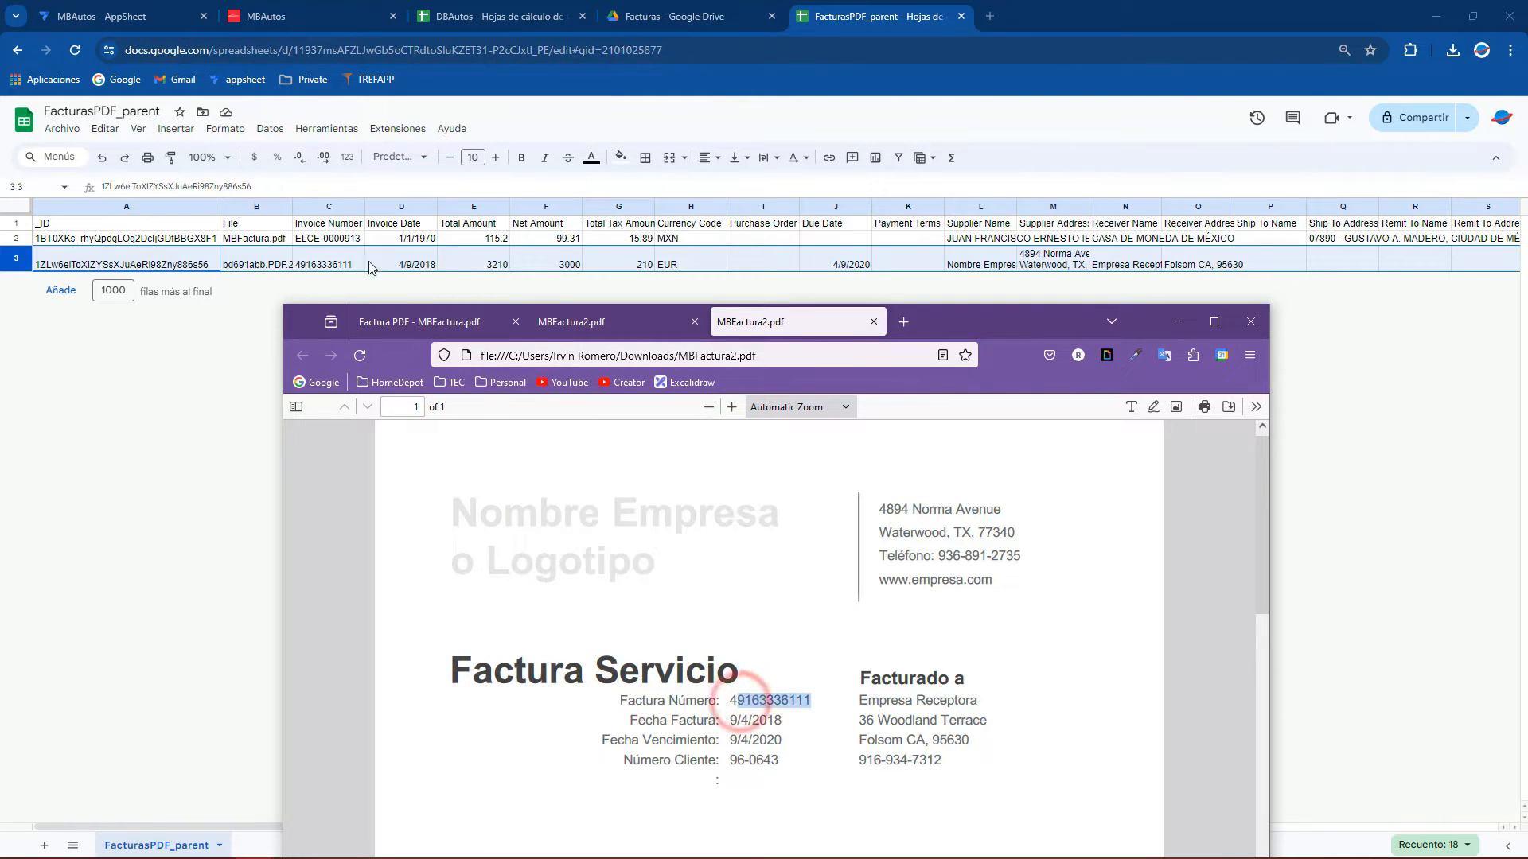
scroll(974, 666, "down", 5)
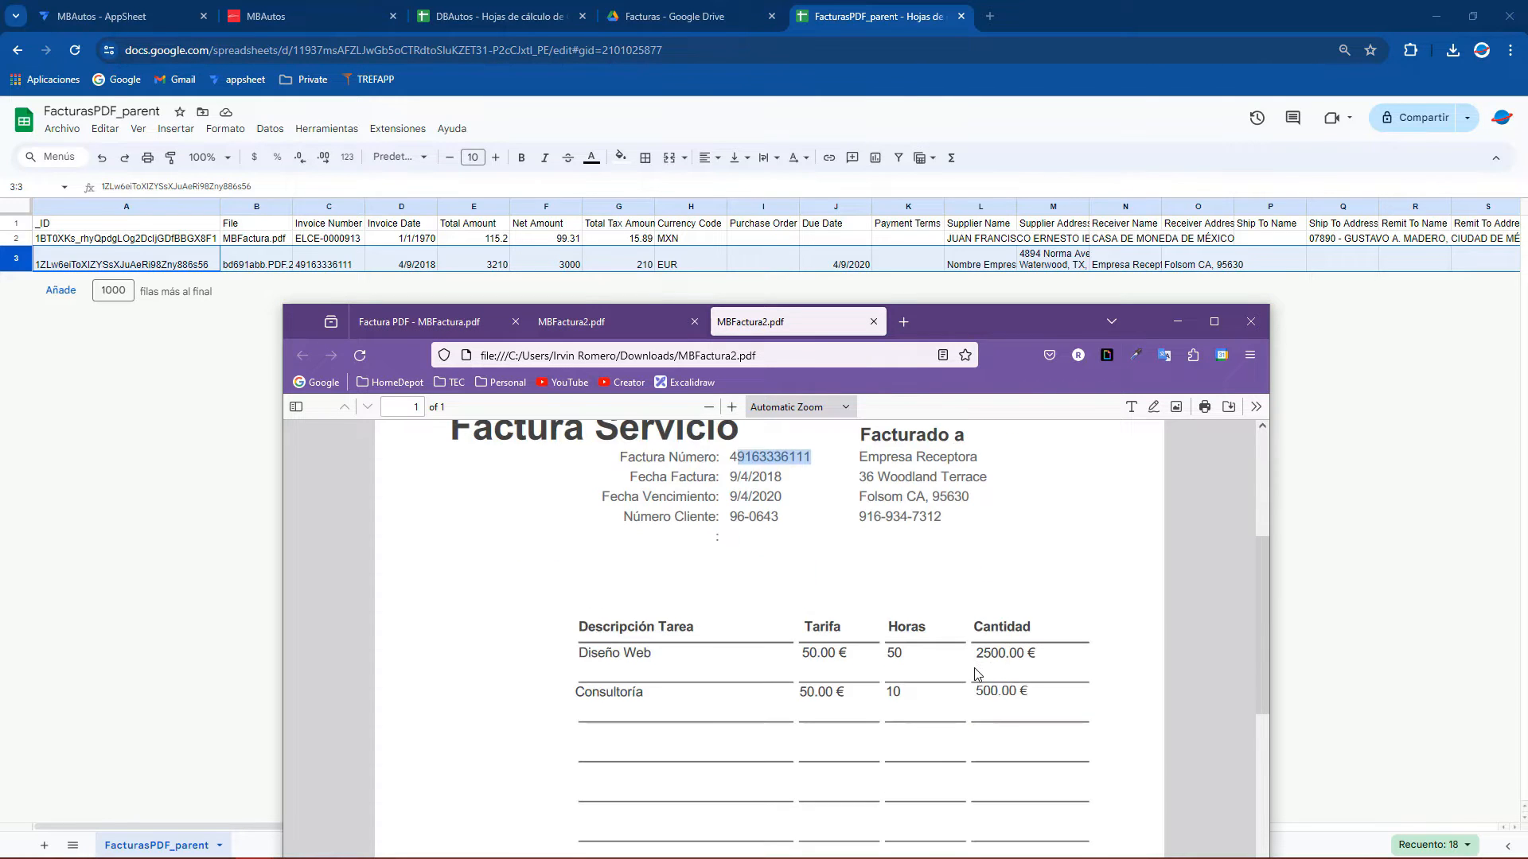
scroll(983, 833, "down", 3)
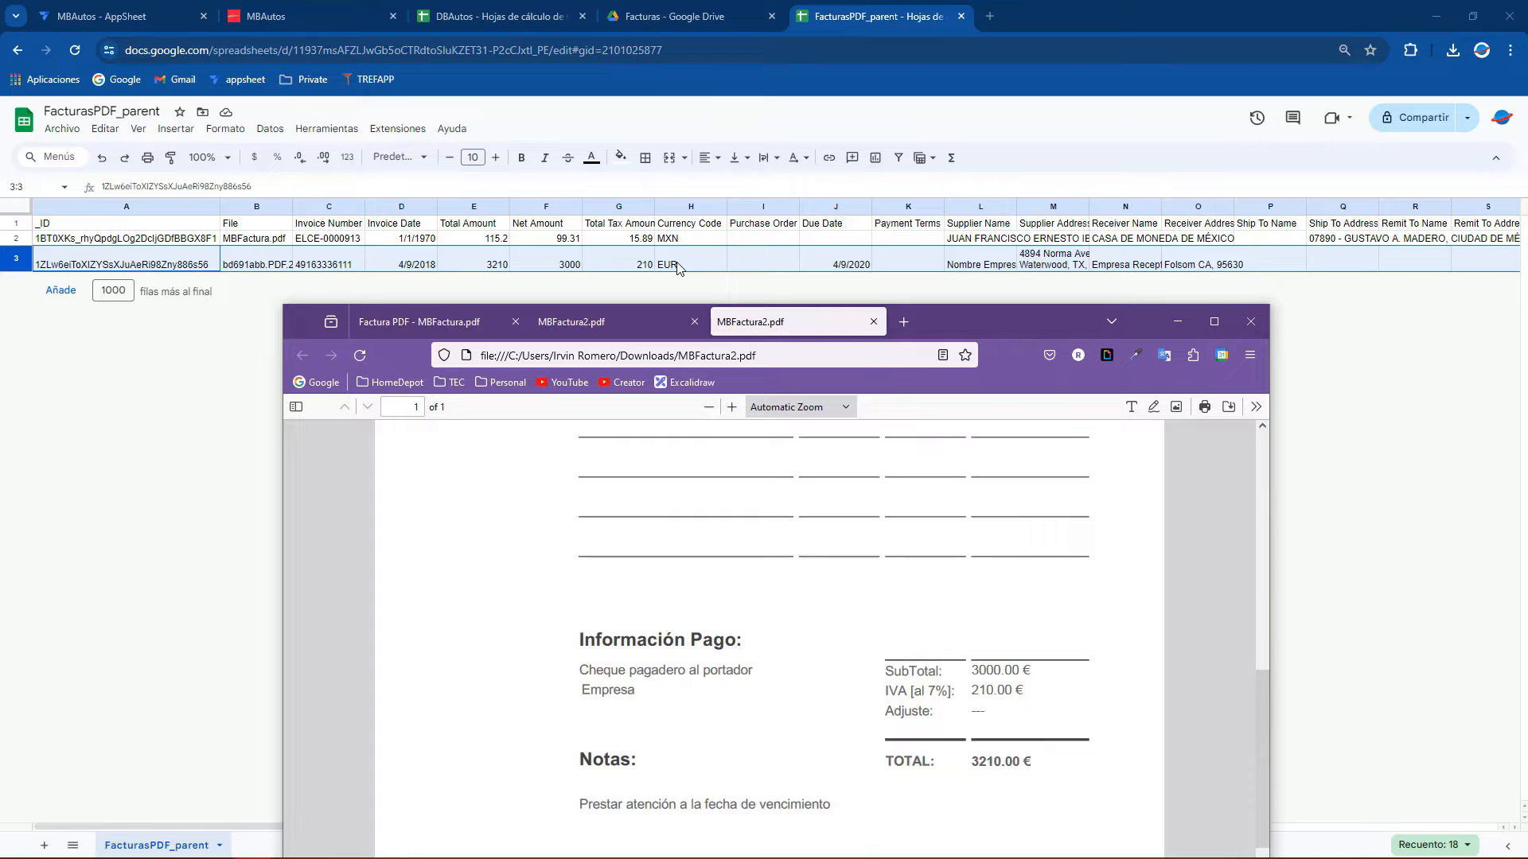
scroll(919, 629, "up", 6)
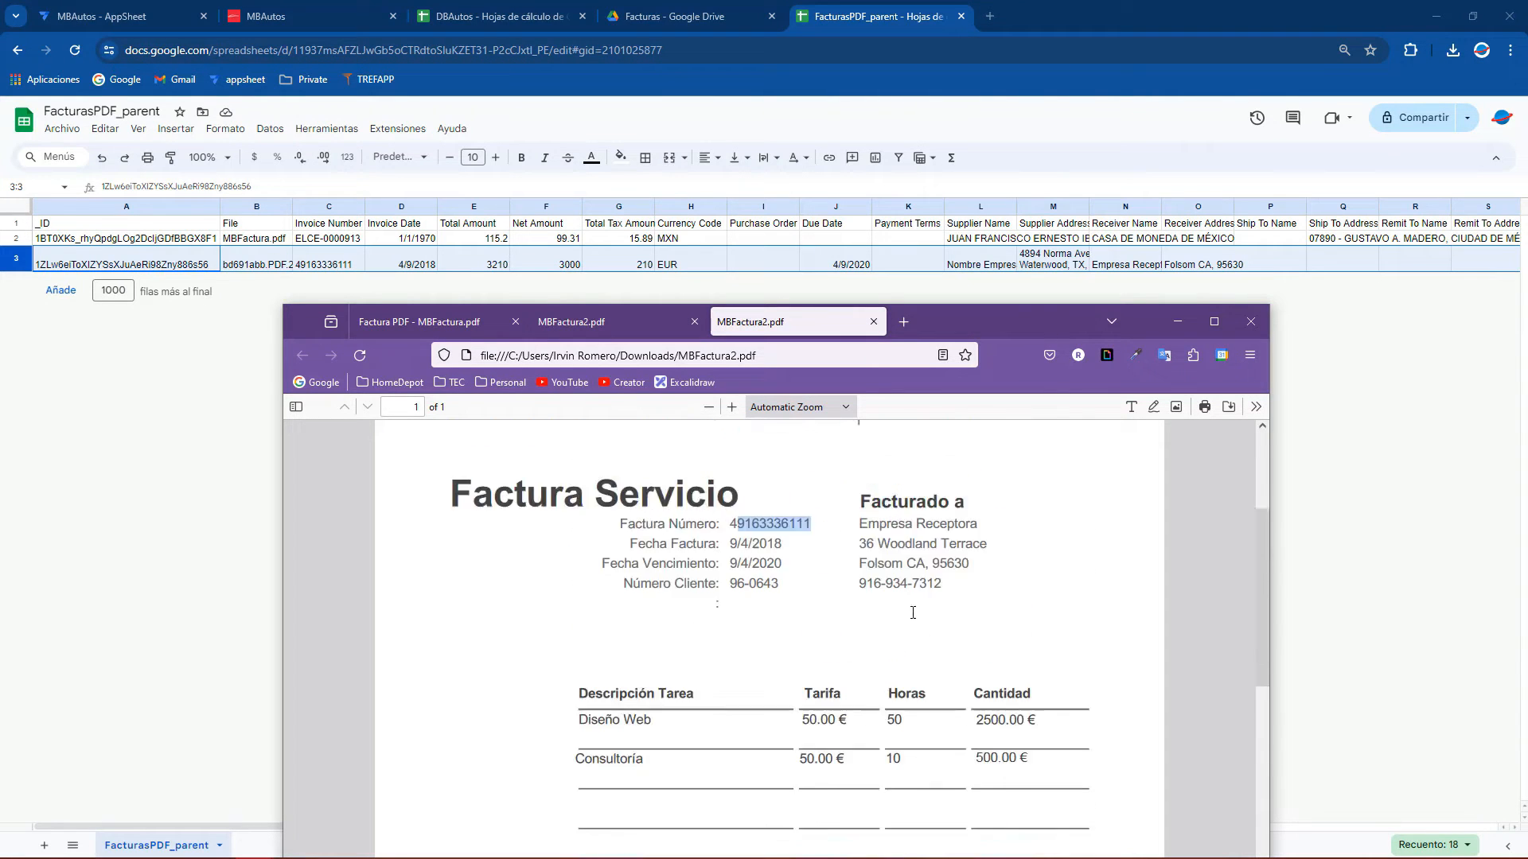
left_click_drag(866, 619, 965, 619)
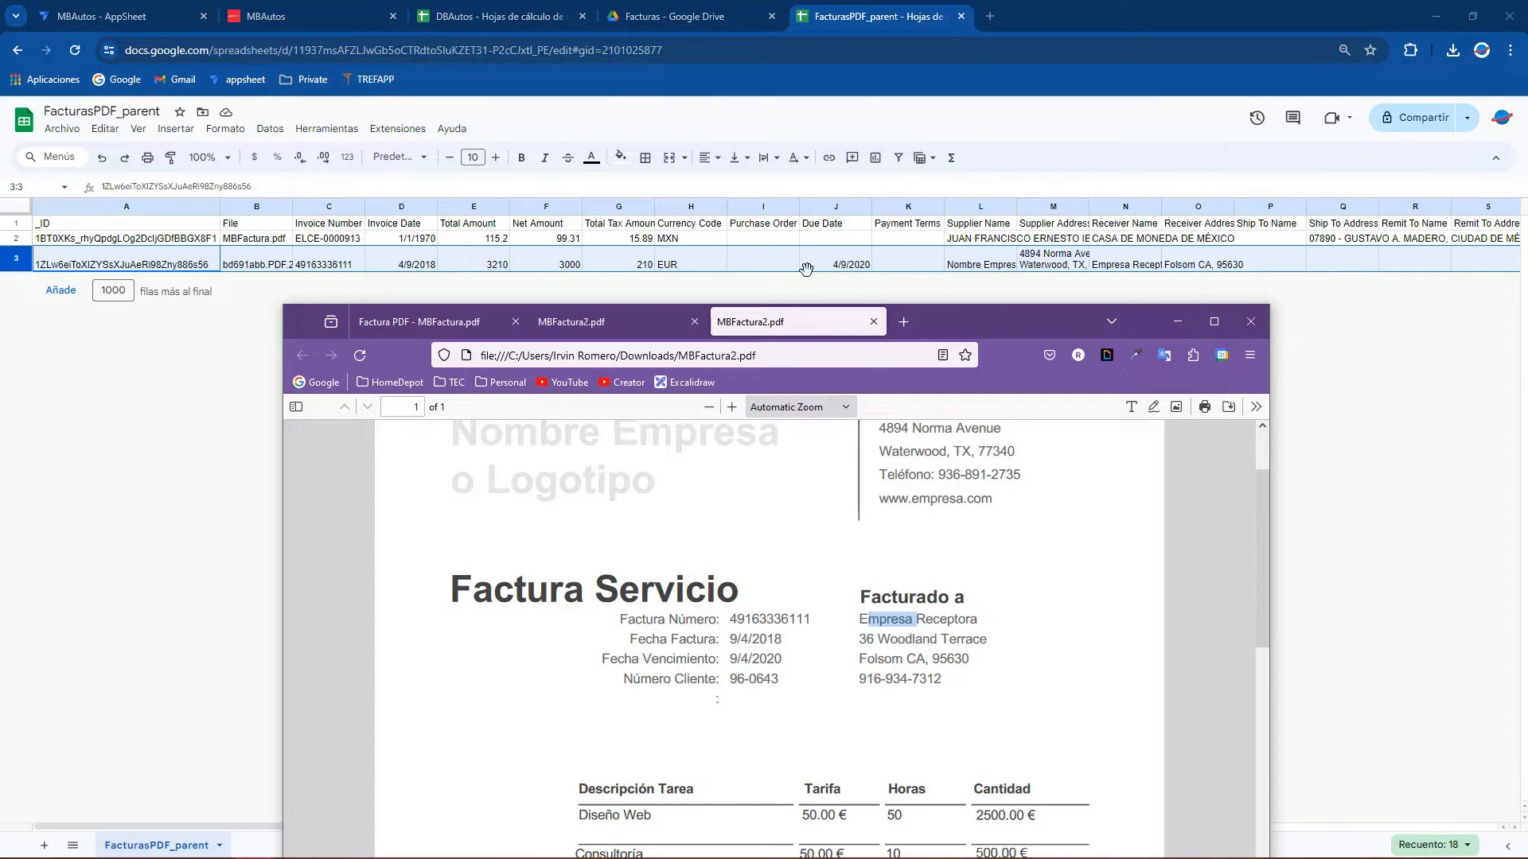
Minimize the invoice PDF window and return from FacturasPDF_parent to the Google Sheets file list
left_click(1177, 322)
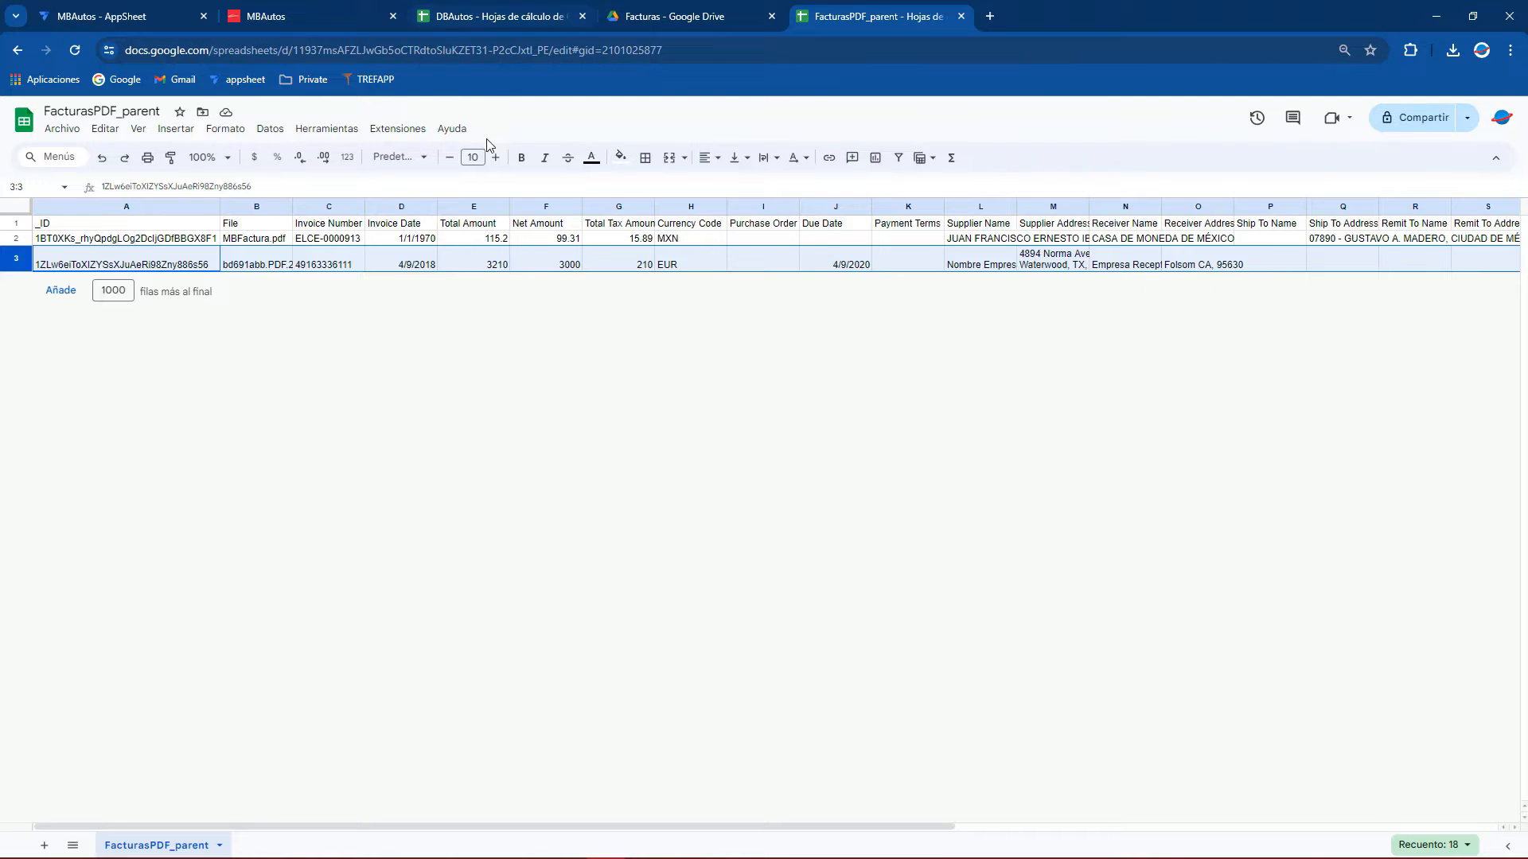
left_click(25, 121)
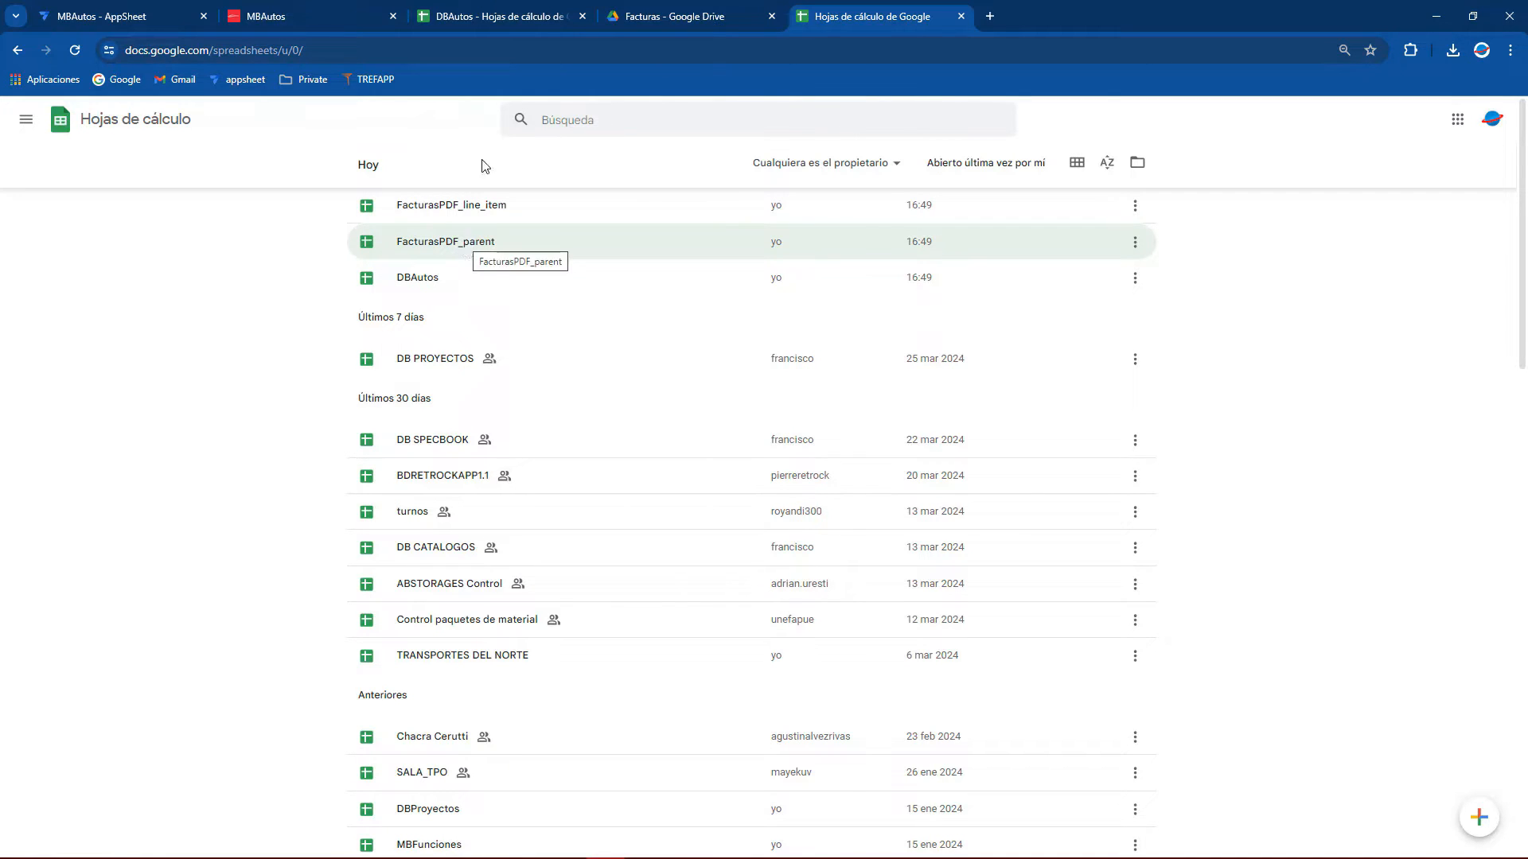
Examine the FacturaFolioExtraccion, FacturaFechaExtraccion and FacturaClienteExtraccion columns in the Facturas sheet of DBAutos
left_click(509, 16)
left_click(300, 305)
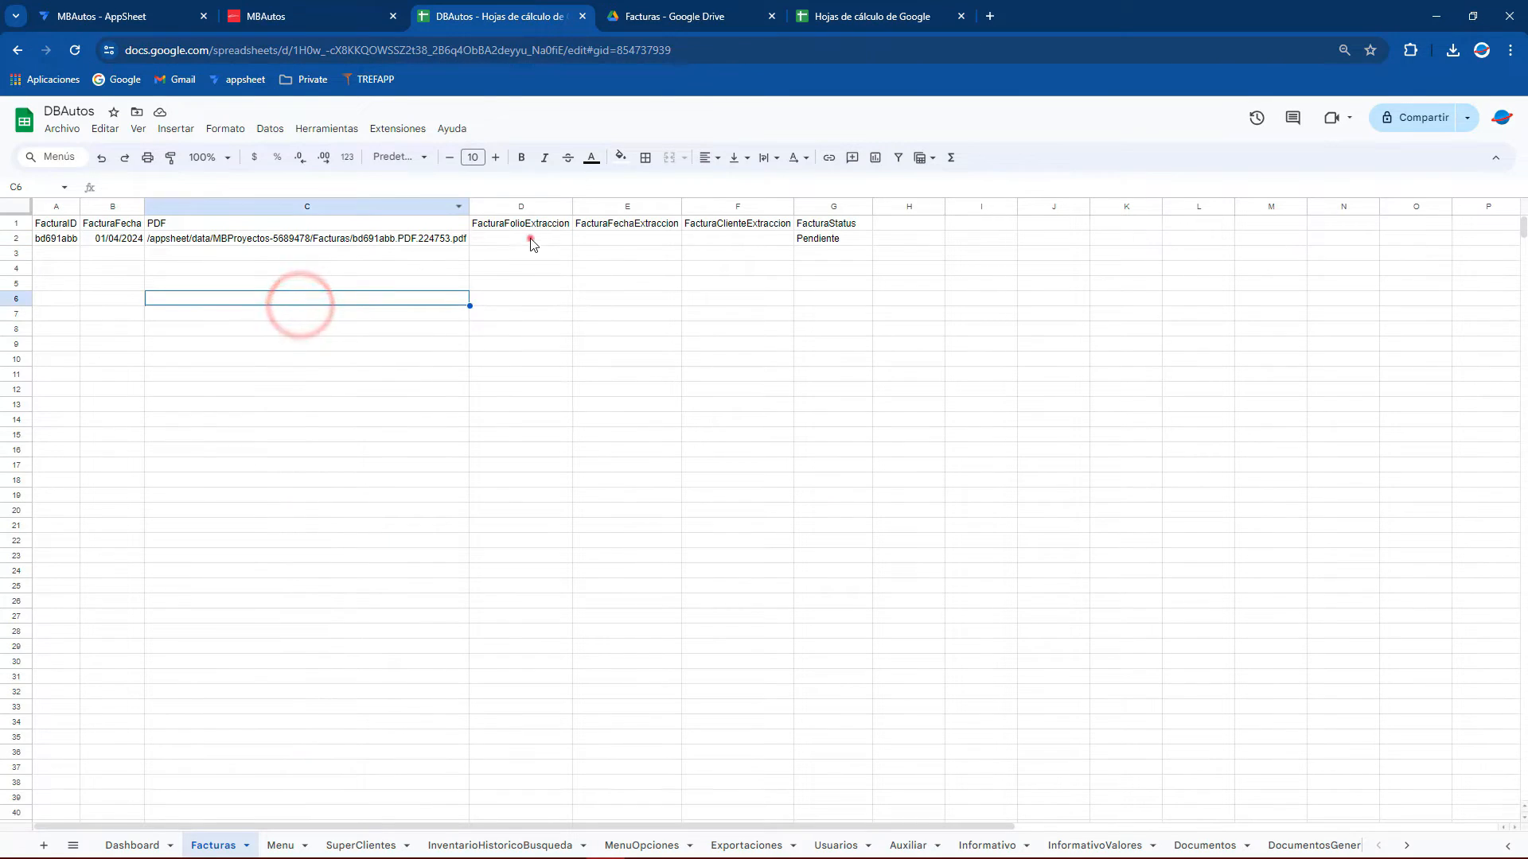
left_click(530, 240)
left_click_drag(716, 228, 518, 241)
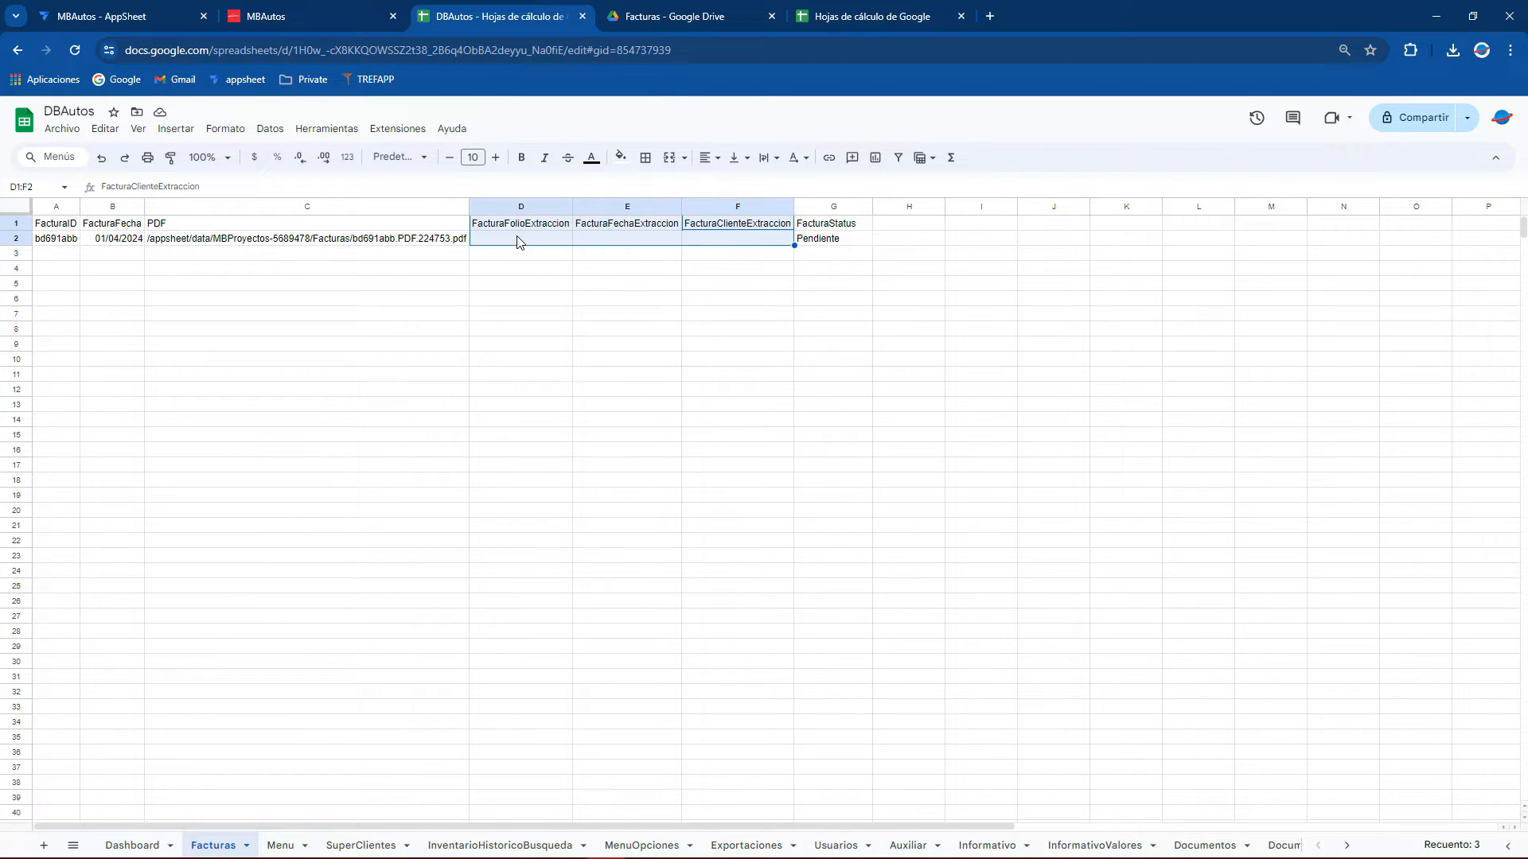
Switch to the AppSheet editor, show the app's actions with AutosClasificaciones collapsed, and preview the app at phone size
left_click(83, 11)
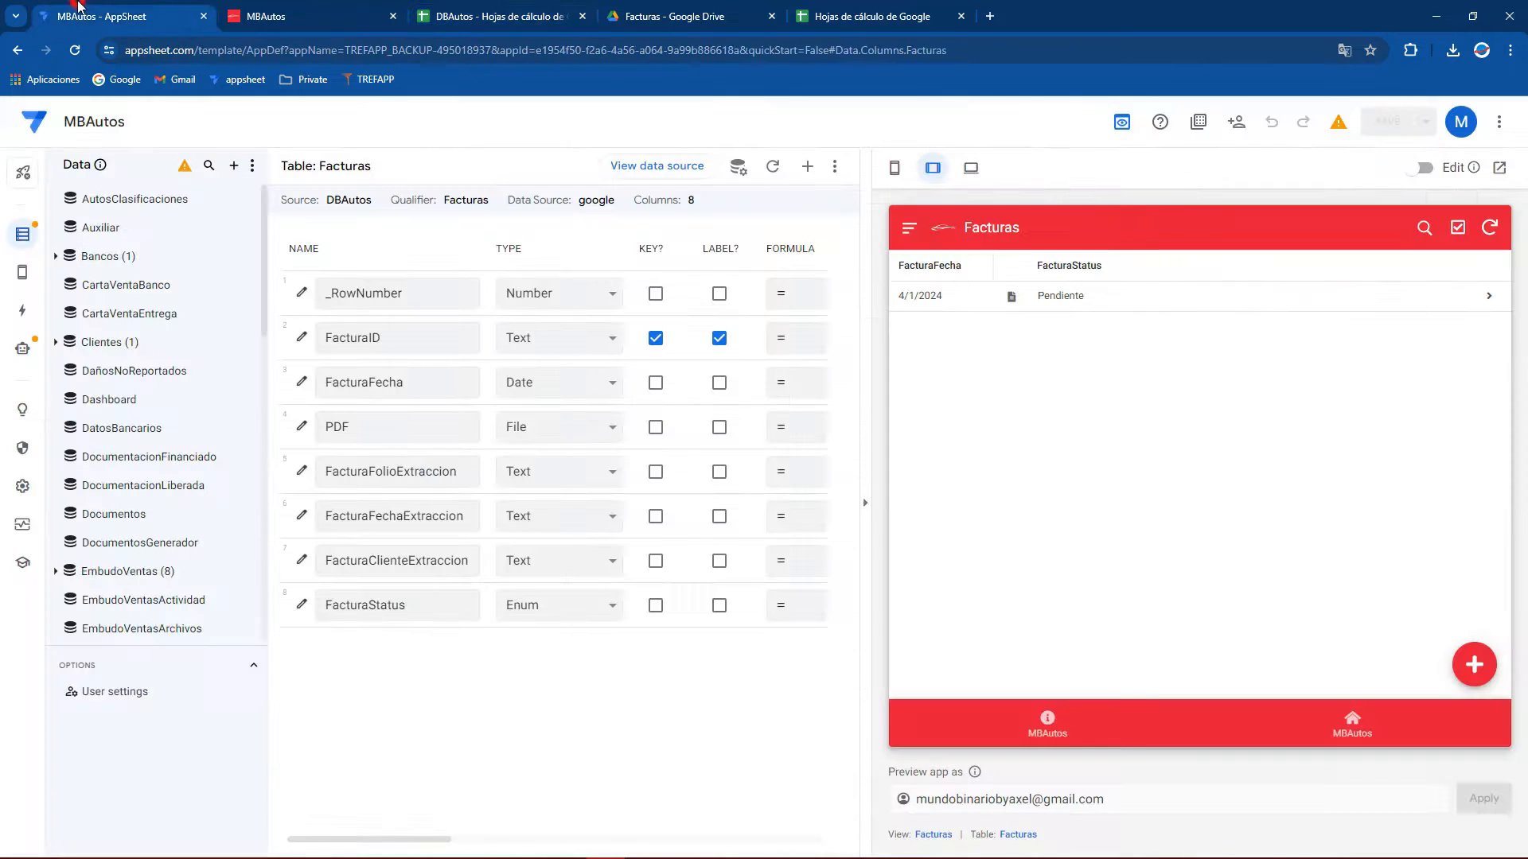
left_click(28, 315)
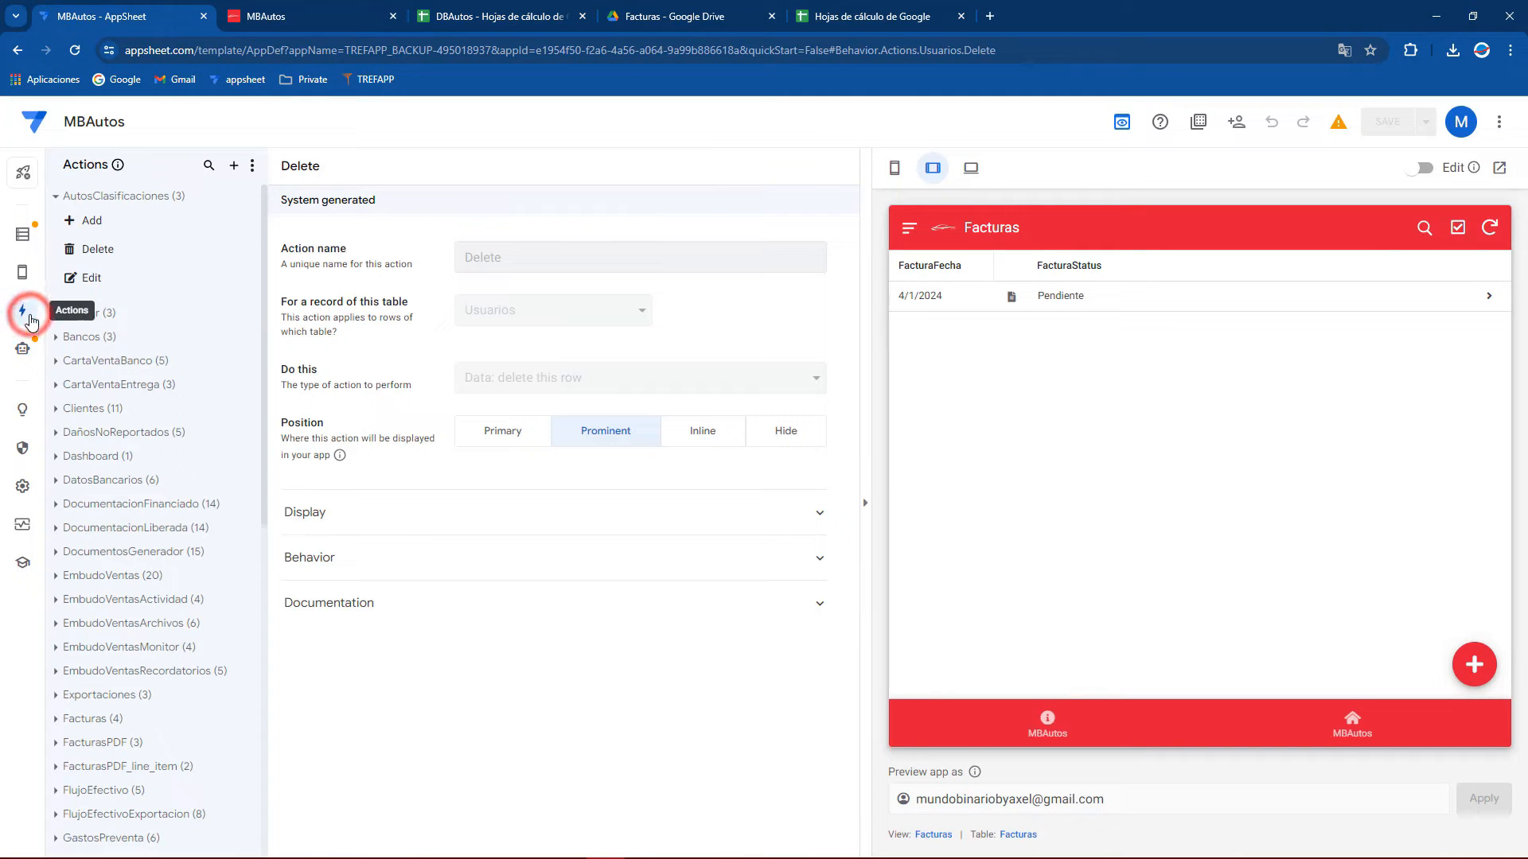
left_click(57, 197)
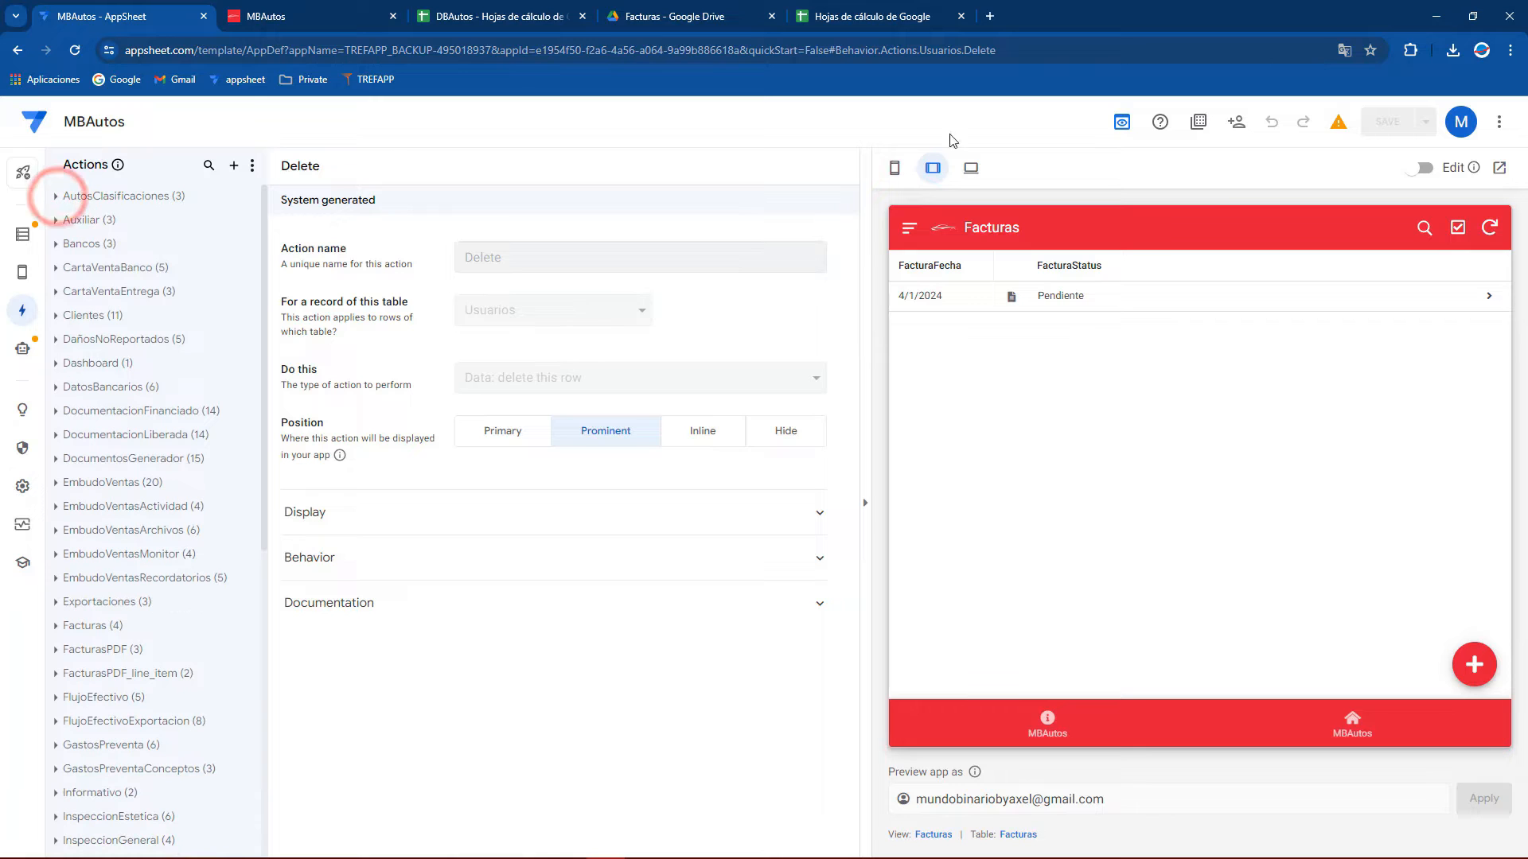
left_click(894, 168)
Locate the Facturas group among the app's actions
scroll(123, 414, "down", 7)
left_click(55, 595)
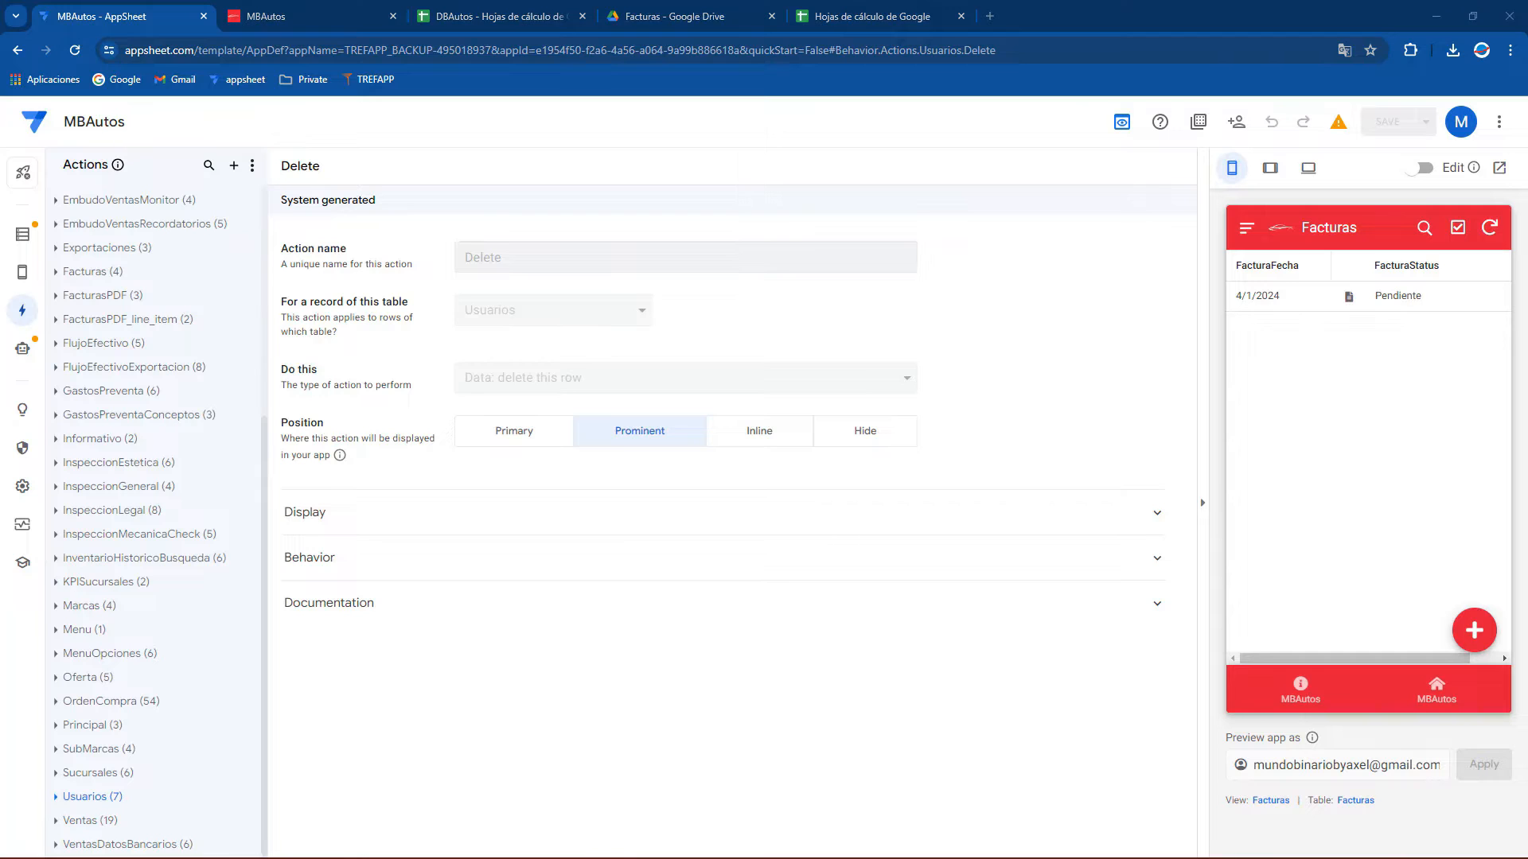
scroll(95, 402, "up", 1)
scroll(114, 390, "up", 1)
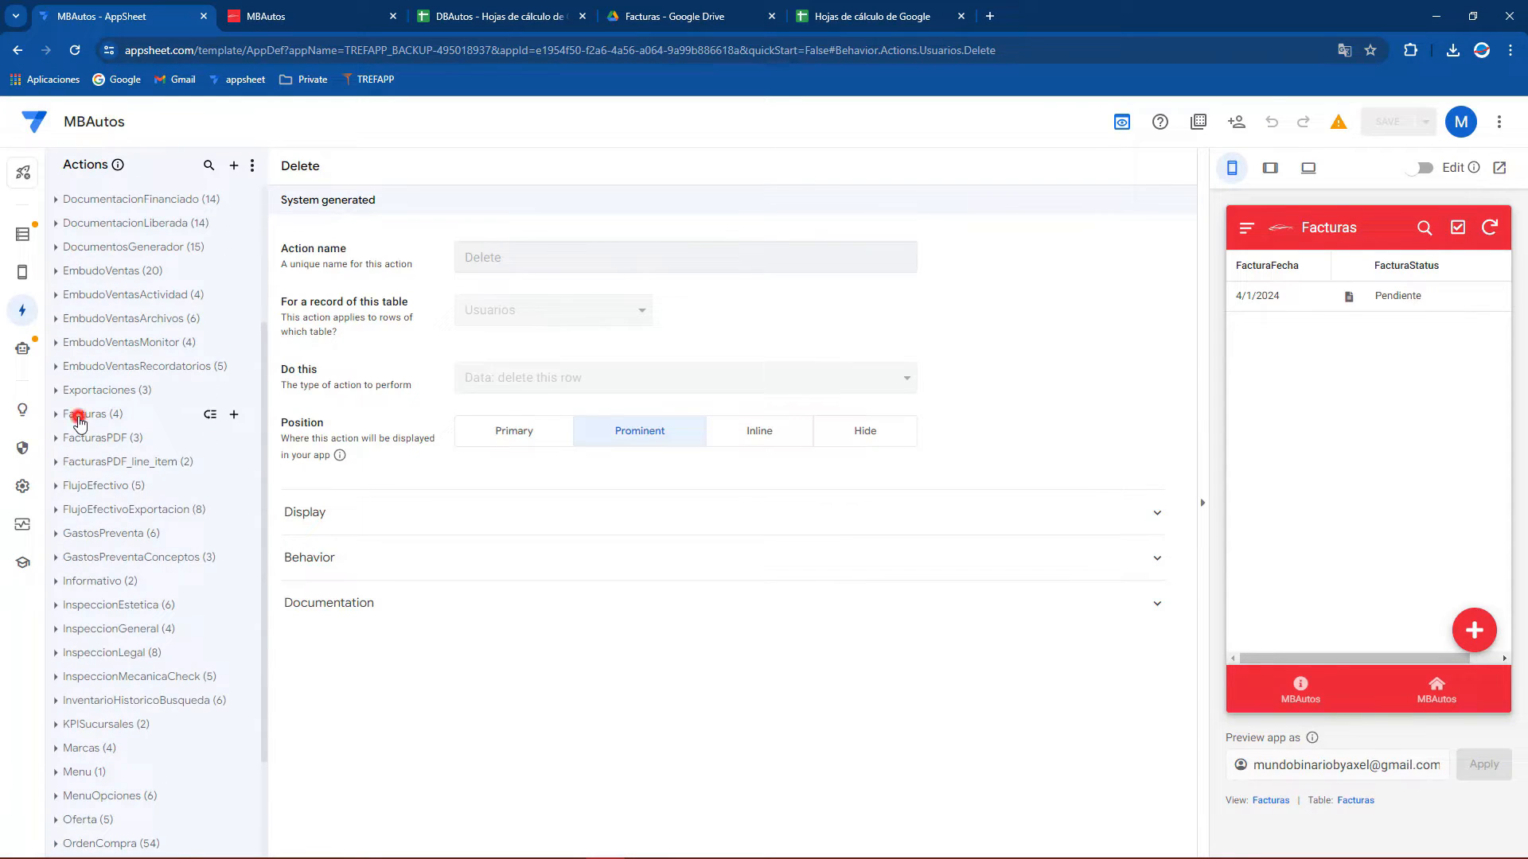
left_click(73, 415)
left_click(97, 413)
left_click(104, 414)
Return to the app's data and find the Facturas table by searching for "Facturas"
left_click(23, 234)
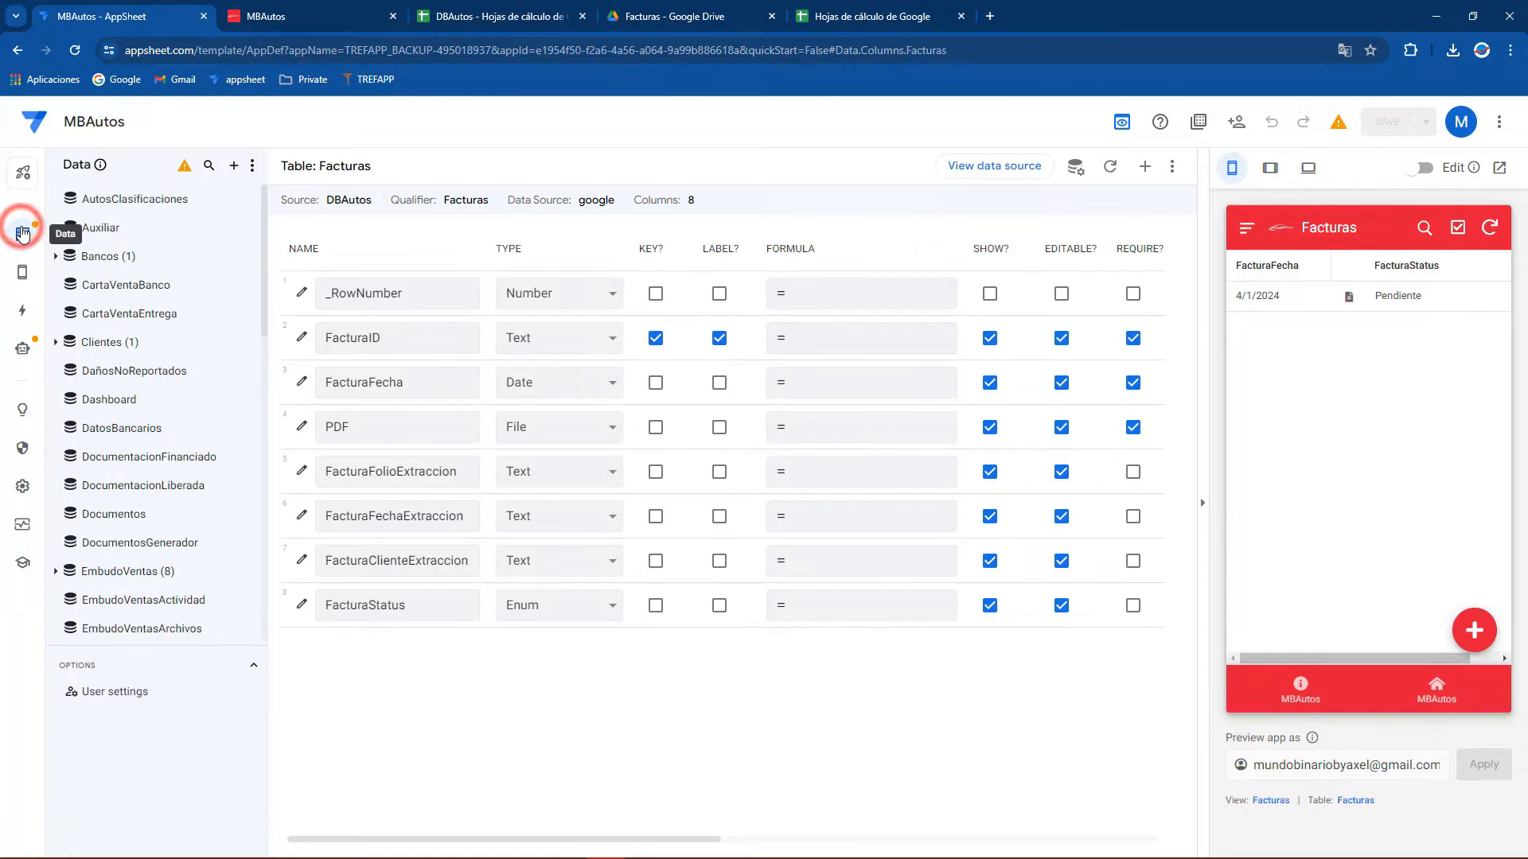
scroll(108, 509, "down", 10)
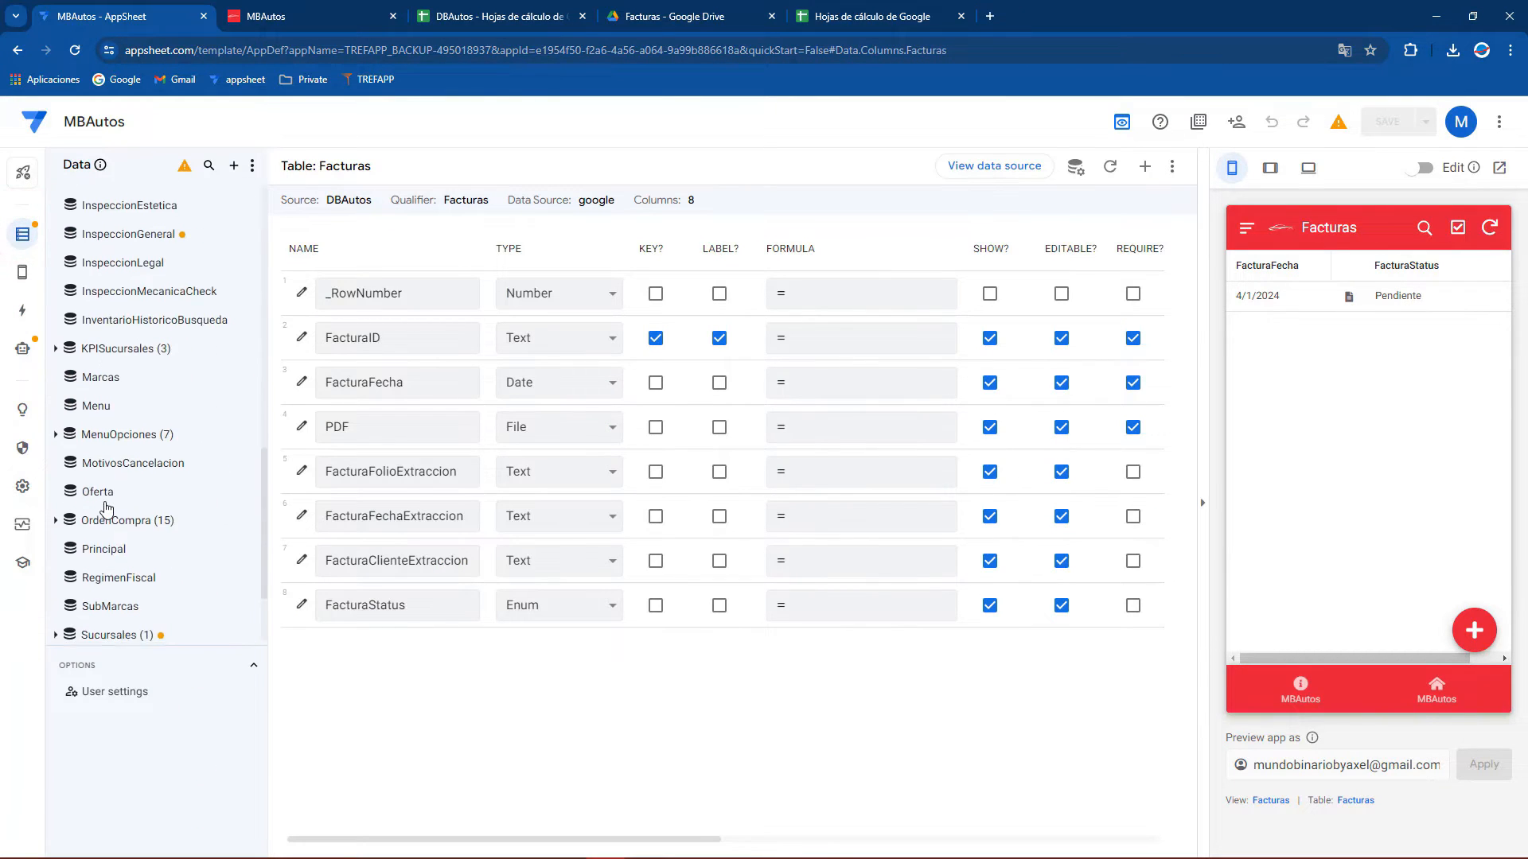
scroll(126, 478, "up", 10)
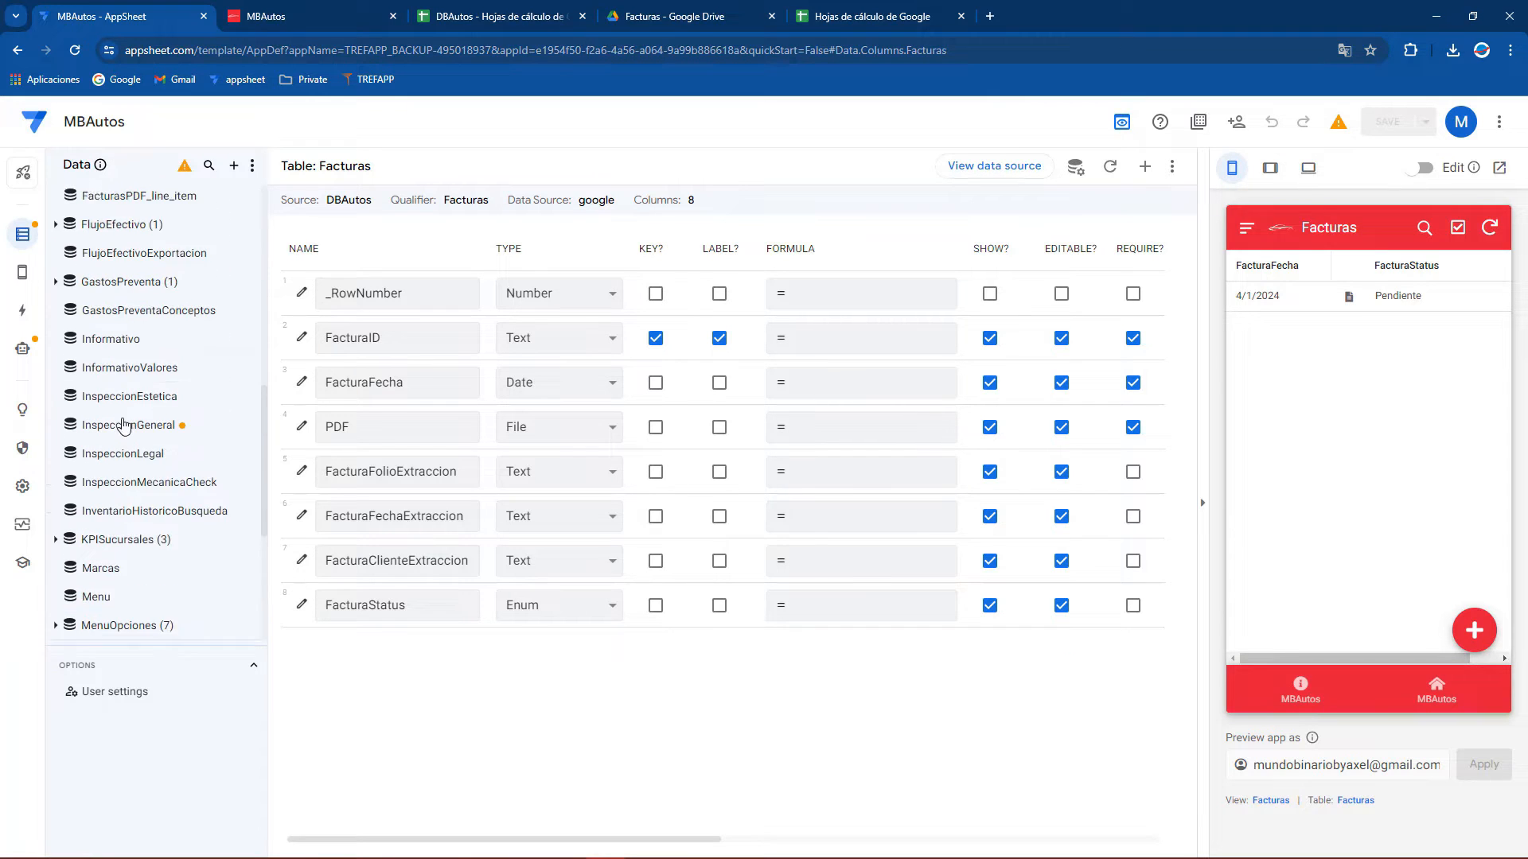
scroll(142, 426, "up", 5)
left_click(208, 166)
left_click(121, 193)
type("Fact")
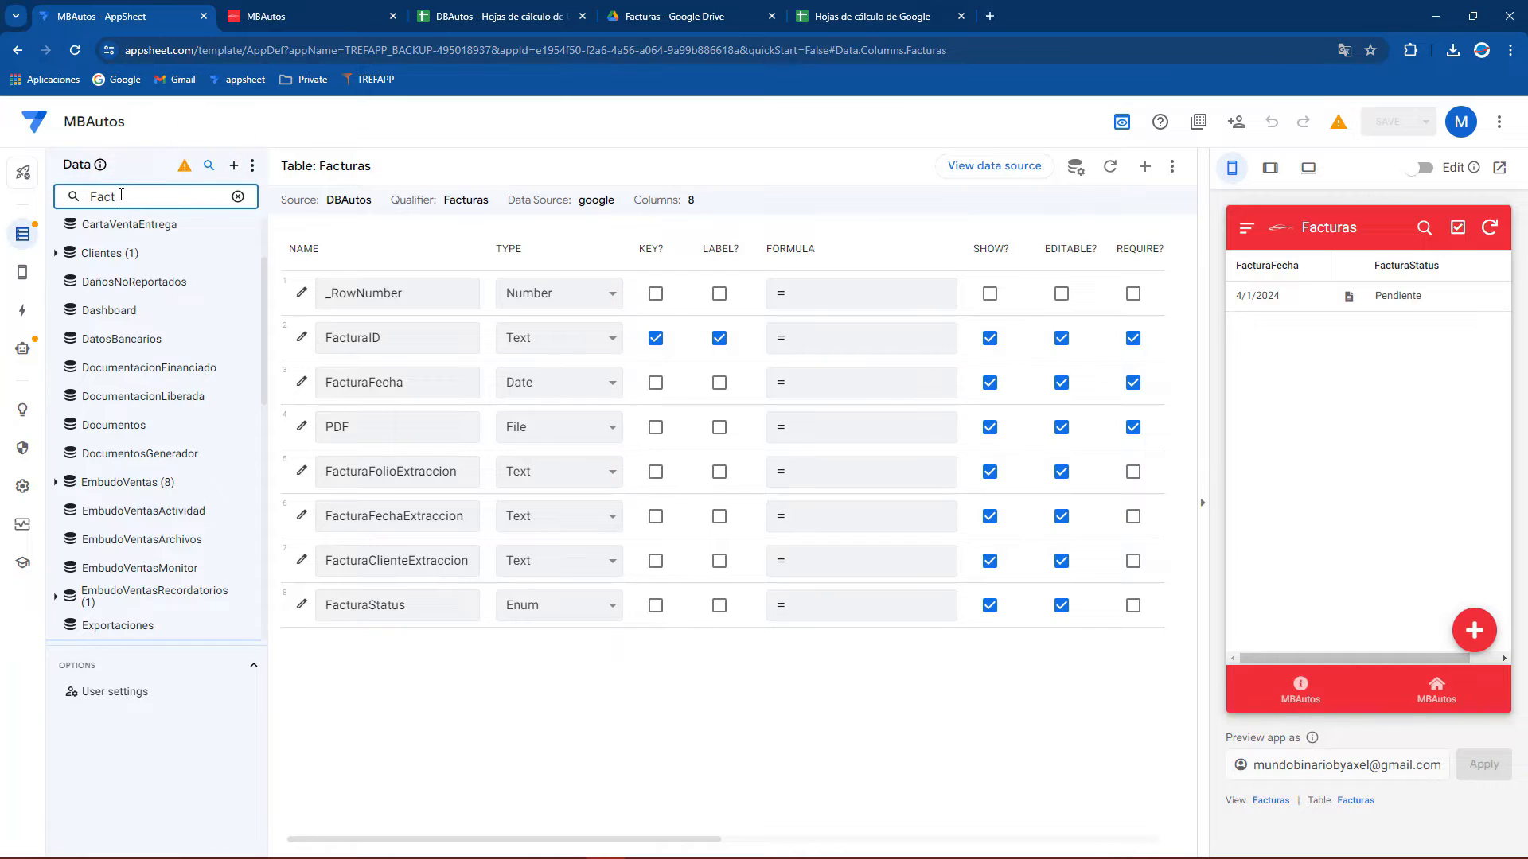
type("uras")
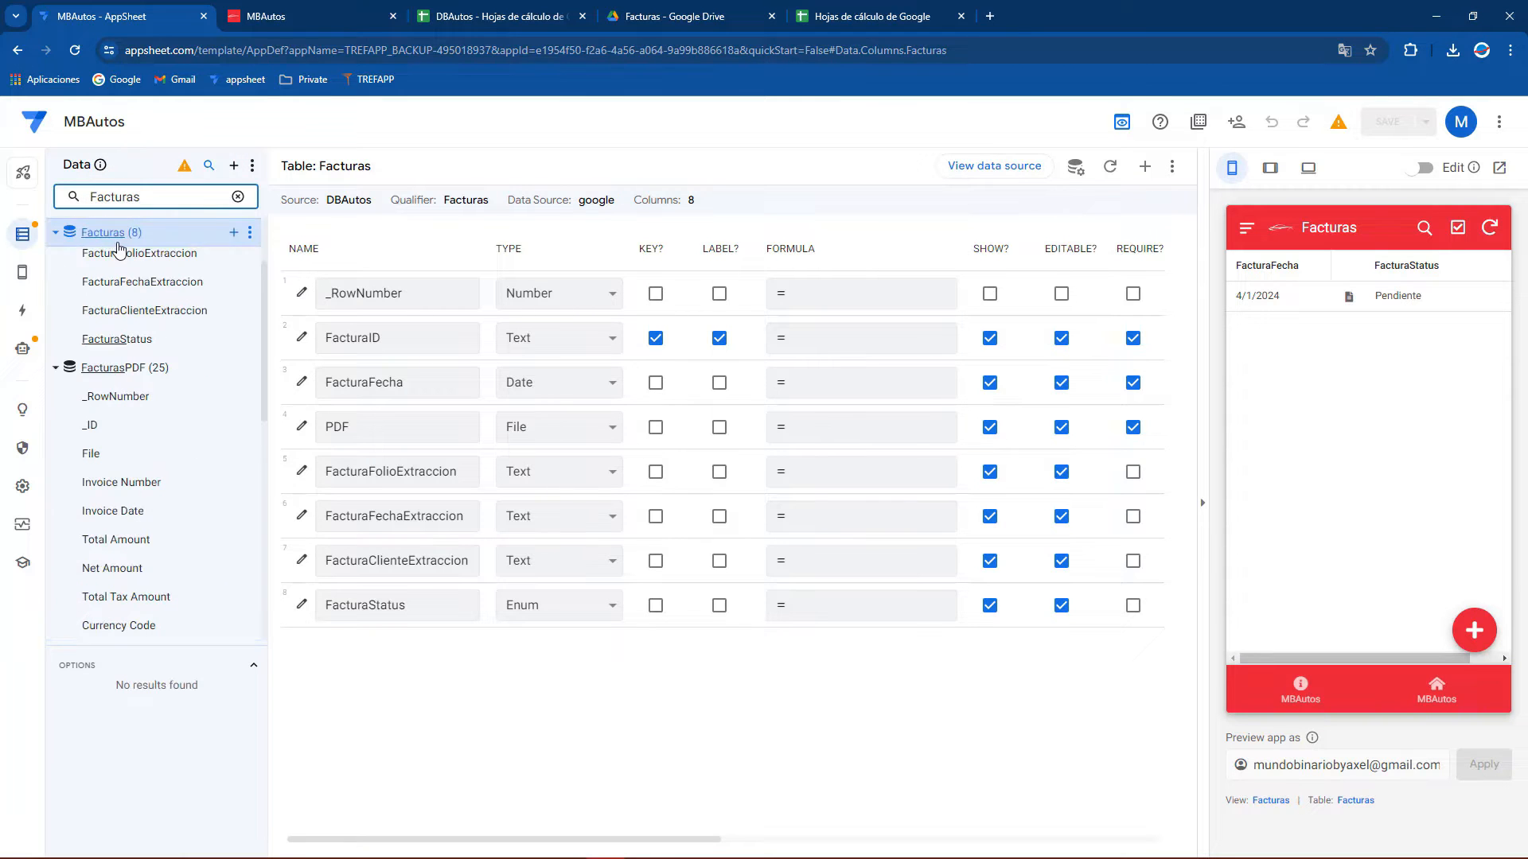
left_click(112, 232)
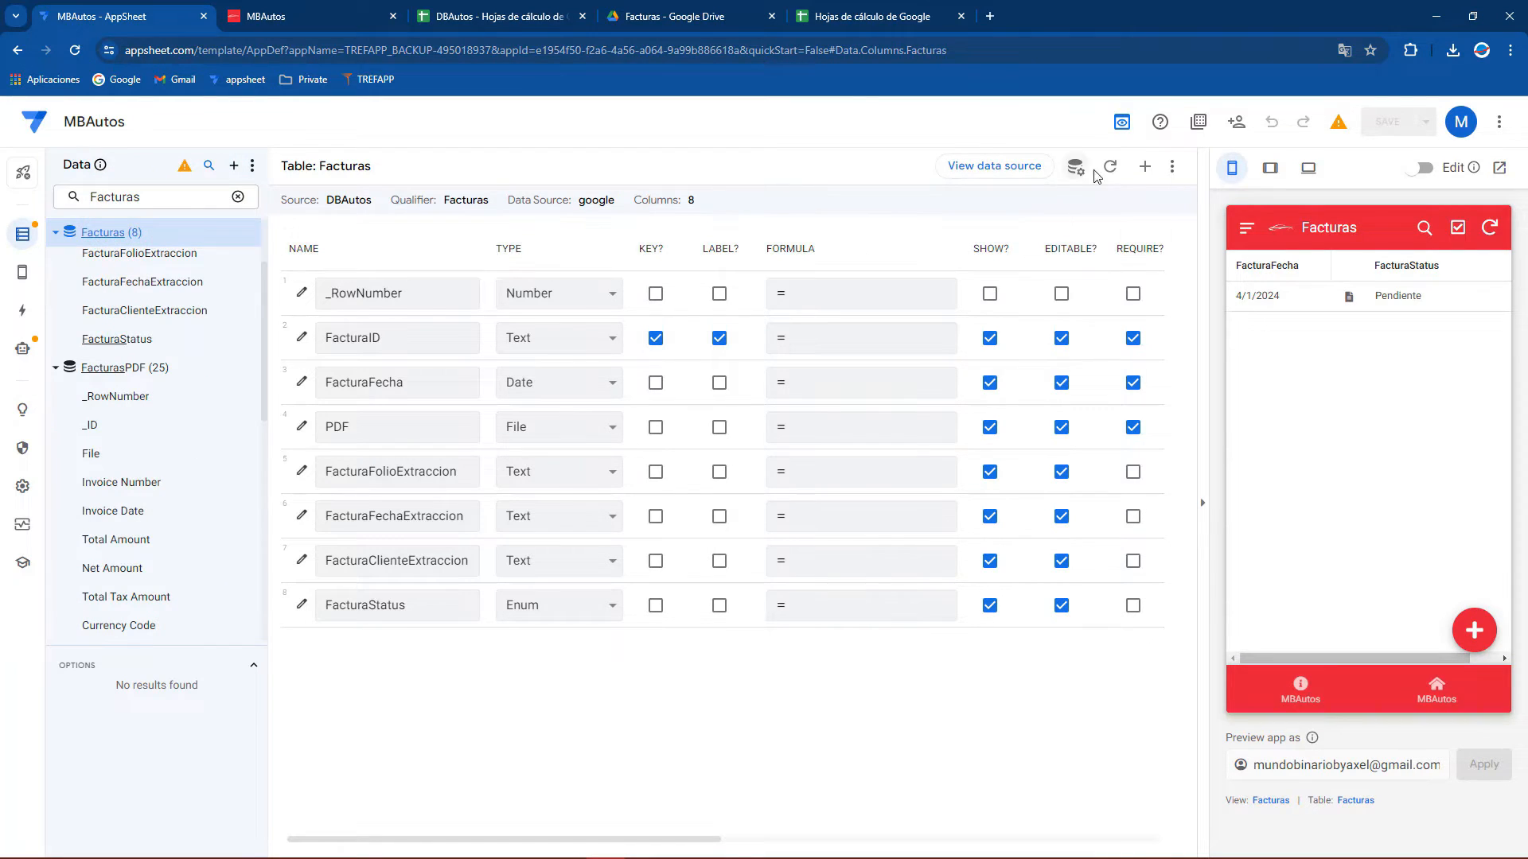
Try to add a virtual column FacturaFolioVirtual to Facturas that selects FacturasPDF_parent[Invoice Number] by matching File with the PDF path stripped of "/appsheet/data/MBProyectos-5689478/Facturas/"
left_click(1144, 166)
left_click(805, 247)
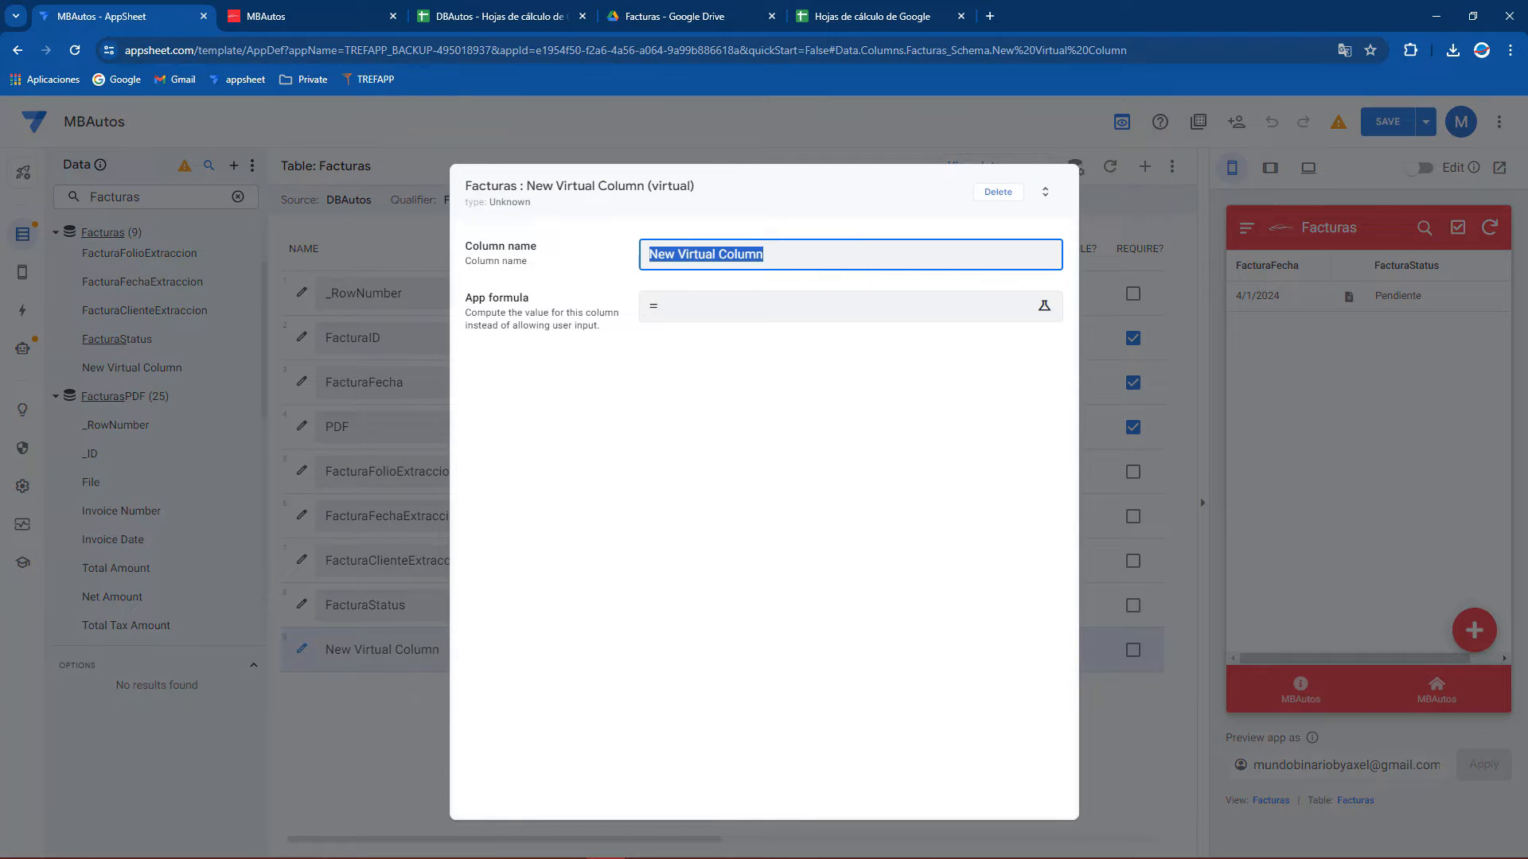
type("FacturaFolioVirt")
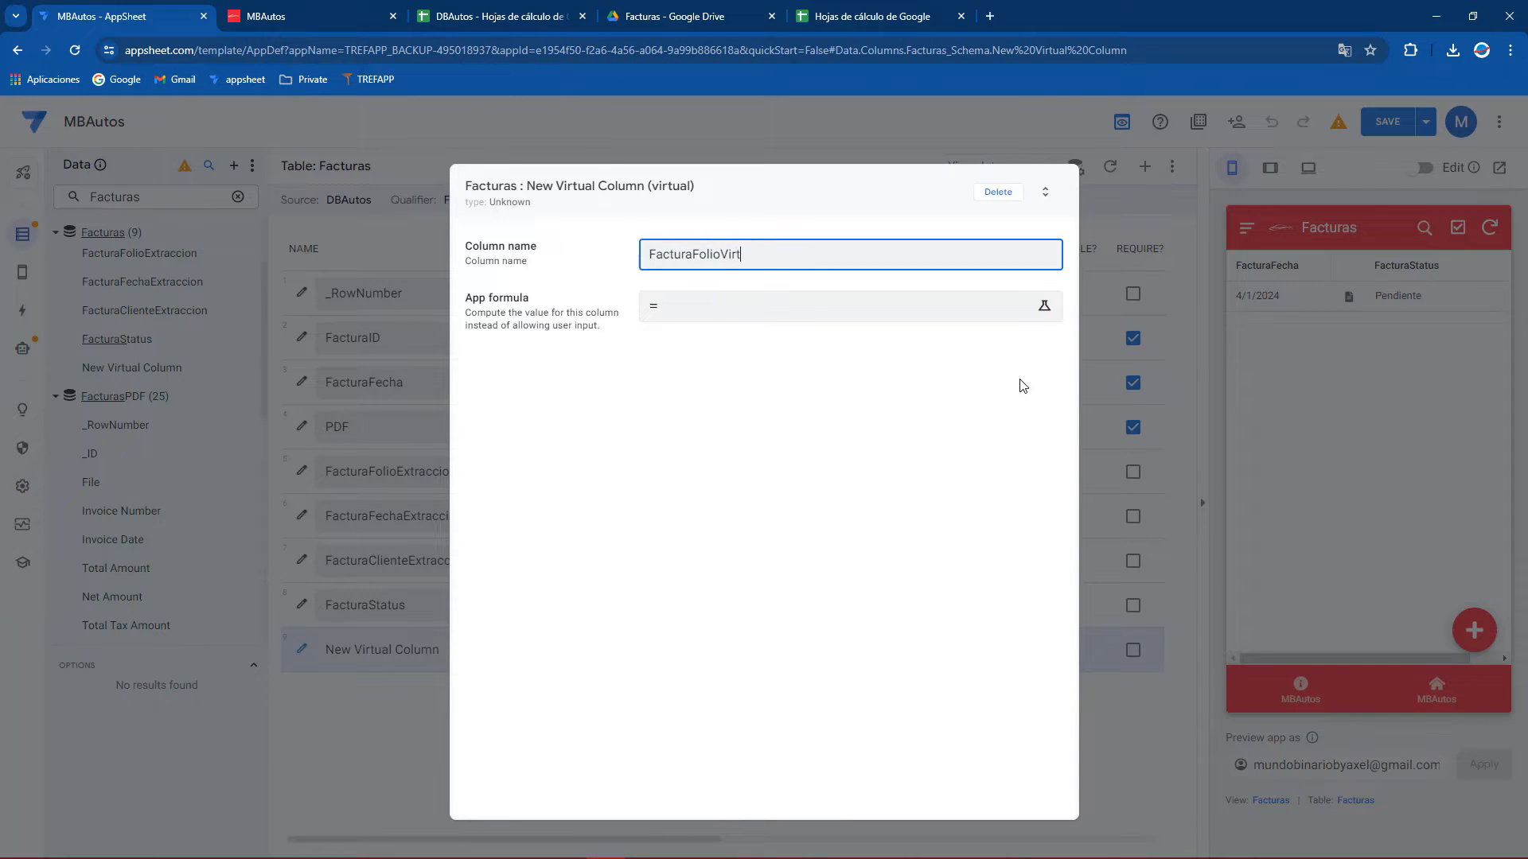
left_click(907, 313)
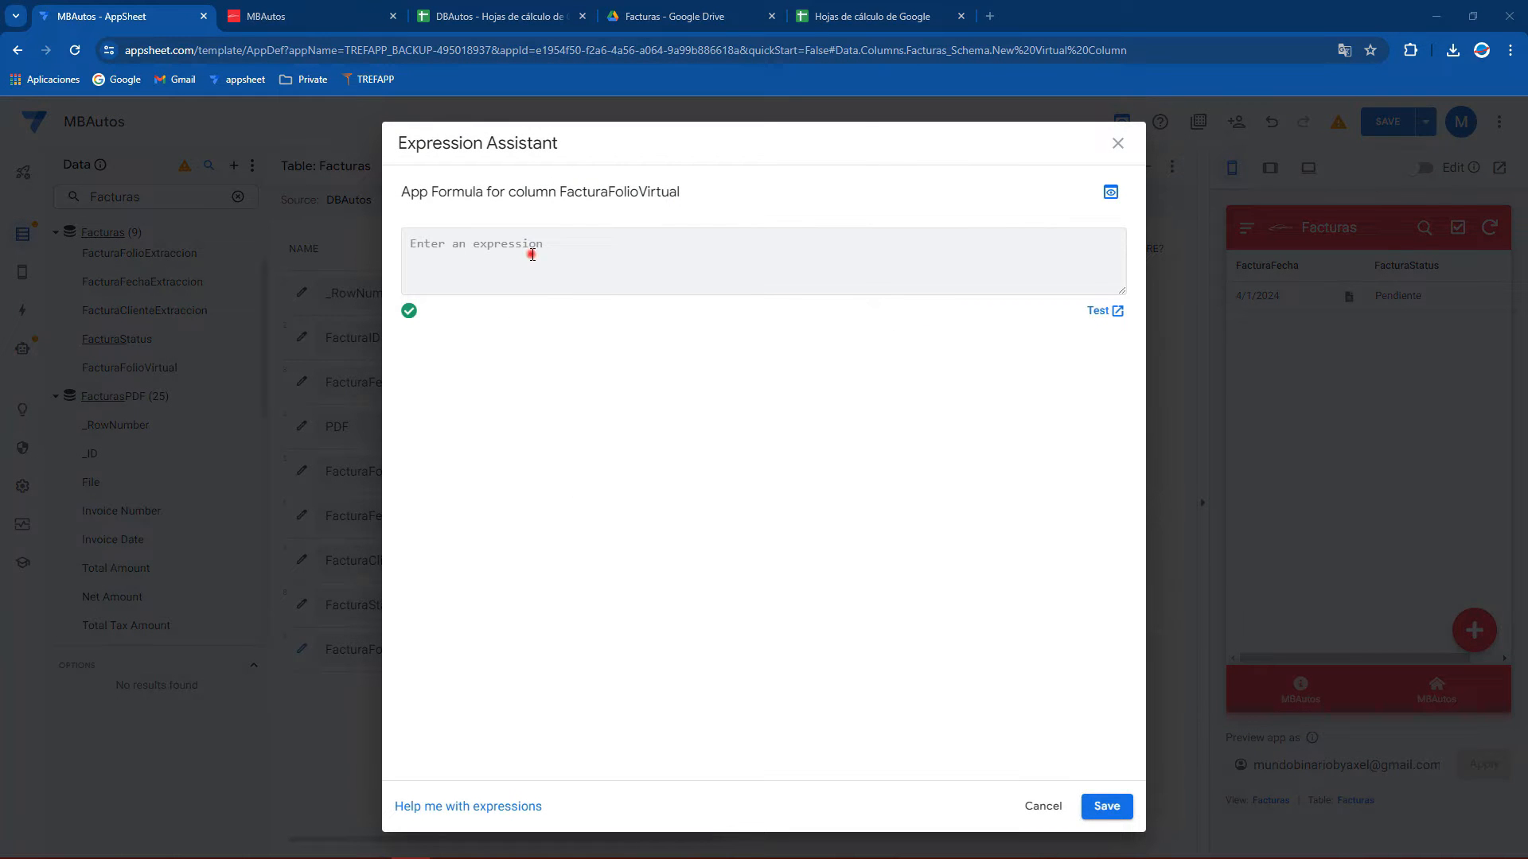
left_click(531, 255)
type("ANY (    SELECT    (      FacturasPDF_parent[Invoice Number]      ,[File] = SUBSTITUTE([_THISROW].[PDF], \"/appsheet/data/MBProyectos-5689478/Facturas/\", \"\")    ) )")
left_click_drag(1122, 291, 1143, 507)
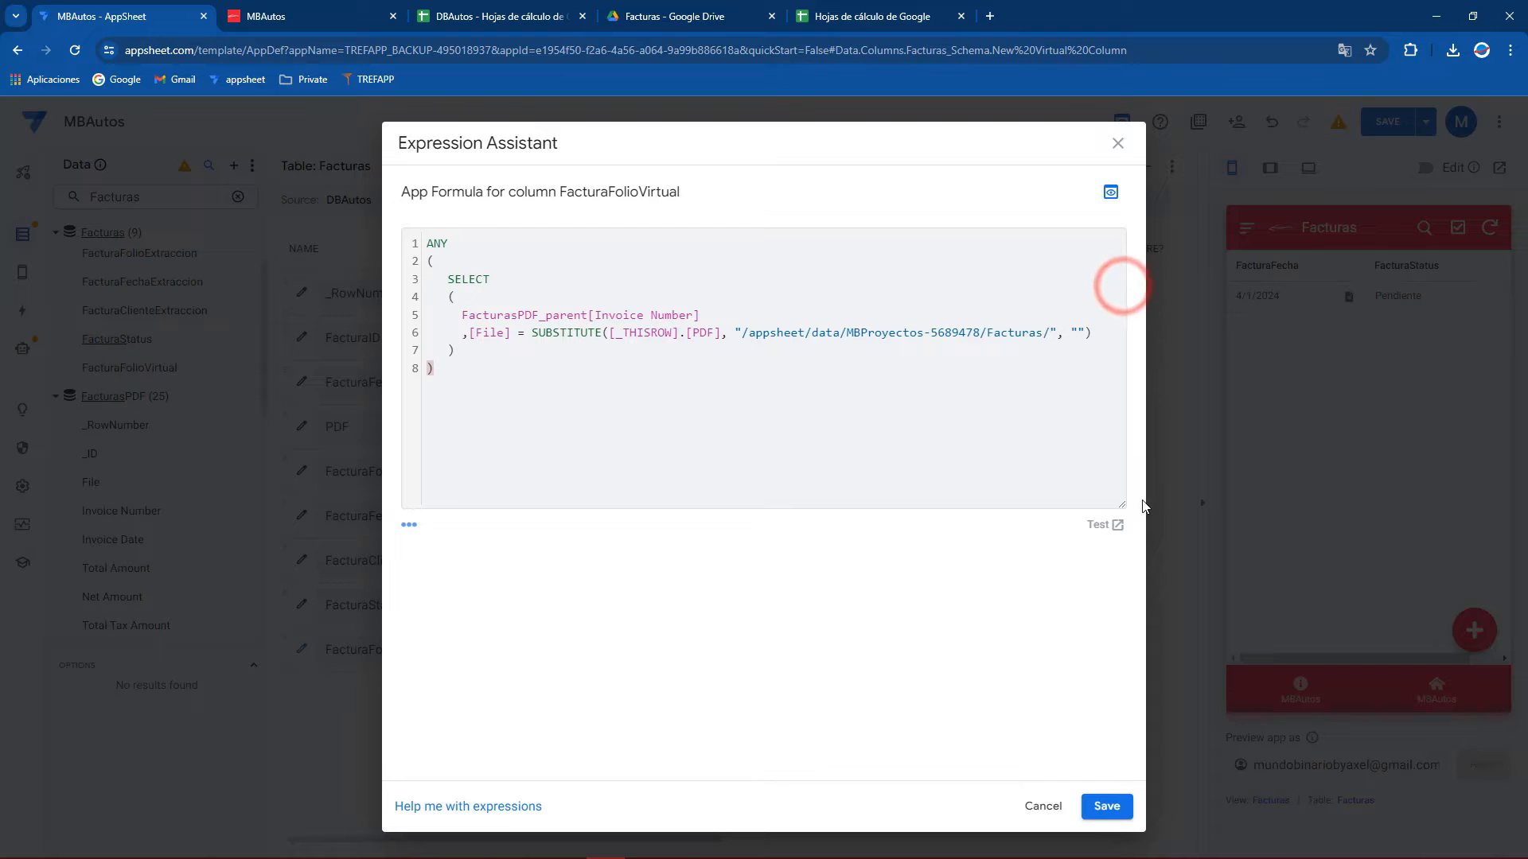
left_click_drag(454, 277, 490, 278)
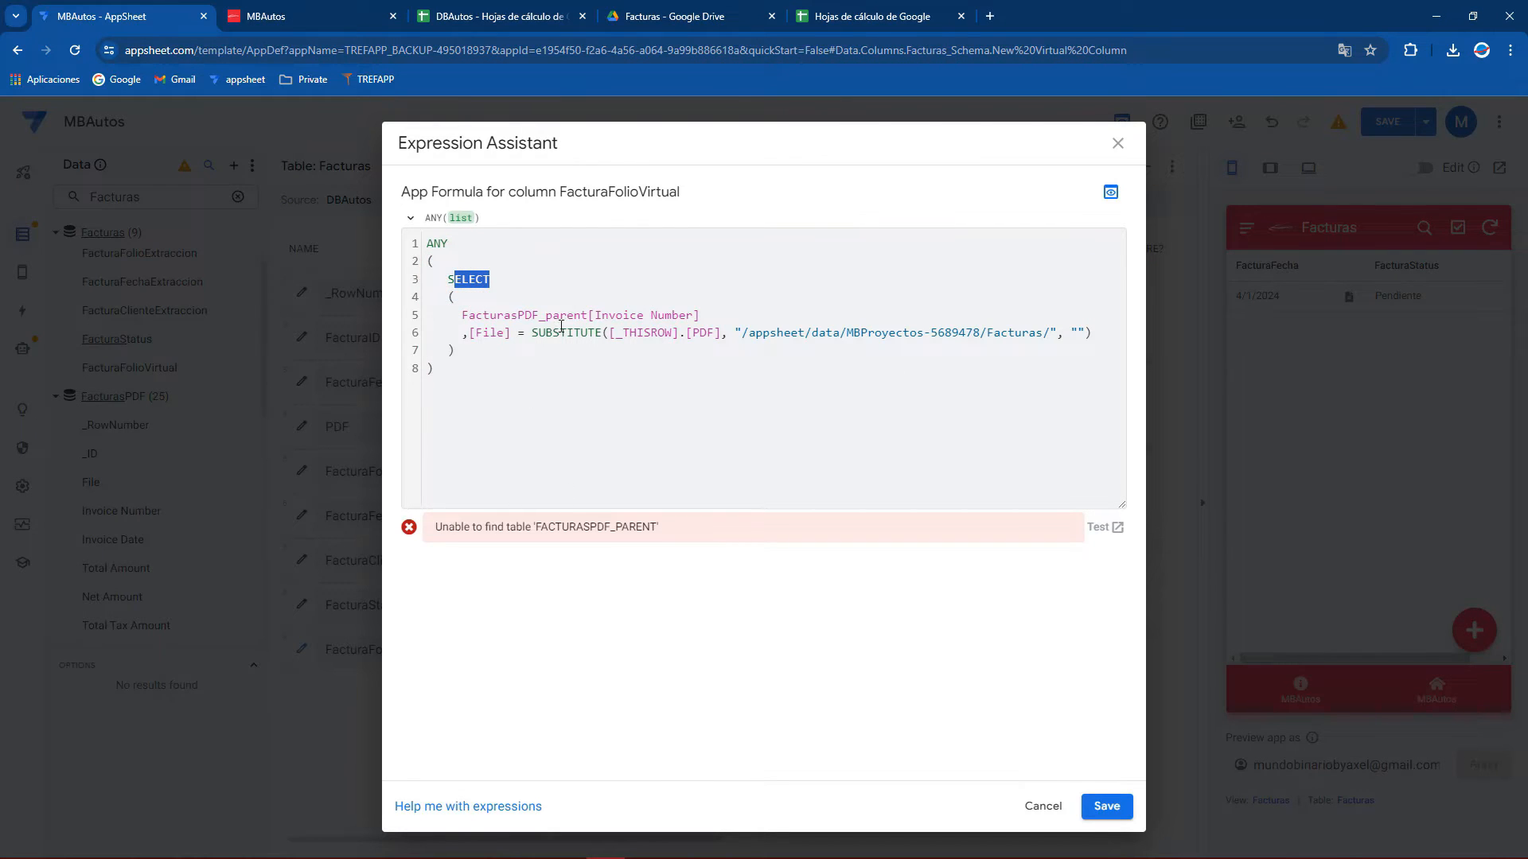
left_click(1042, 806)
left_click(1012, 191)
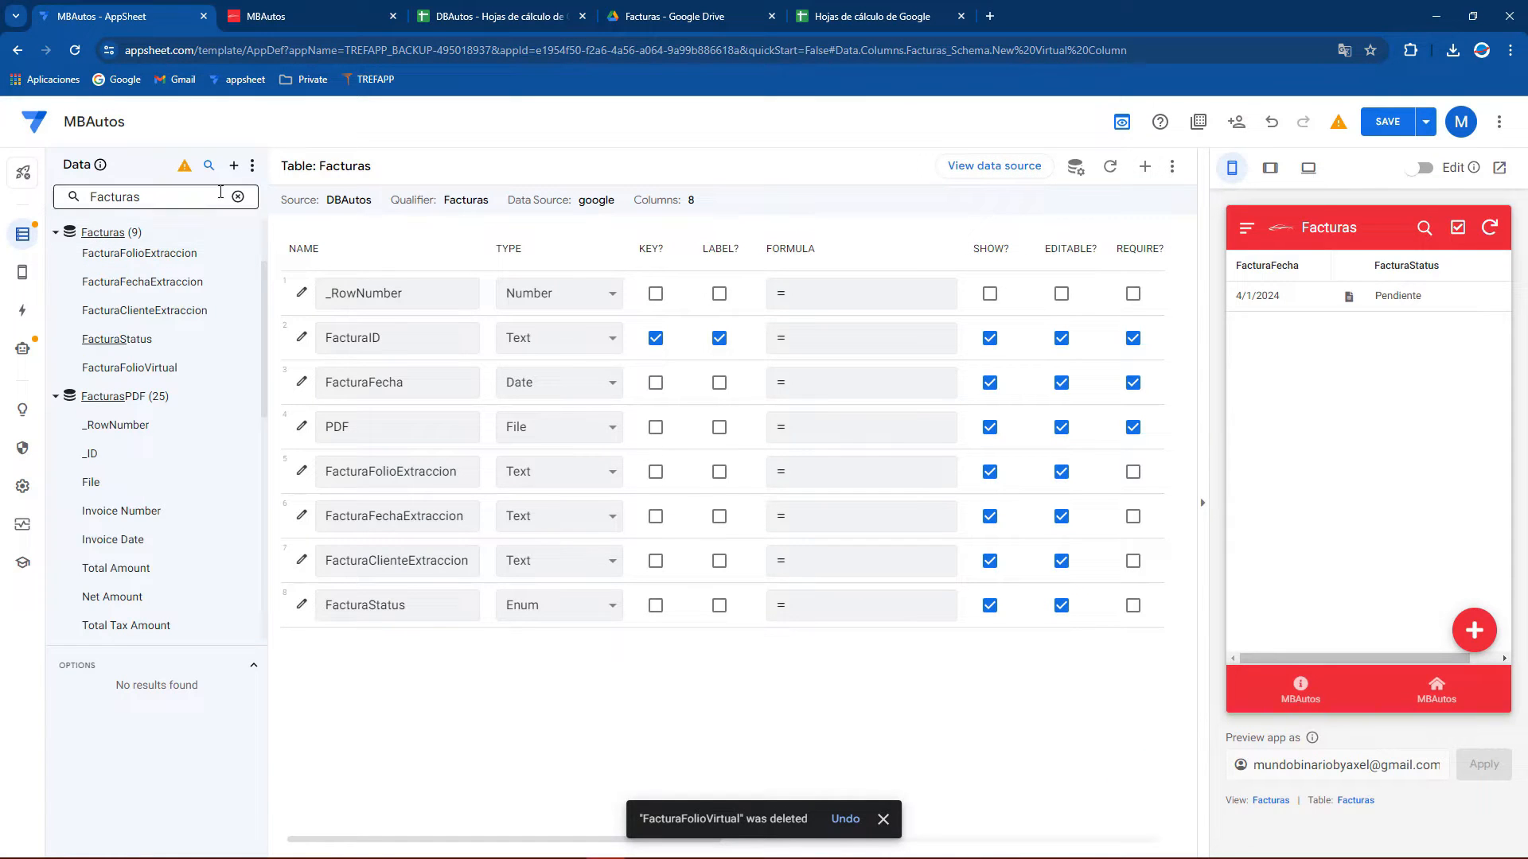
Clear the table search and add the FacturasPDF_parent spreadsheet from Google Sheets as a new table, finding it with "PARENT"
left_click(237, 195)
left_click(233, 166)
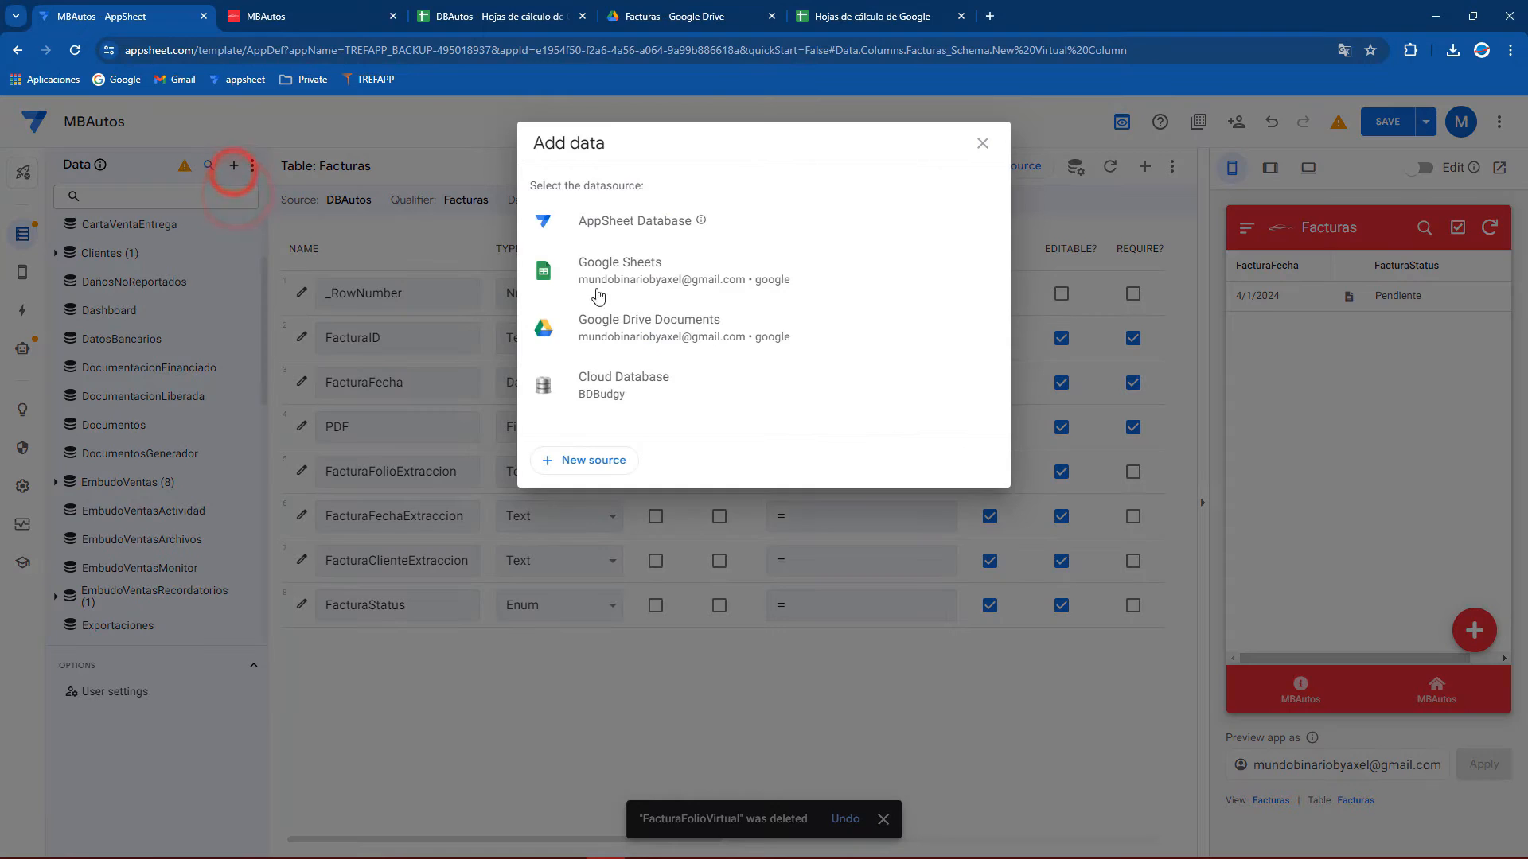
left_click(667, 280)
left_click(505, 324)
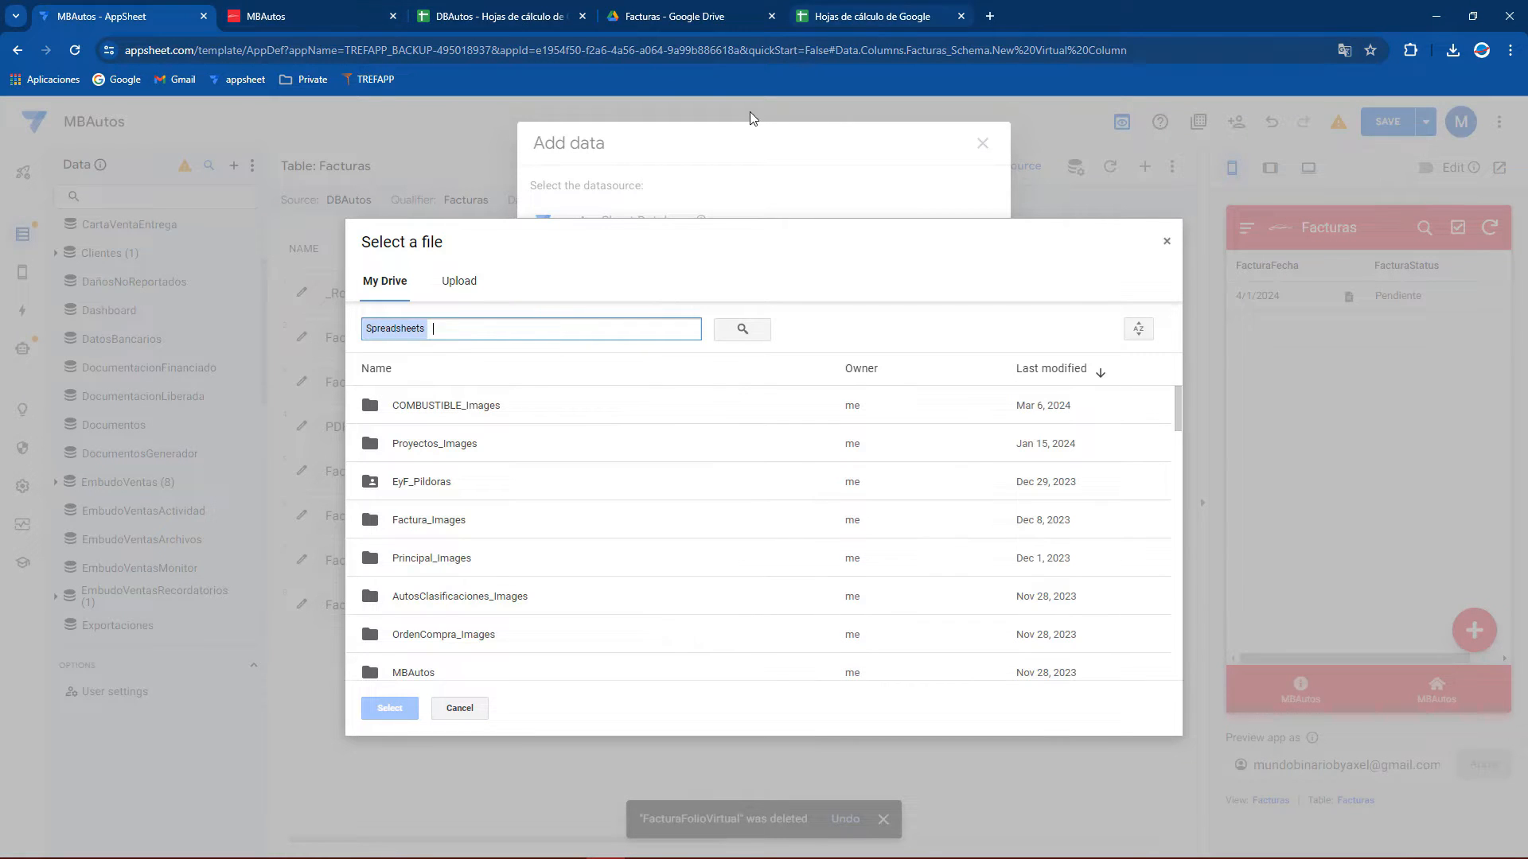
type("PARENT")
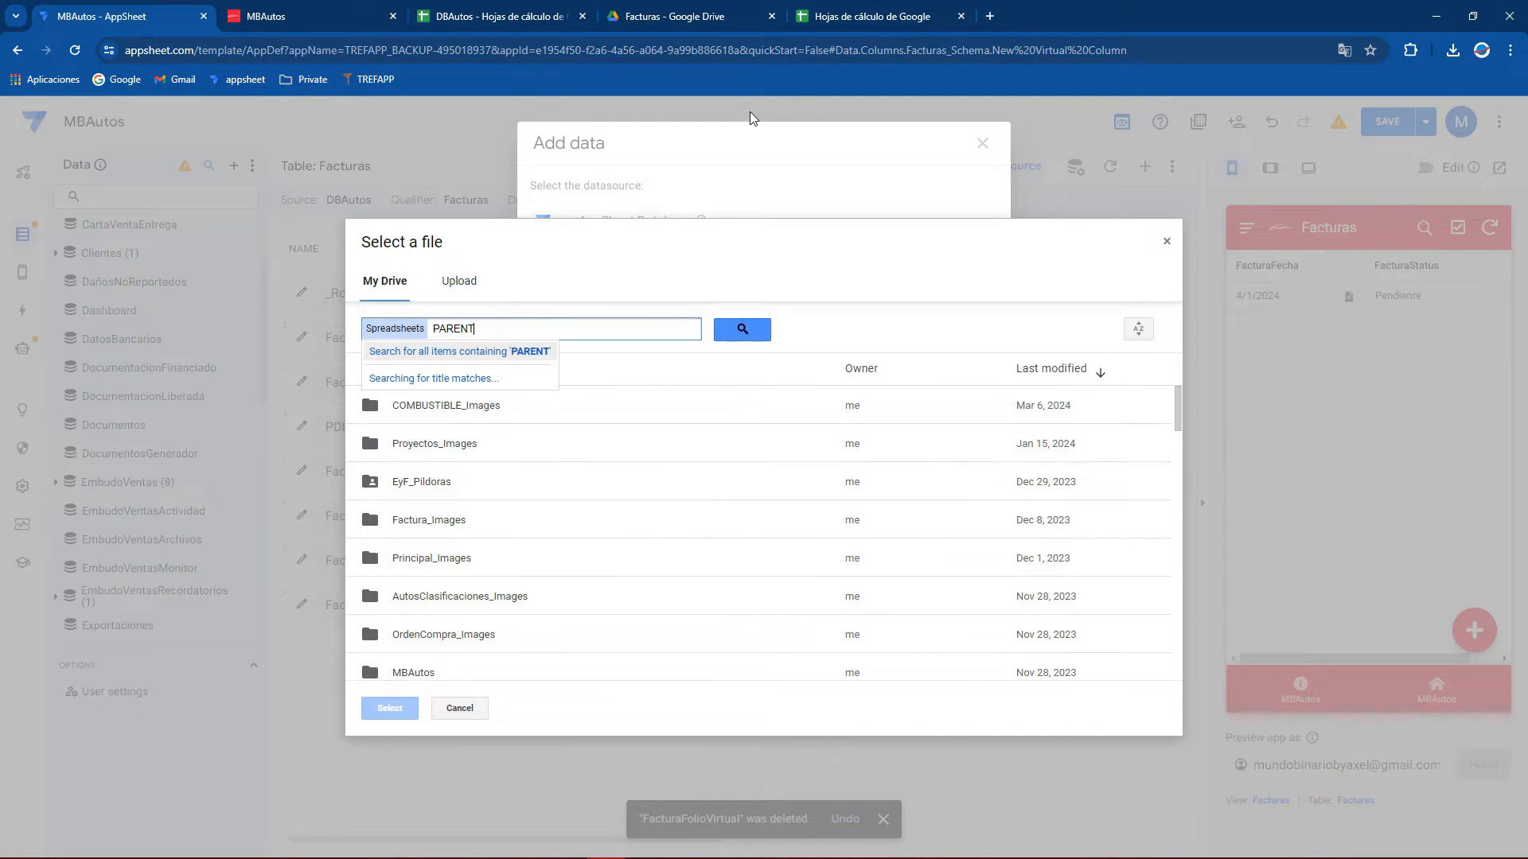
key("Return")
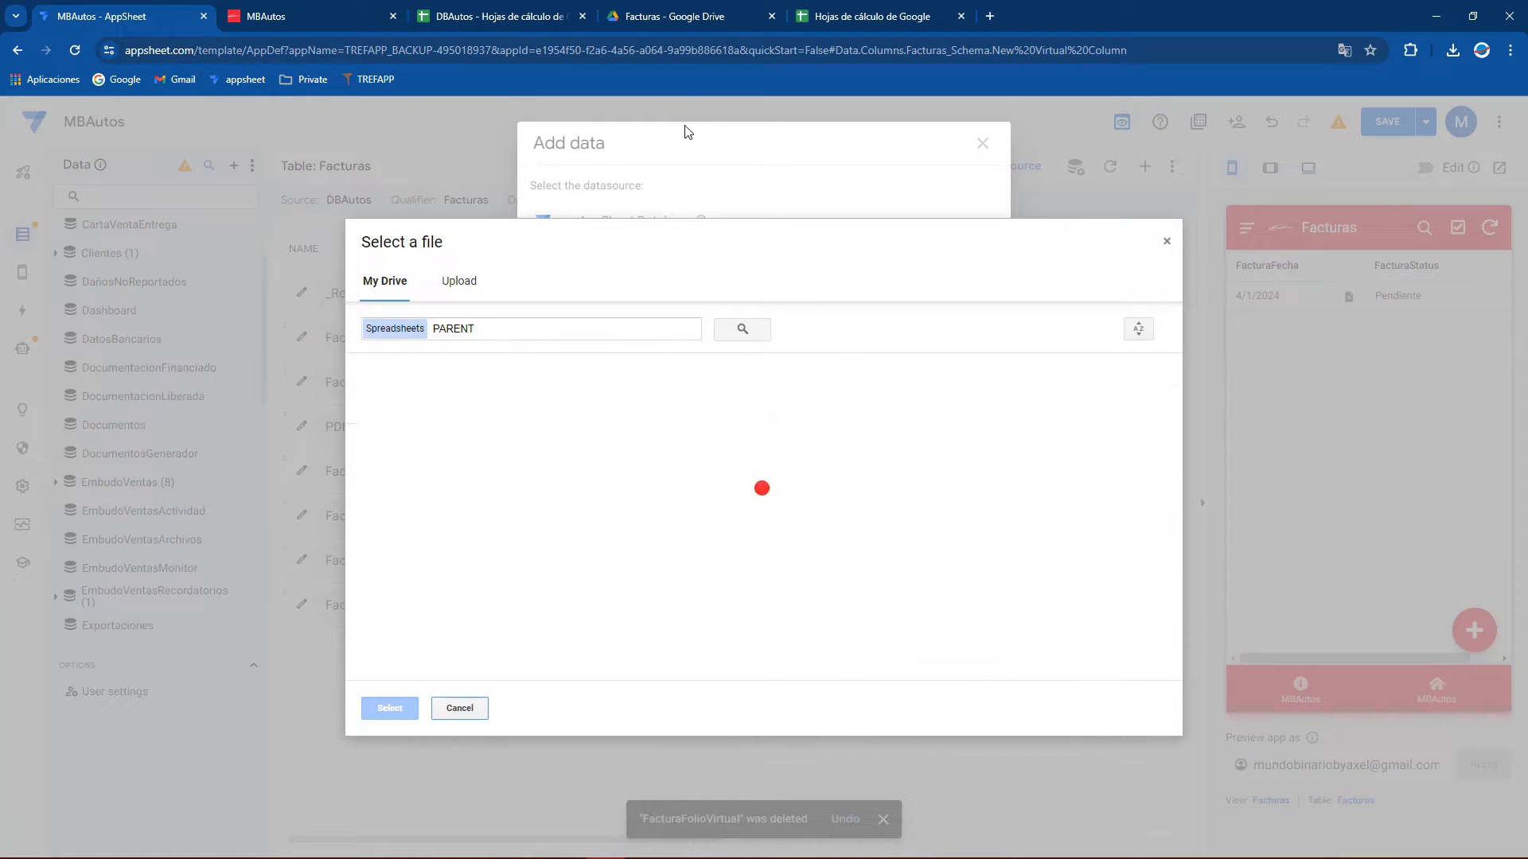
left_click(450, 406)
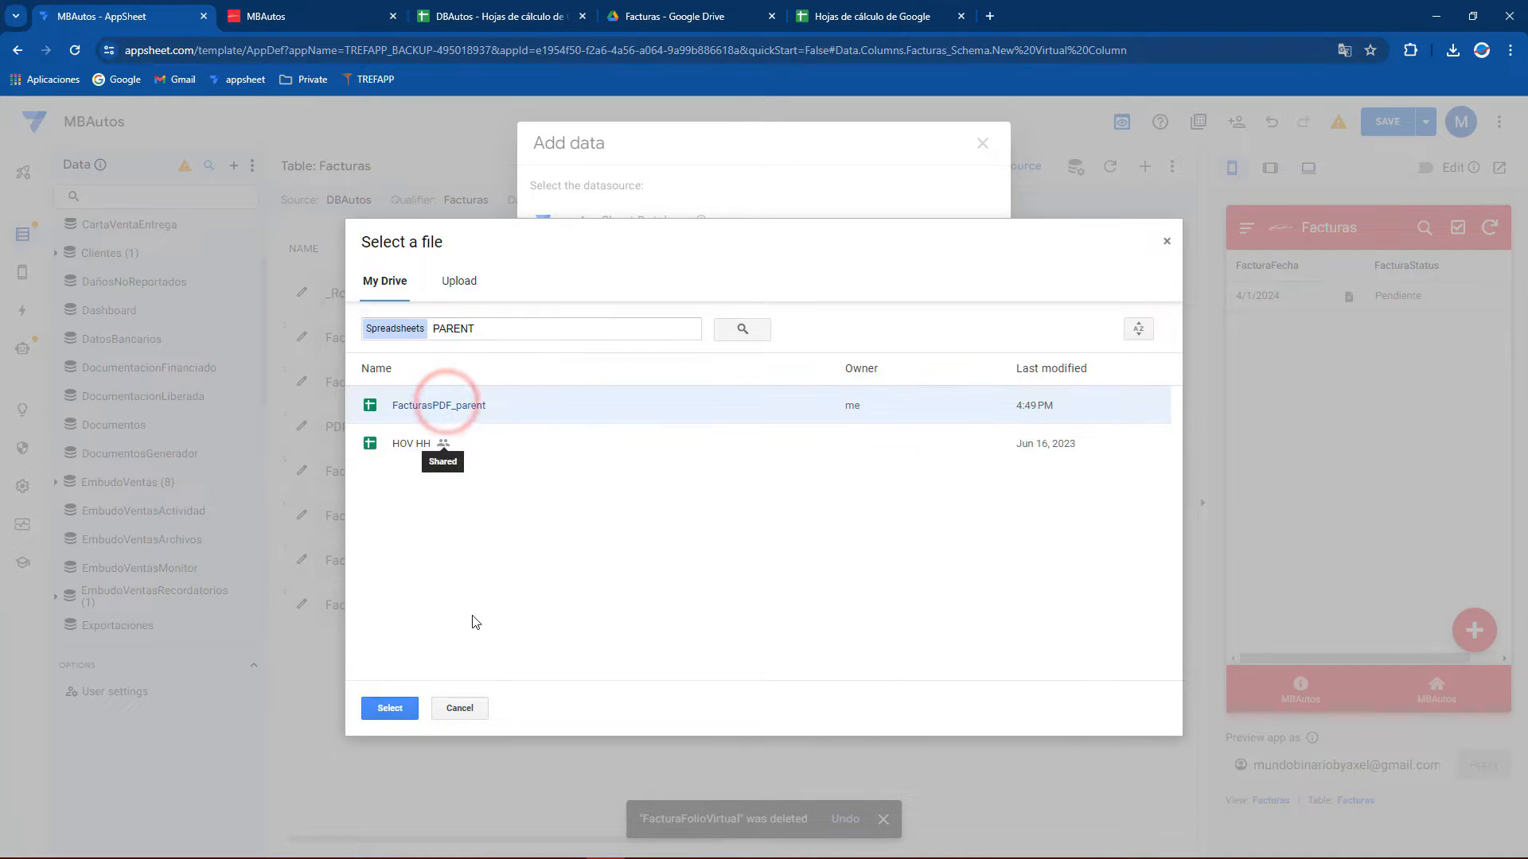
left_click(388, 708)
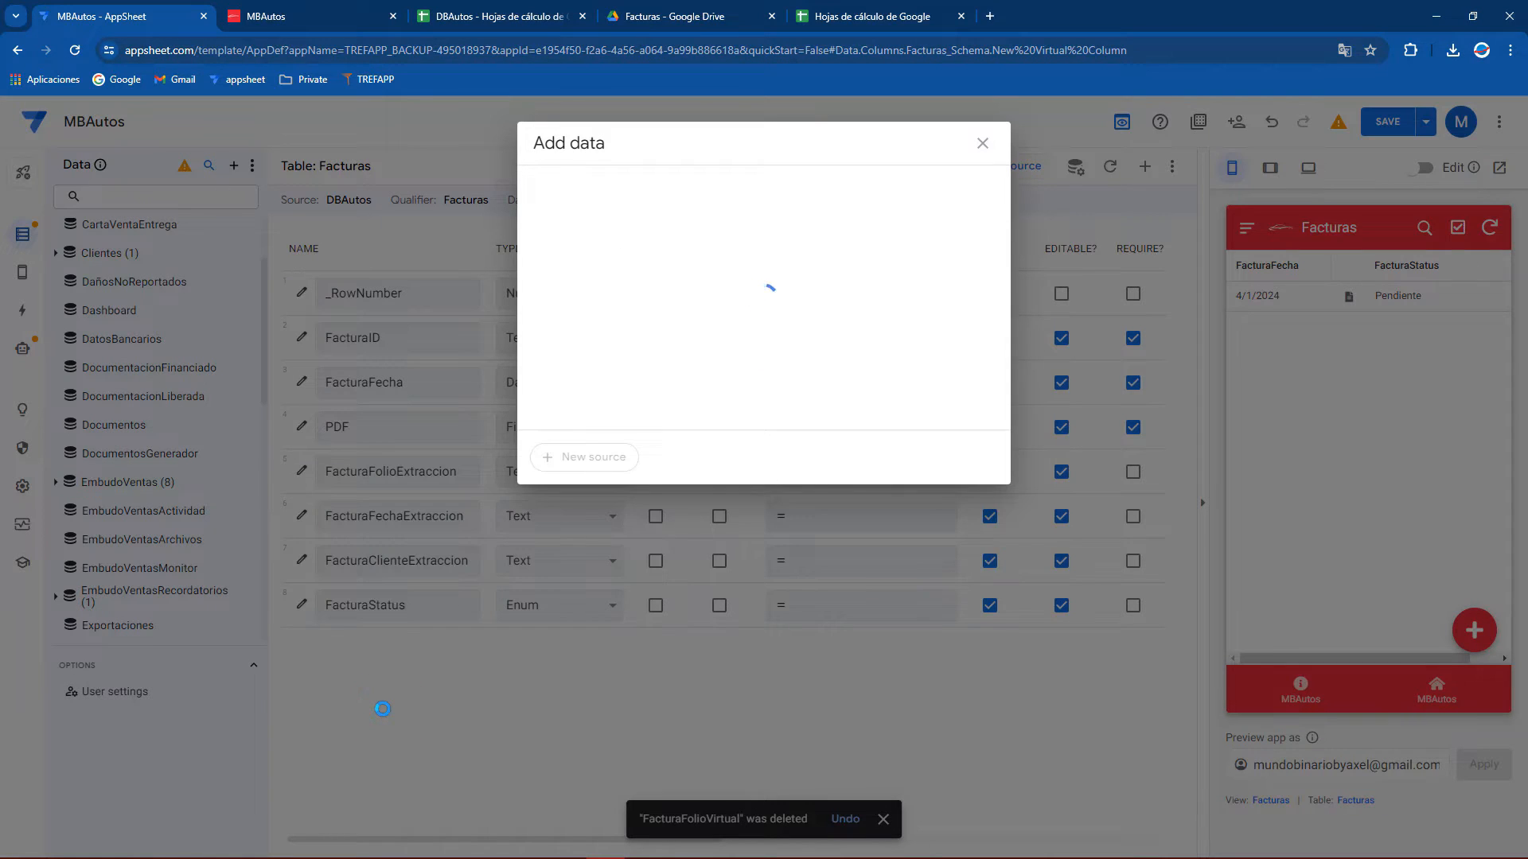
left_click(970, 345)
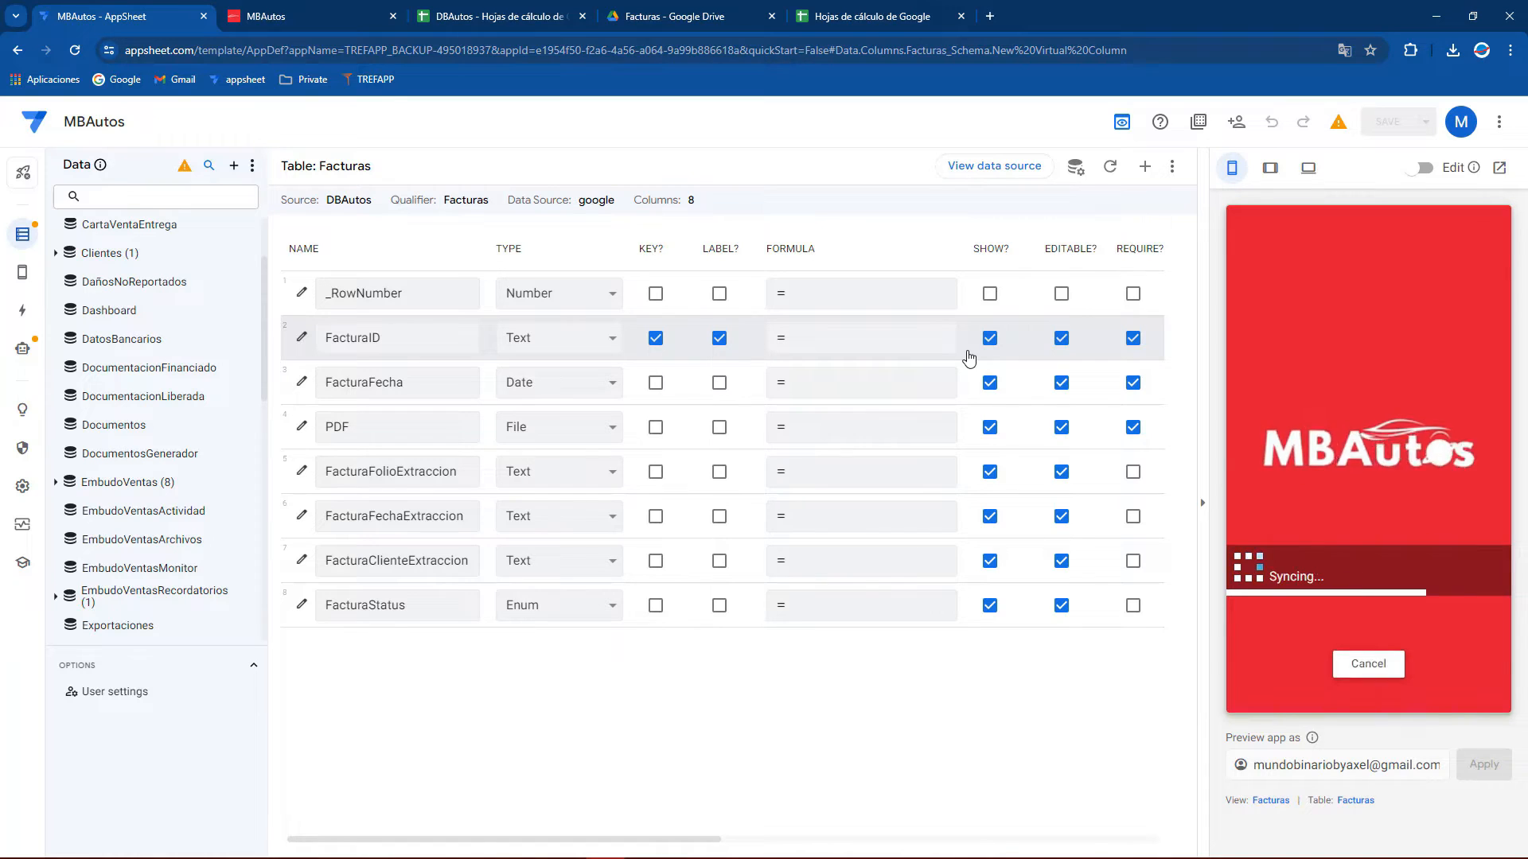
Find the FacturasPDF_line_item and FacturasPDF_parent tables in the data list and view their columns
scroll(150, 478, "down", 6)
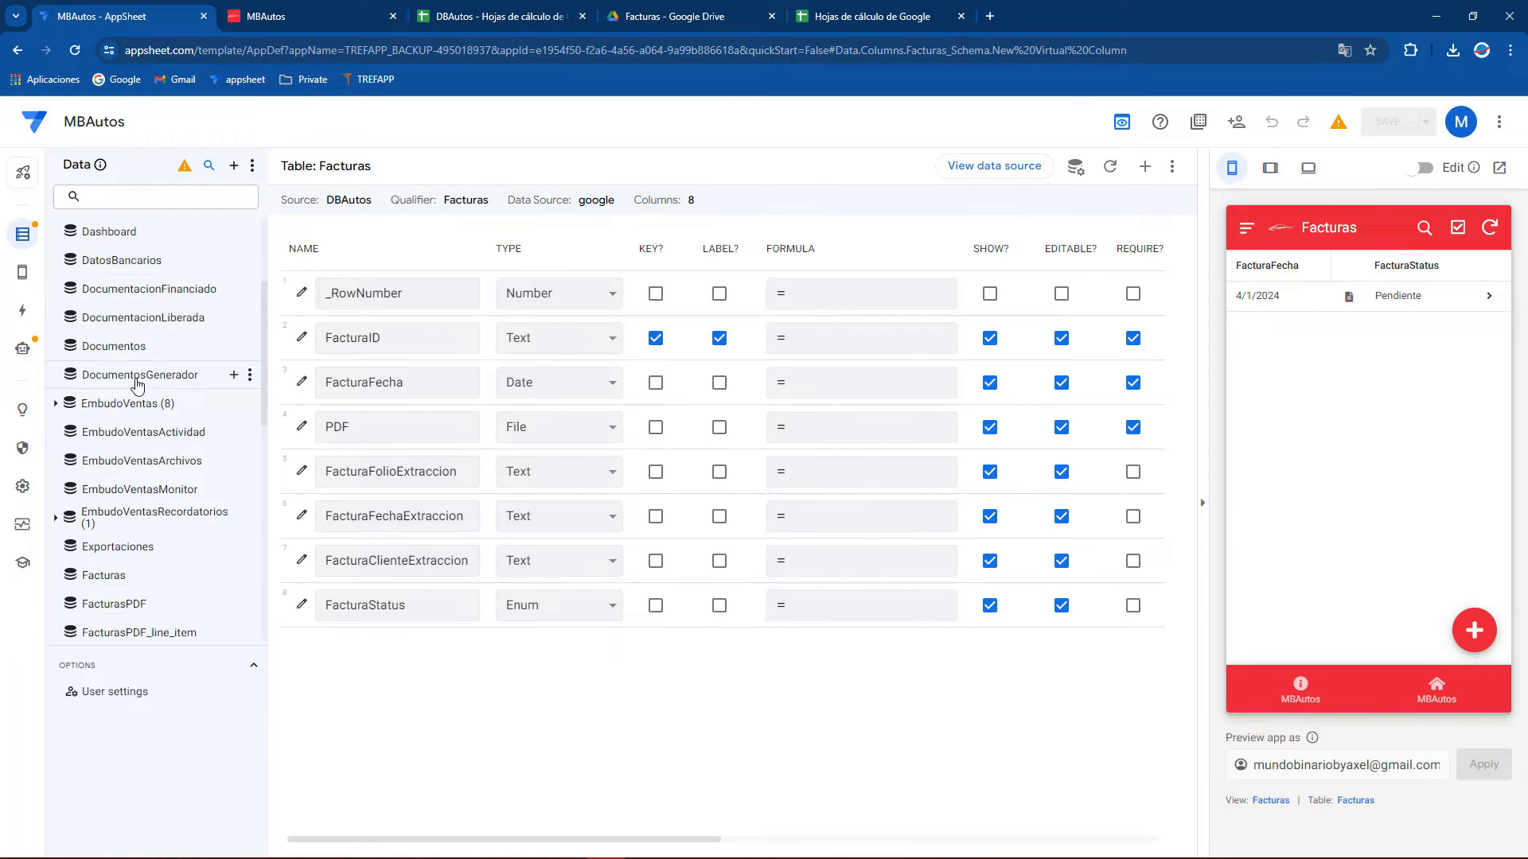
scroll(149, 482, "down", 5)
scroll(119, 477, "up", 6)
scroll(103, 469, "down", 4)
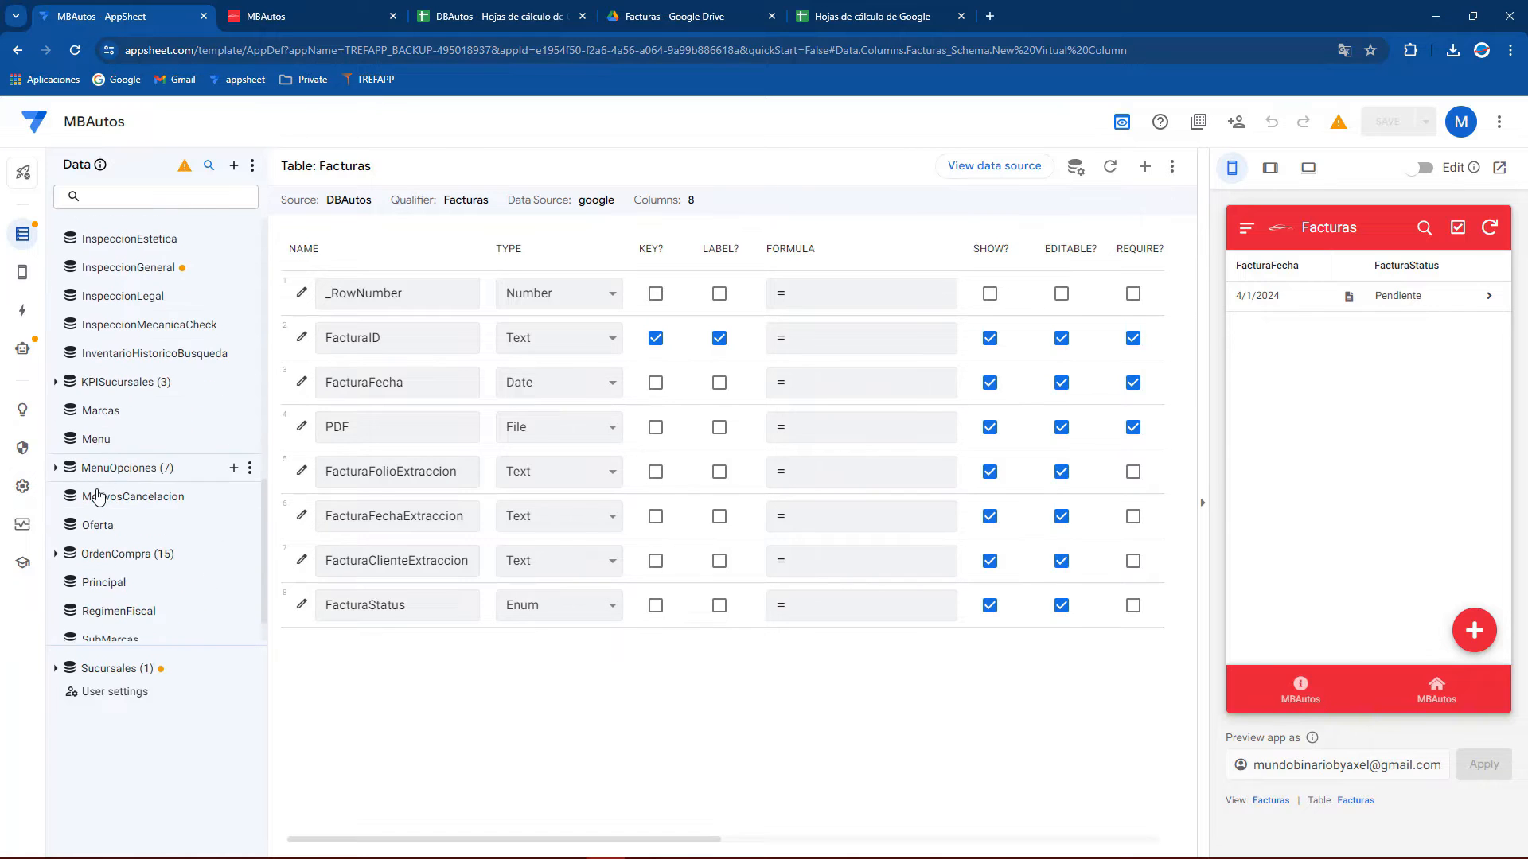
scroll(132, 442, "up", 3)
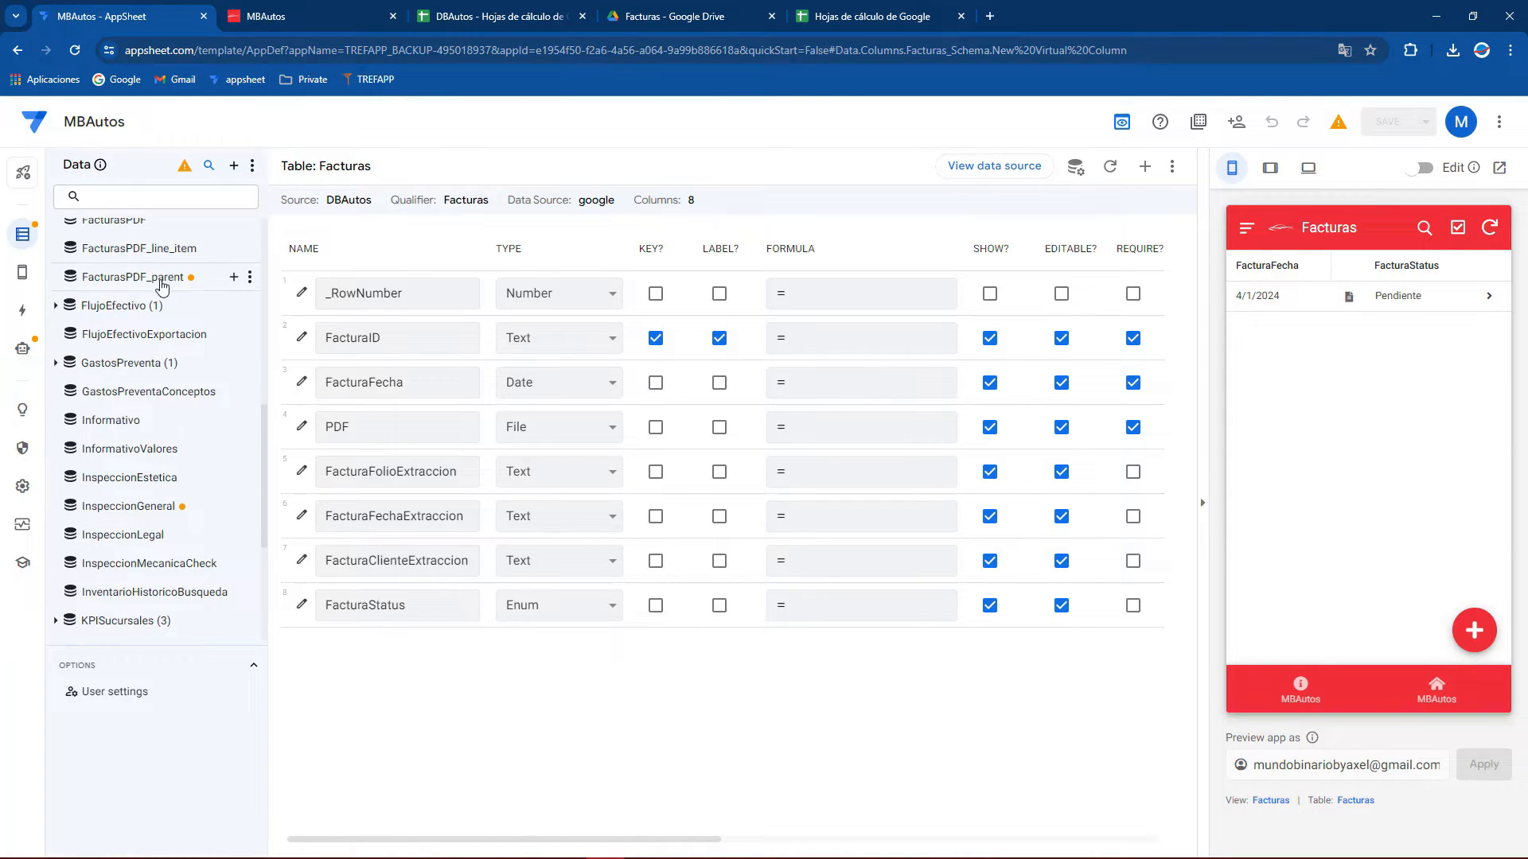
scroll(161, 285, "up", 2)
left_click(159, 414)
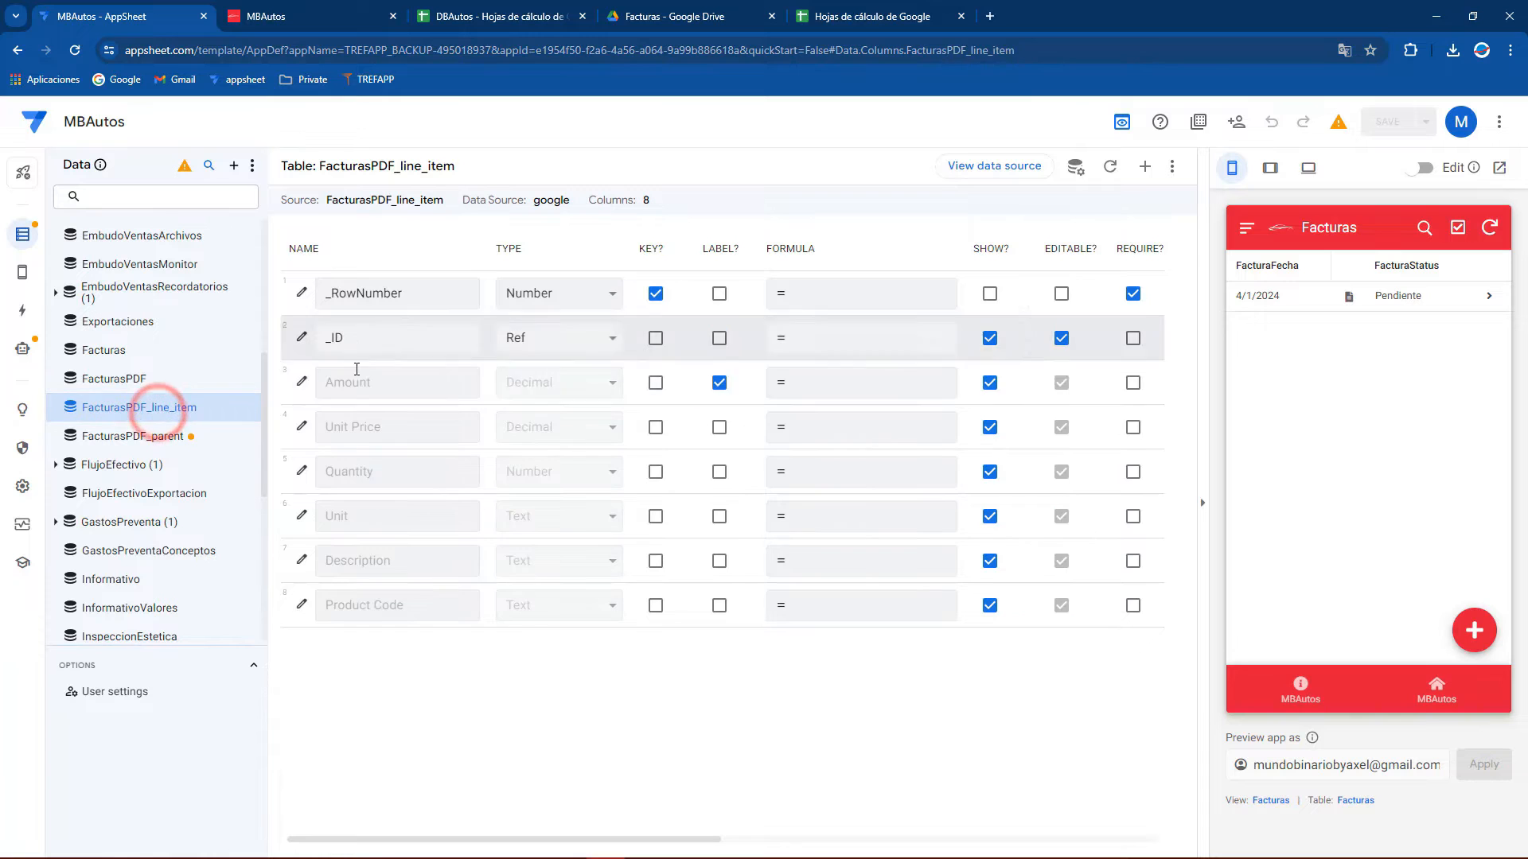
left_click(155, 440)
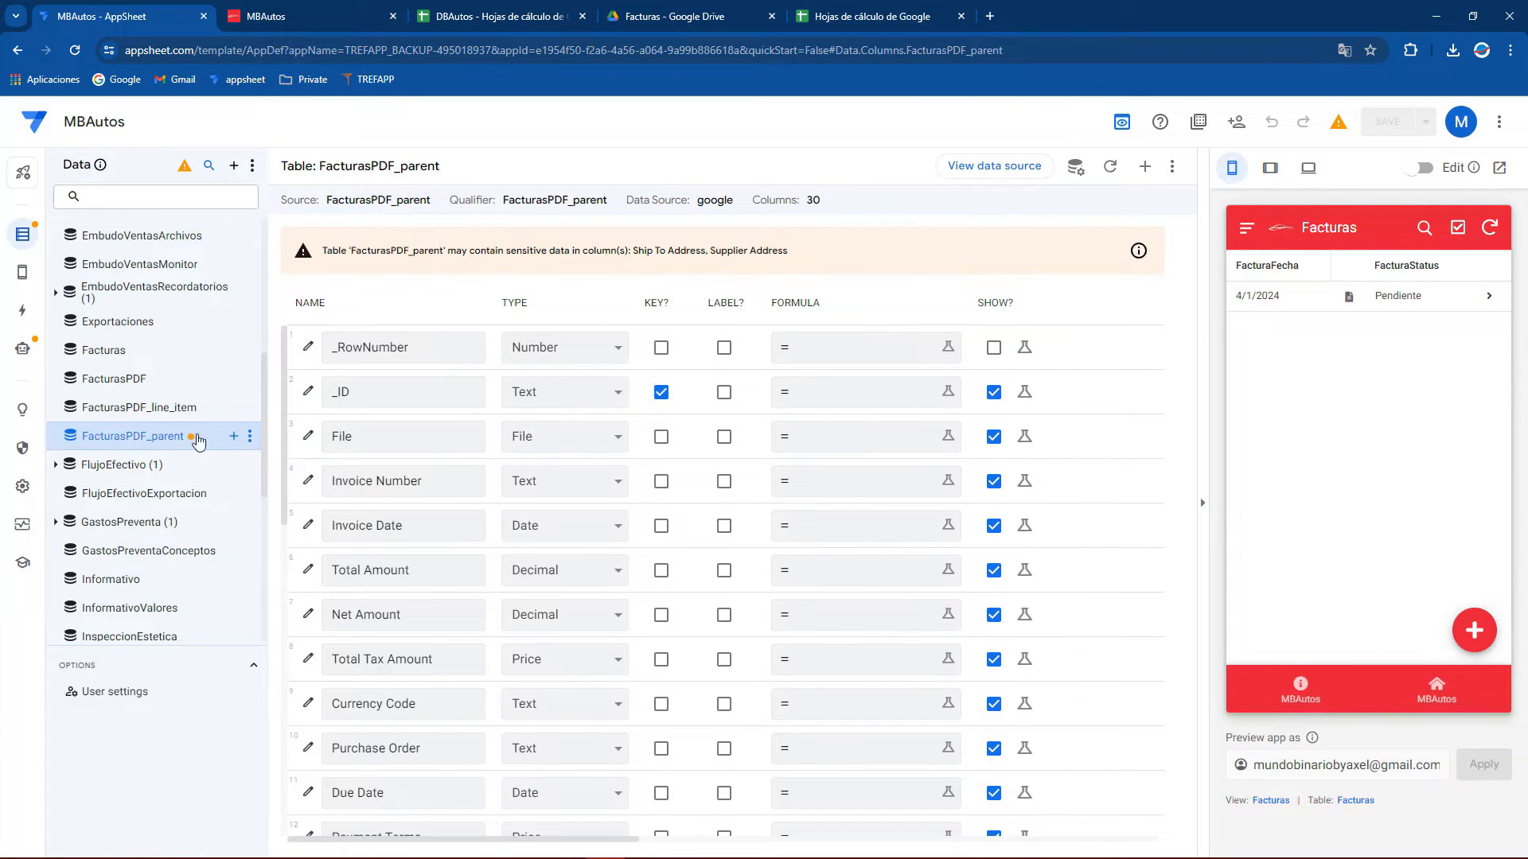
Search the data list for "PARENT", review the FacturasPDF_parent table entry and its columns, and clear the search
left_click(118, 198)
type("PARENT")
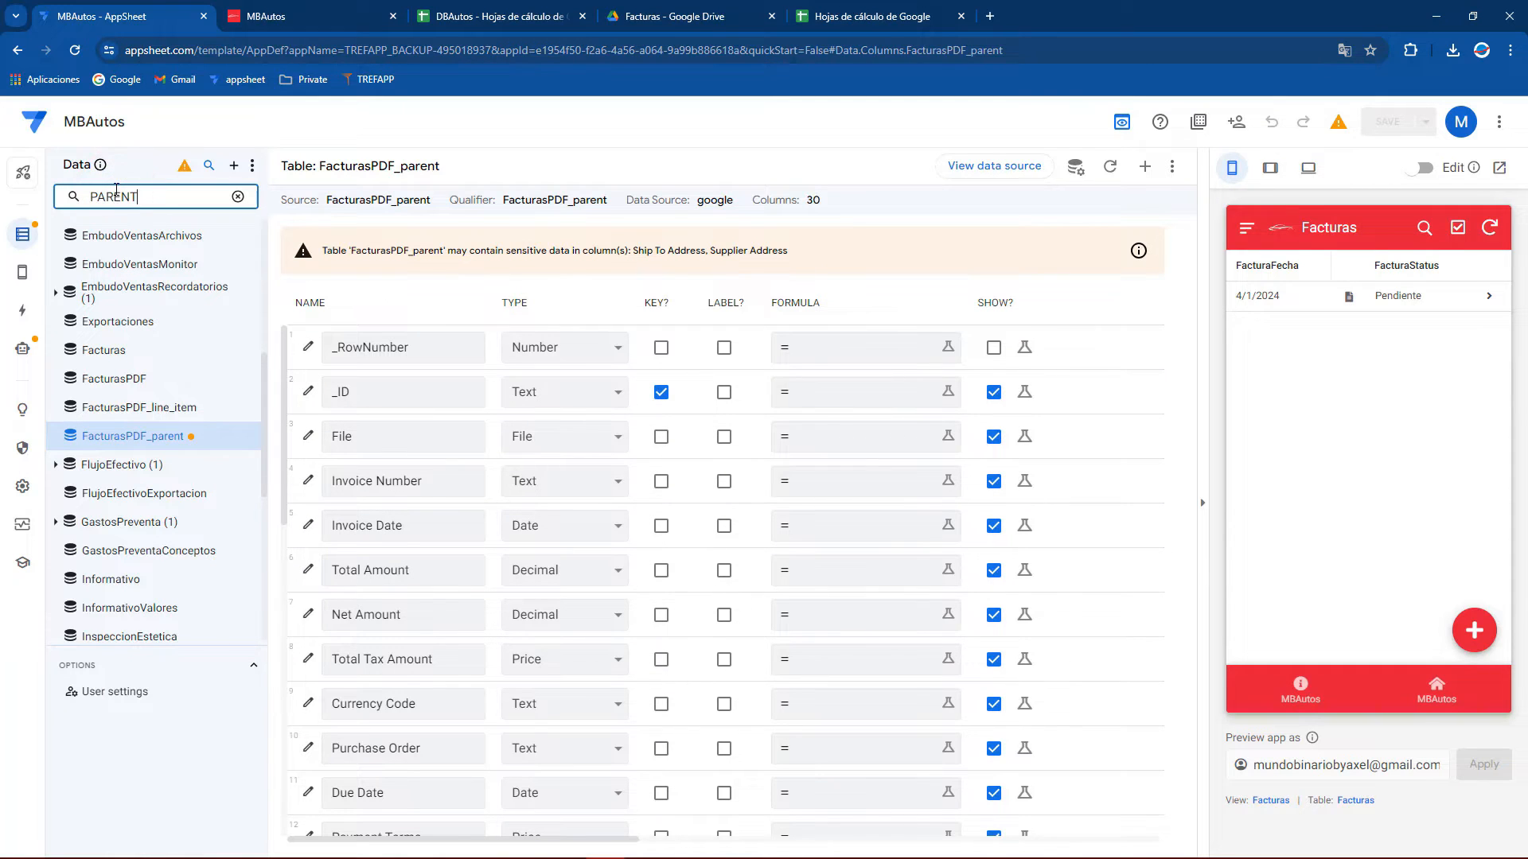
left_click(132, 234)
left_click(54, 234)
left_click(54, 237)
scroll(148, 454, "down", 2)
scroll(174, 404, "up", 4)
left_click(238, 196)
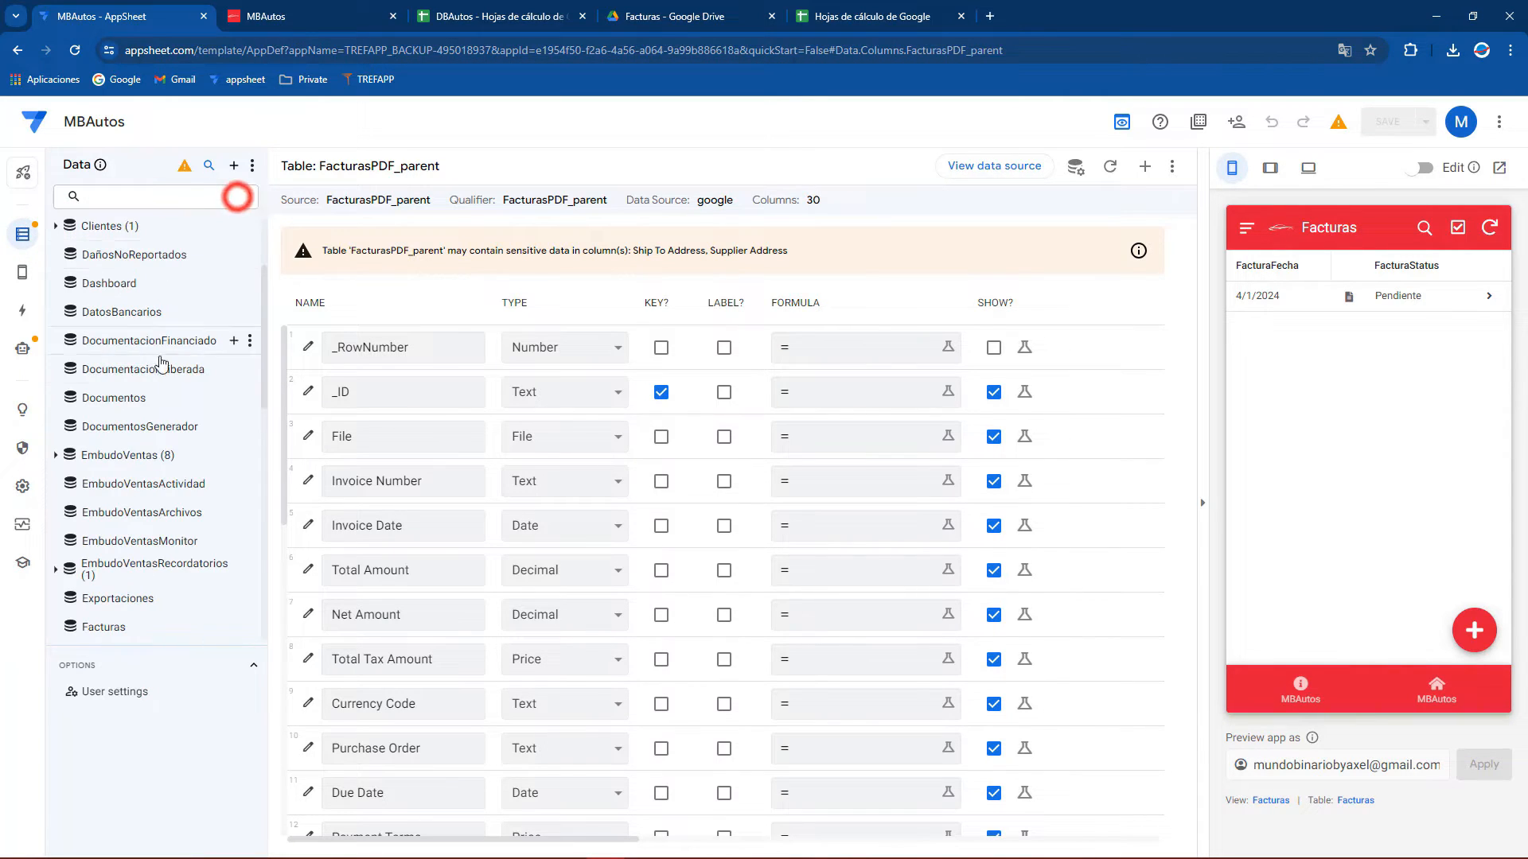
Search the data list for "ITEM" and open the FacturasPDF_line_item table's columns
left_click(107, 189)
type("ITEM")
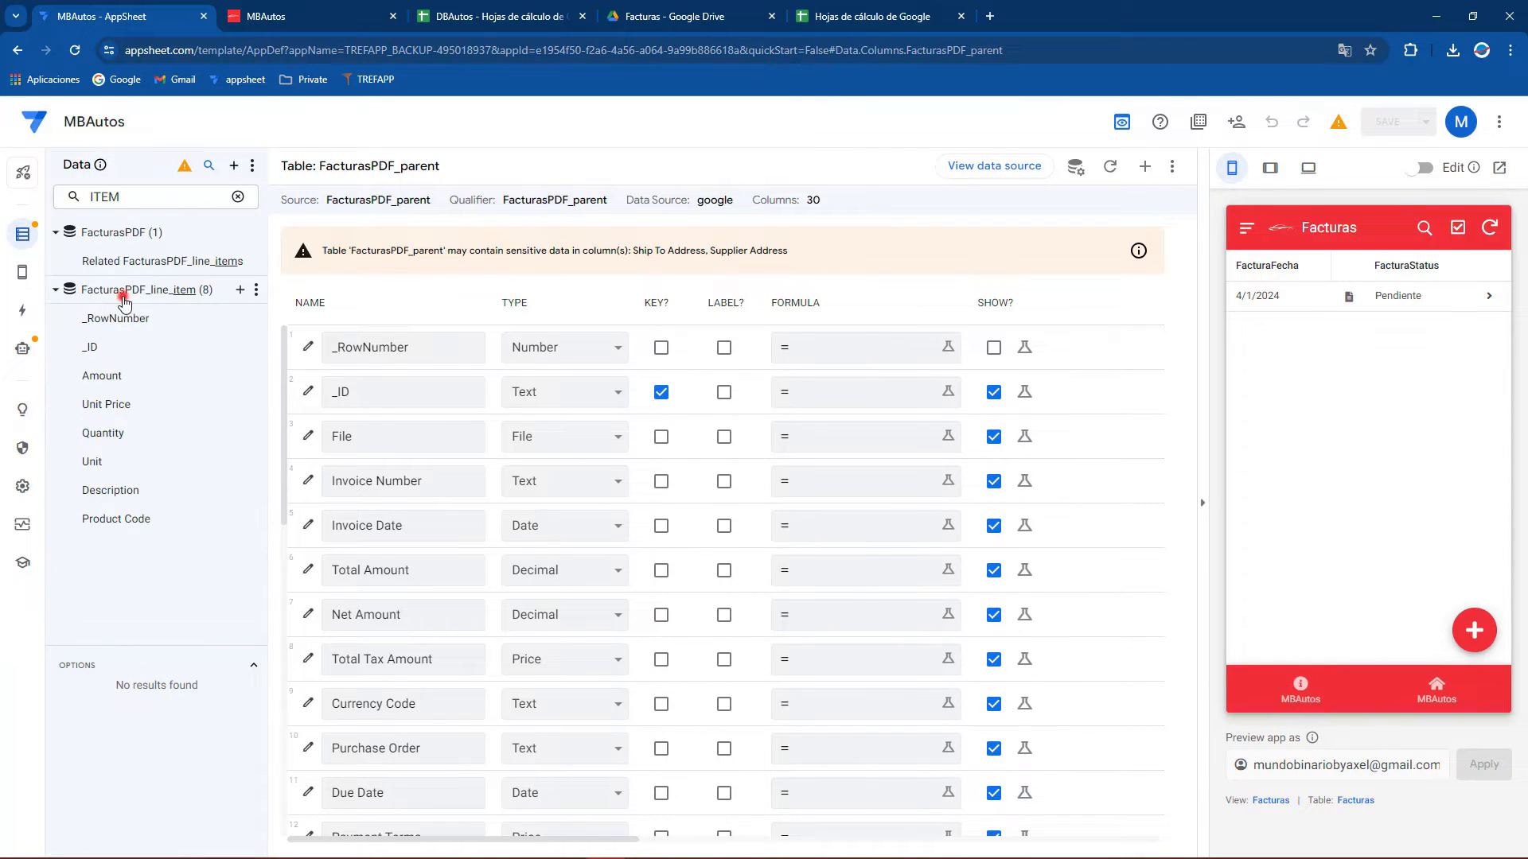
left_click(124, 292)
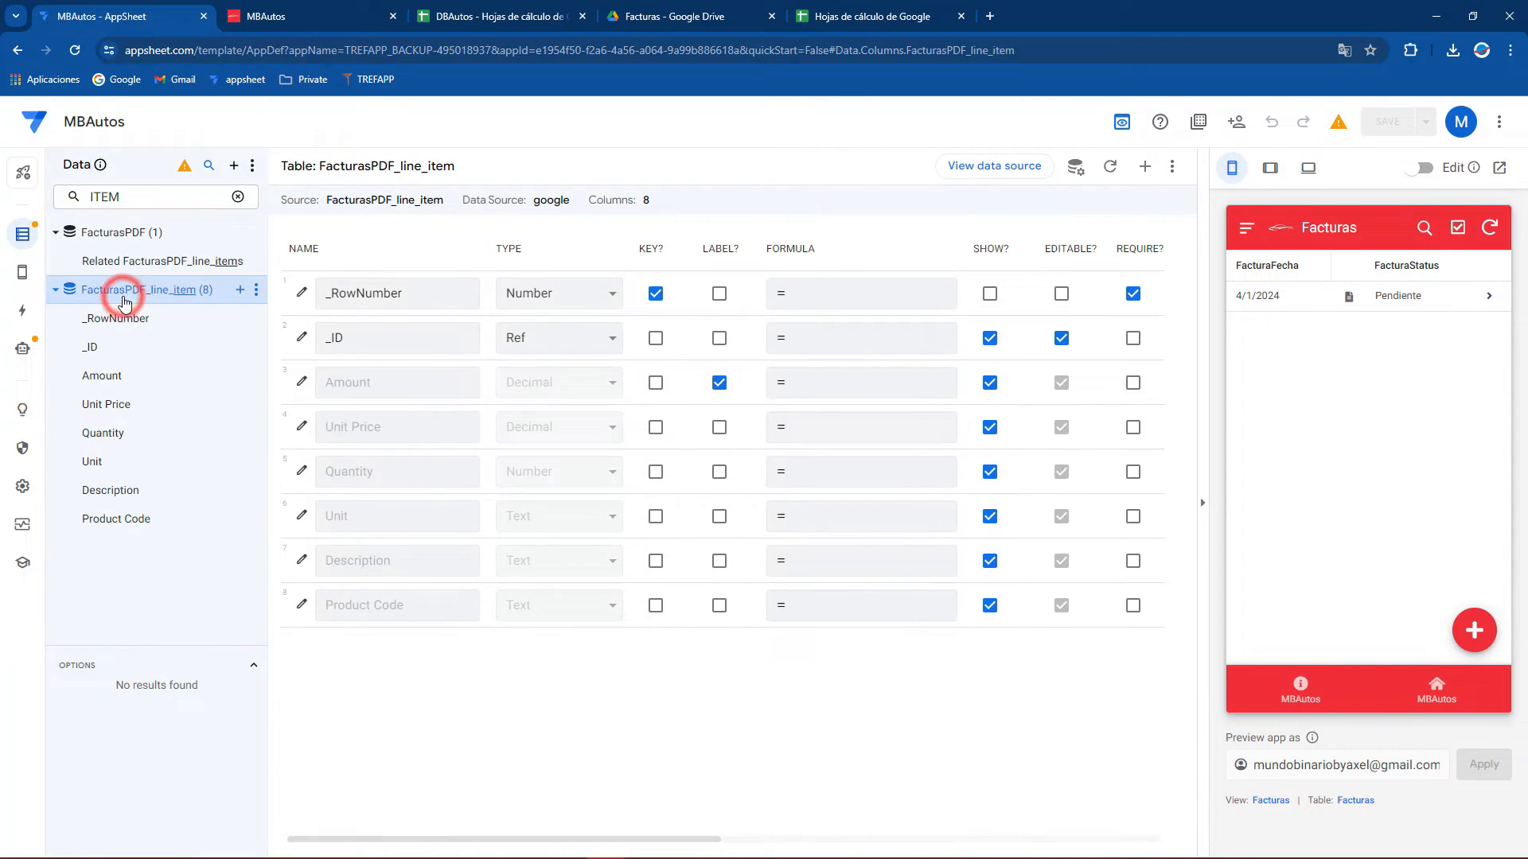
Search the data list for "FACTURAS" and open the Facturas table's columns
left_click(238, 197)
left_click(96, 196)
type("FACTURAS")
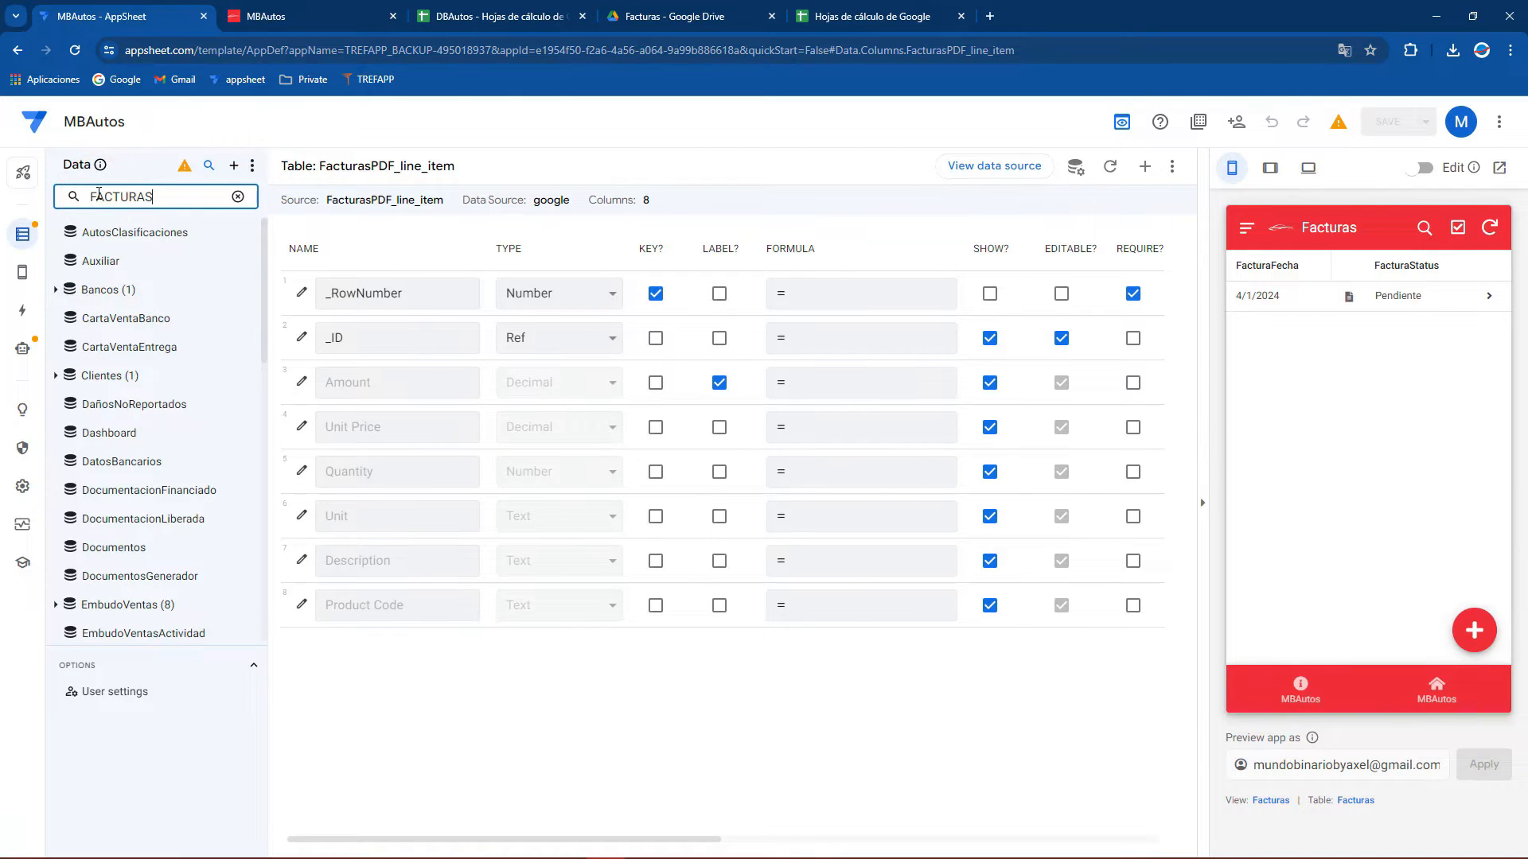
left_click(103, 240)
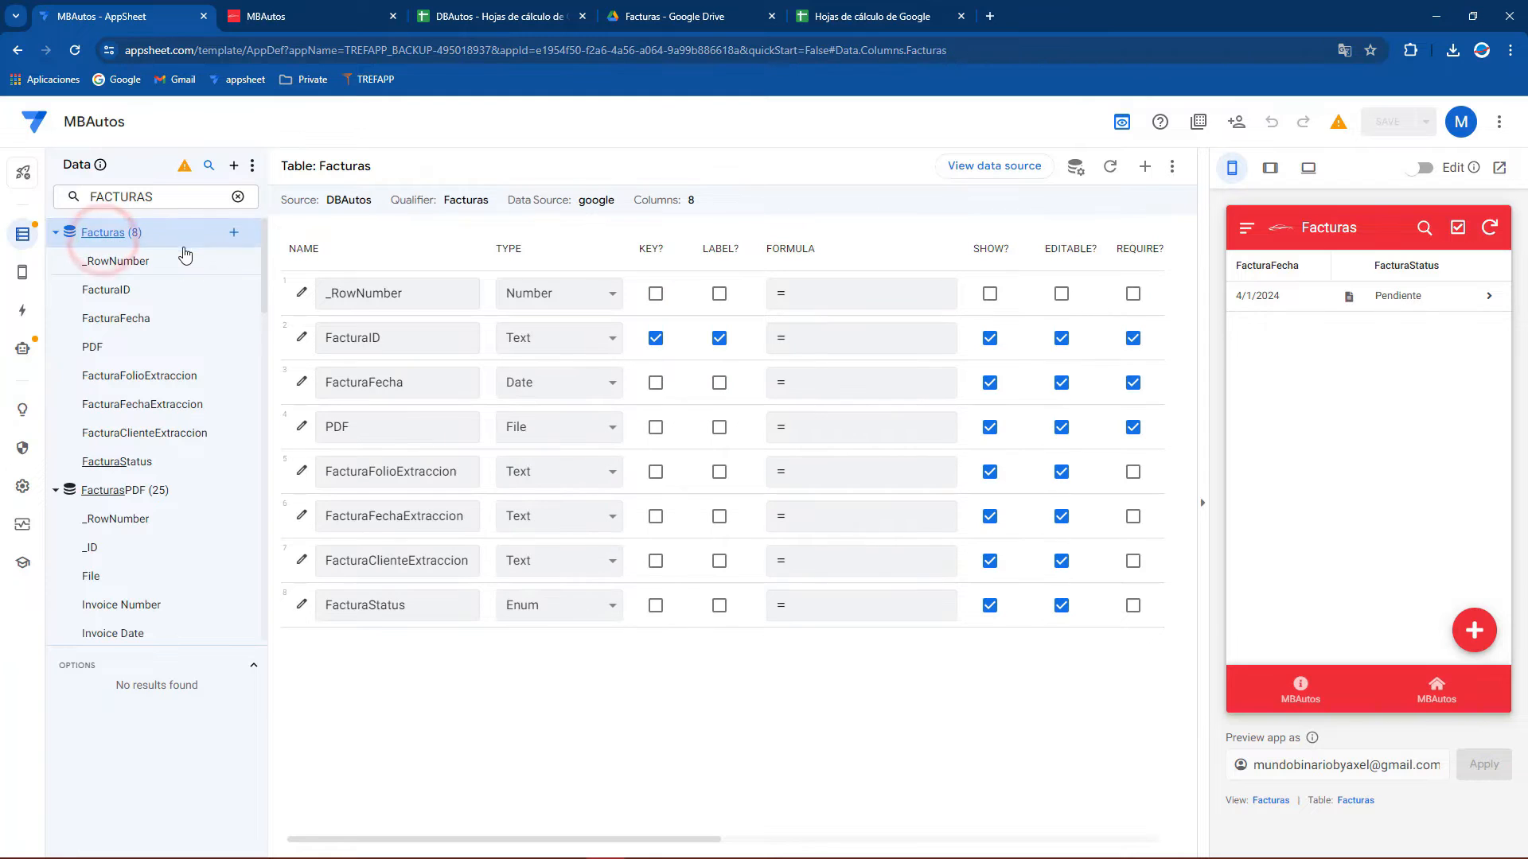
left_click(103, 236)
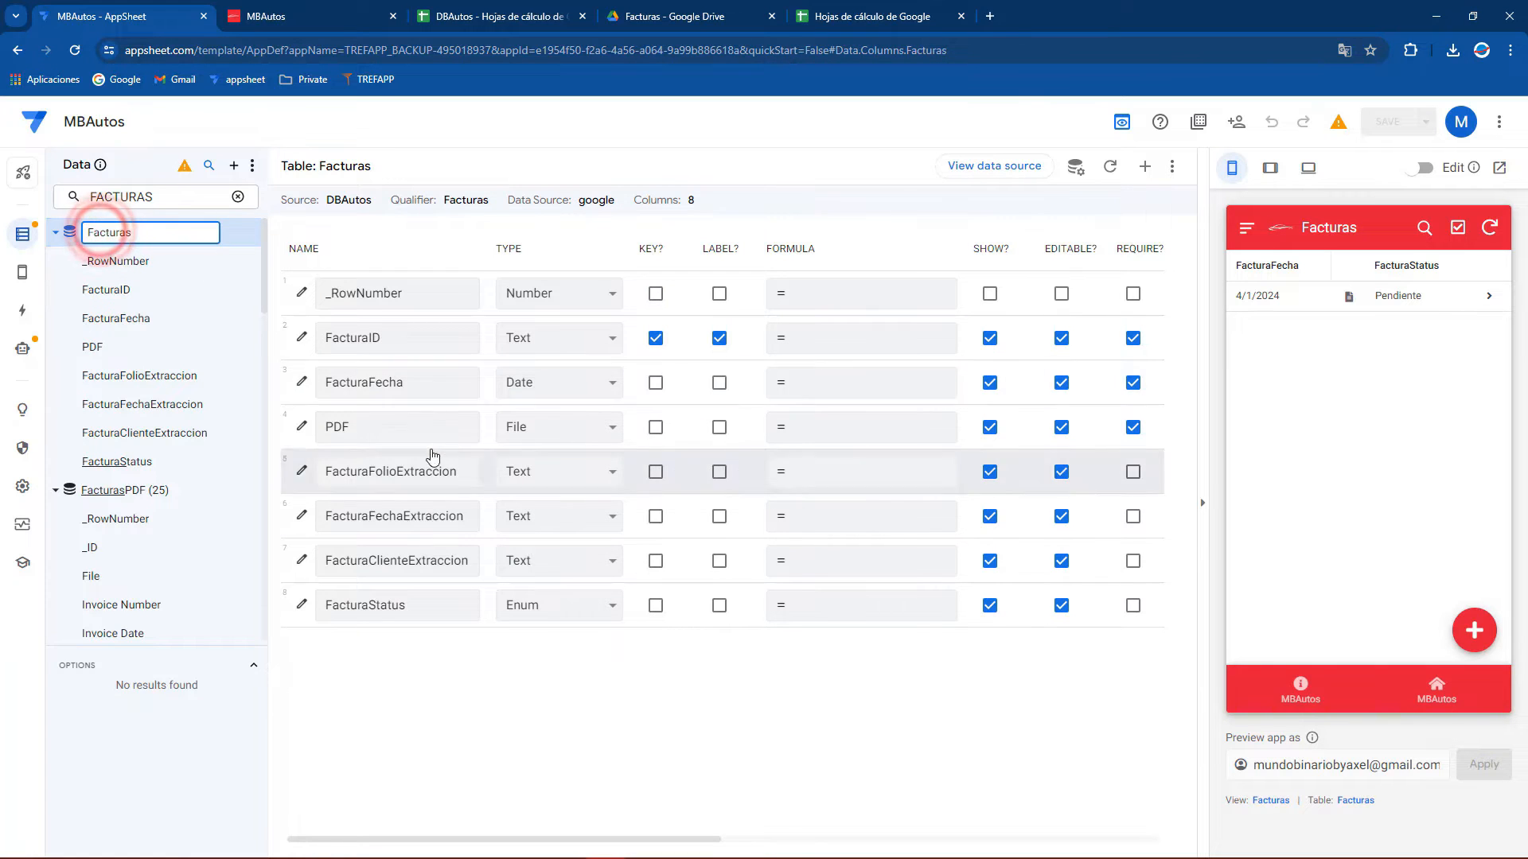
Add a virtual column named FacturaFolioVirtual to the Facturas table
left_click(1139, 169)
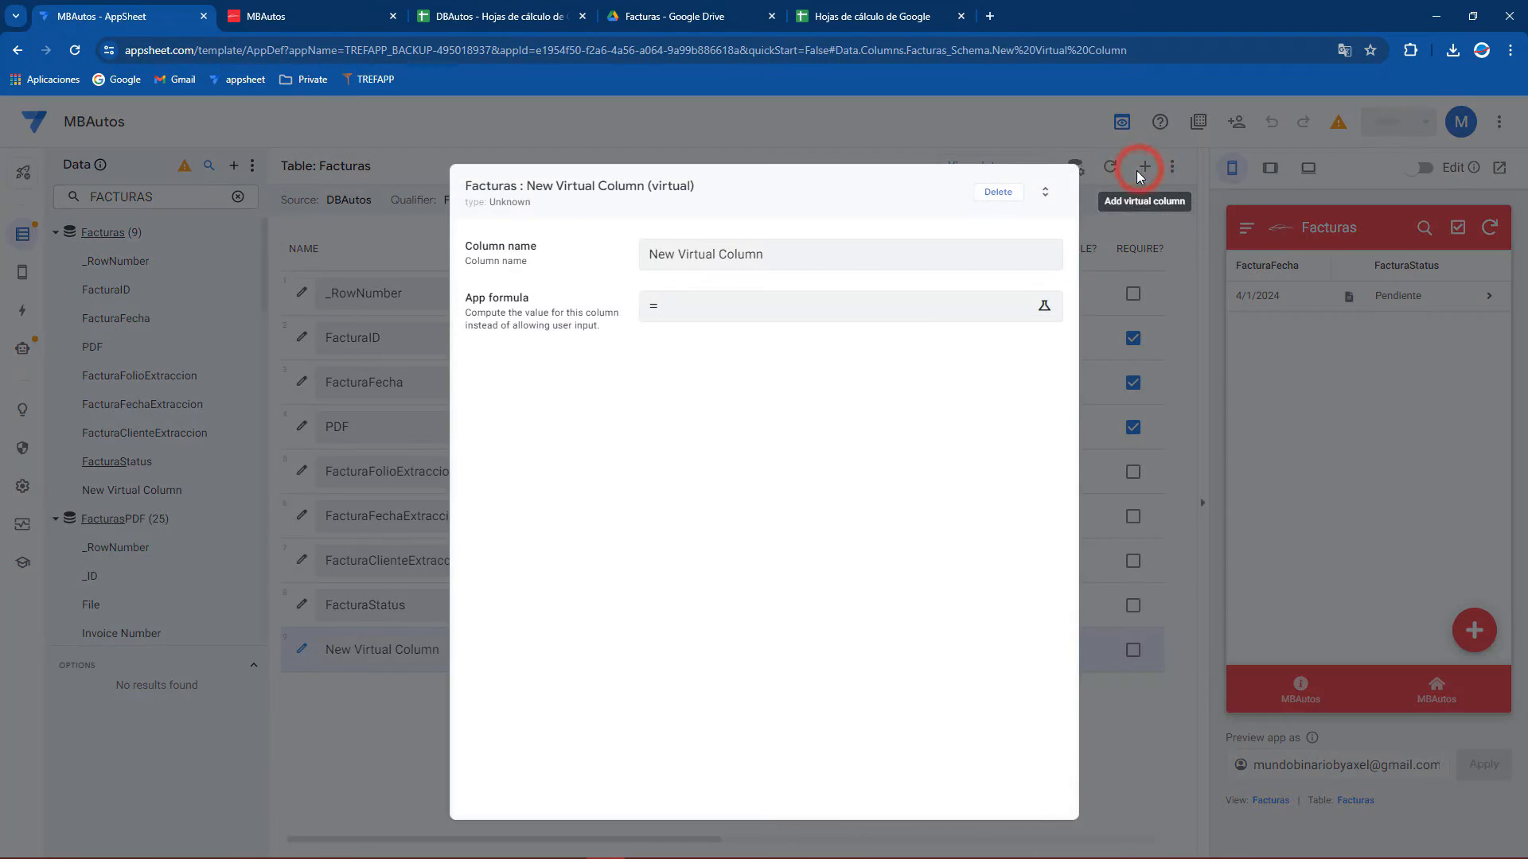
triple_click(800, 251)
type("FacturaFolioVirtual")
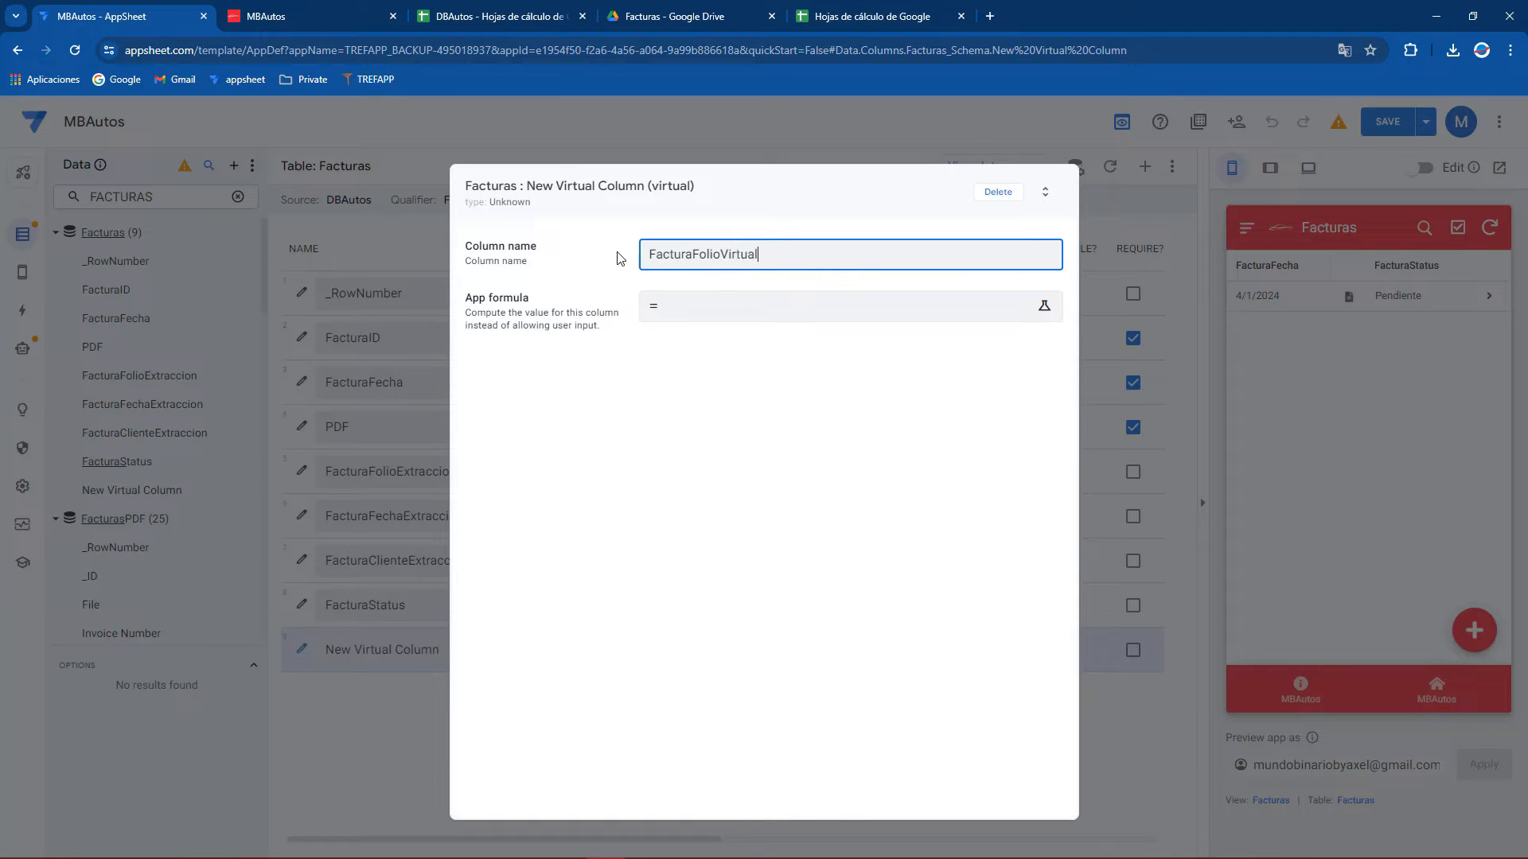
Paste the app formula that selects any FacturasPDF_parent[Invoice Number] whose [File] equals [_THISROW].[PDF] with the Facturas folder path substituted by ""
left_click(740, 307)
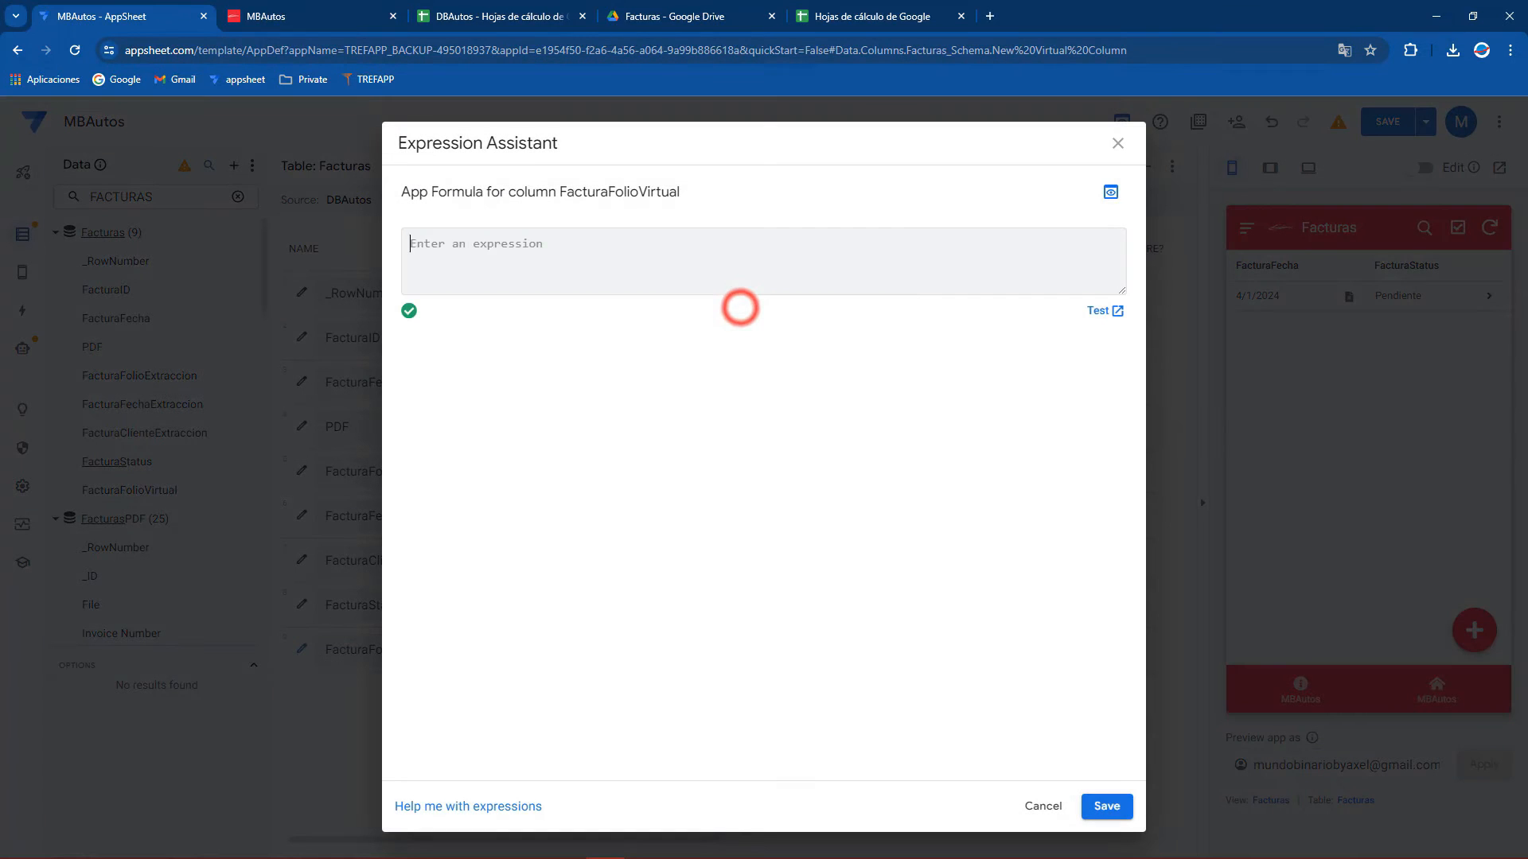
left_click(429, 265)
key("ctrl+v")
left_click_drag(1109, 288, 1112, 417)
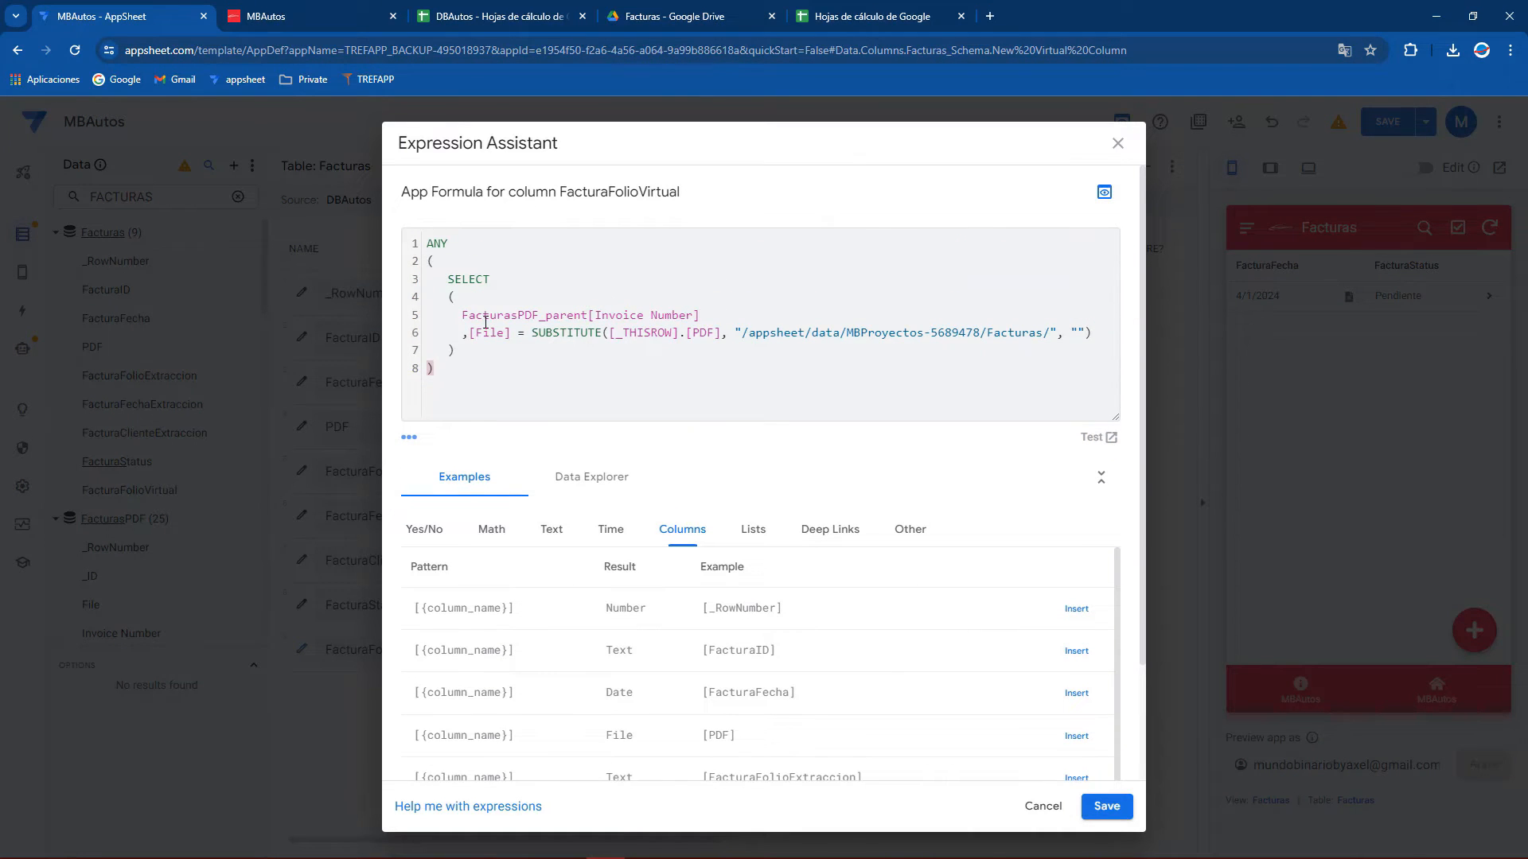
Compare the formula's FacturasPDF_parent[Invoice Number] reference with the Invoice Number column in the FacturasPDF_parent spreadsheet in Google Sheets
left_click_drag(461, 316, 697, 316)
left_click(853, 9)
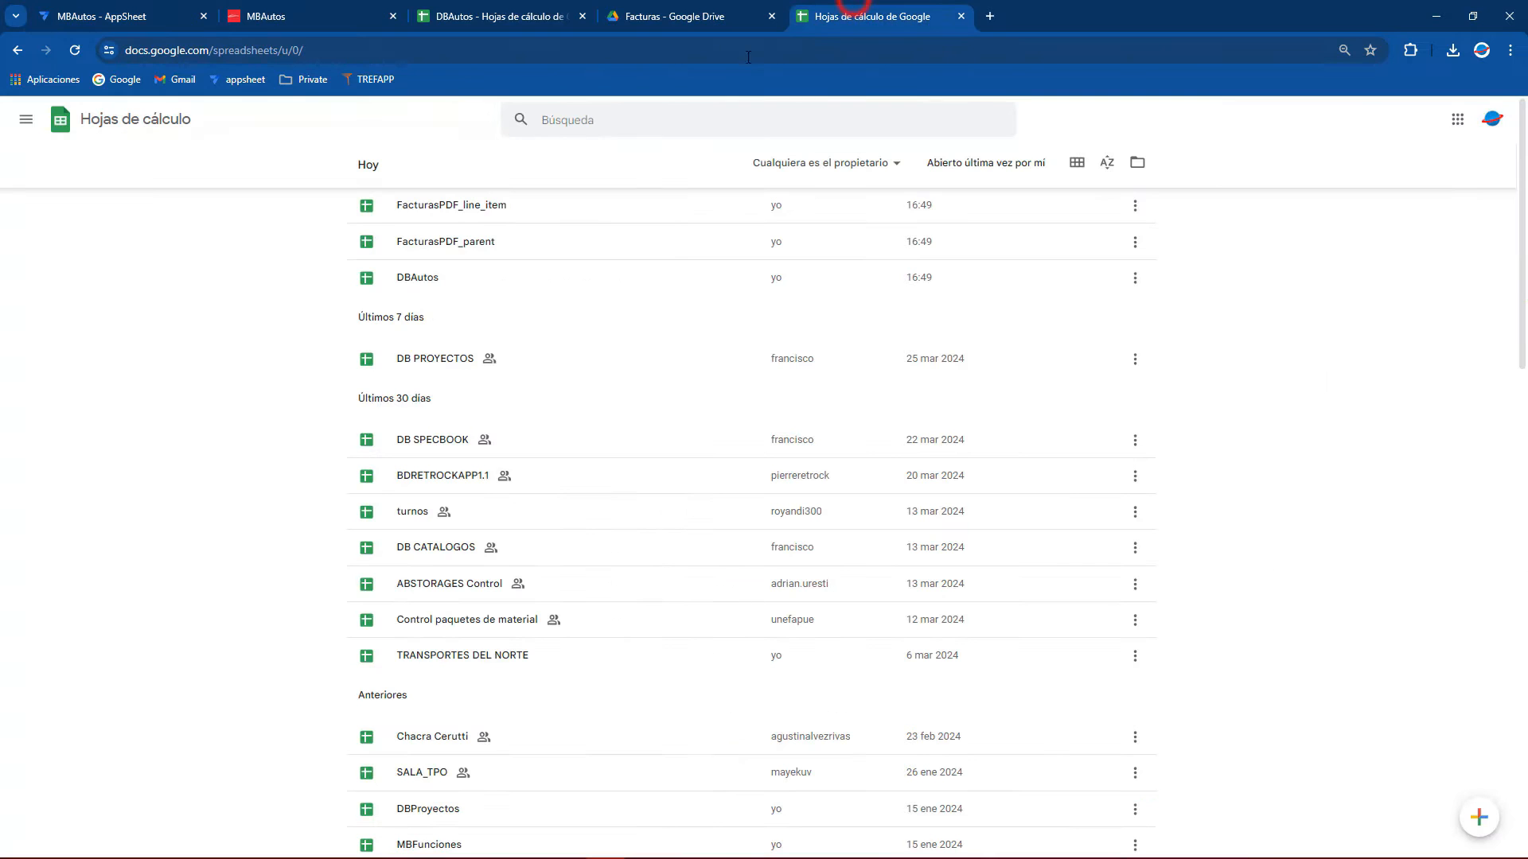
left_click(450, 242)
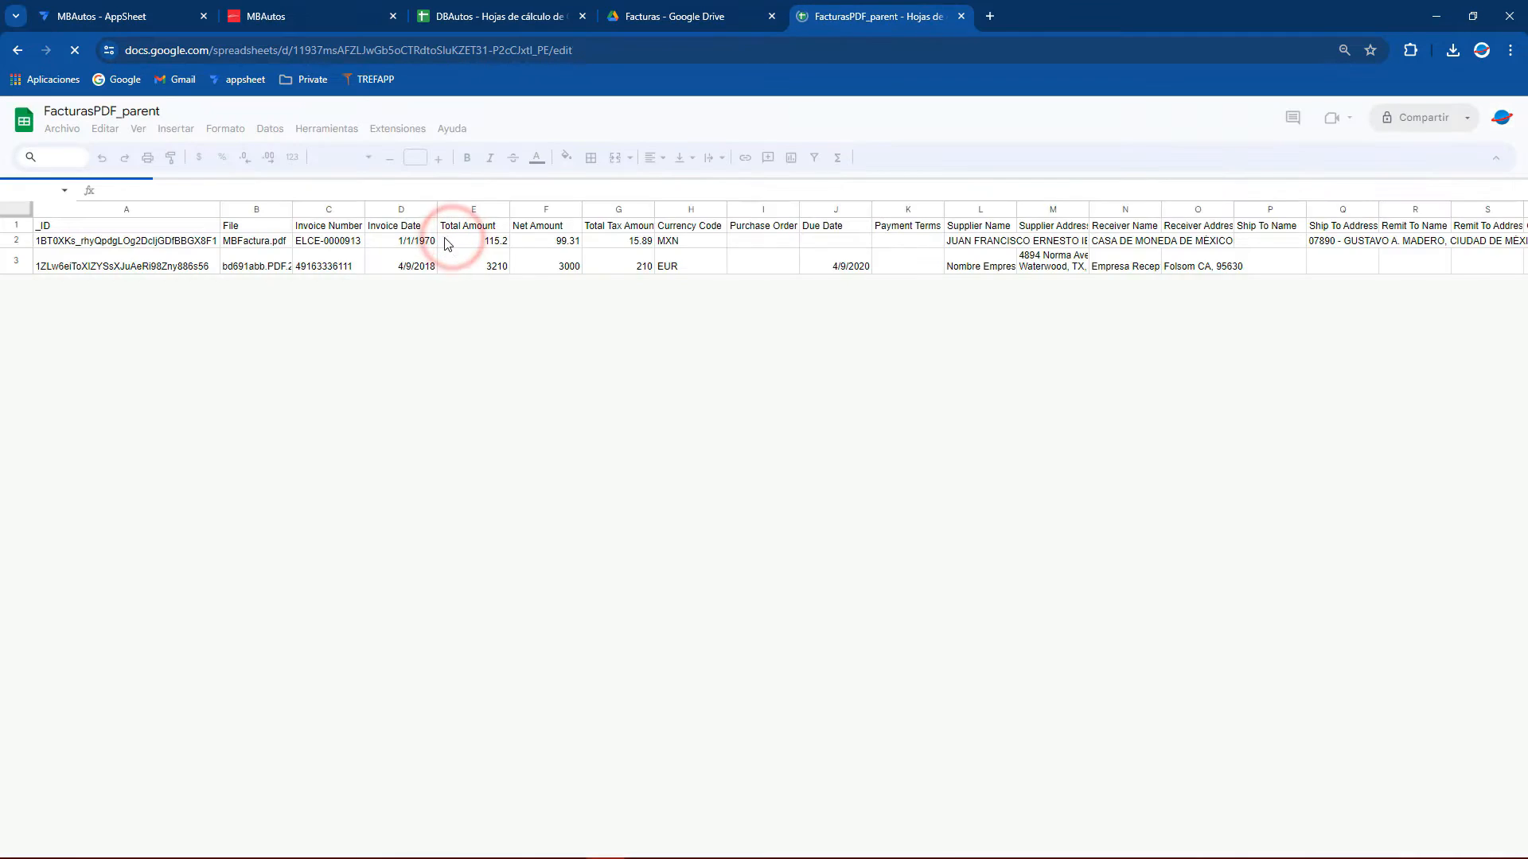
left_click_drag(332, 225, 337, 272)
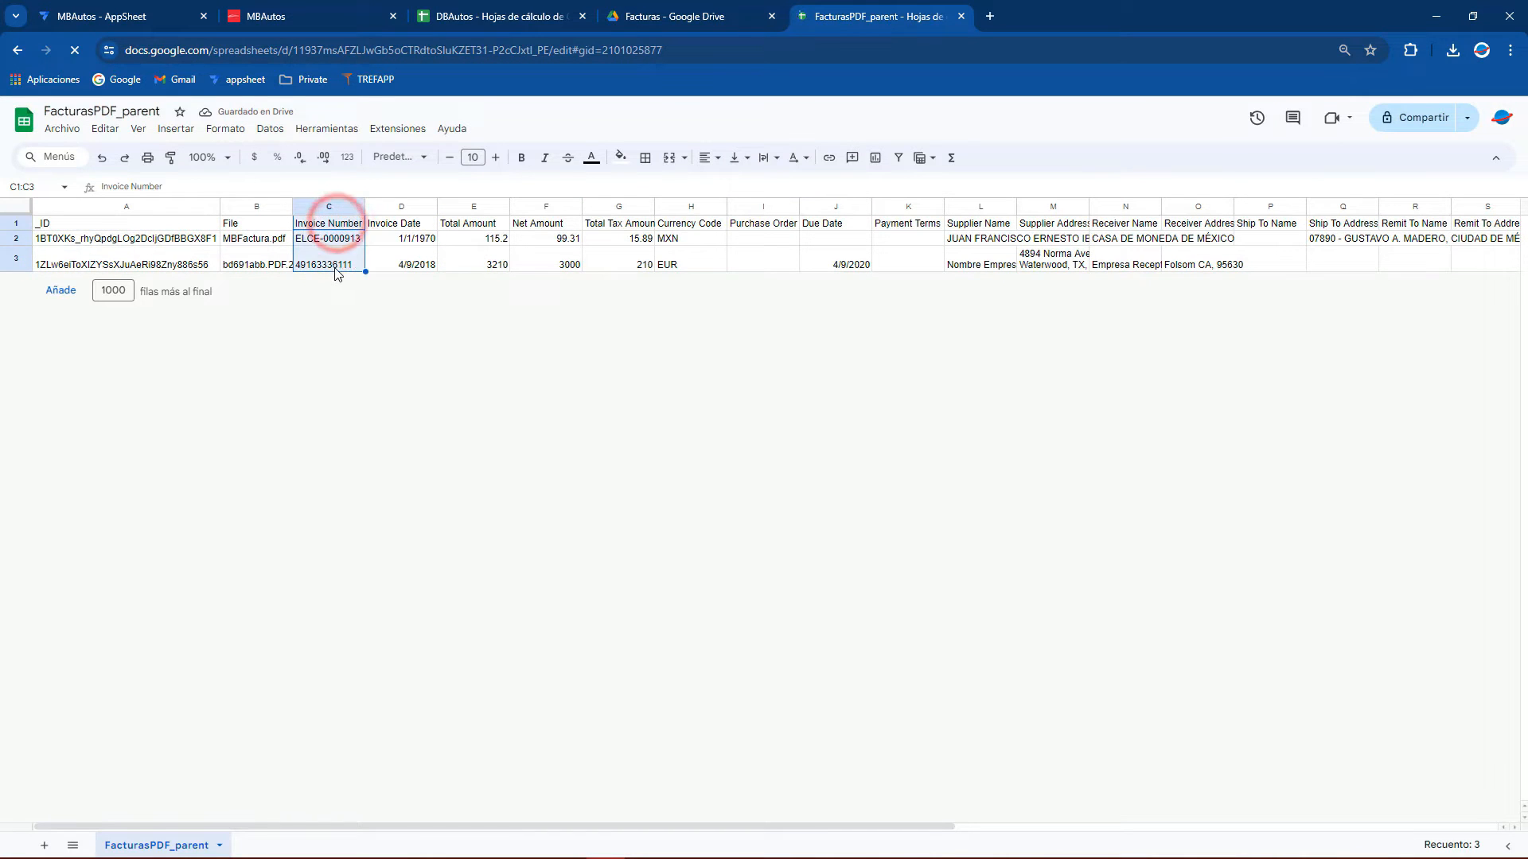
left_click(337, 240)
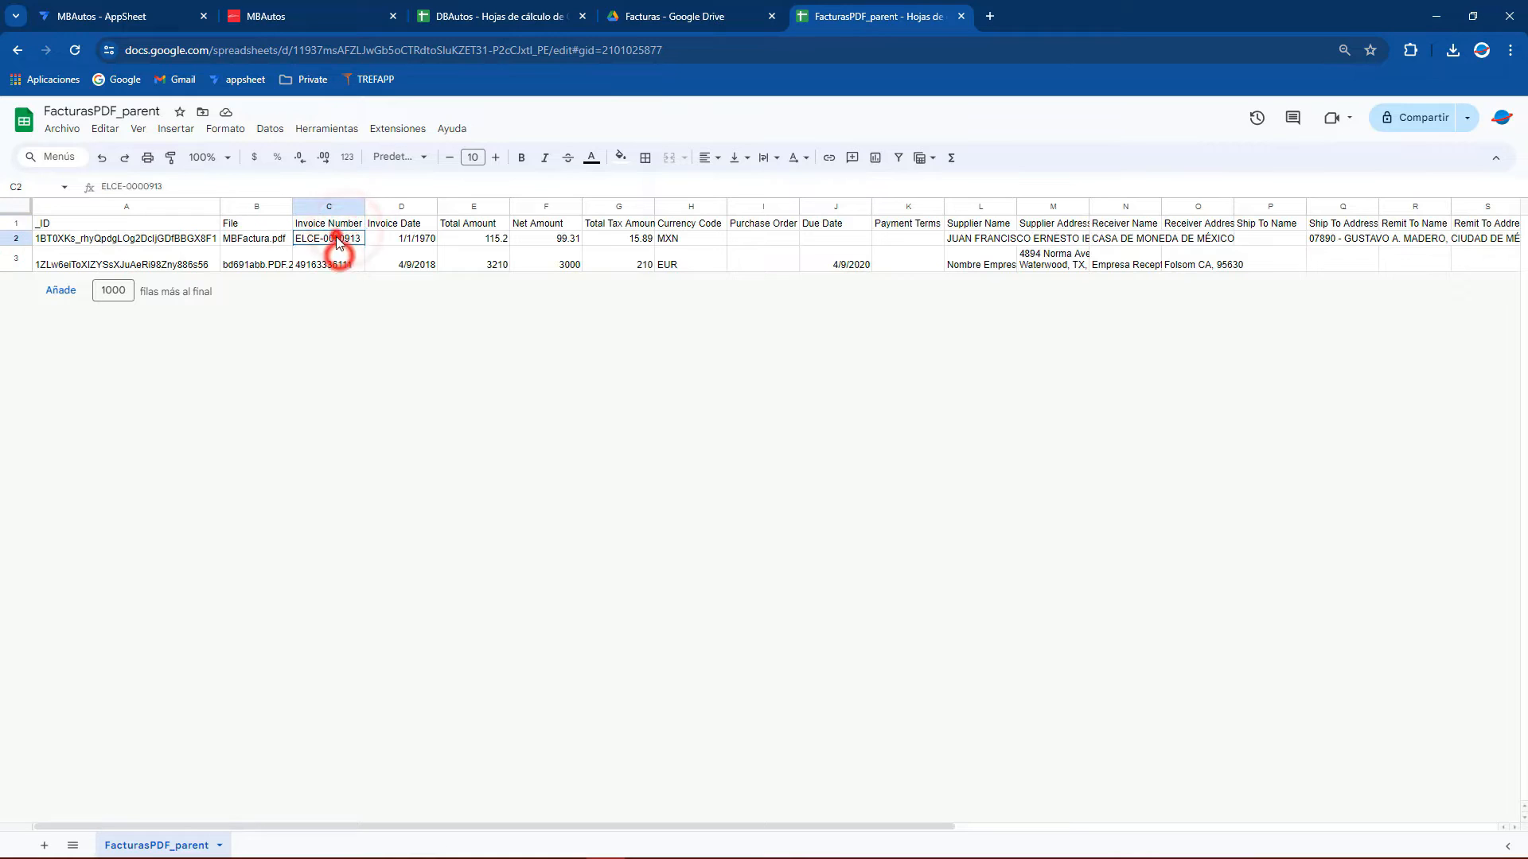
left_click(177, 14)
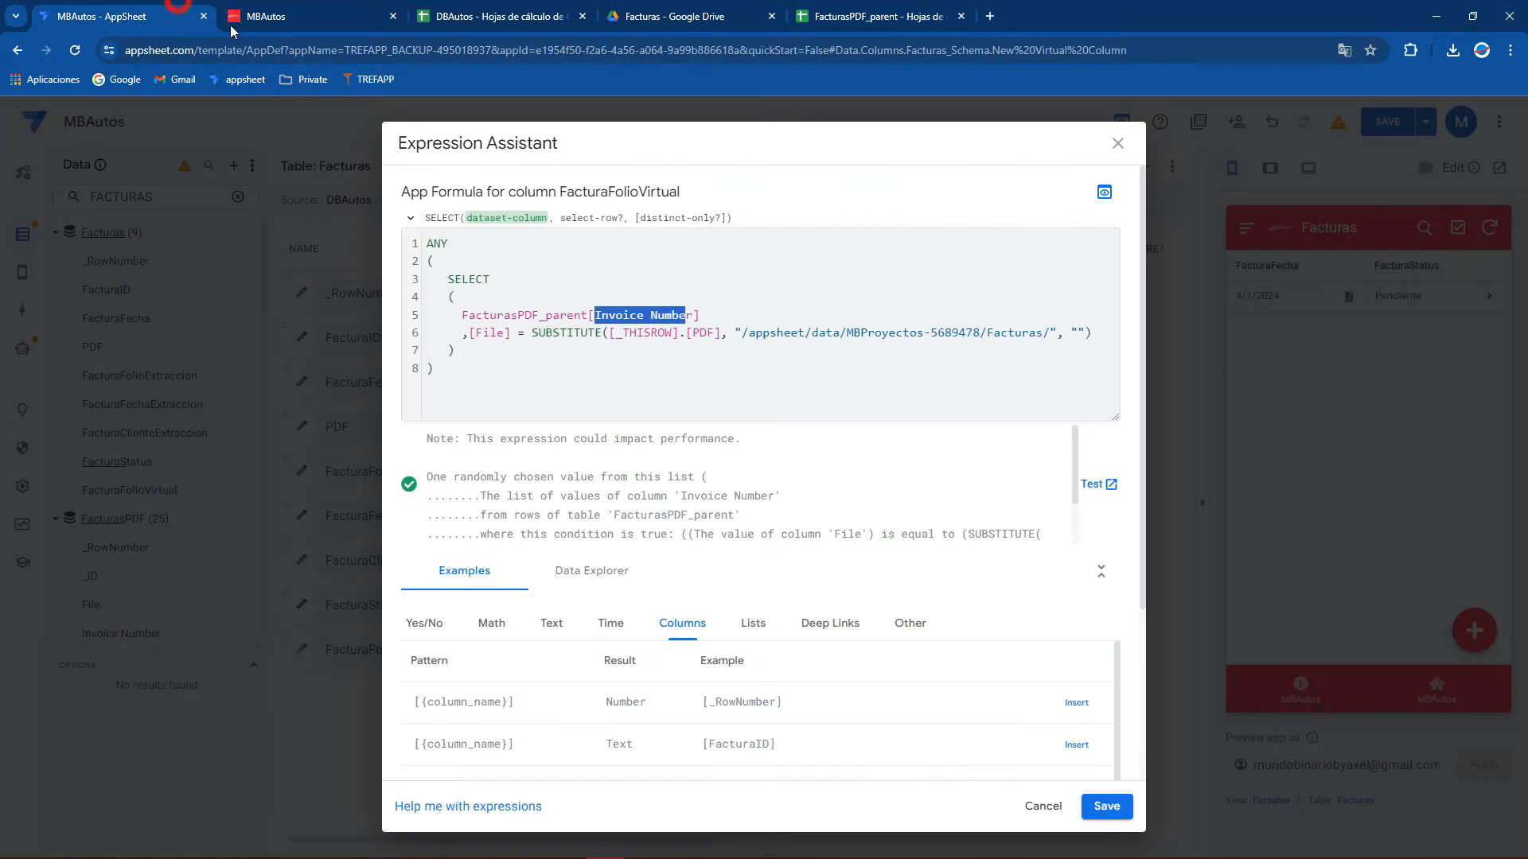
Check the formula's [File] reference against the File column in FacturasPDF_parent, and highlight the formula's [_THISROW].[PDF] reference
double_click(481, 332)
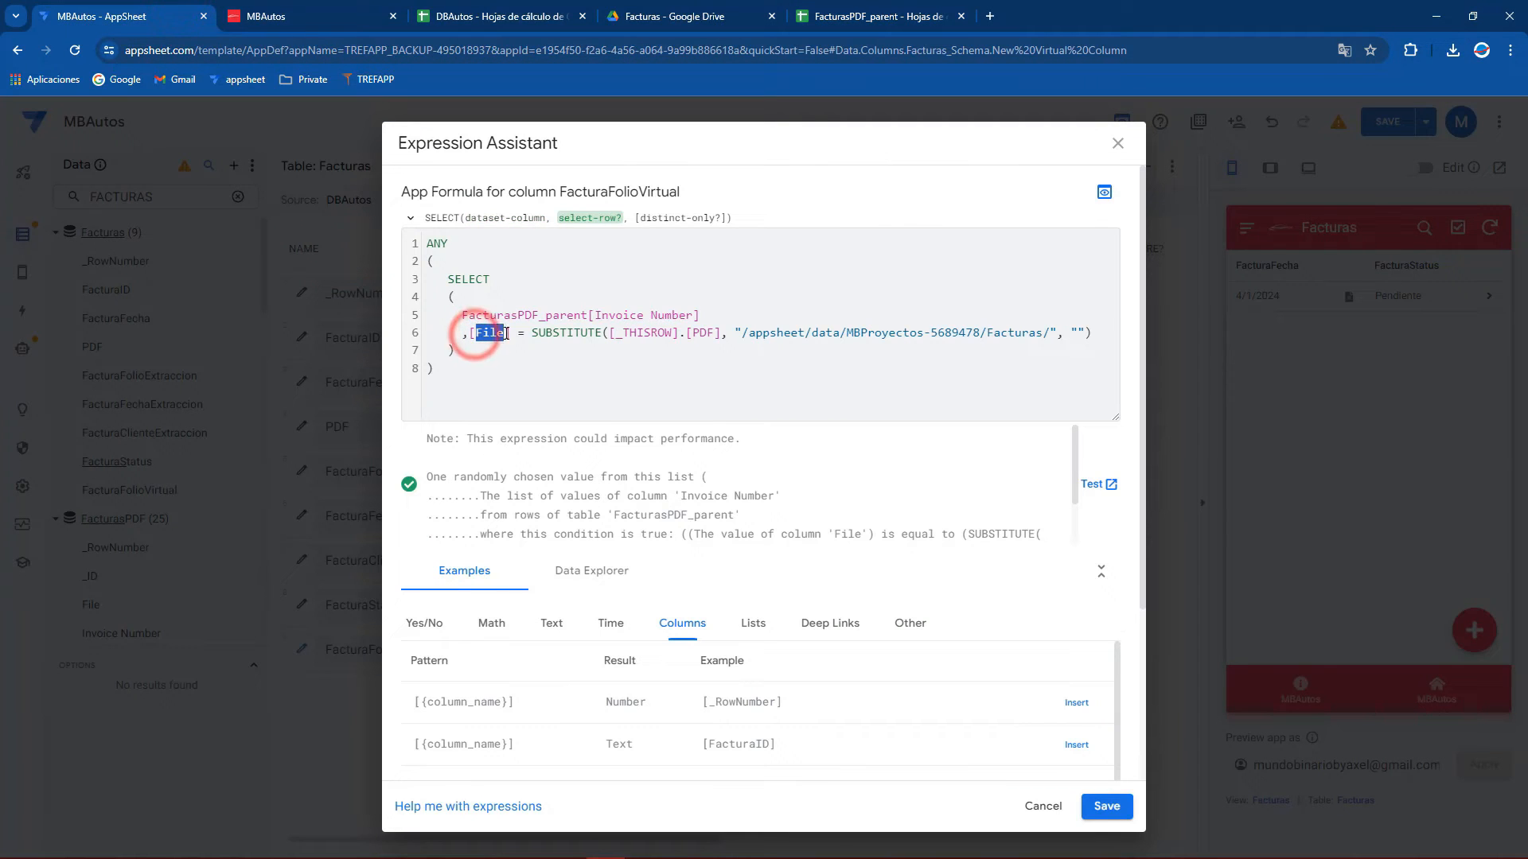
left_click(819, 14)
left_click(248, 226)
left_click(249, 240)
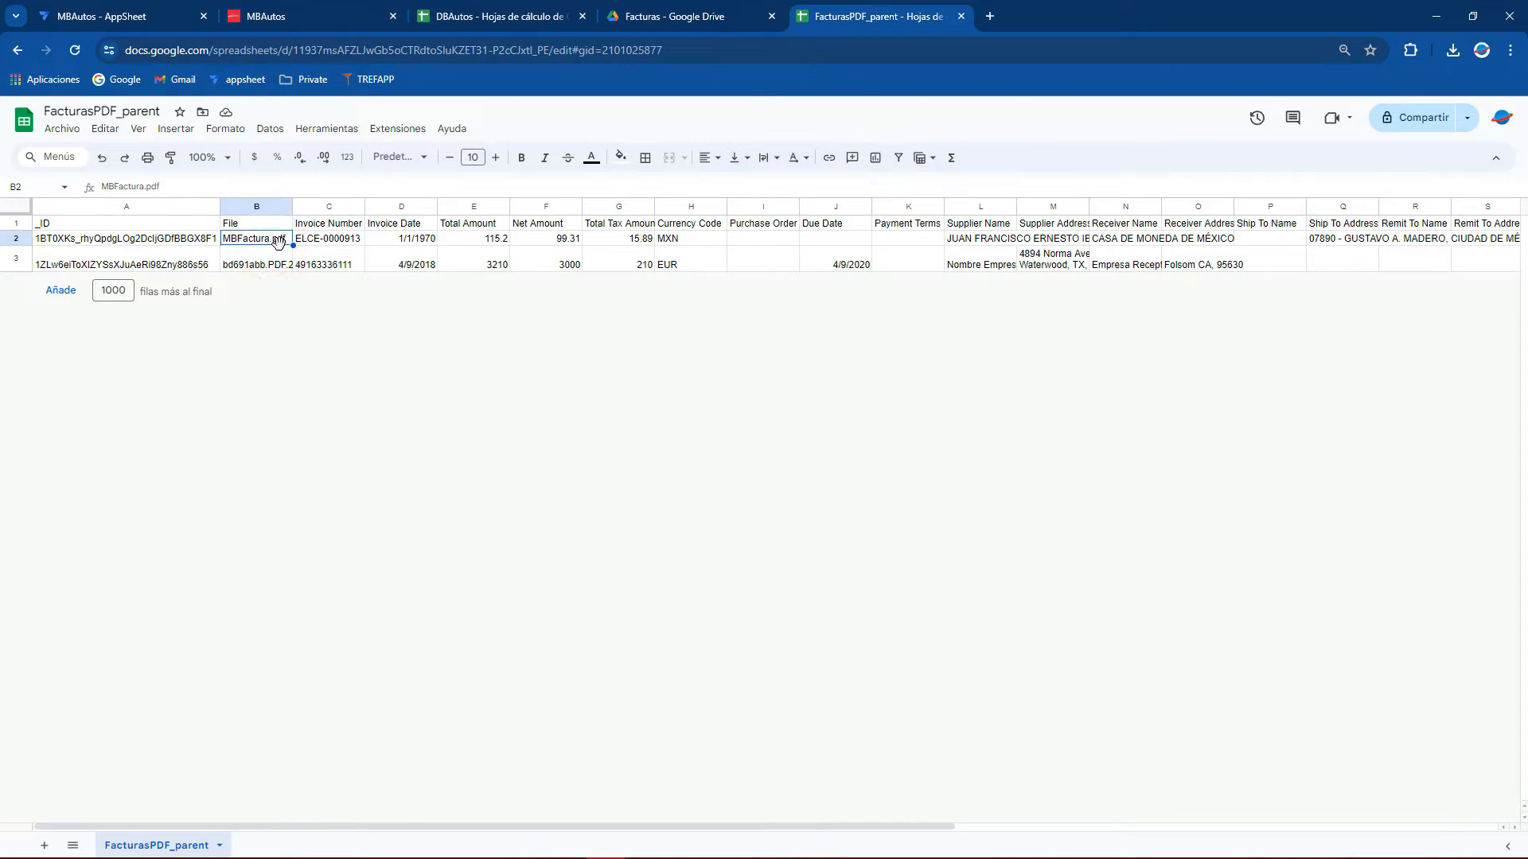
left_click(163, 18)
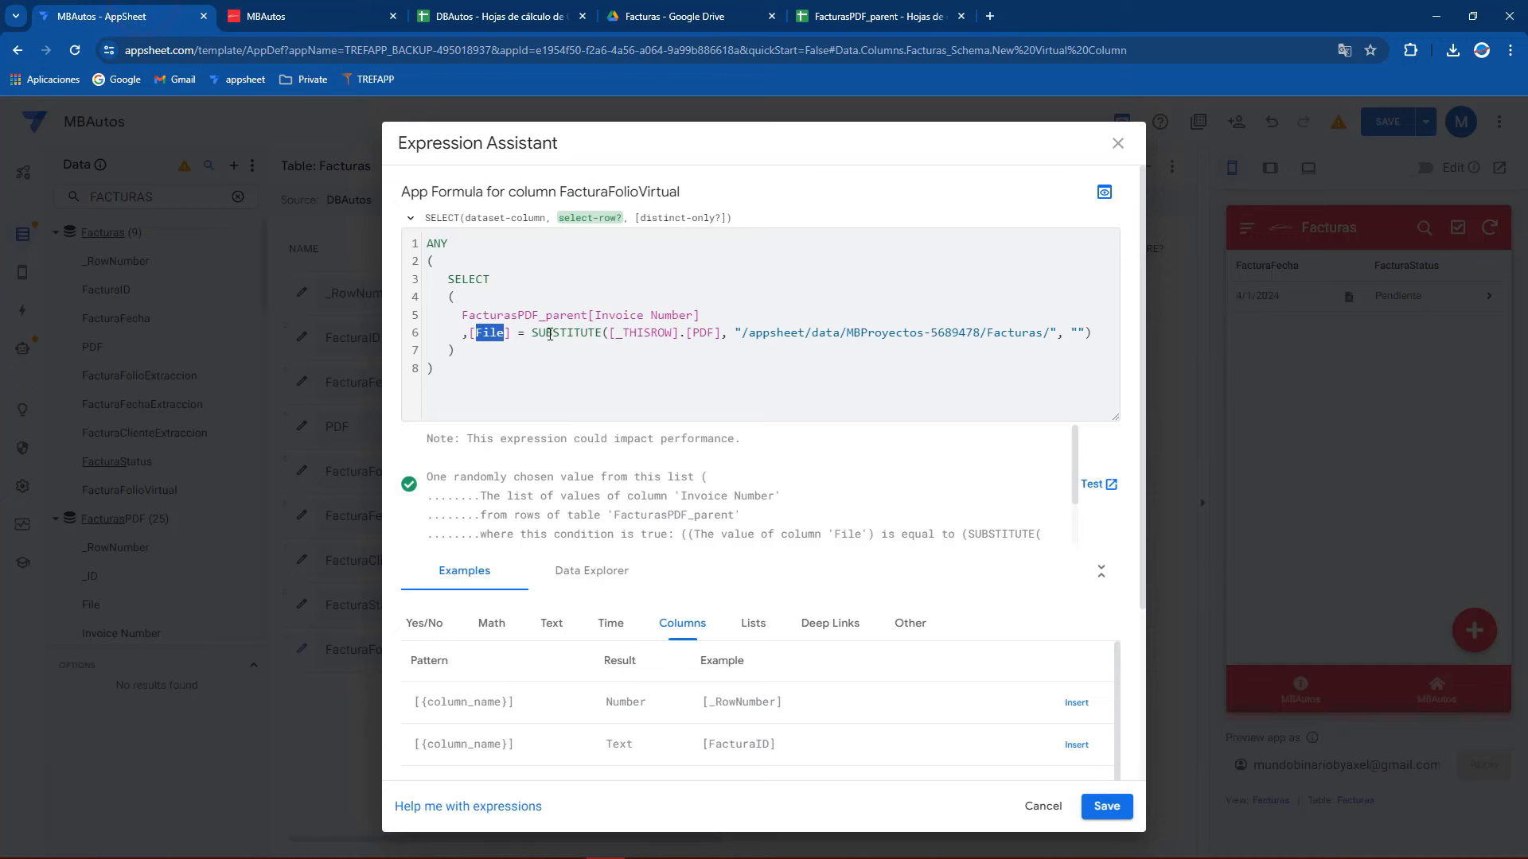
double_click(636, 332)
Fill the File column cells B1:B3 of the FacturasPDF_parent spreadsheet with blue
left_click(879, 16)
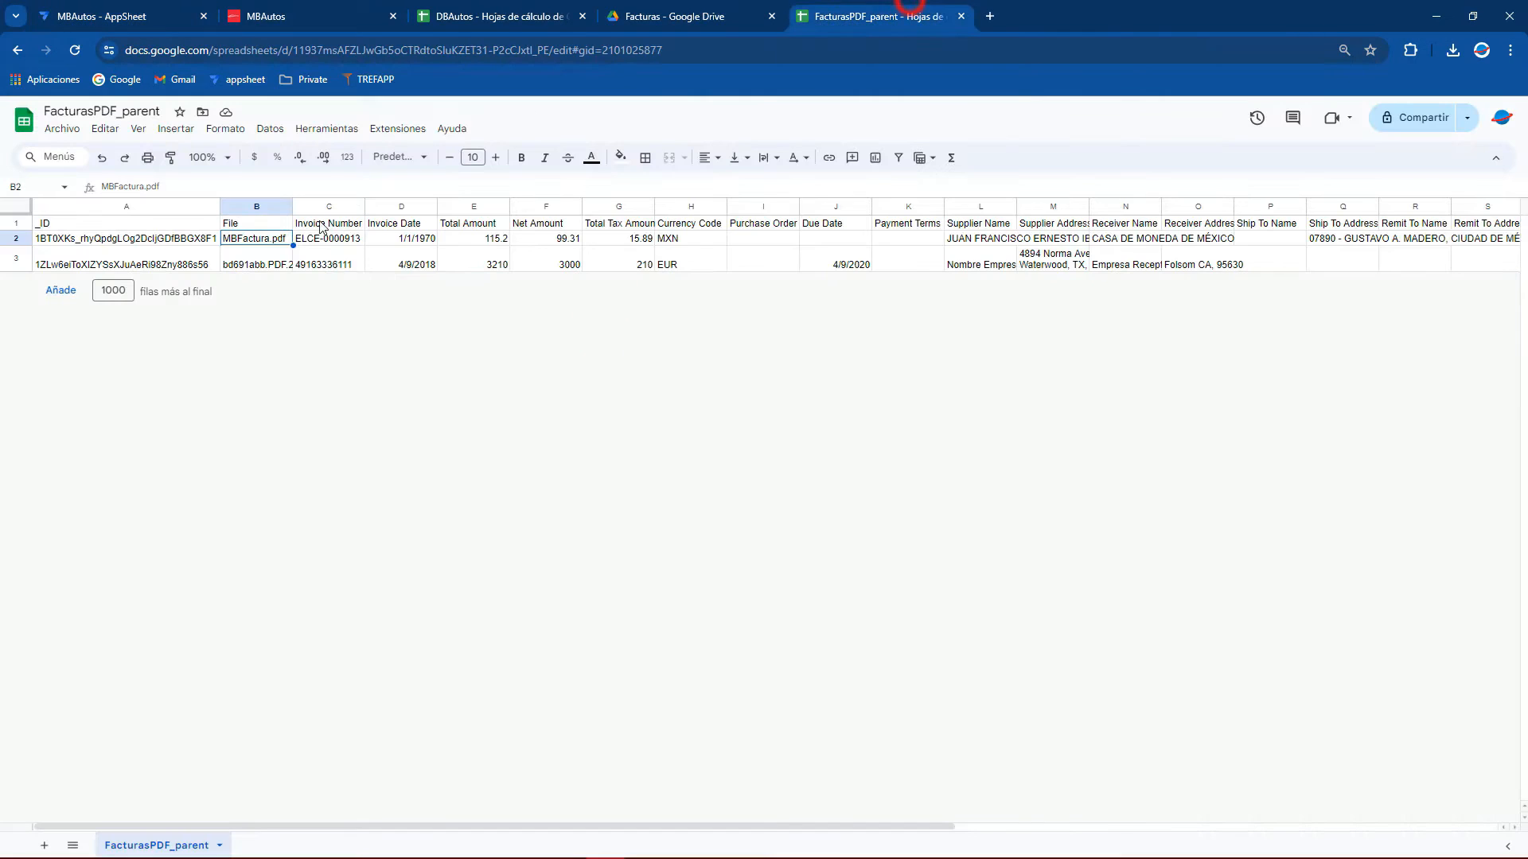
left_click_drag(268, 225, 270, 263)
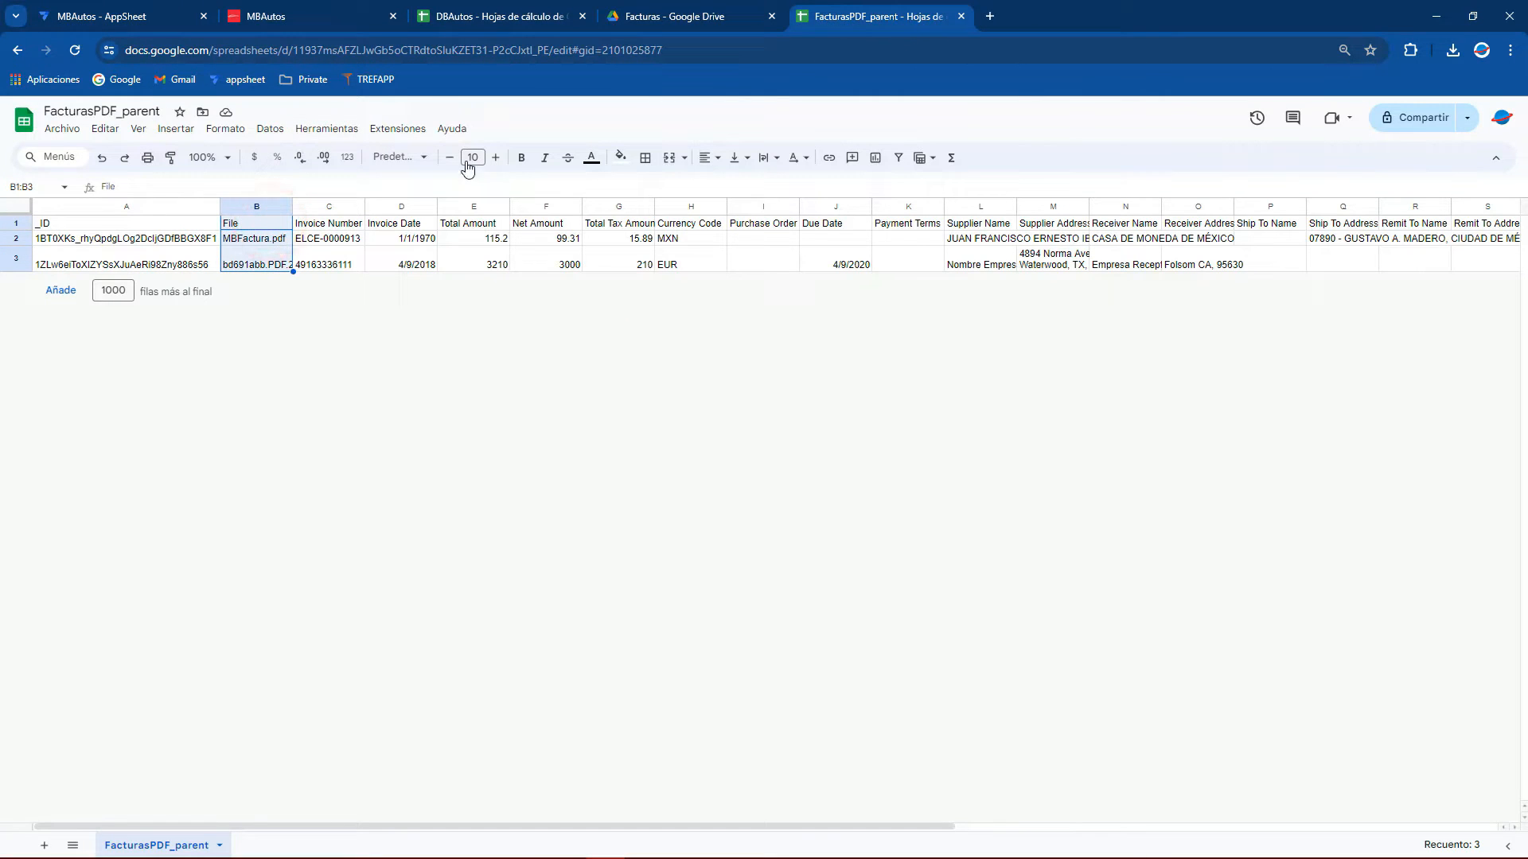
left_click(619, 157)
left_click(653, 337)
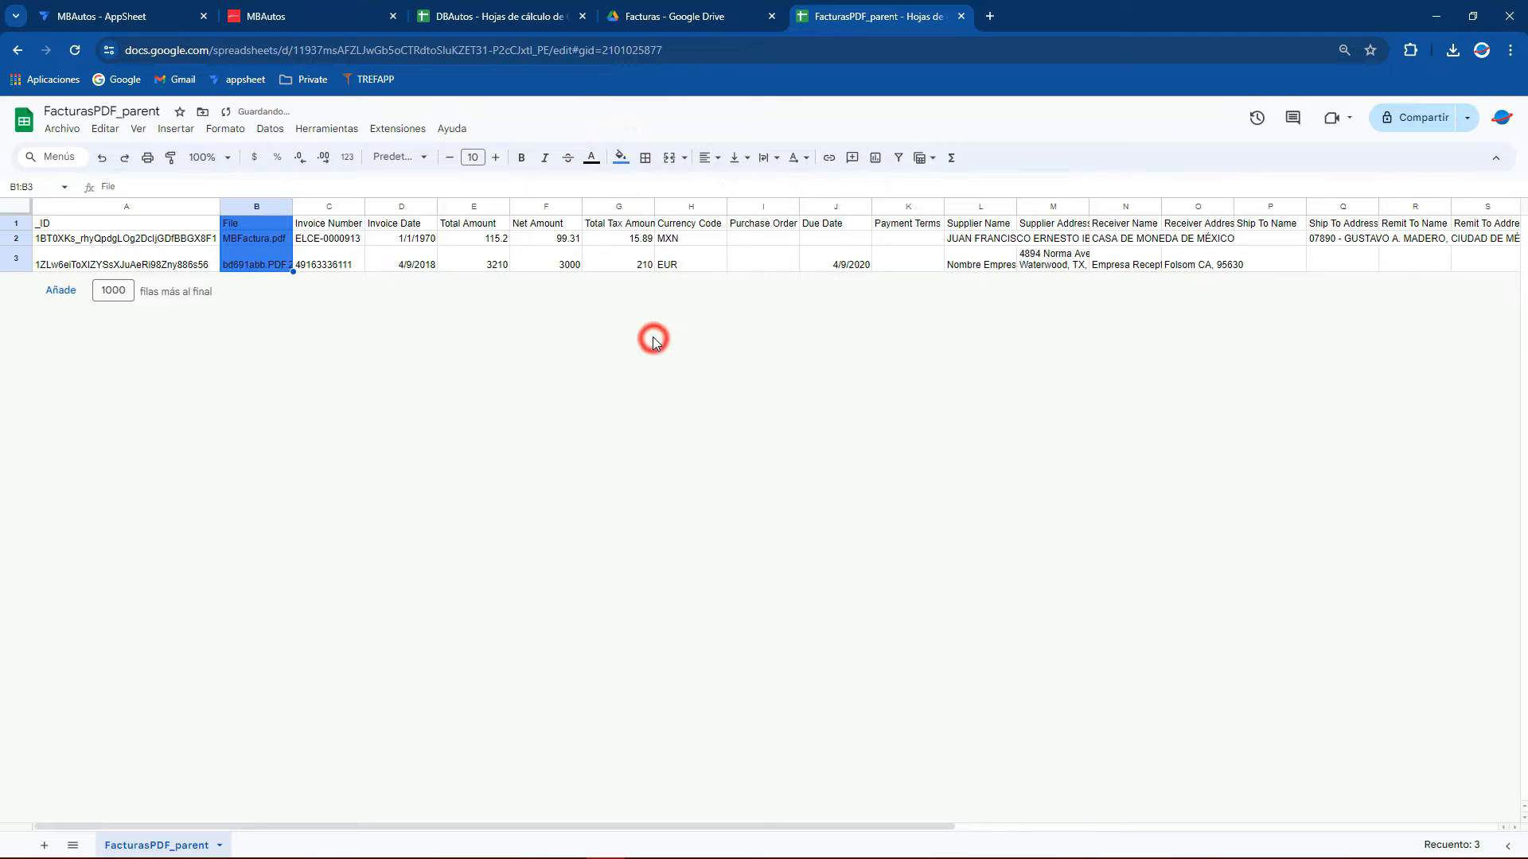
Fill the PDF column cells C1:C2 on the Facturas sheet of DBAutos with blue
left_click(501, 15)
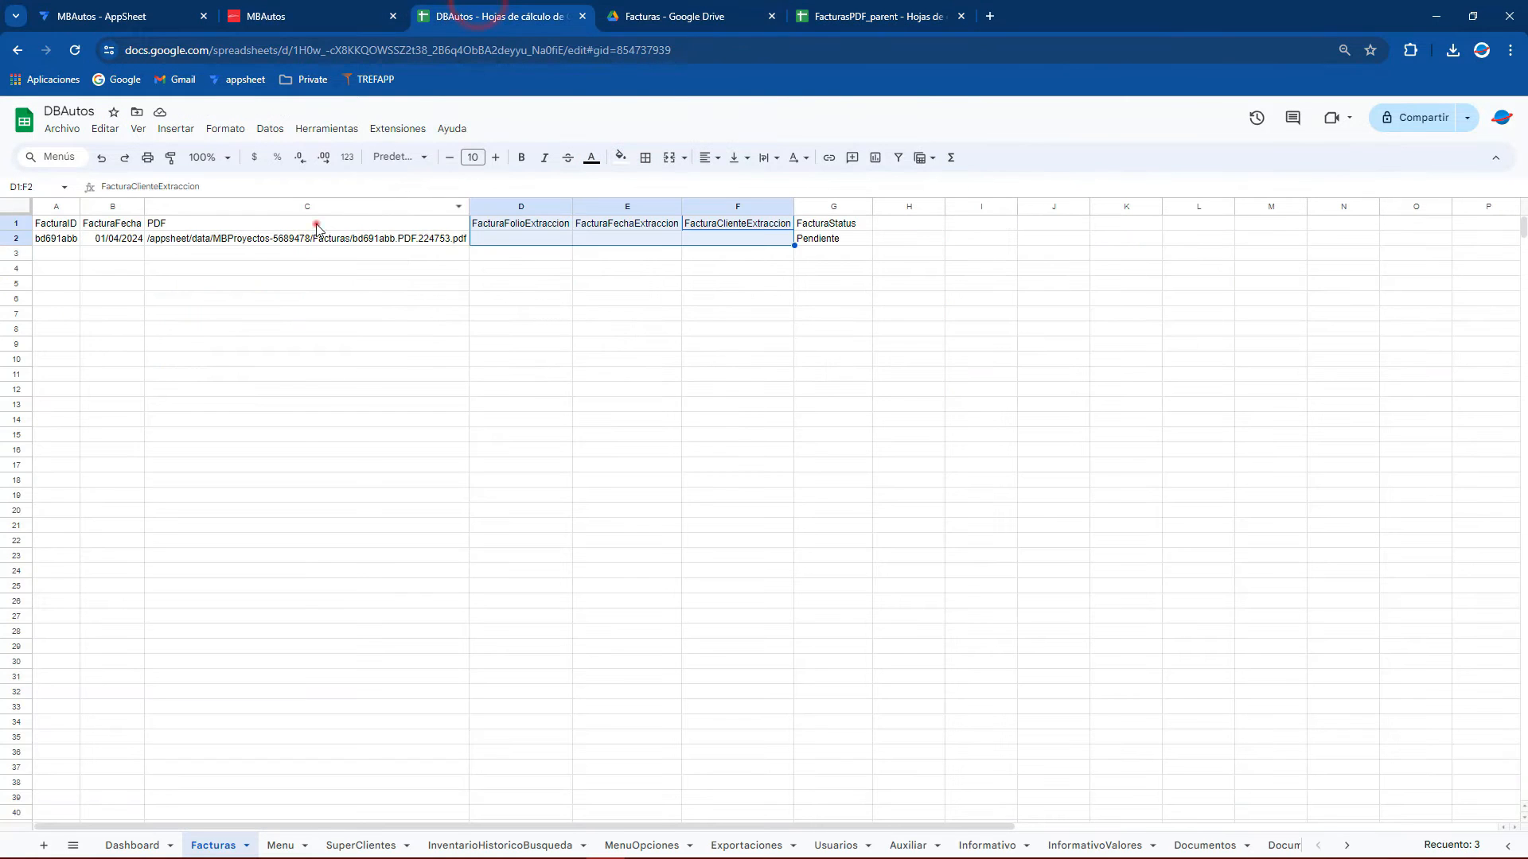
left_click_drag(316, 222, 318, 238)
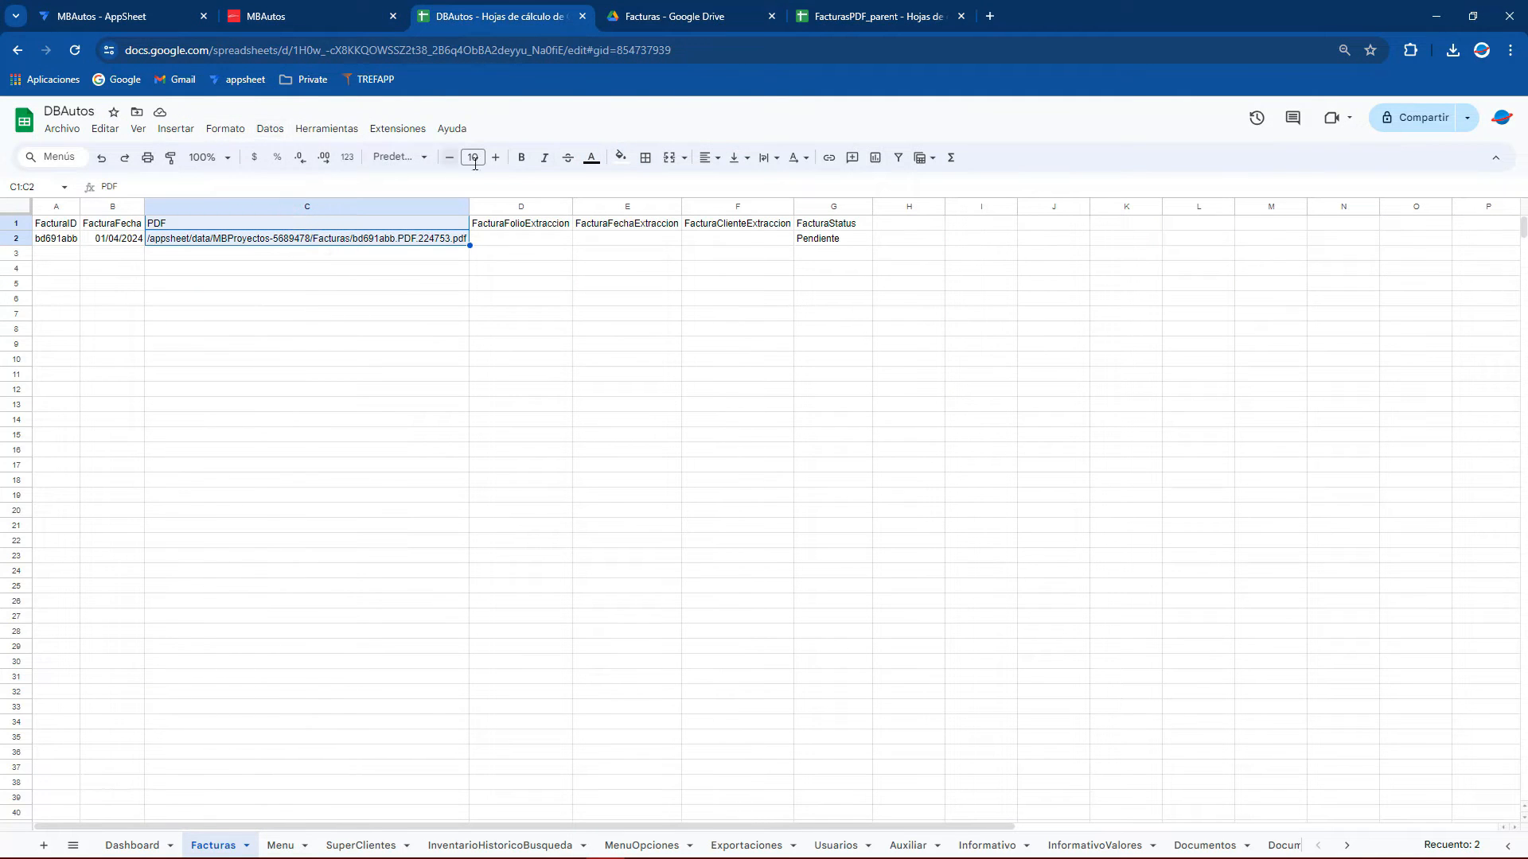
left_click(620, 157)
left_click(654, 343)
Highlight the file name within the PDF path in C2 and compare it with the File column of FacturasPDF_parent
left_click(426, 295)
double_click(408, 238)
left_click(351, 238)
left_click_drag(351, 238, 450, 243)
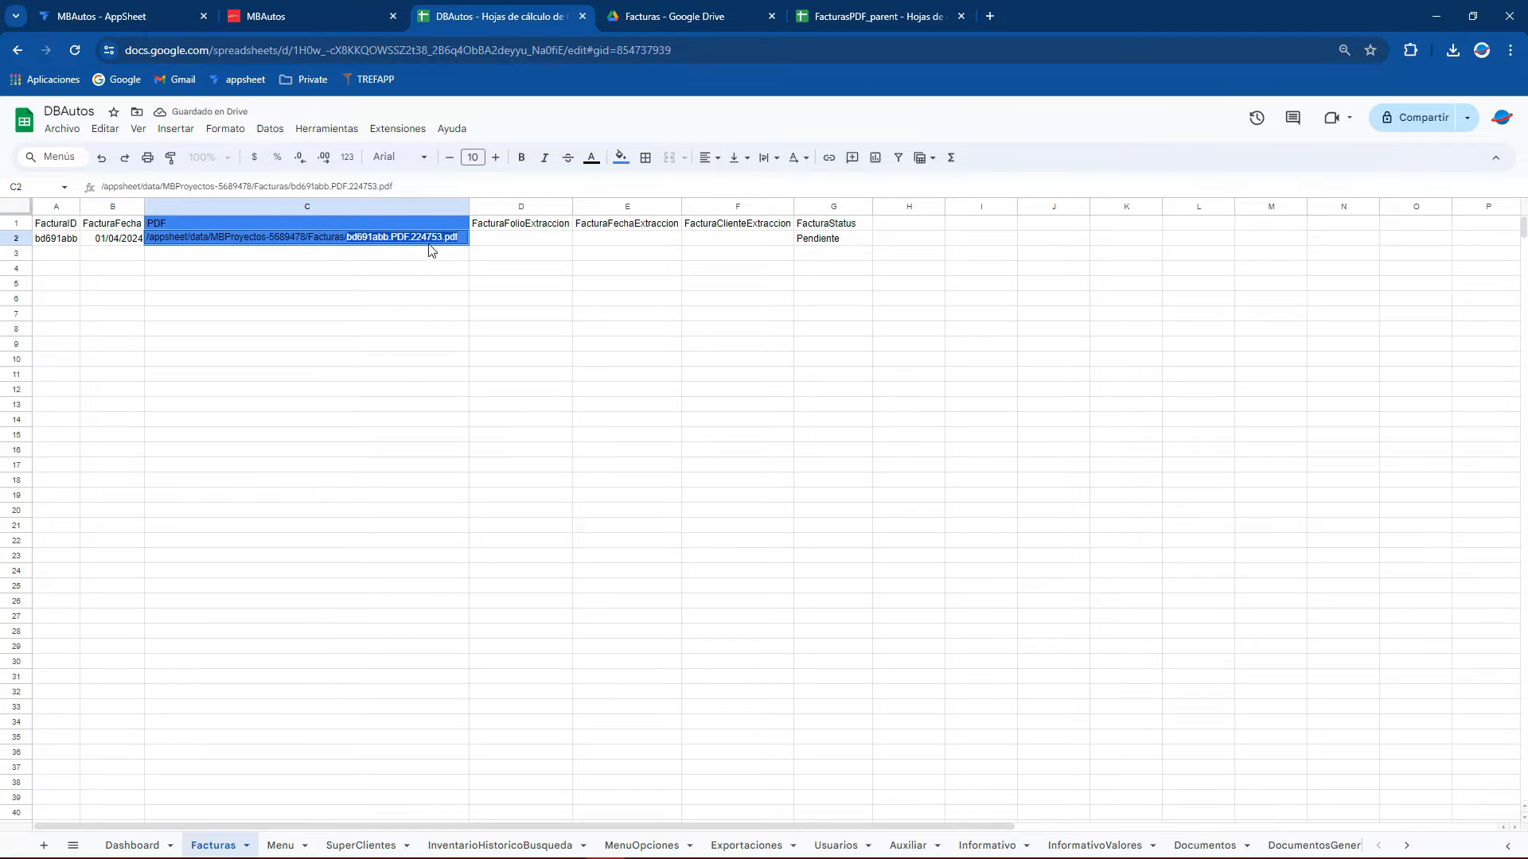
left_click(845, 10)
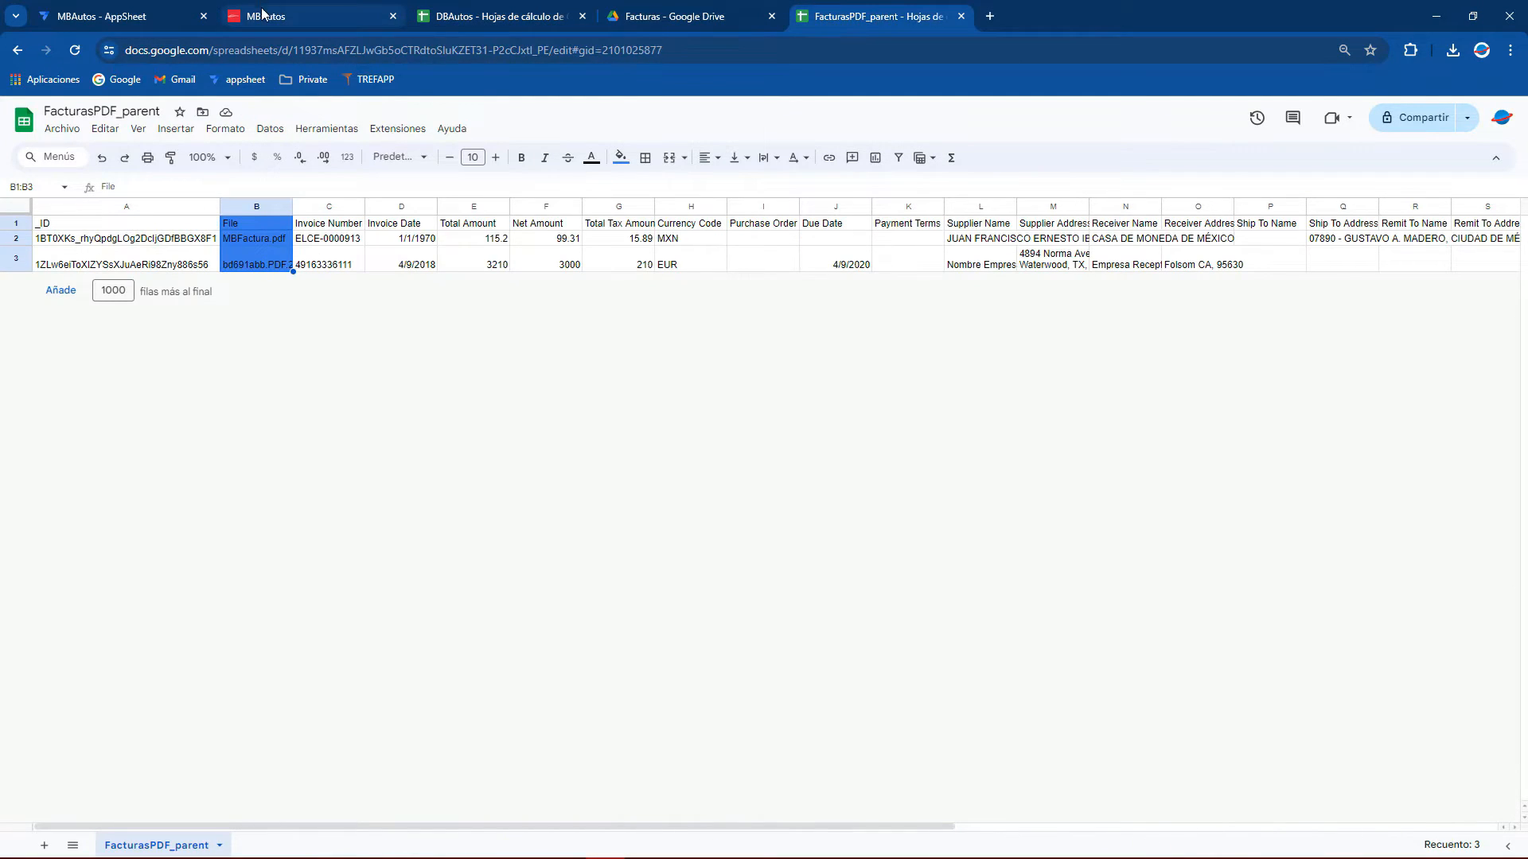
left_click(189, 11)
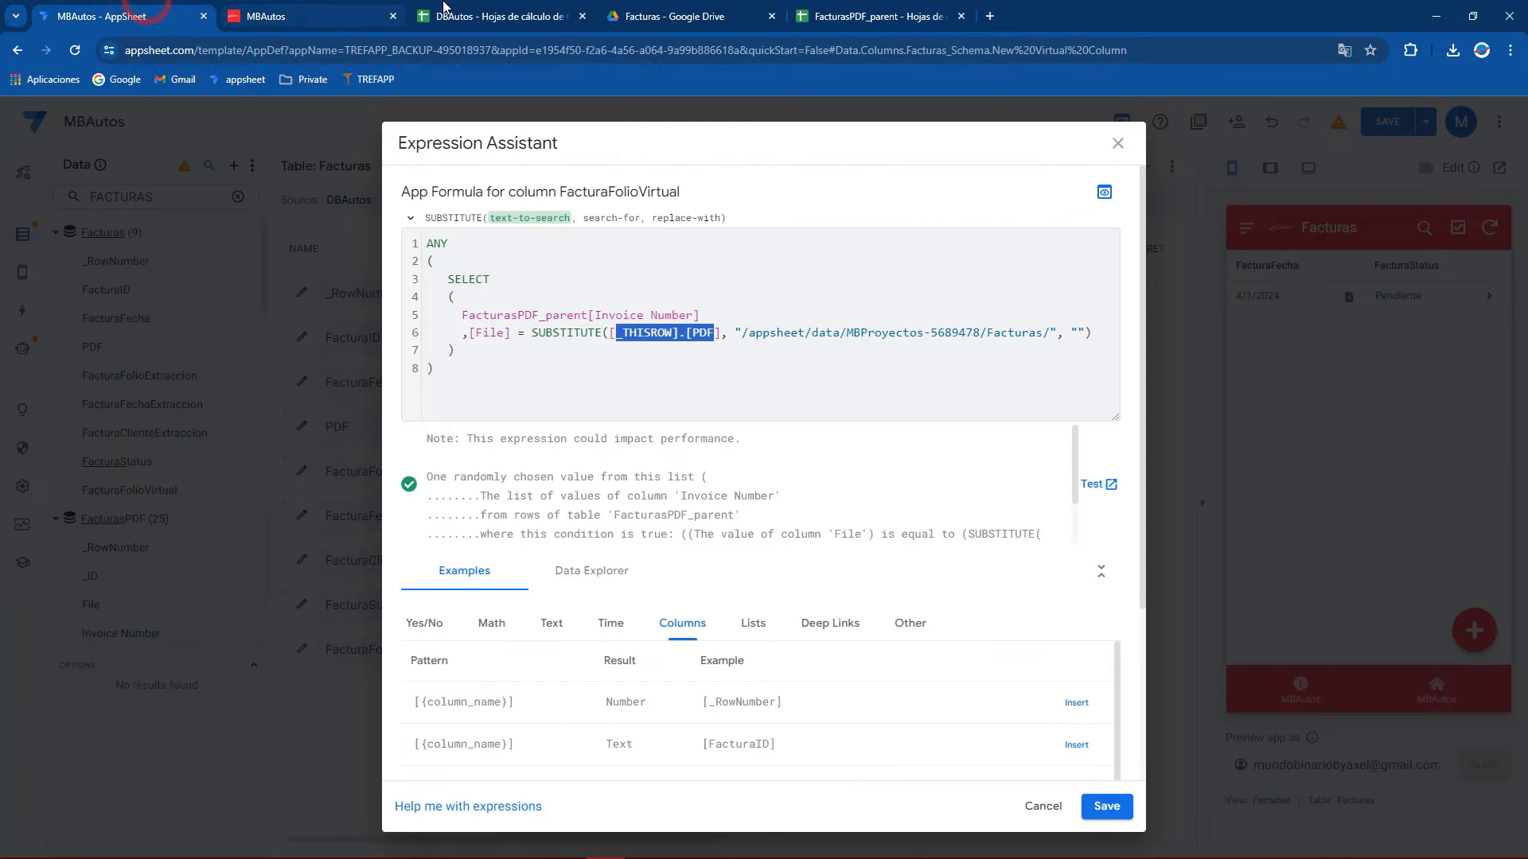
Examine the formula's SUBSTITUTE function alongside the folder path portion of the PDF value in the DBAutos Facturas sheet
left_click(759, 333)
double_click(547, 333)
left_click(448, 7)
left_click(216, 244)
left_click_drag(347, 237, 222, 233)
left_click(169, 10)
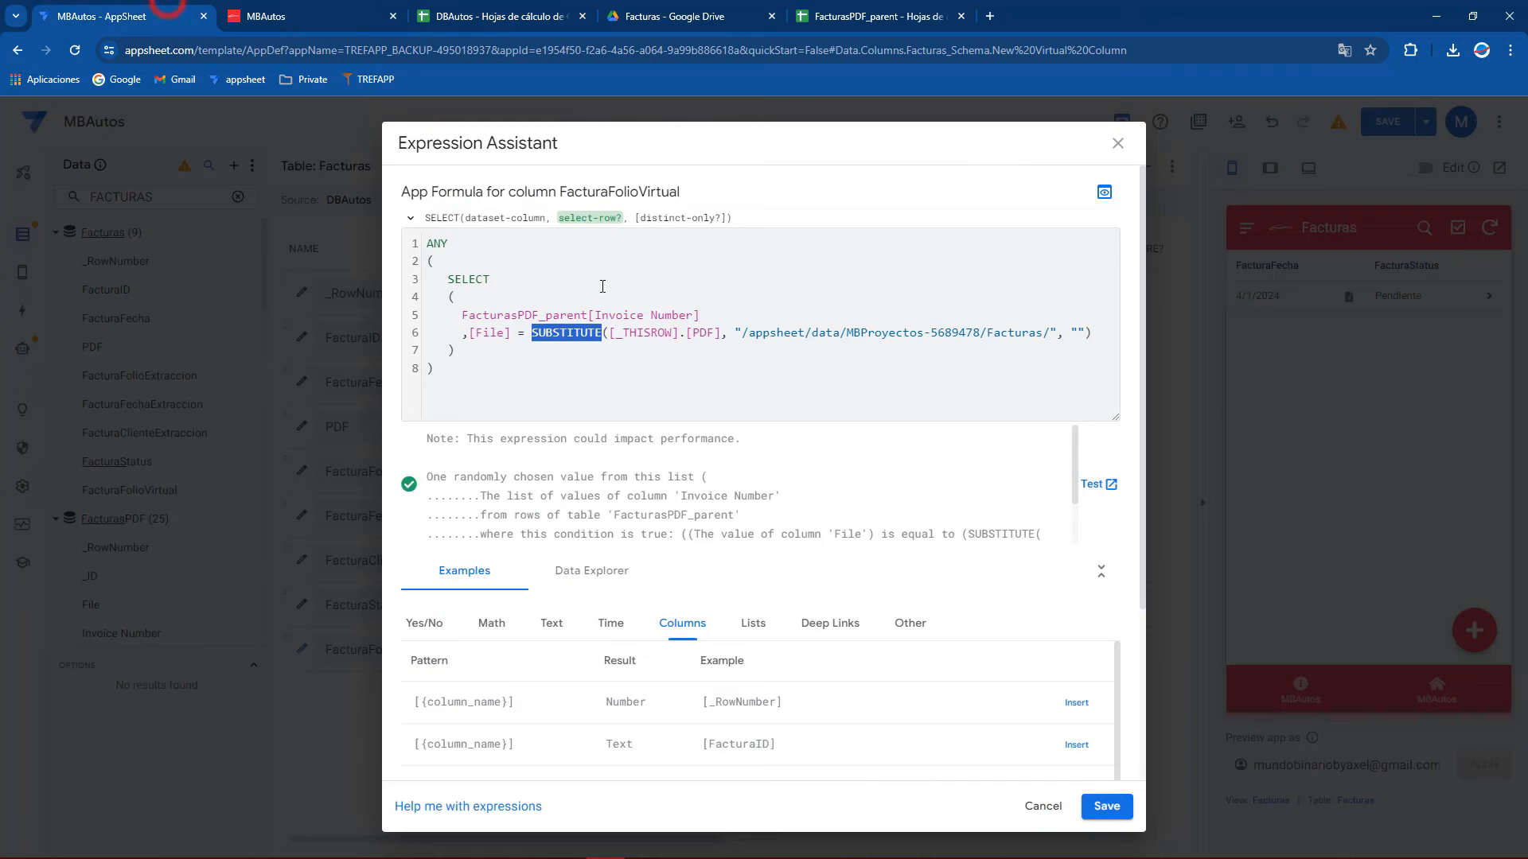
Review the folder path to search for and the empty replacement text in the SUBSTITUTE expression
left_click_drag(743, 334, 902, 335)
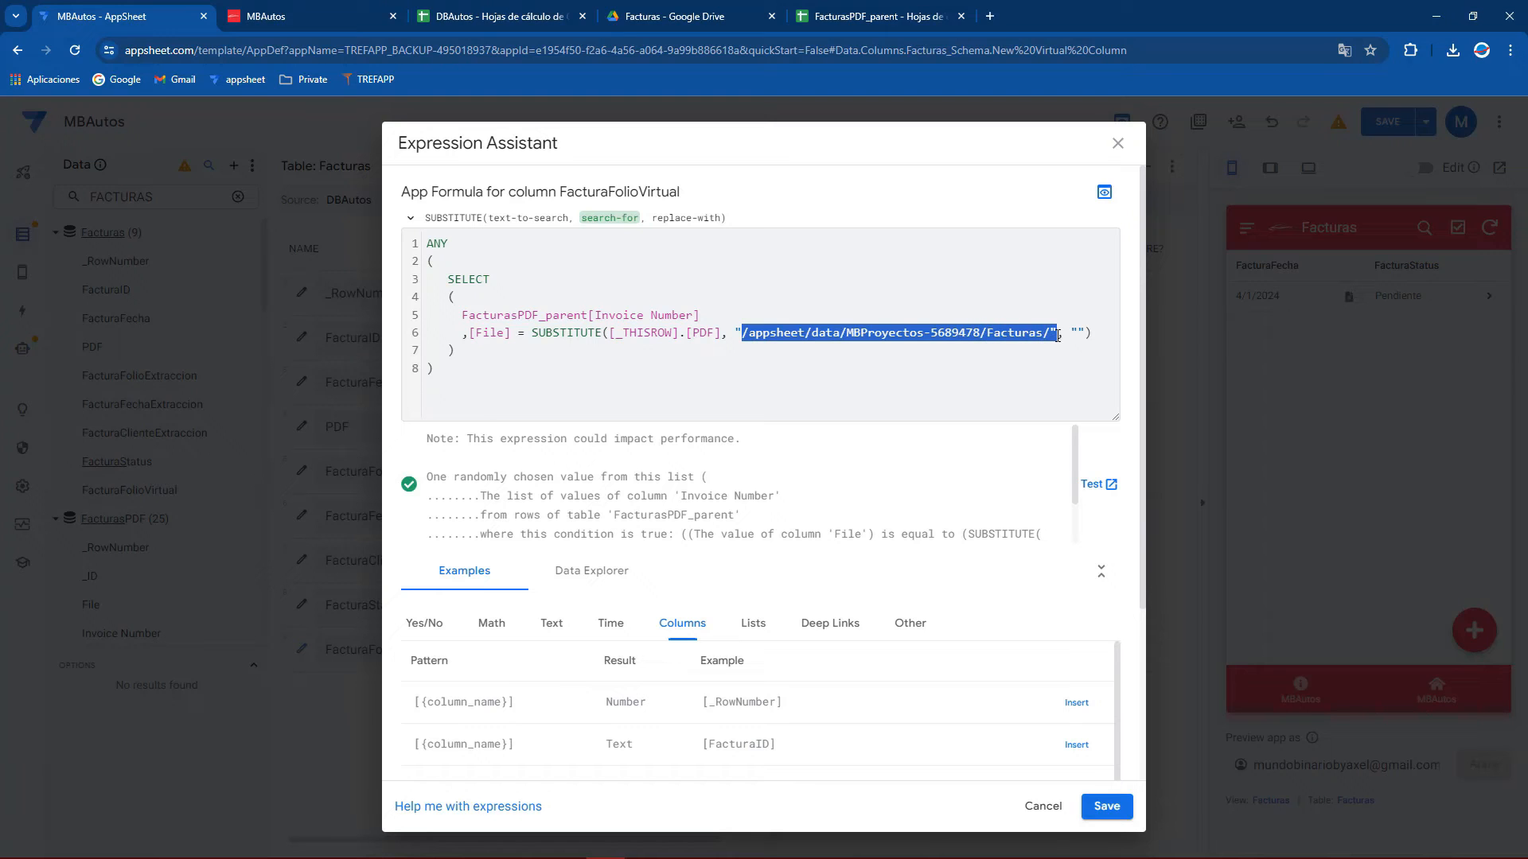
double_click(1073, 333)
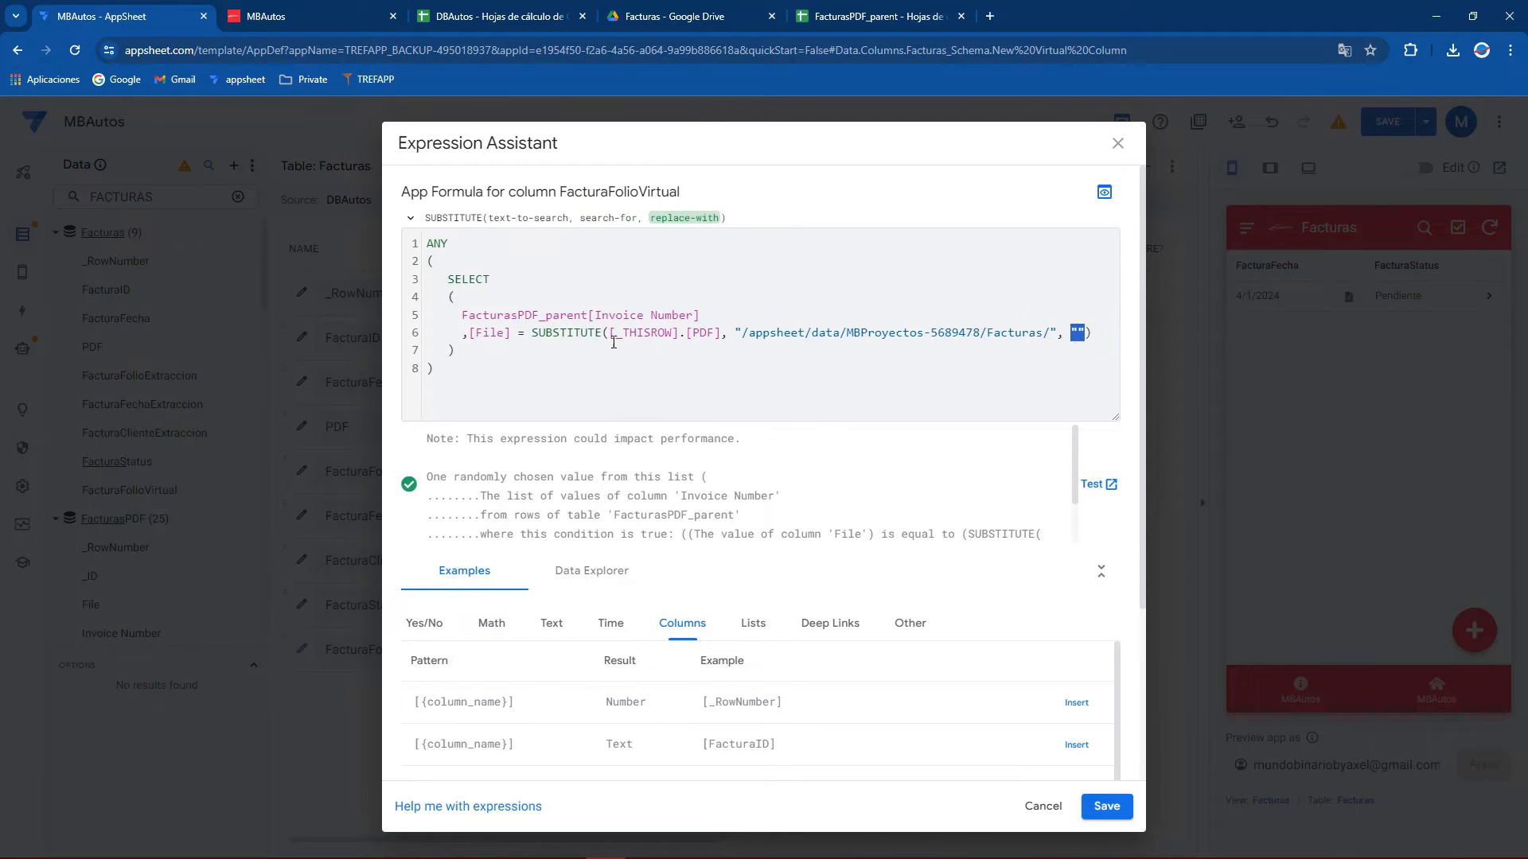
left_click_drag(514, 333, 1034, 351)
Save the formula, the FacturaFolioVirtual column and the app, and open the pending invoice's details in the preview to check the folio
left_click(1106, 806)
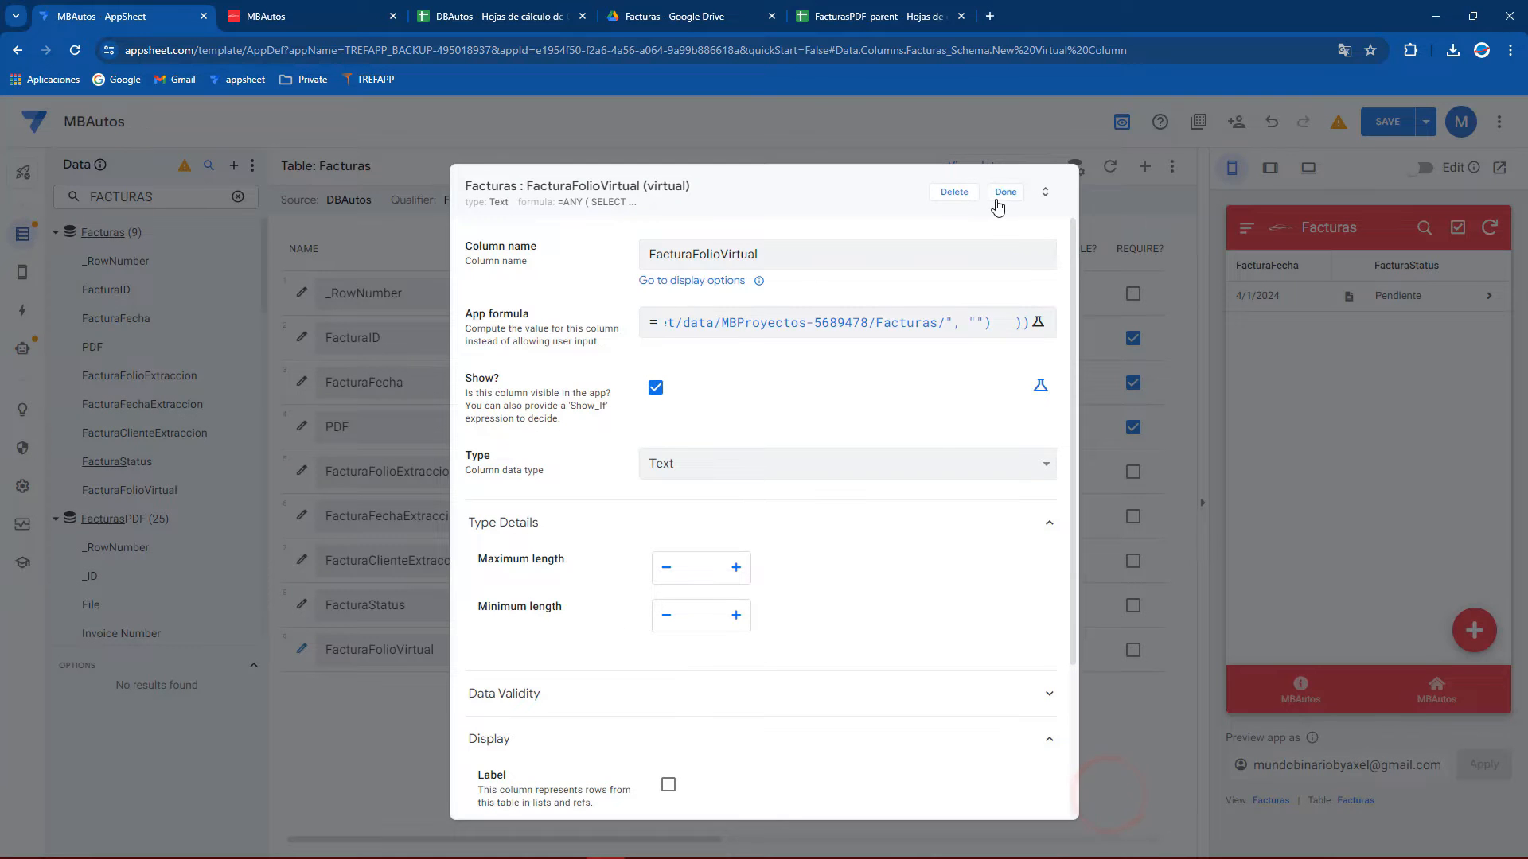
left_click(996, 199)
left_click(1397, 122)
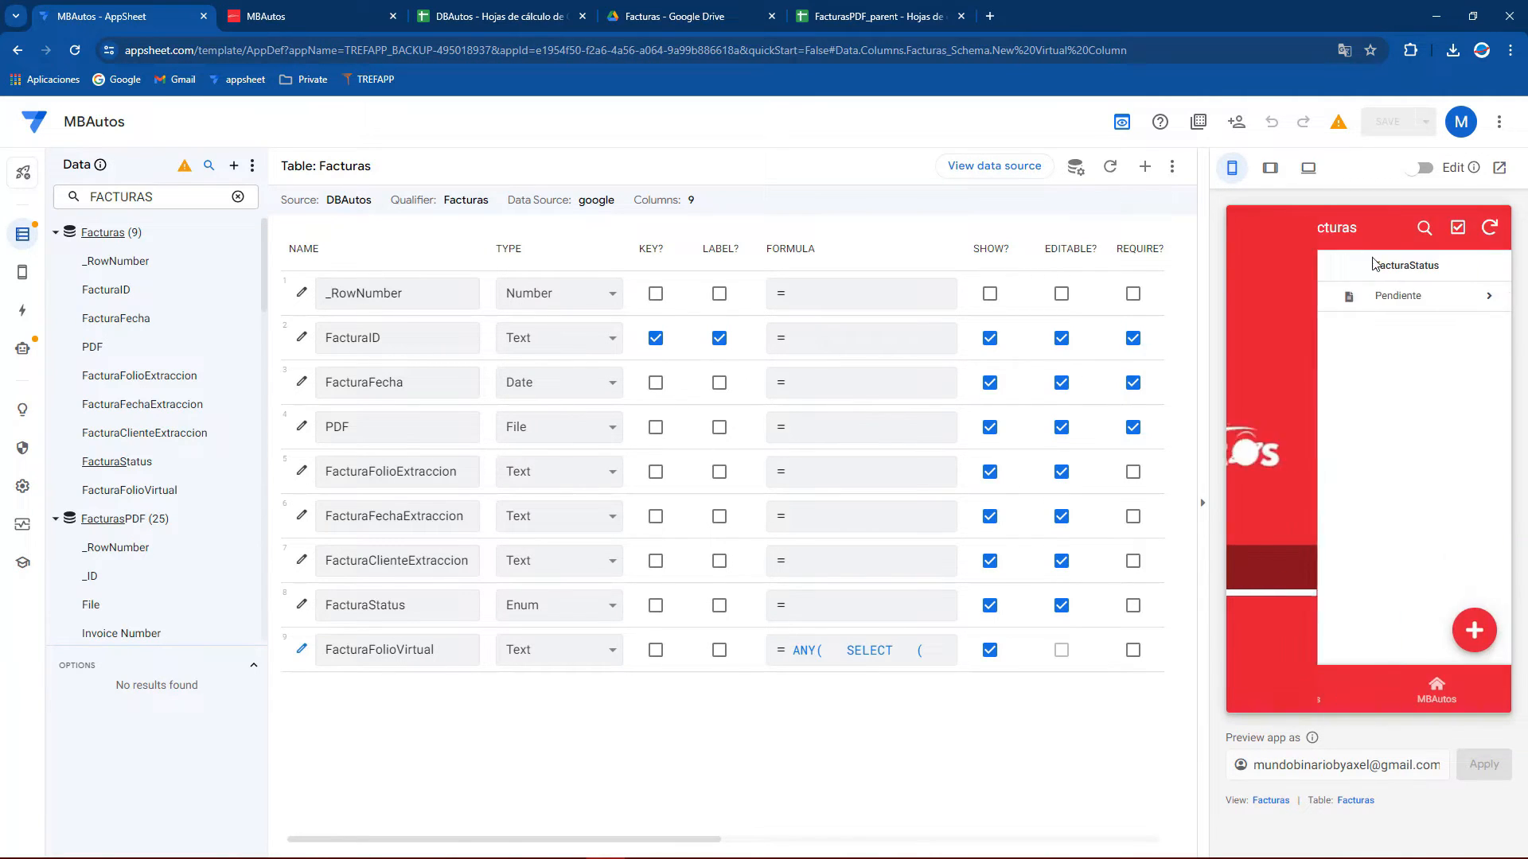
left_click(1377, 308)
left_click(1265, 474)
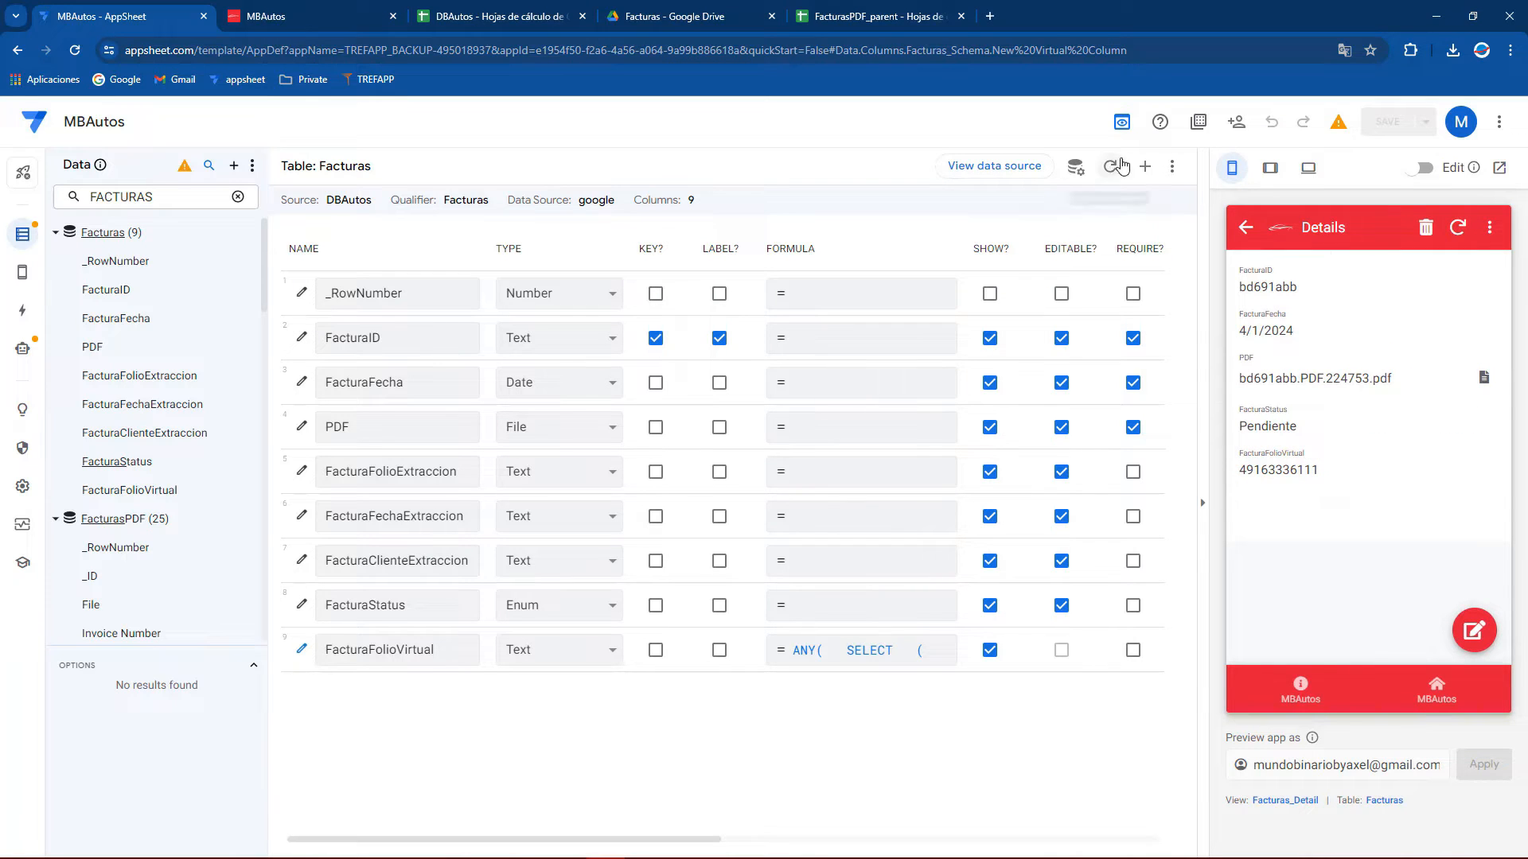
Open the FacturaFolioVirtual column's app formula, select the whole expression for reuse, and save it unmodified
left_click(799, 650)
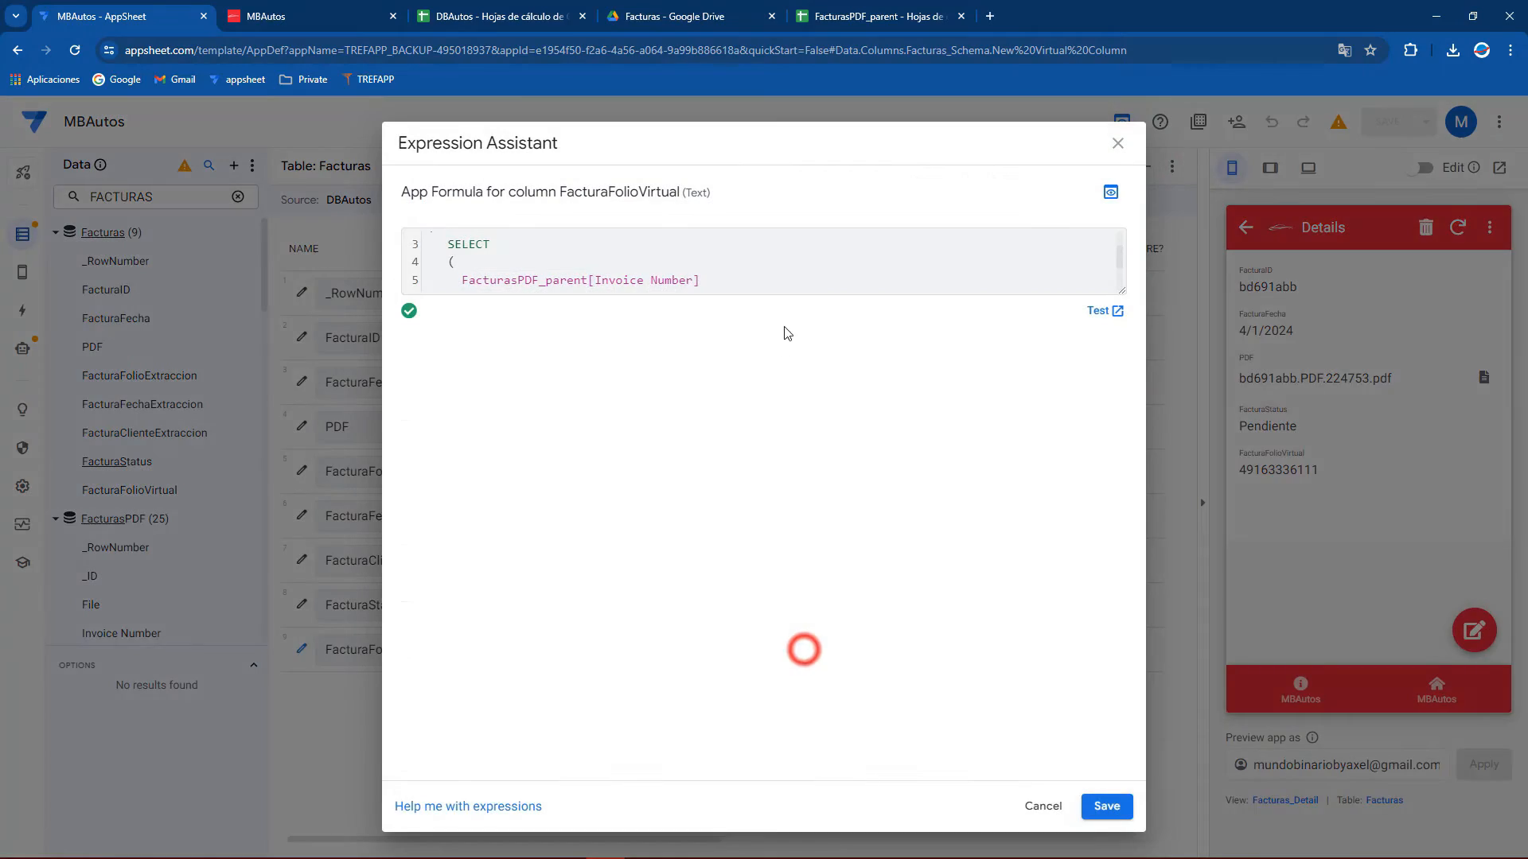
left_click(810, 275)
key("ctrl+a")
left_click(1105, 804)
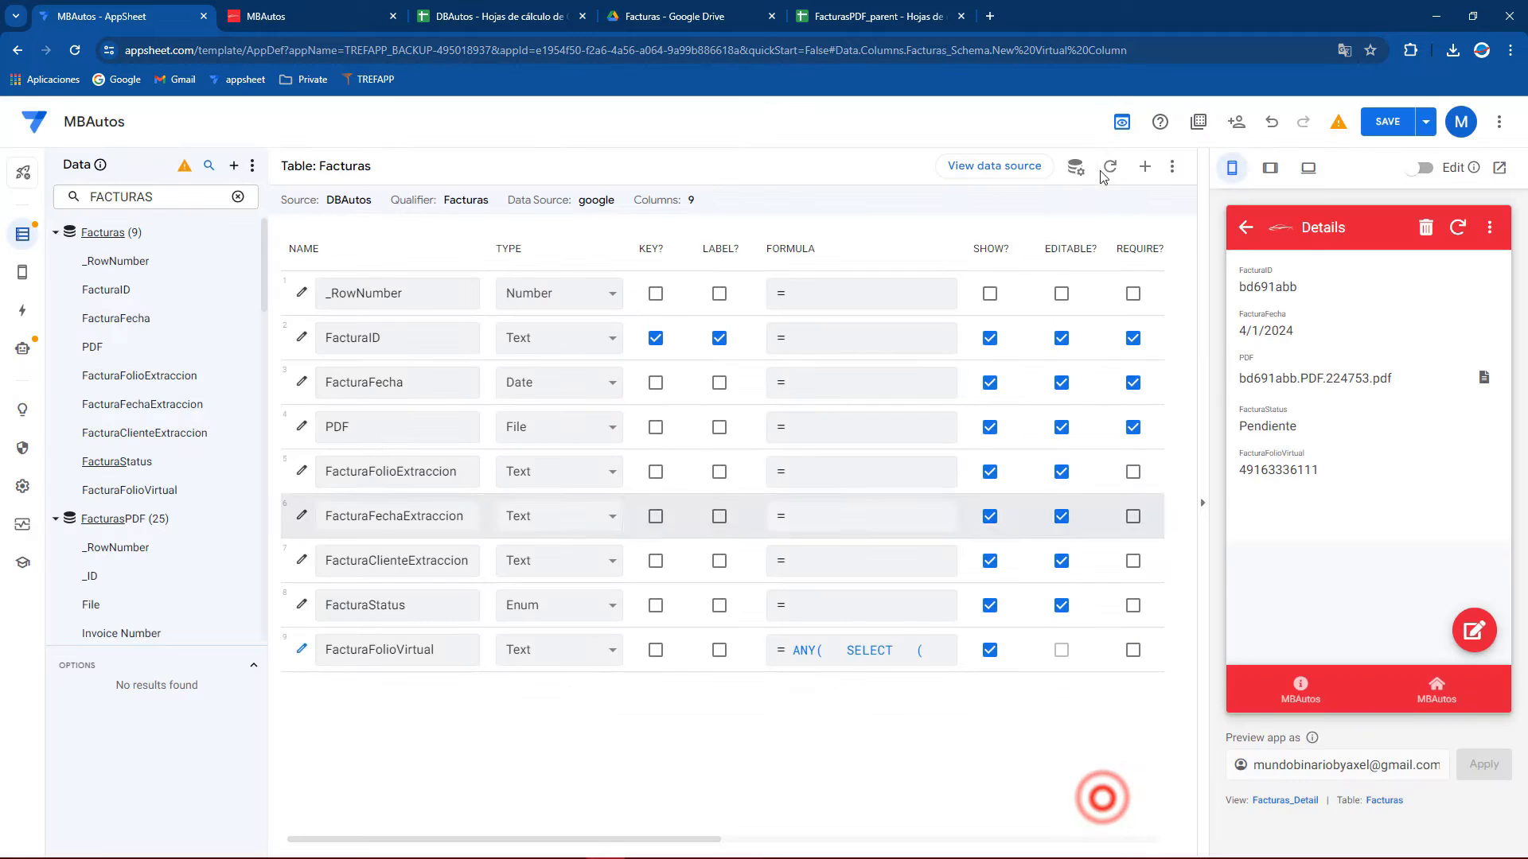
Add another virtual column to the Facturas table and start its name with "Factura"
left_click(1144, 166)
left_click(784, 252)
triple_click(785, 252)
type("Facturas")
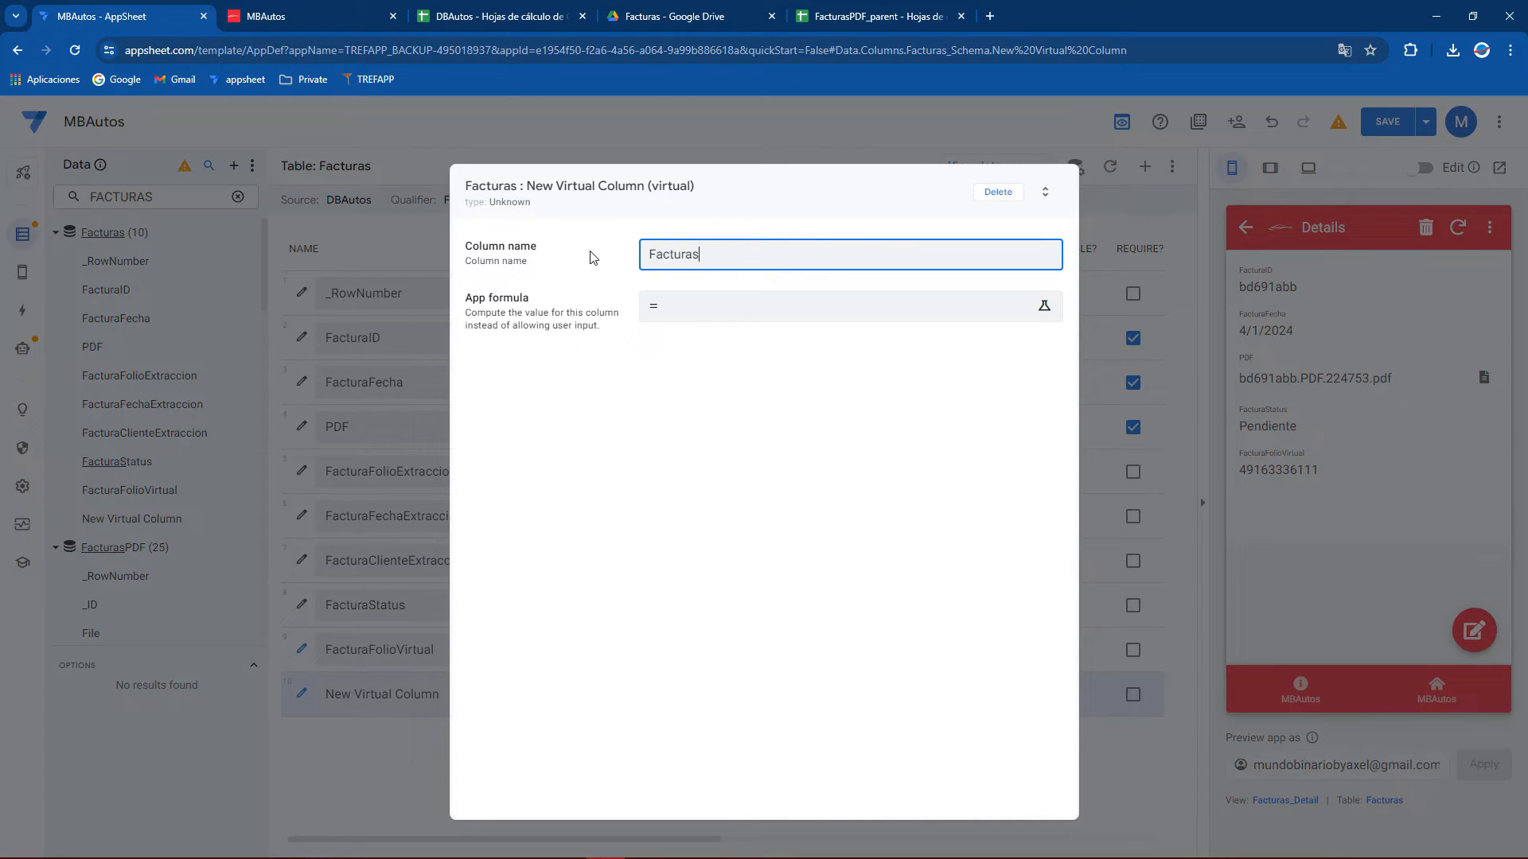
Check the FacturaFechaExtraccion and FacturaClienteExtraccion columns on the DBAutos Facturas sheet and return to naming the new virtual column
left_click(493, 10)
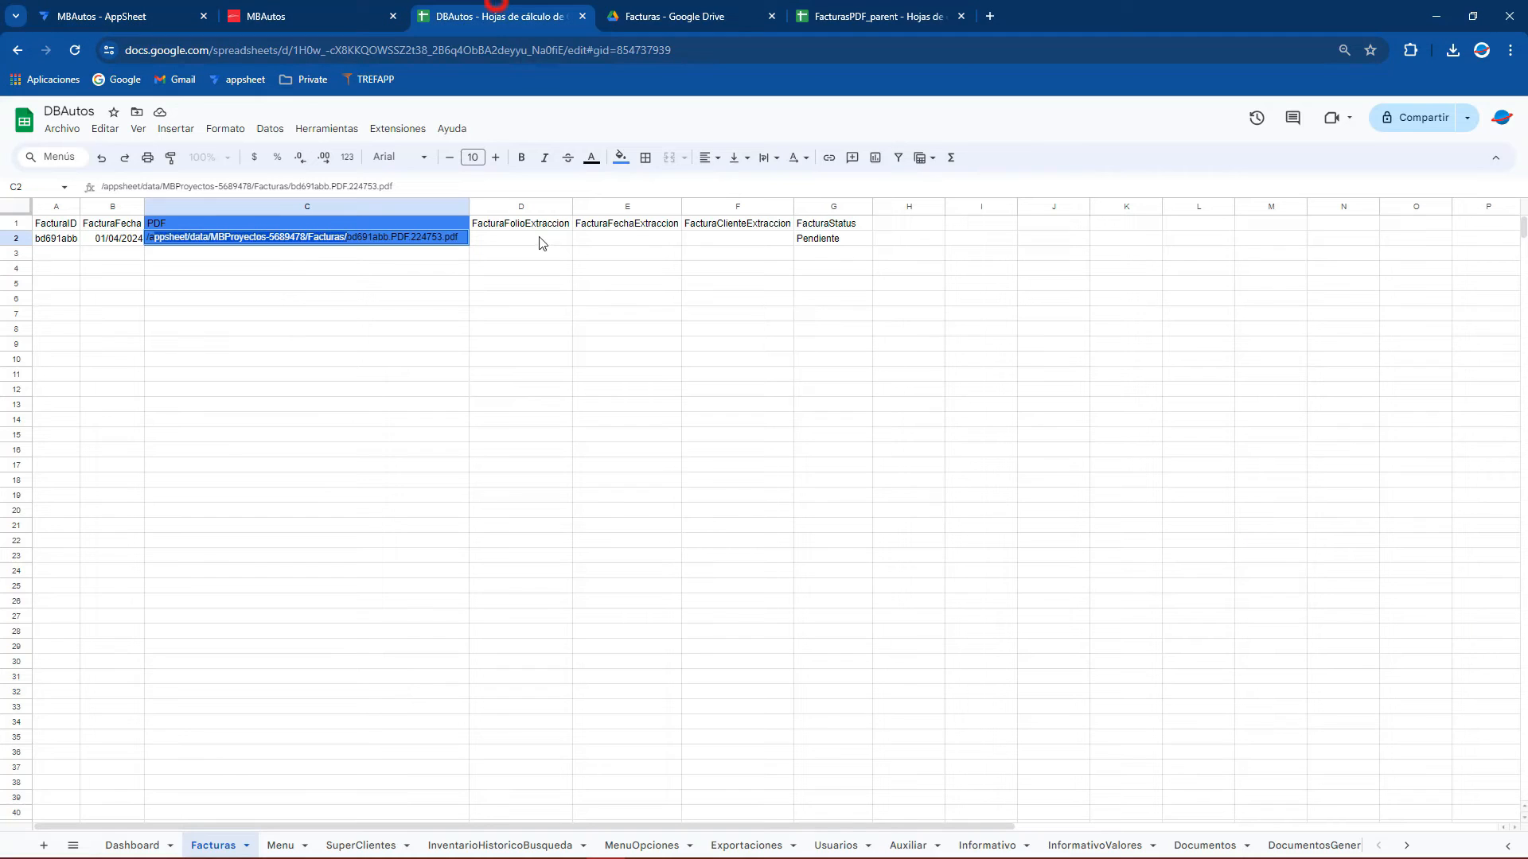
left_click(627, 238)
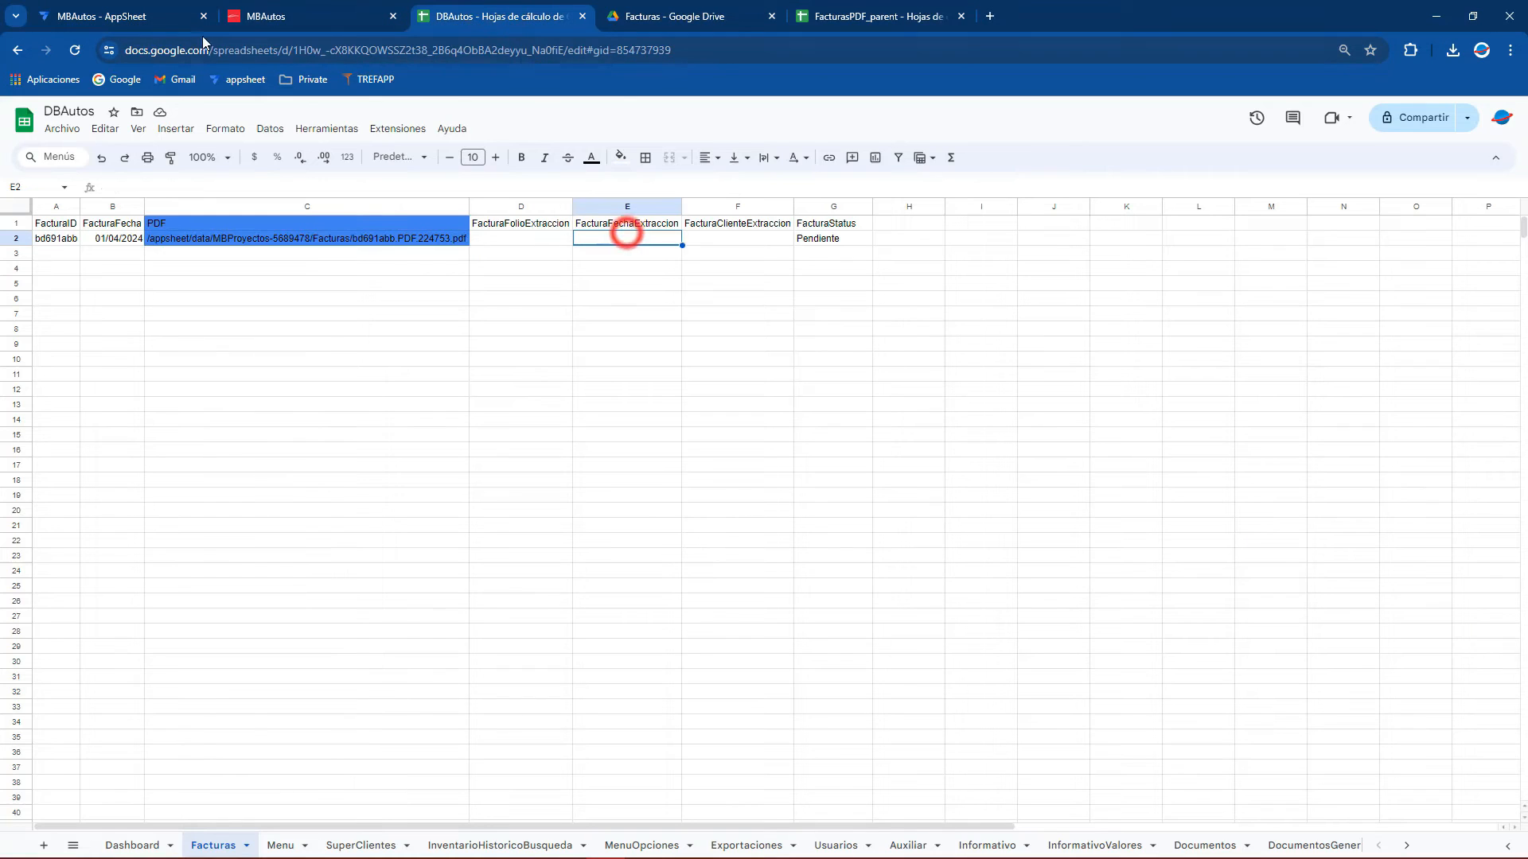
left_click(728, 239)
left_click(127, 7)
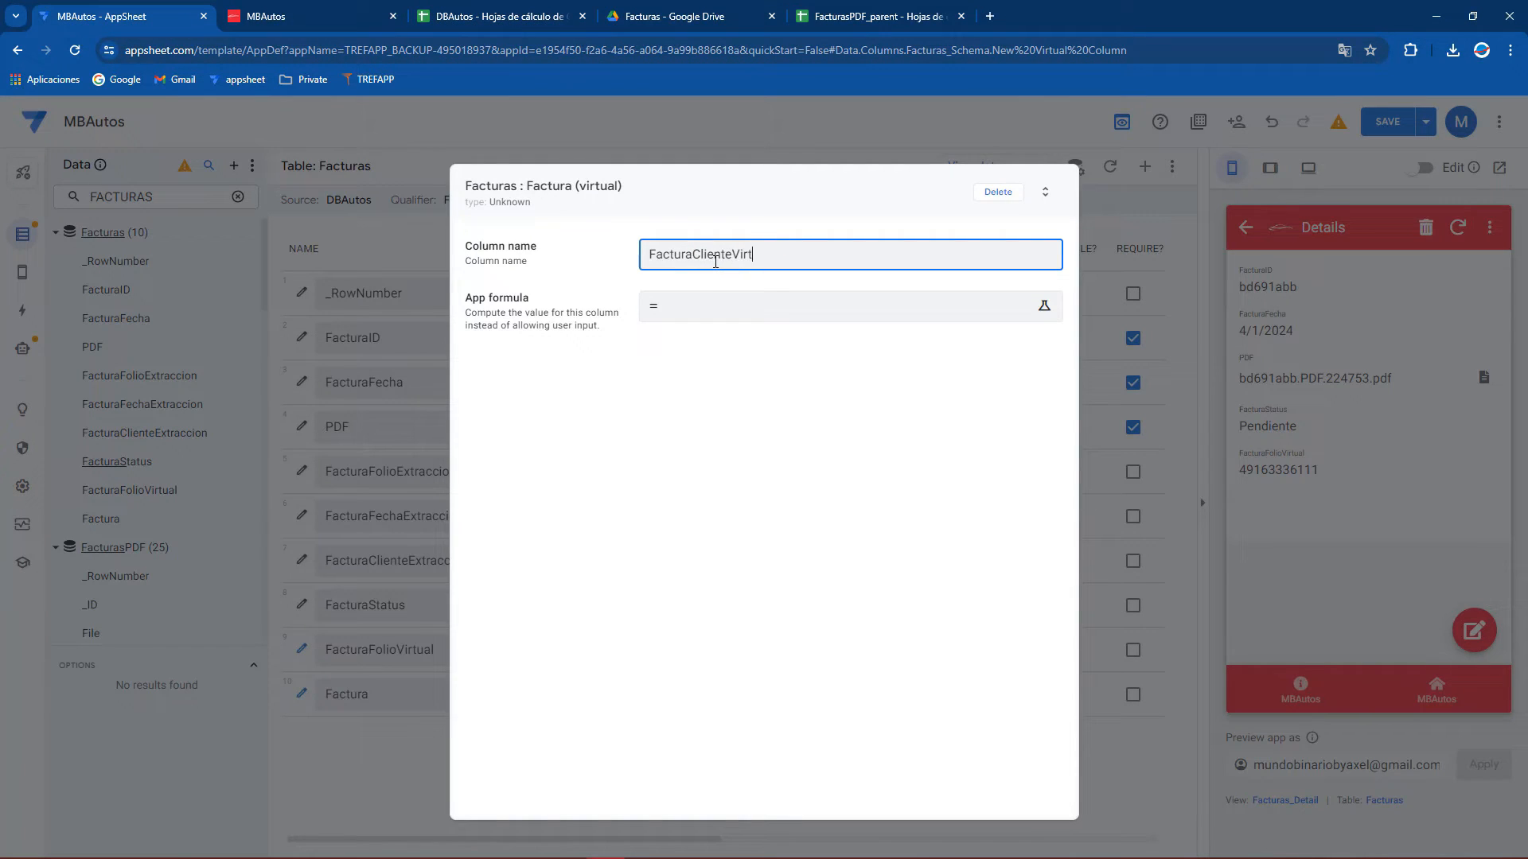
Paste the lookup expression as the app formula of FacturaClienteVirtual and find the Receiver Name column header in the FacturasPDF_parent sheet
left_click(737, 318)
key("ctrl+v")
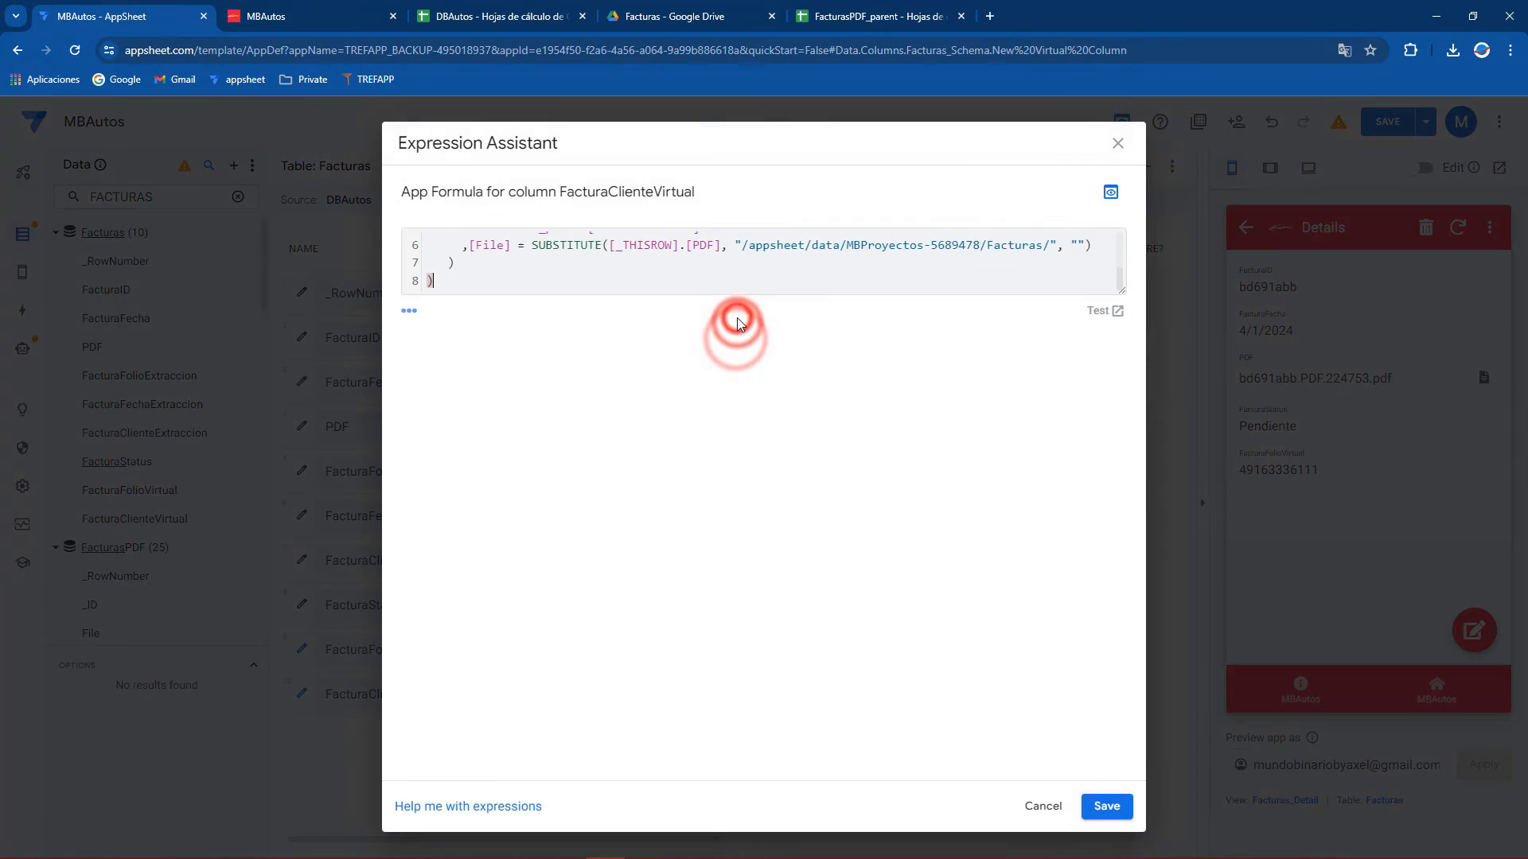
left_click(843, 10)
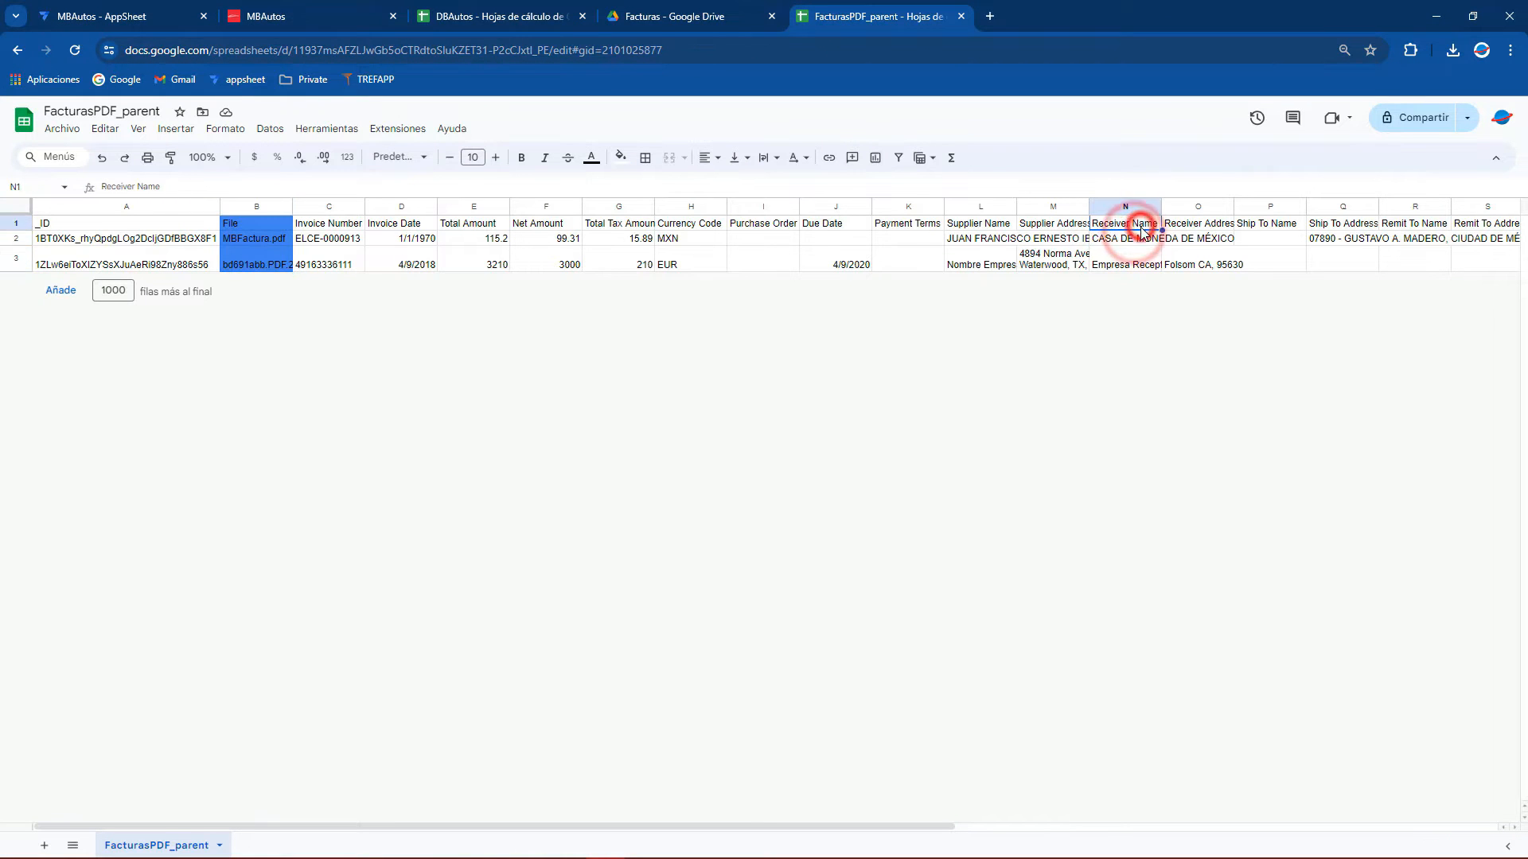
left_click(175, 11)
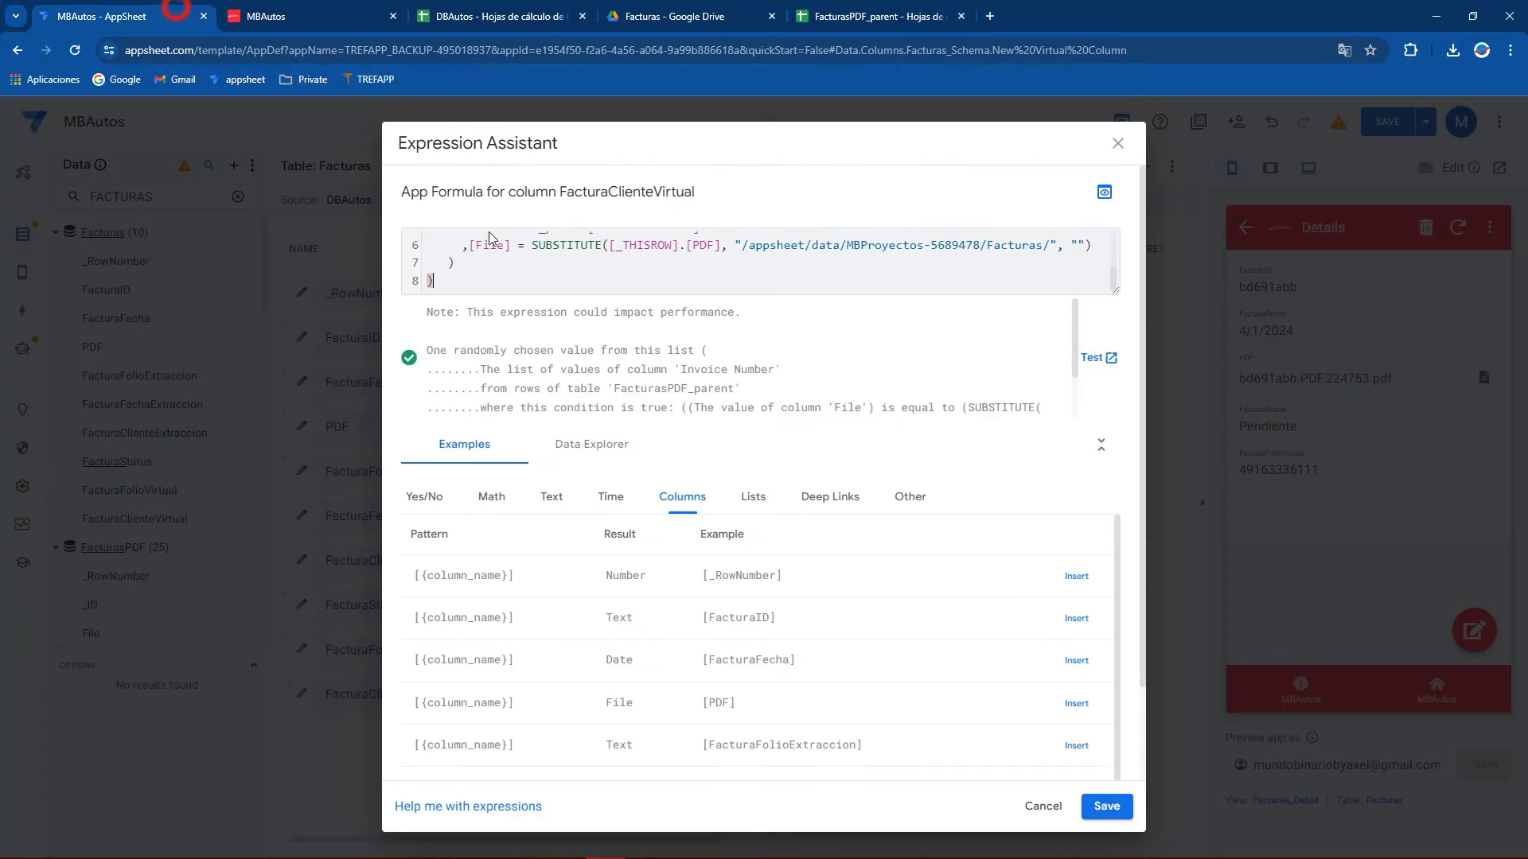
Make the pasted formula look up FacturasPDF_parent[Receiver Name], then save the expression, the column and the app
left_click(1110, 288)
left_click_drag(597, 315, 695, 316)
type("Receiver Name")
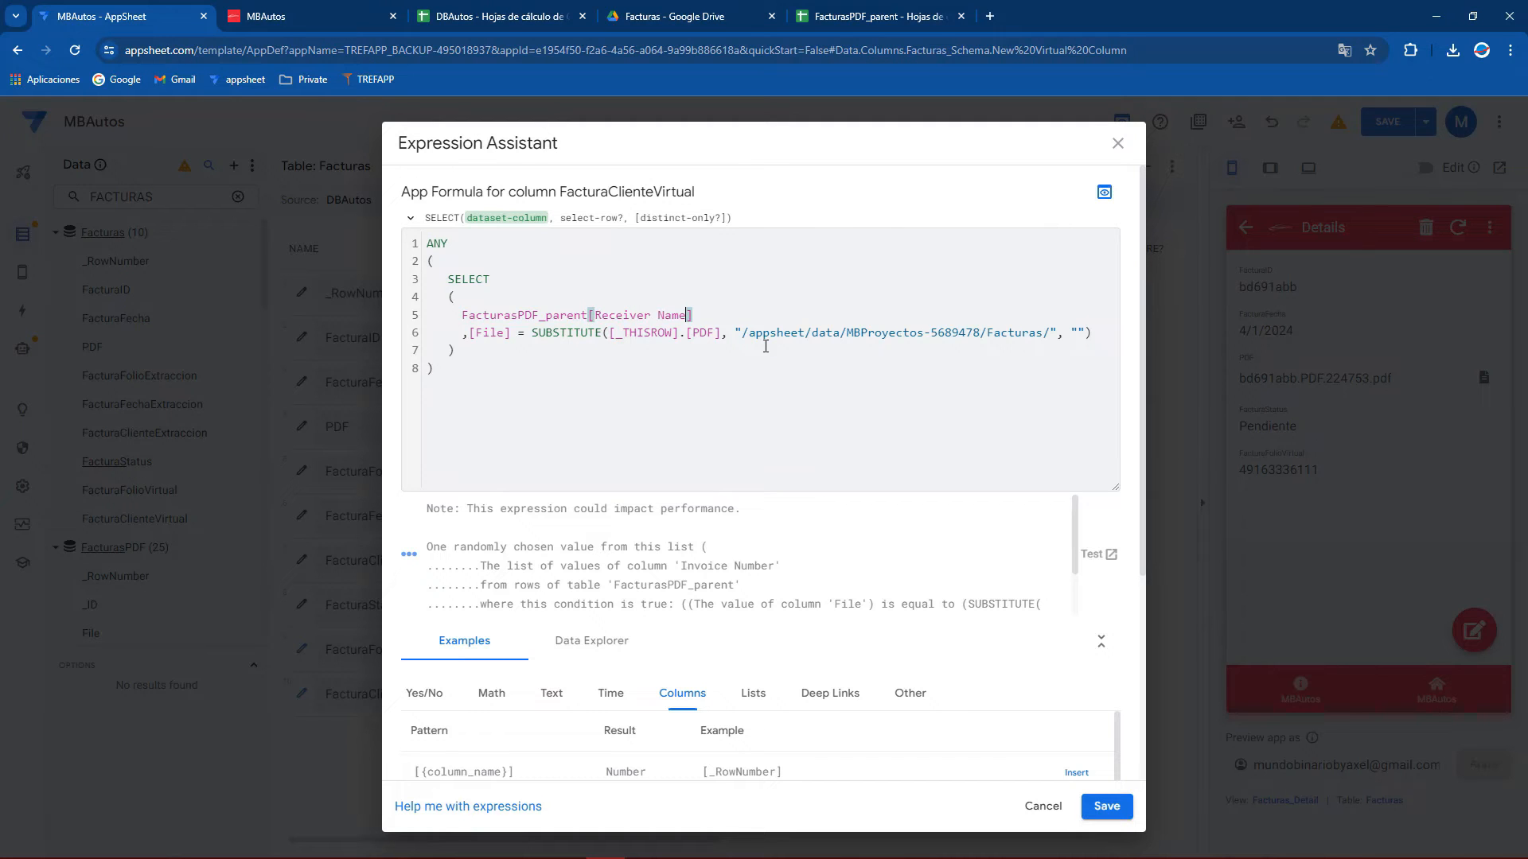
left_click(1111, 808)
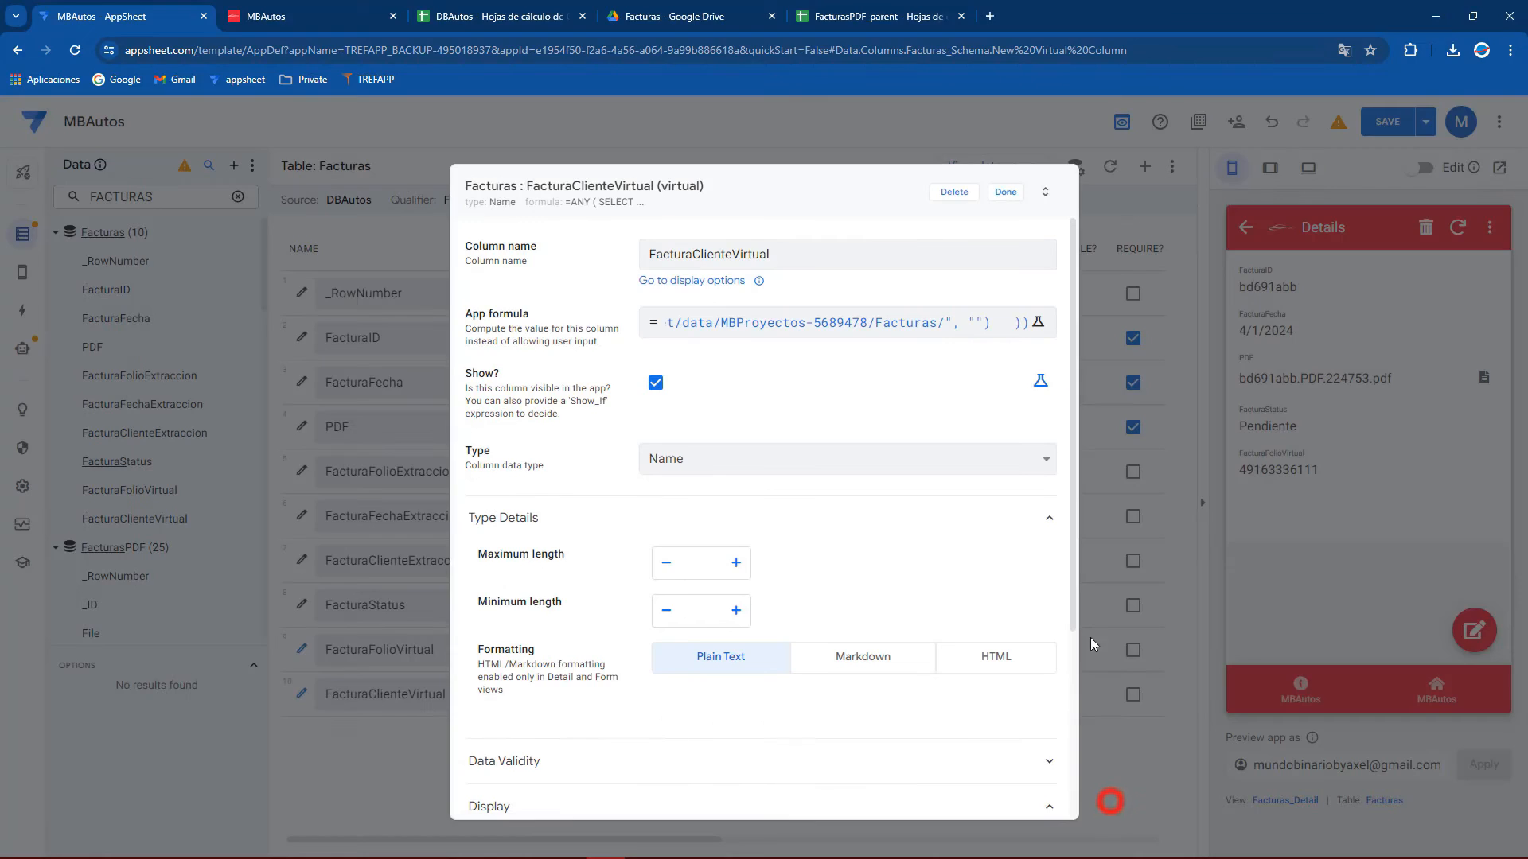
left_click(1001, 194)
left_click(1388, 125)
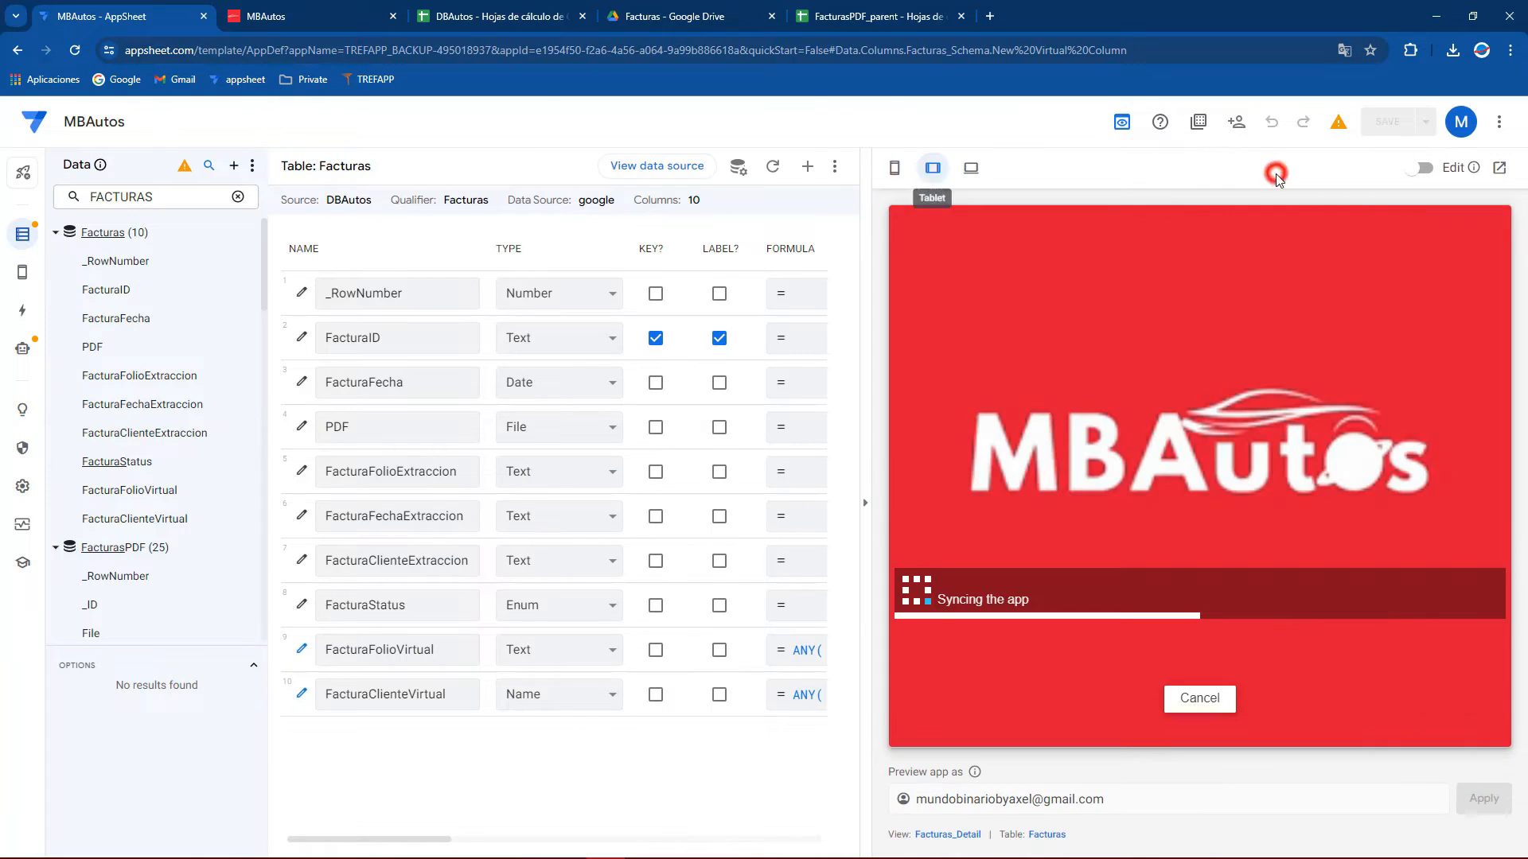
Compare the invoice's Receiver Name in the FacturasPDF_parent sheet with the folio and client virtual values in the app preview
left_click(875, 16)
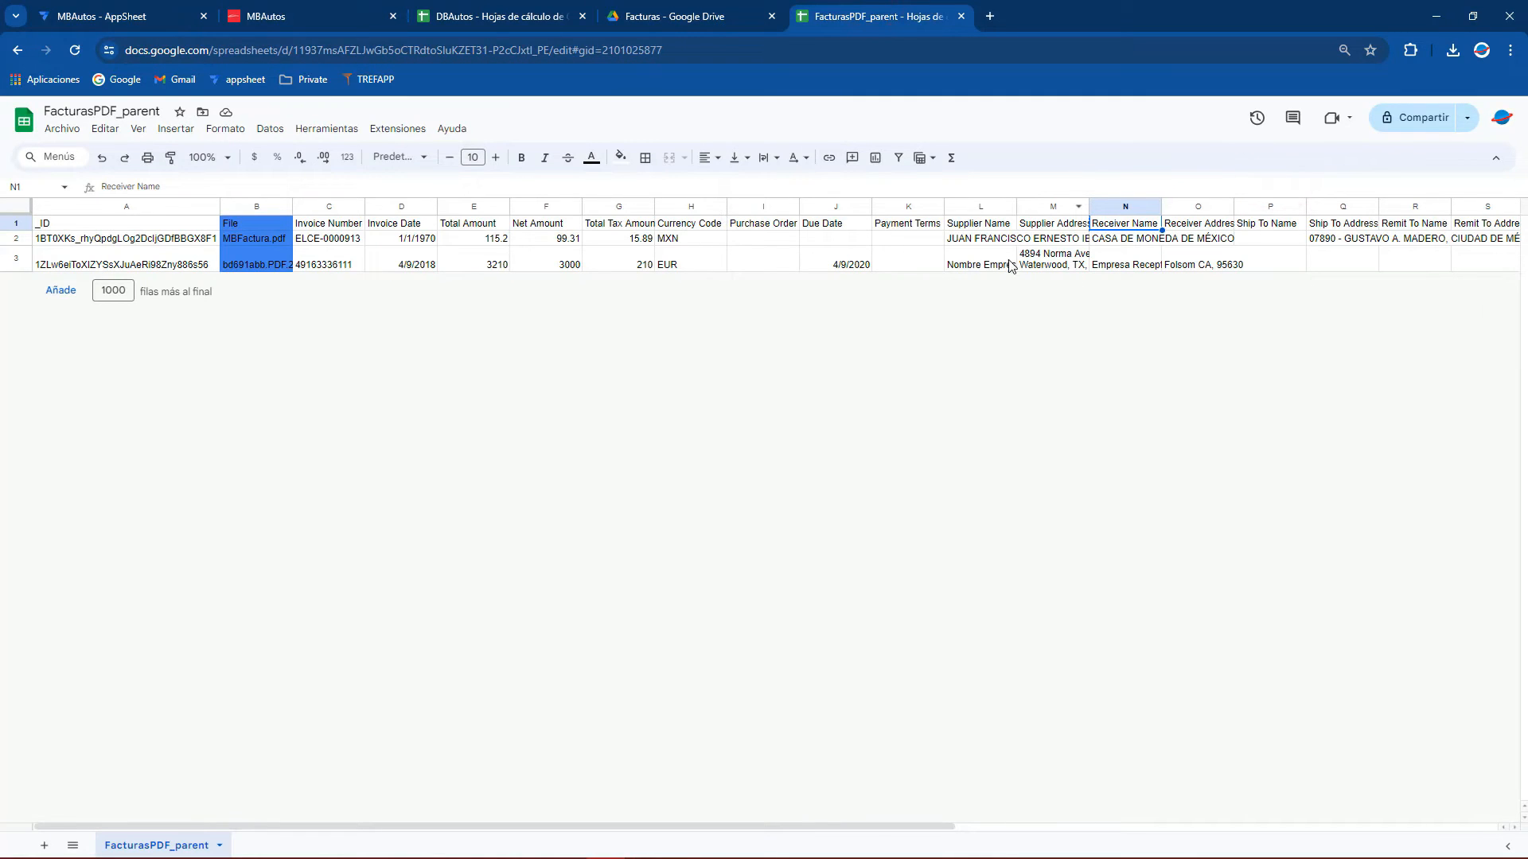
left_click(1133, 248)
left_click(184, 8)
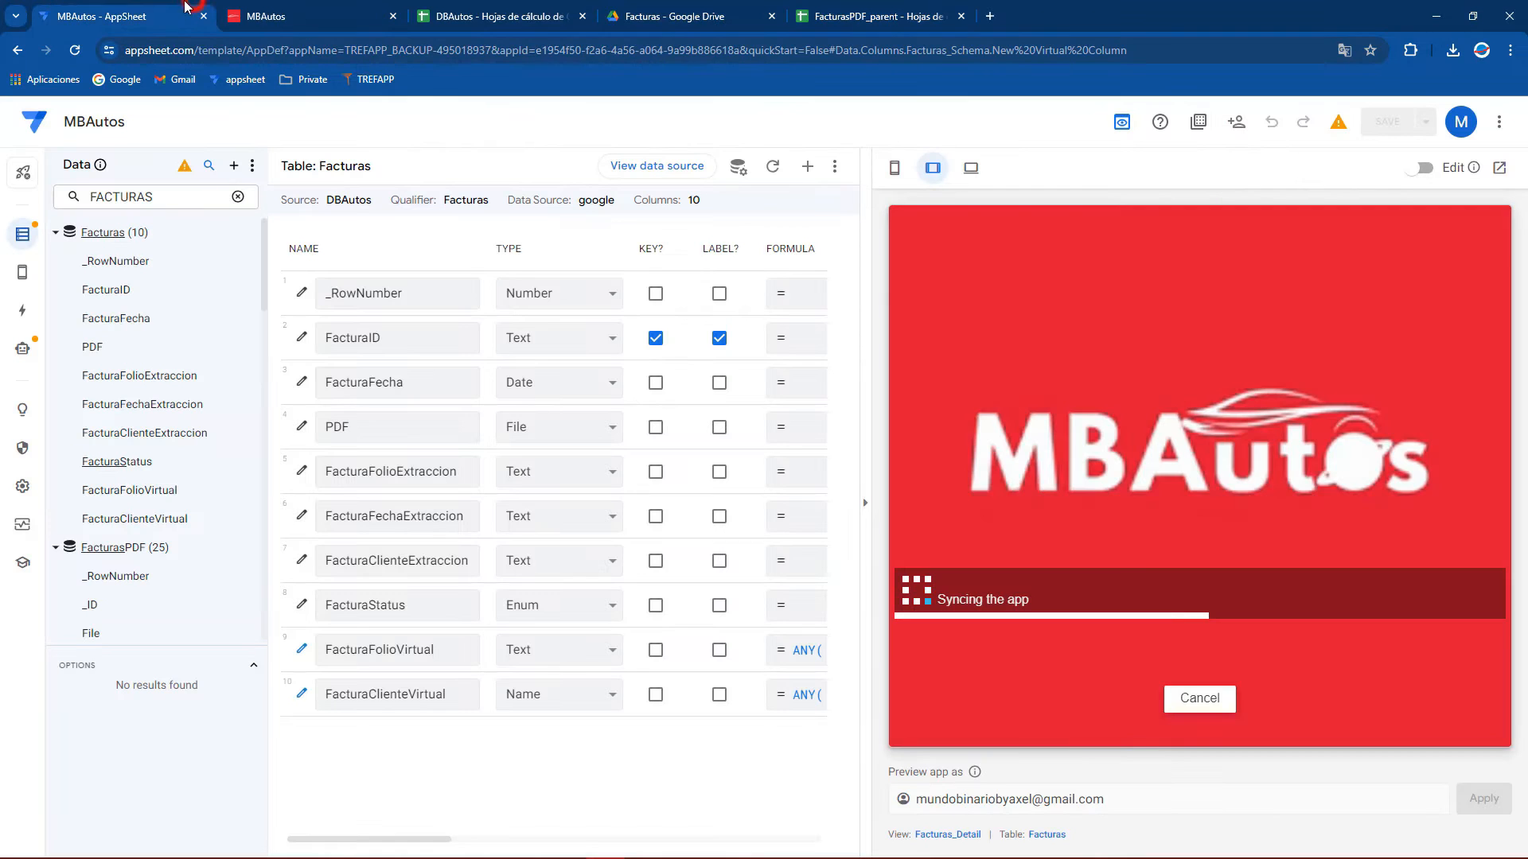
left_click_drag(963, 513, 996, 513)
left_click(689, 8)
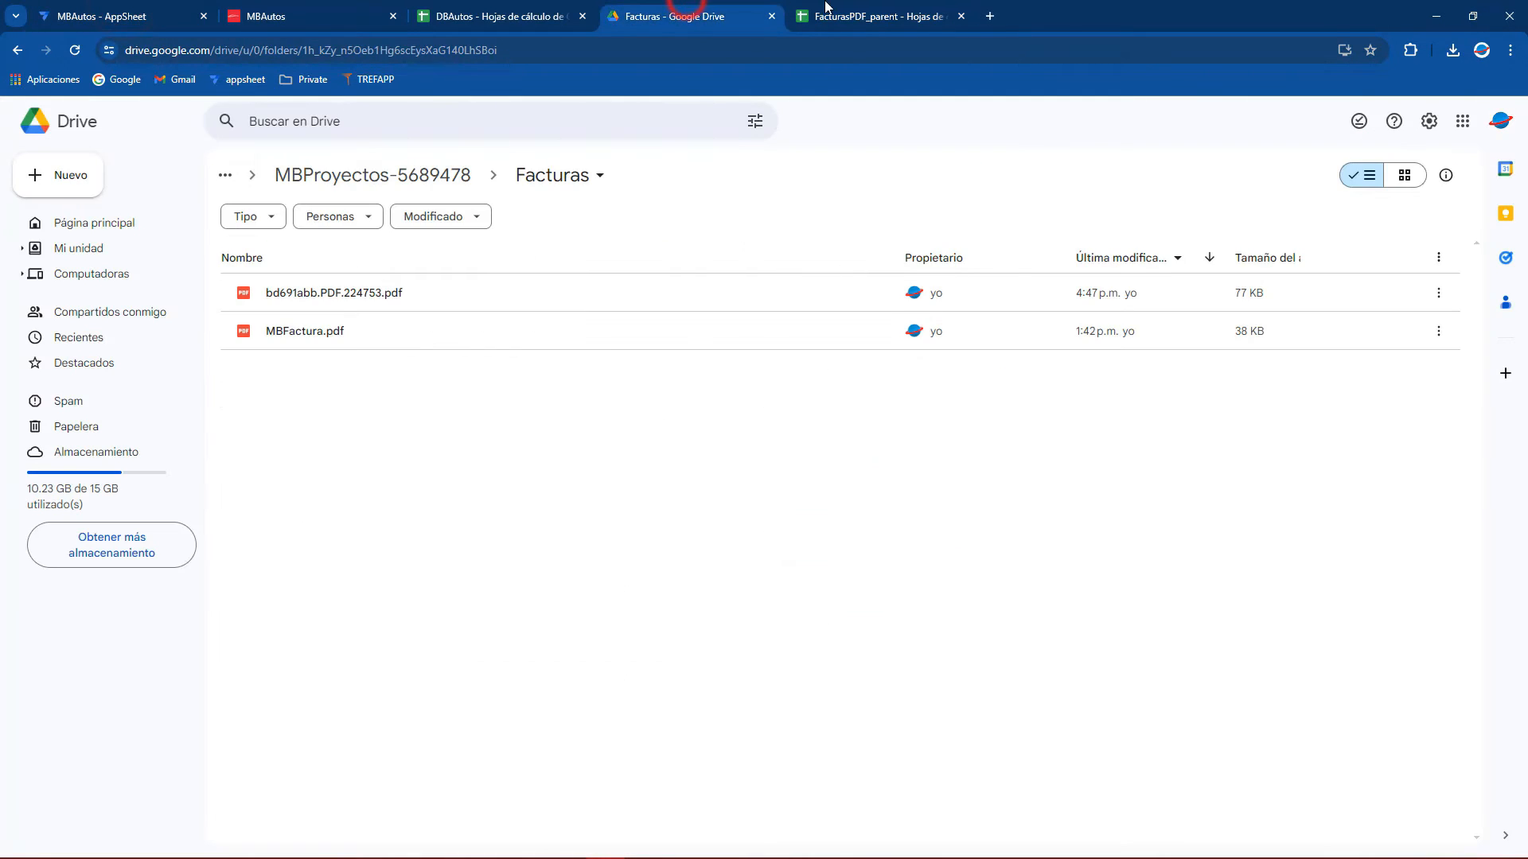
left_click(876, 15)
left_click(1111, 253)
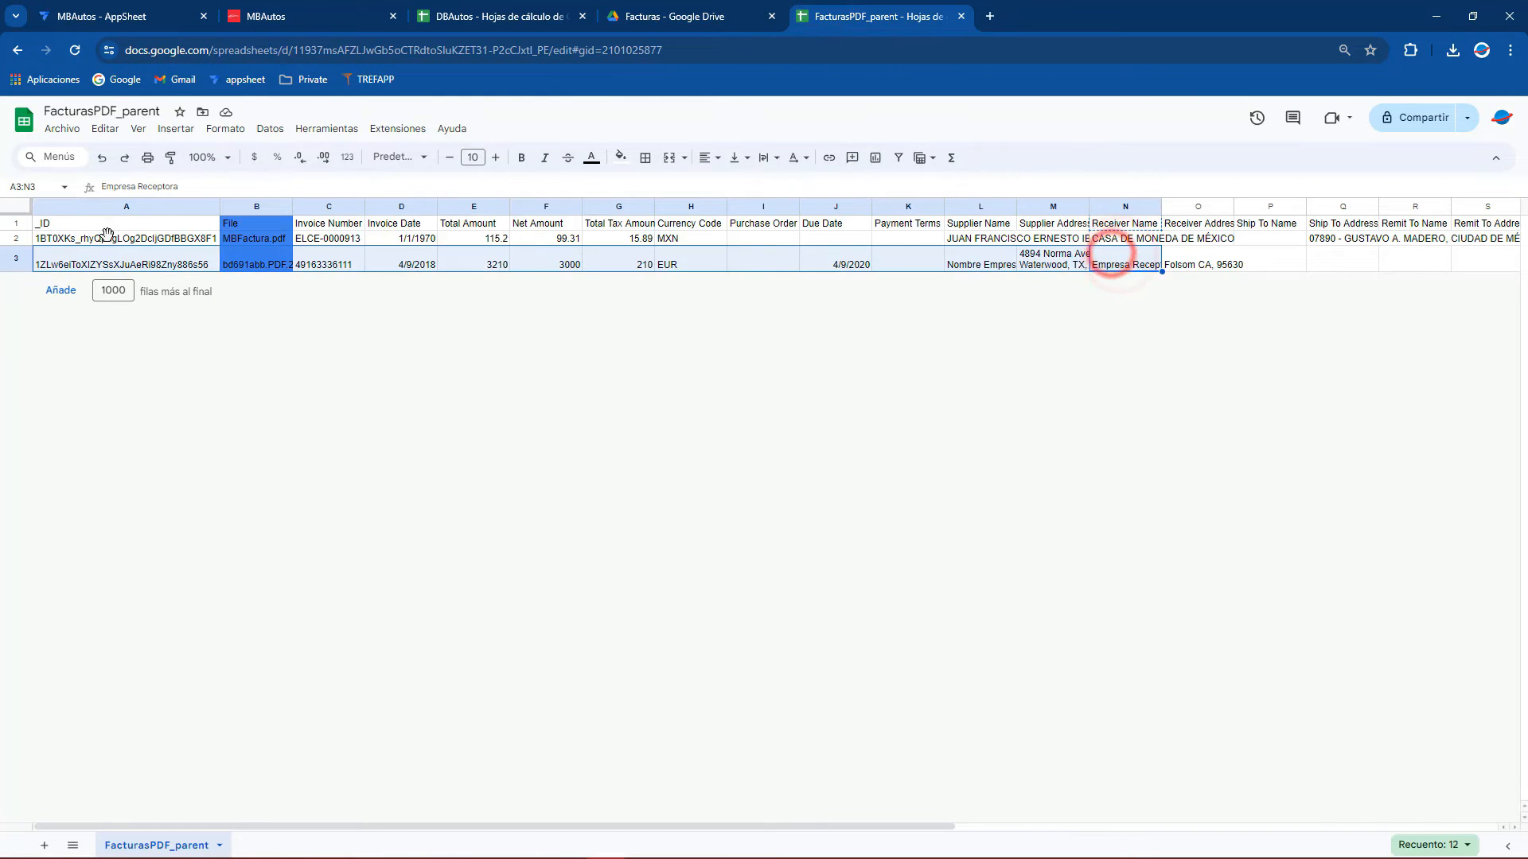
left_click(104, 10)
left_click(945, 471)
left_click_drag(917, 470, 999, 470)
left_click_drag(934, 510, 997, 512)
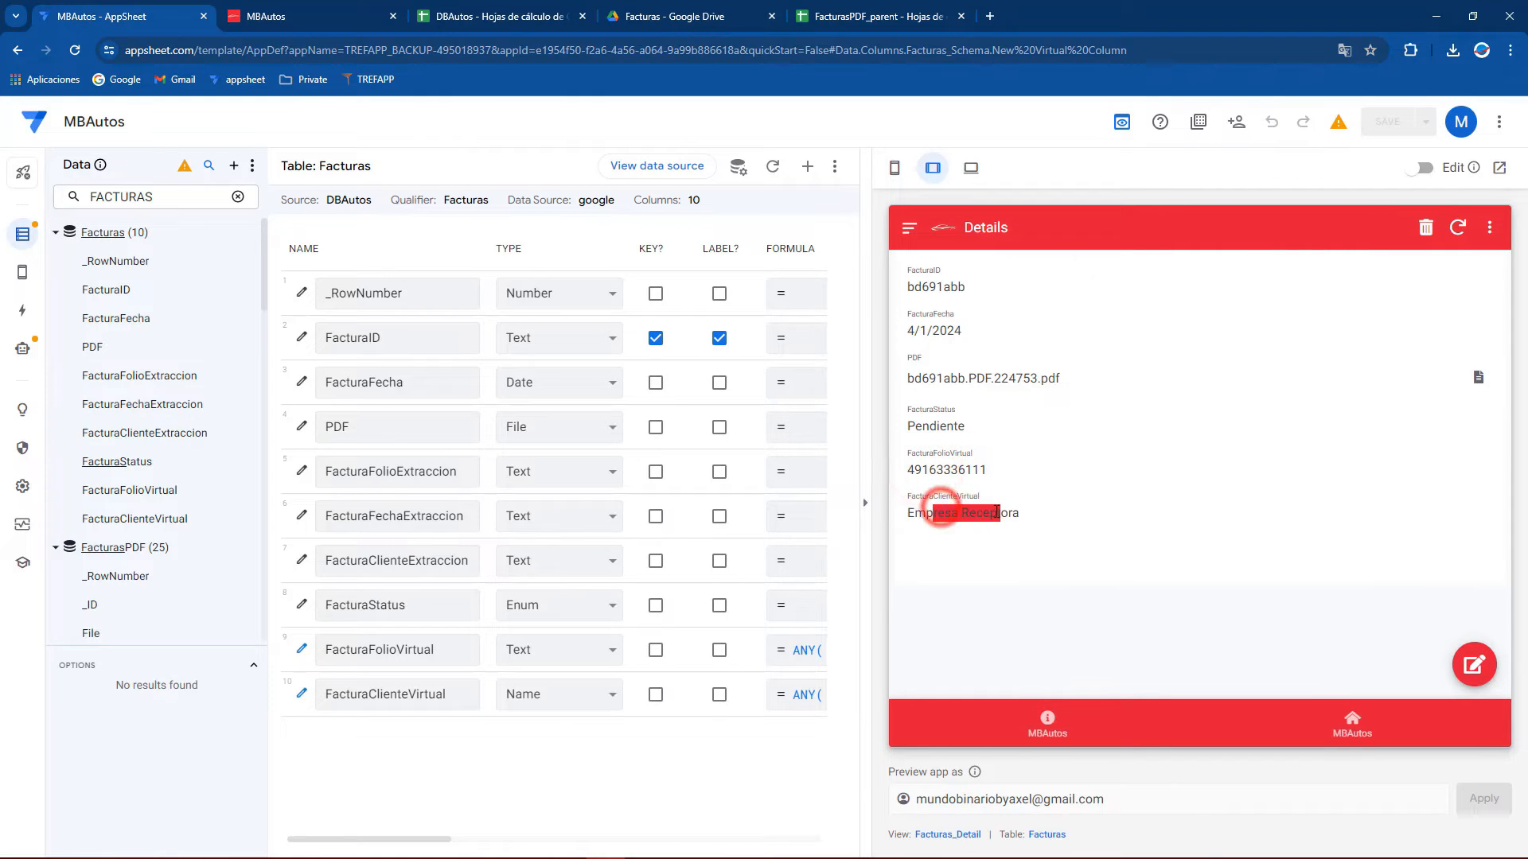
left_click(893, 169)
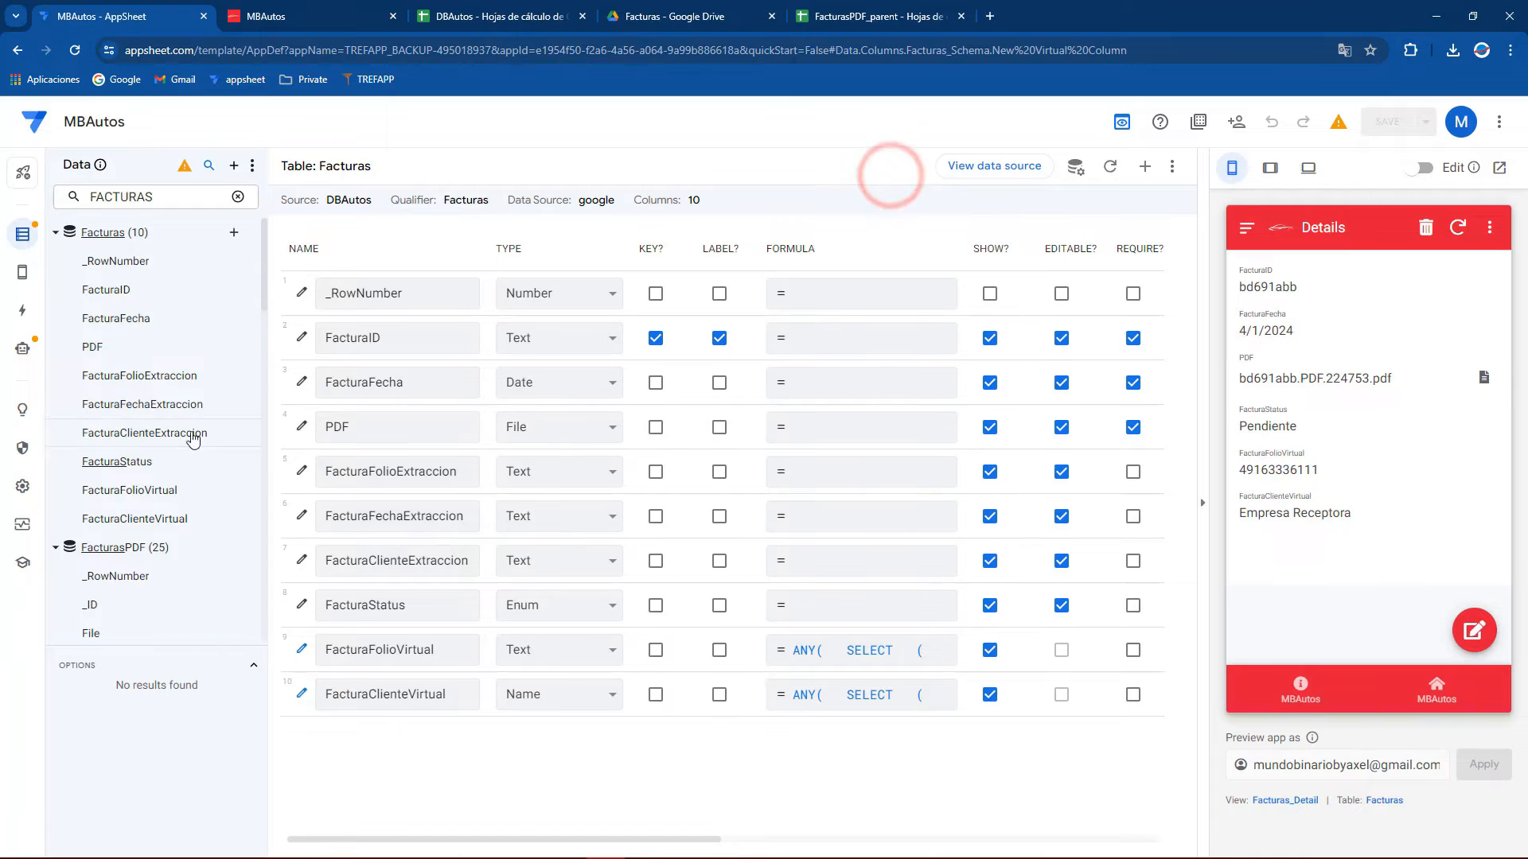
Create a new action named ACTIONFacturaExtraccion that applies to records of the Facturas table
left_click(22, 313)
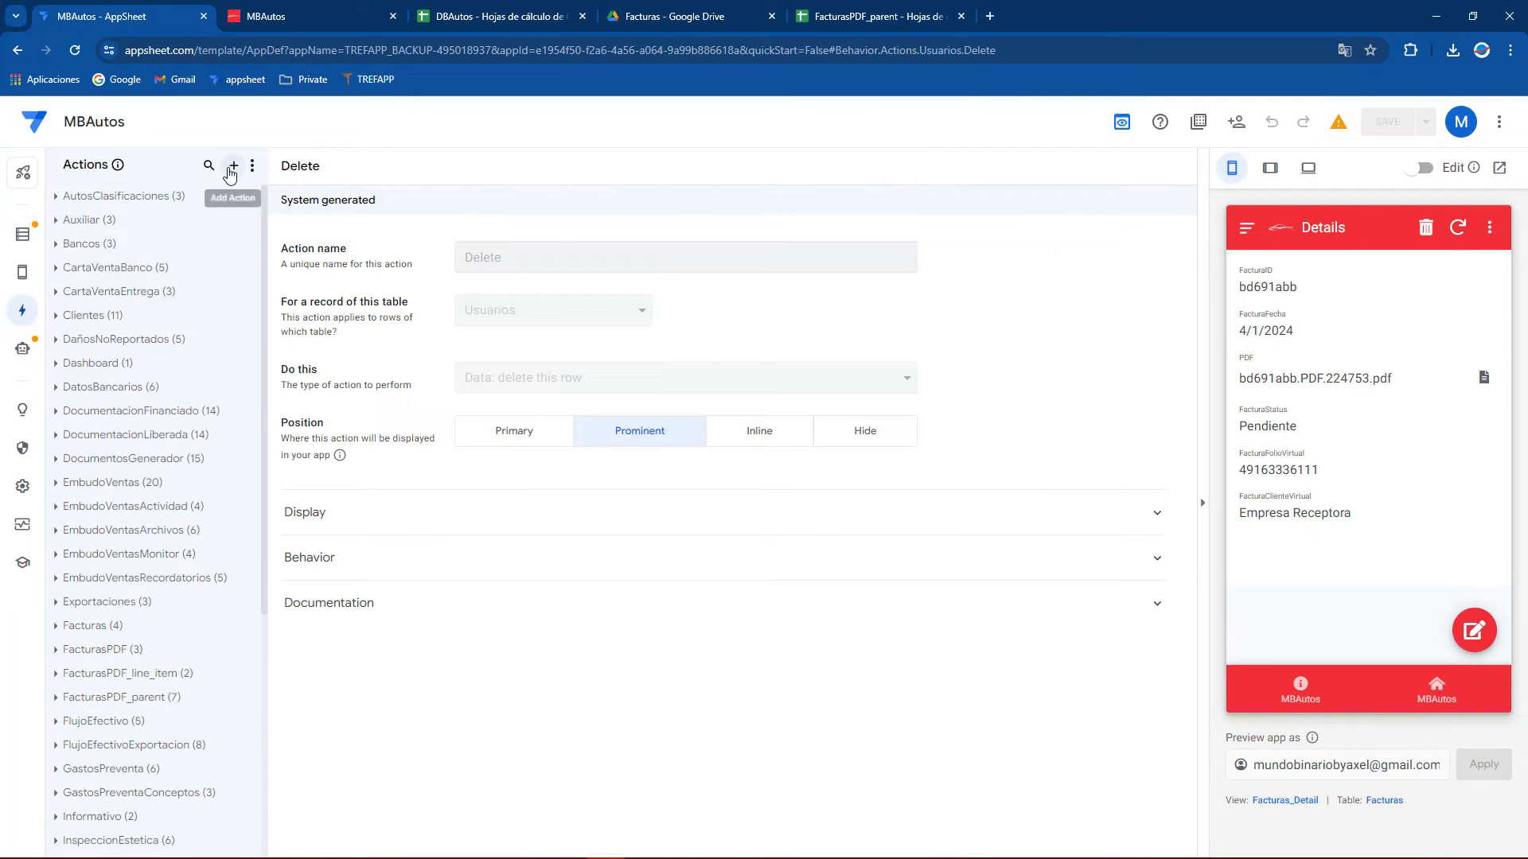
left_click(234, 165)
left_click(585, 609)
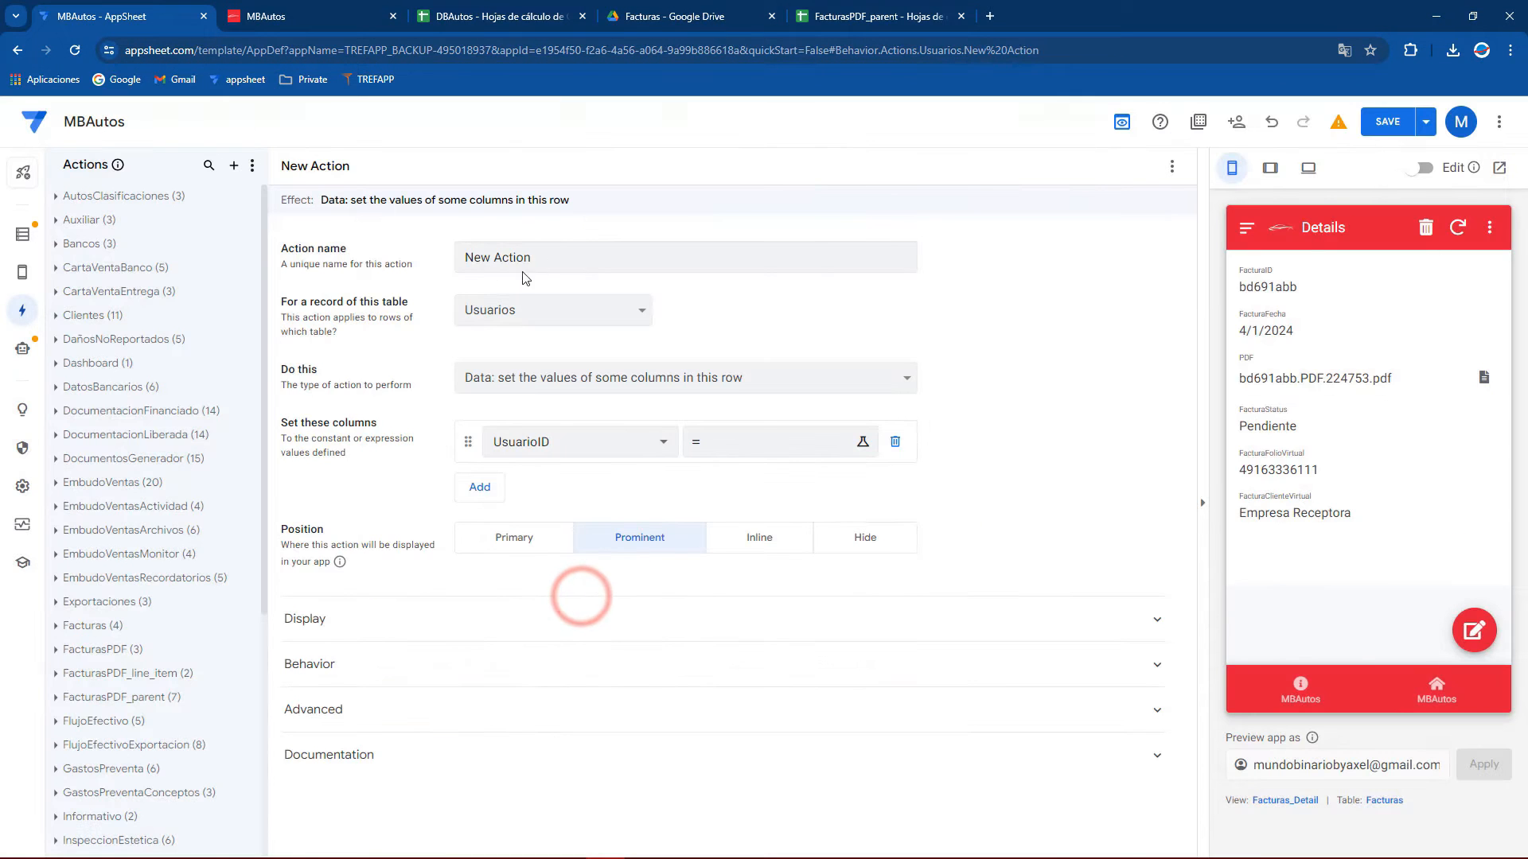
left_click(563, 257)
type("ACT")
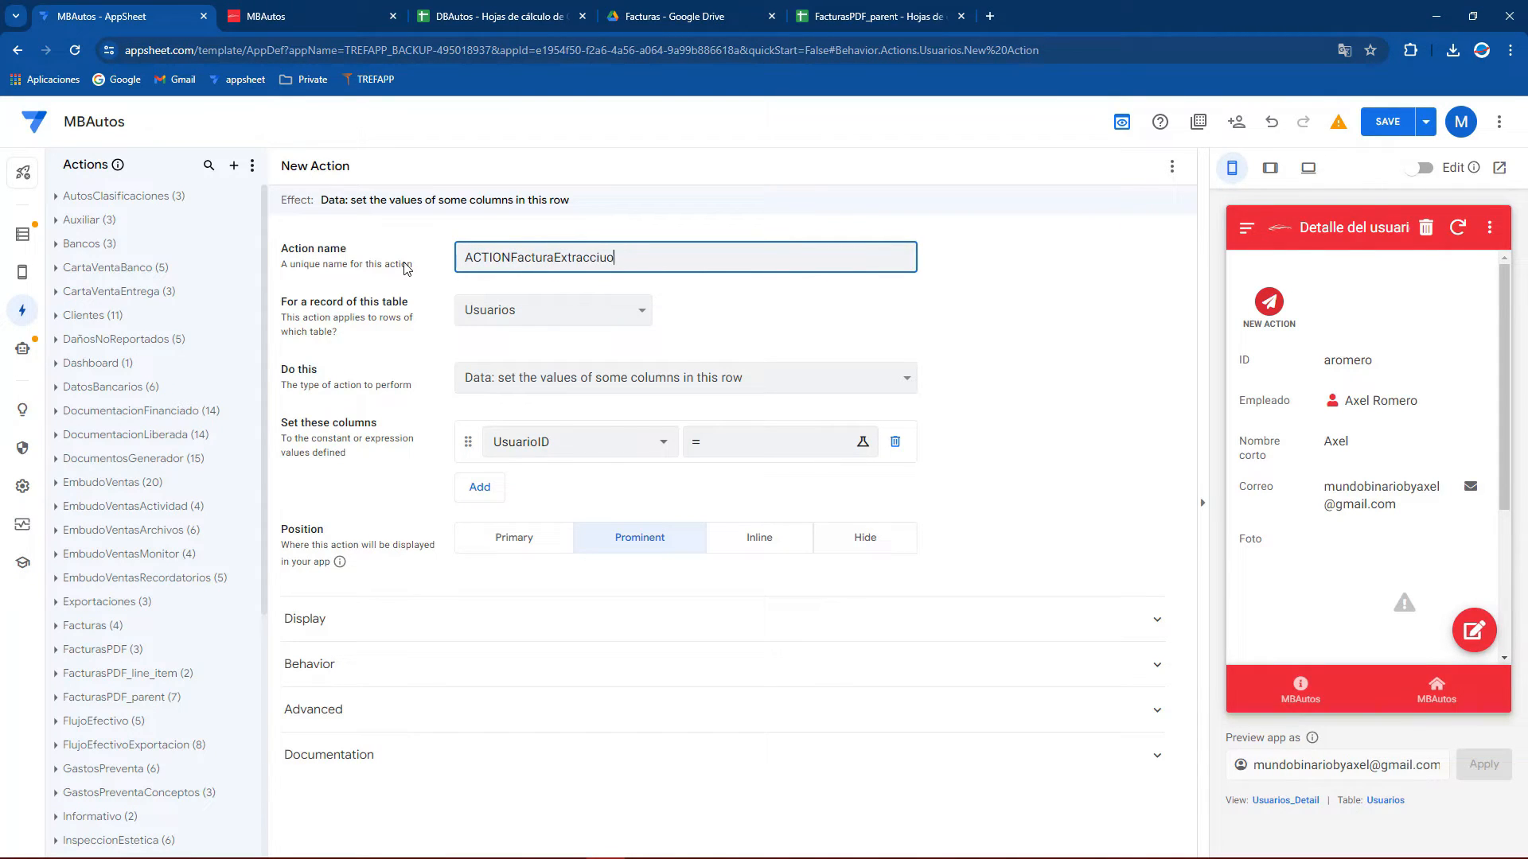
type("IONFacturaExtraccion")
left_click(478, 315)
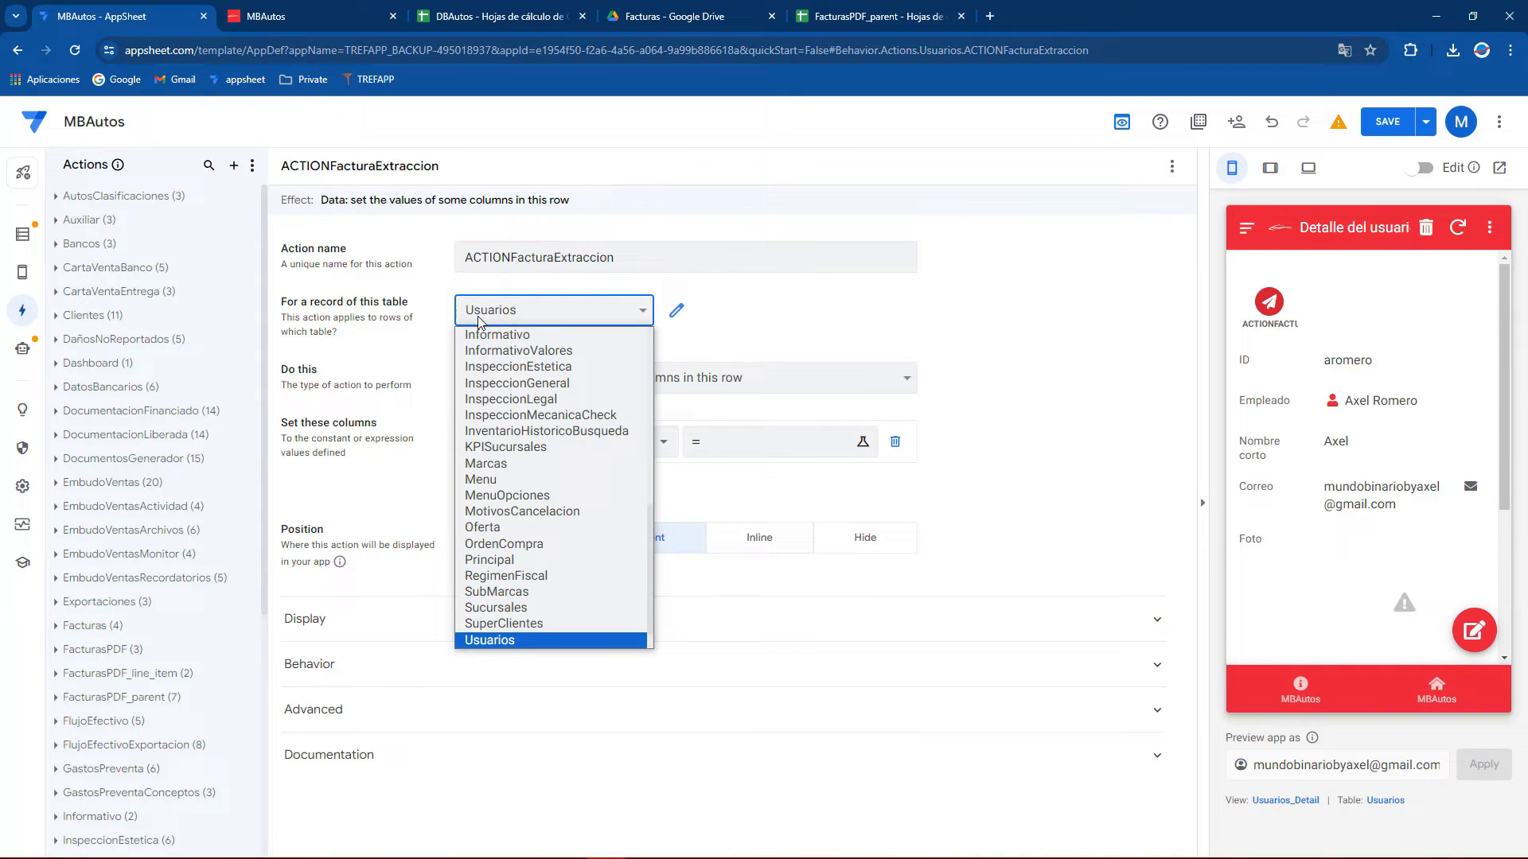
key("f")
left_click(480, 333)
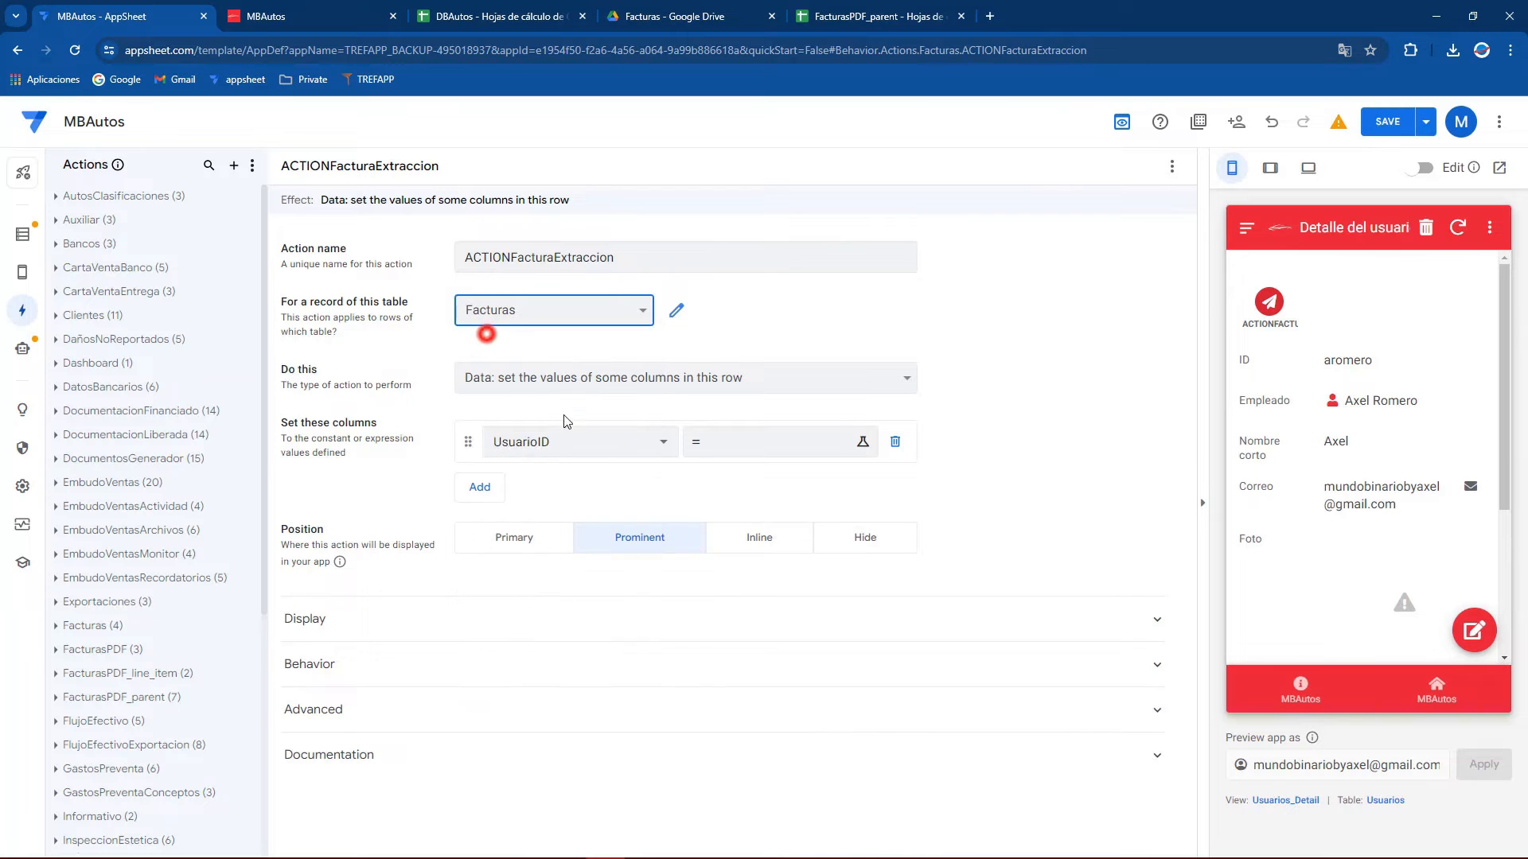
Make the action set FacturaStatus to "Cerrado" and add a second, still empty column assignment
left_click(579, 440)
left_click(583, 654)
left_click(740, 442)
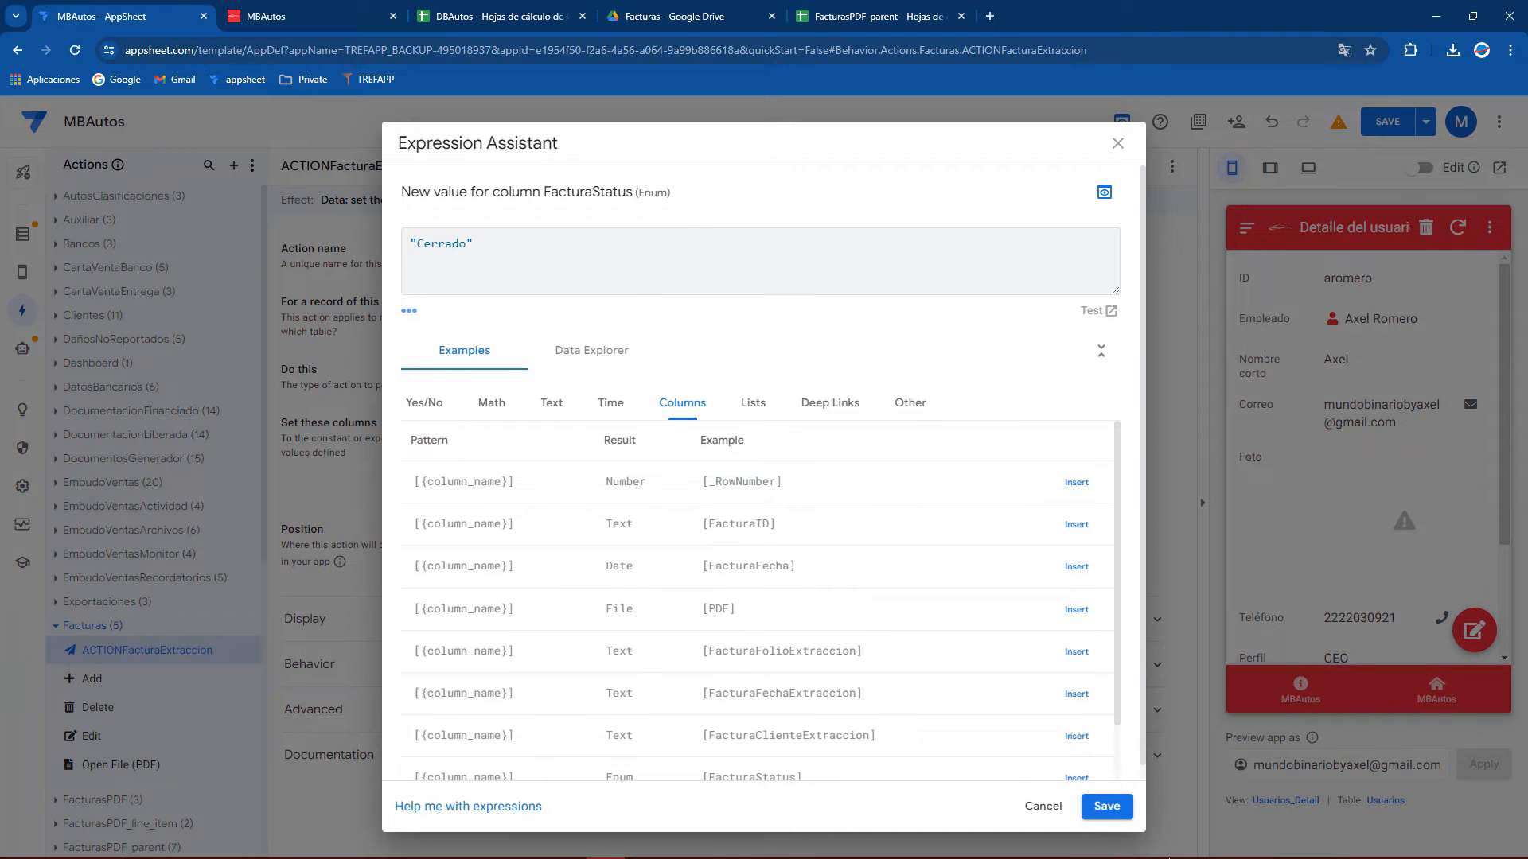
left_click(1106, 806)
left_click(492, 490)
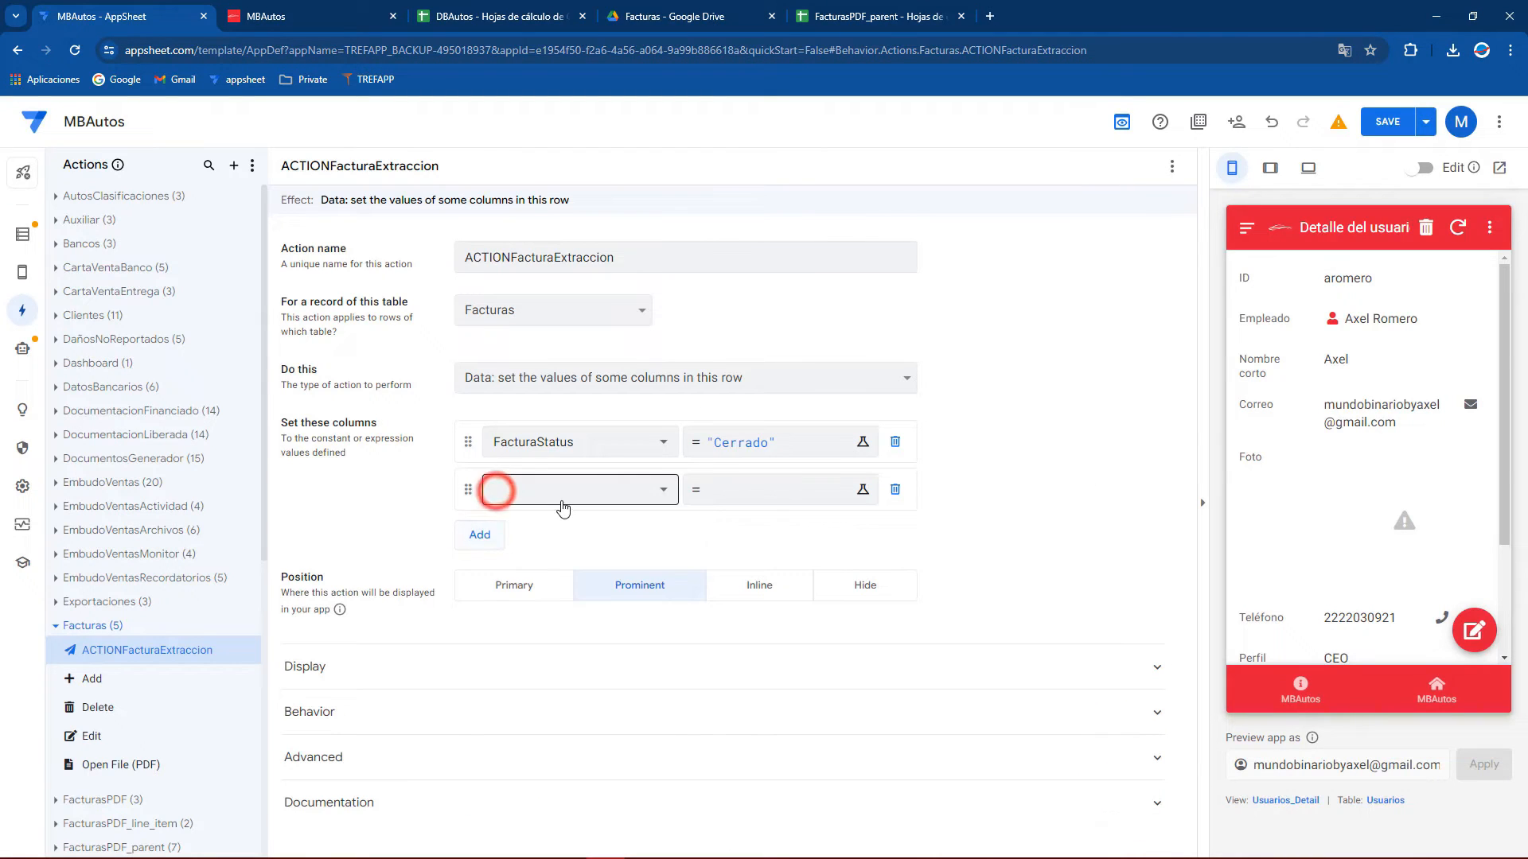
left_click(563, 508)
left_click(387, 521)
Give the action the display name "Cerrar solicitud" and choose the solid check-circle icon found by searching for "done"
left_click(382, 667)
left_click(384, 668)
left_click(410, 672)
left_click(491, 711)
type("Cerrar solicitud")
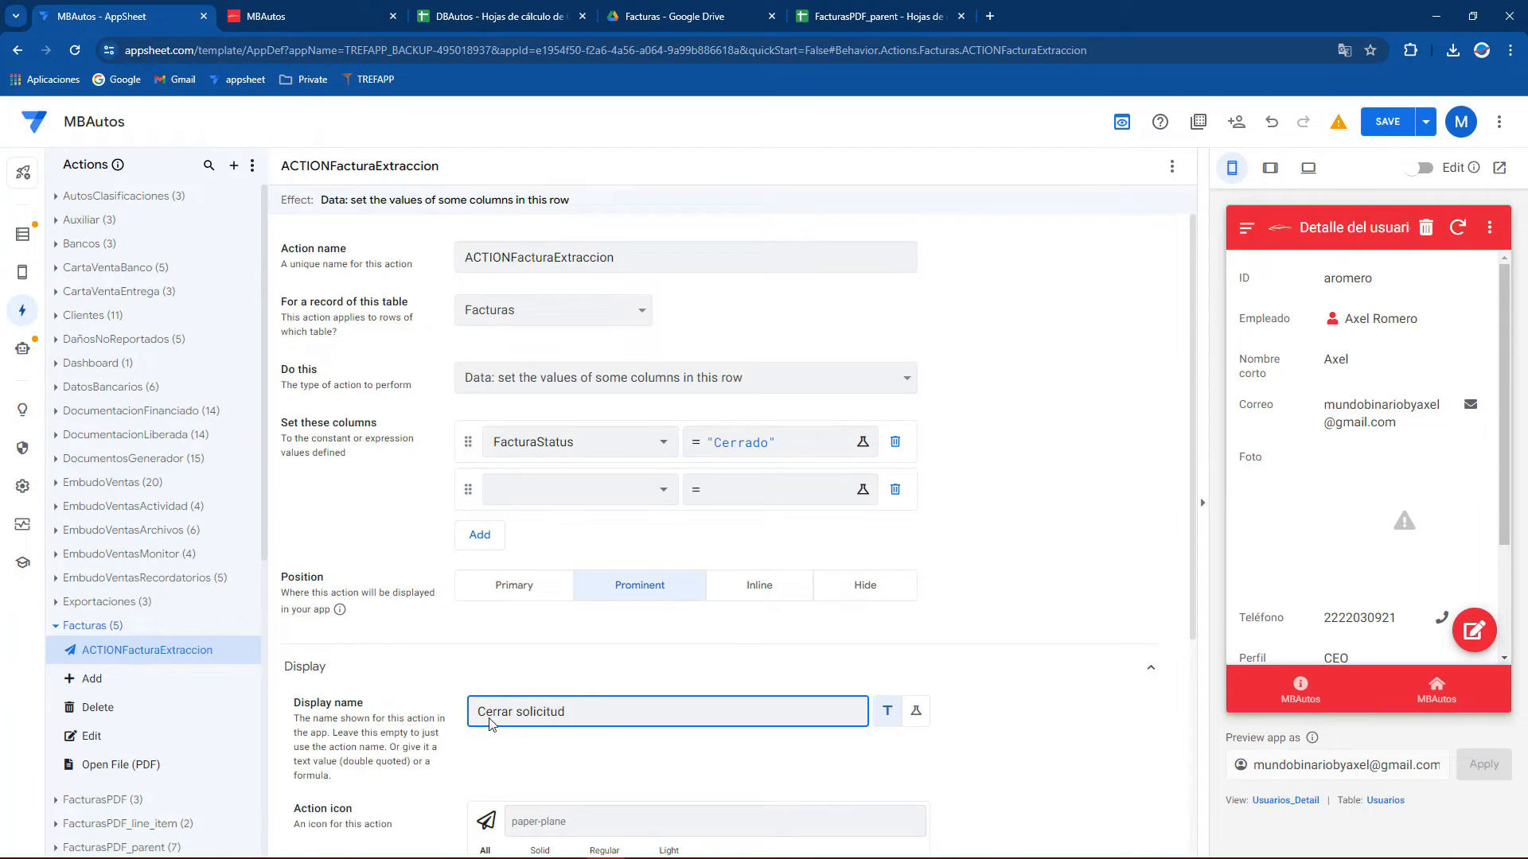
scroll(509, 700, "down", 2)
left_click(532, 668)
type("do")
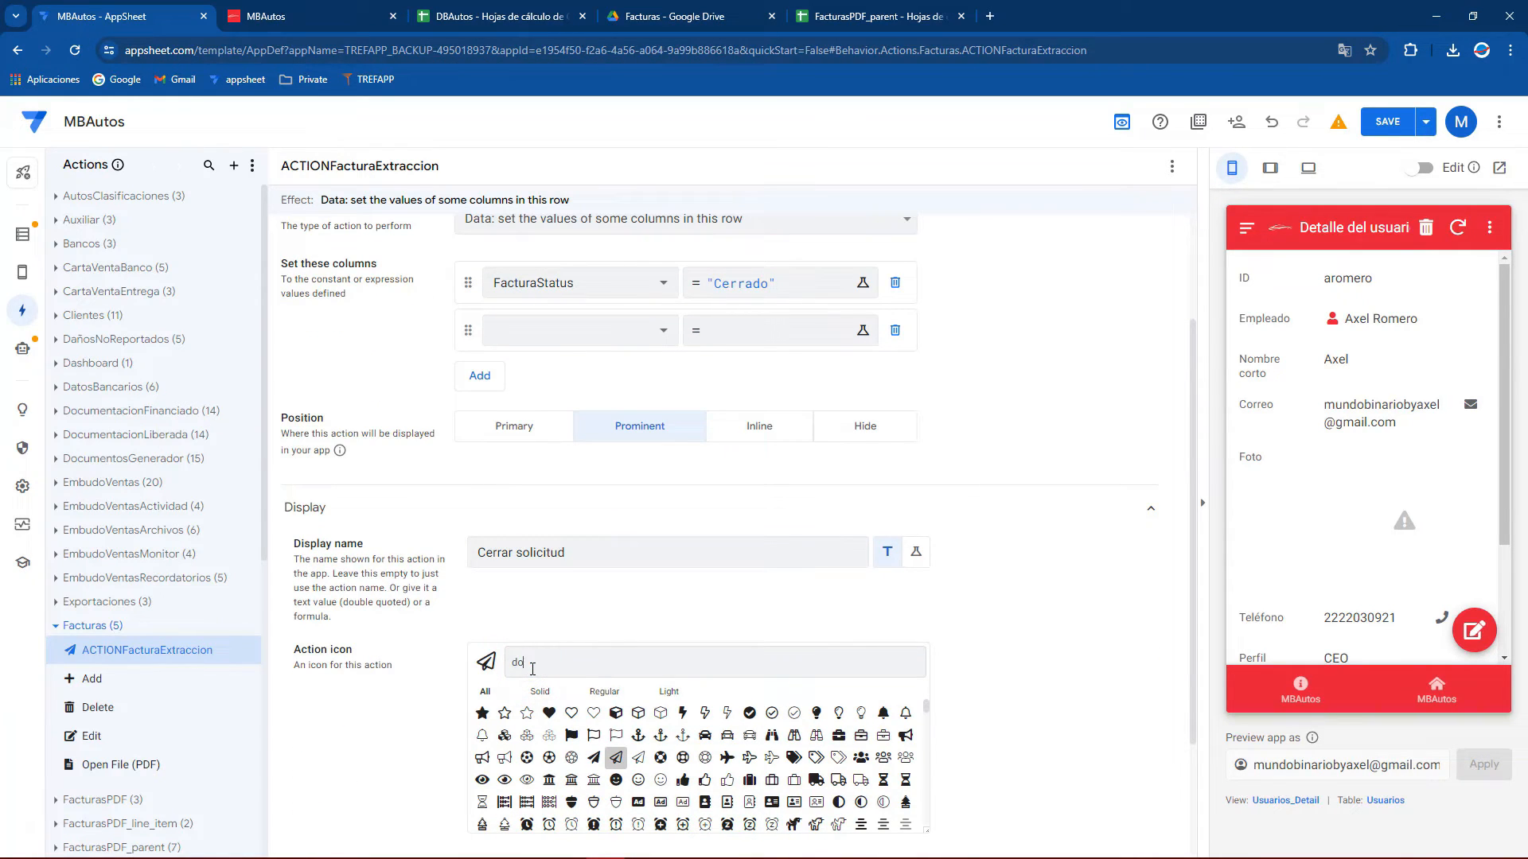
type("ne")
left_click(484, 713)
Choose FacturaFolioExtraccion for the empty column assignment and add another assignment for FacturaClienteExtraccion
left_click(533, 326)
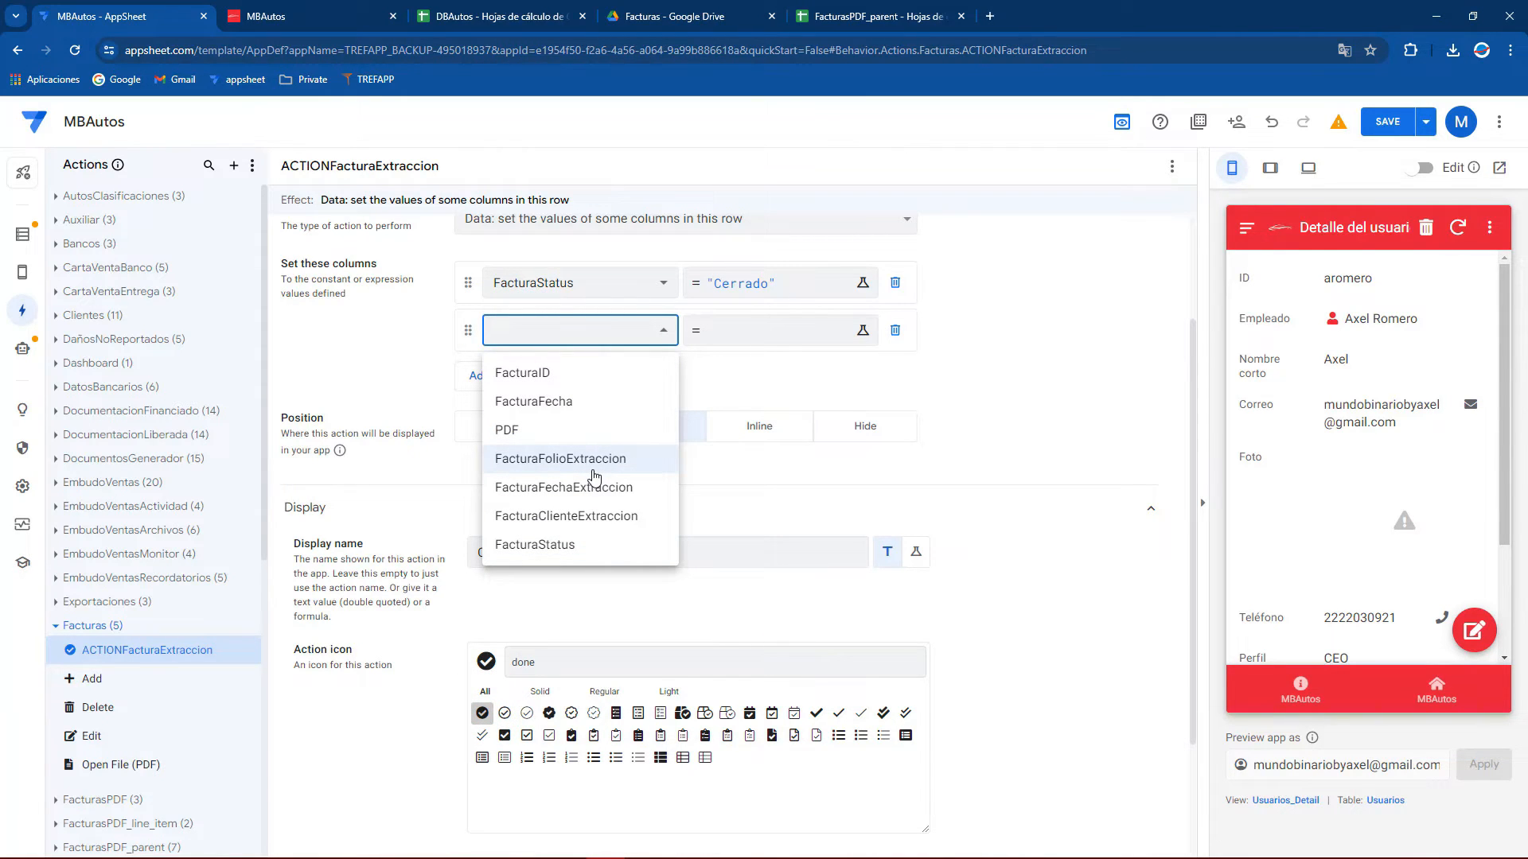
left_click(593, 465)
left_click(476, 375)
left_click(561, 374)
left_click(587, 565)
Set the action's value for FacturaFolioExtraccion to the FacturaFolioVirtual column and save the expression
left_click(724, 336)
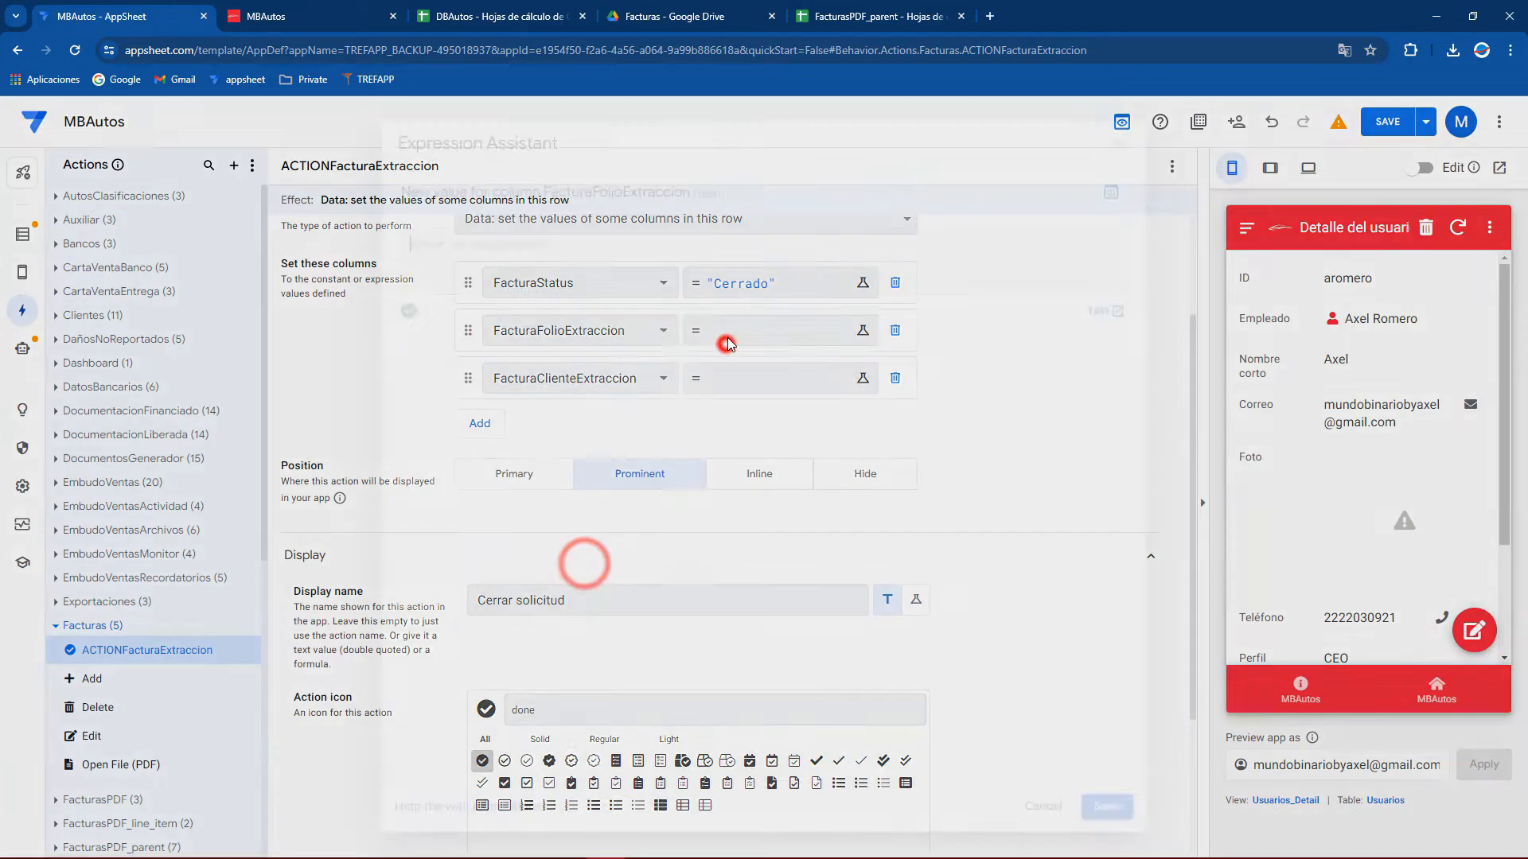
left_click(682, 402)
scroll(825, 586, "down", 2)
left_click(1106, 806)
Set the action's value for FacturaClienteExtraccion to [FacturaClienteVirtual], then save the expression and the app
left_click(757, 379)
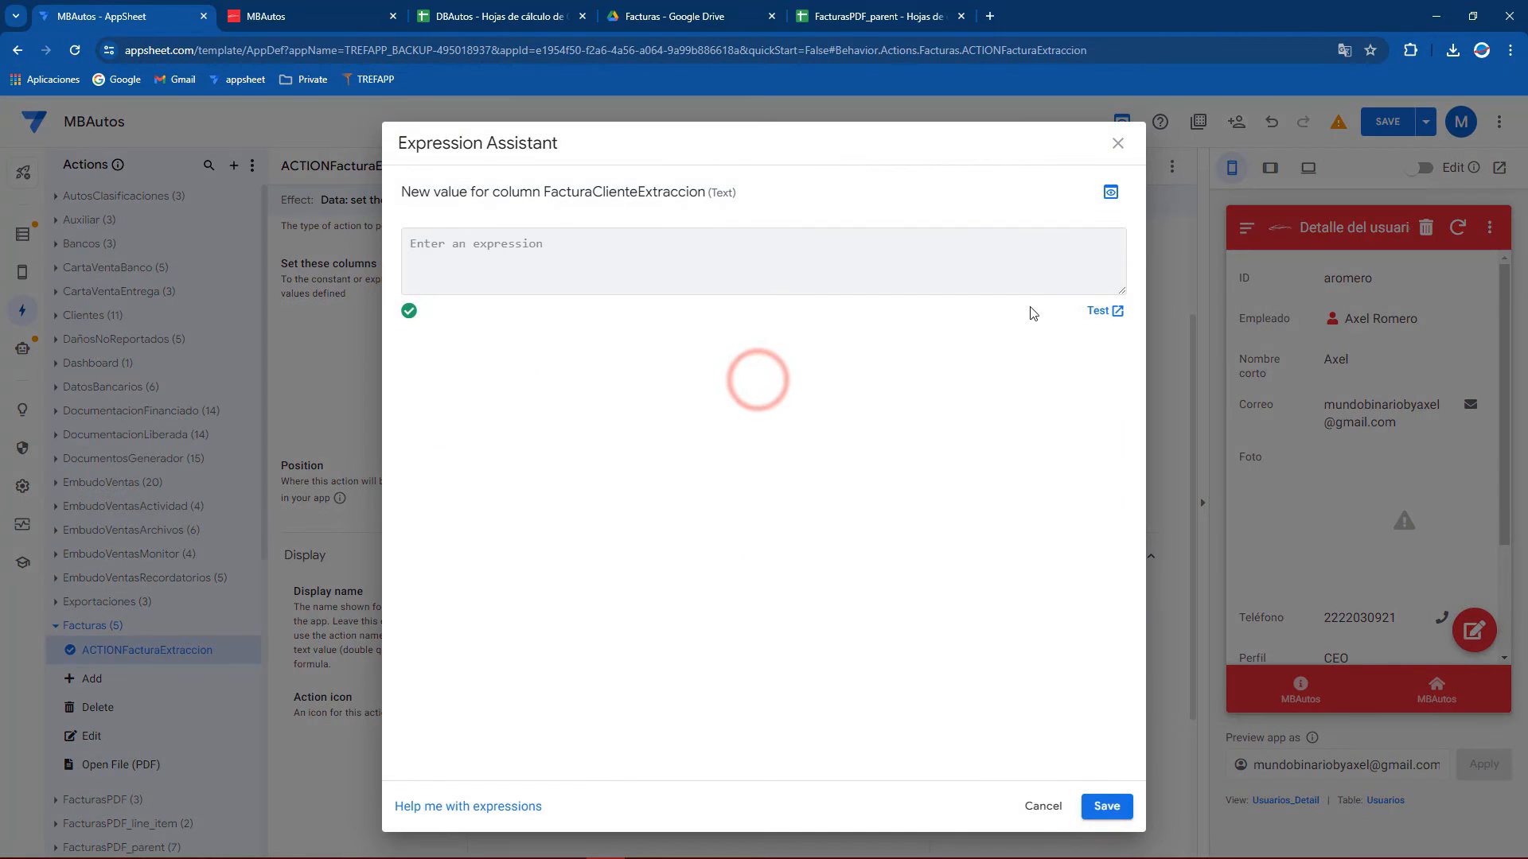
left_click(682, 403)
scroll(858, 674, "down", 1)
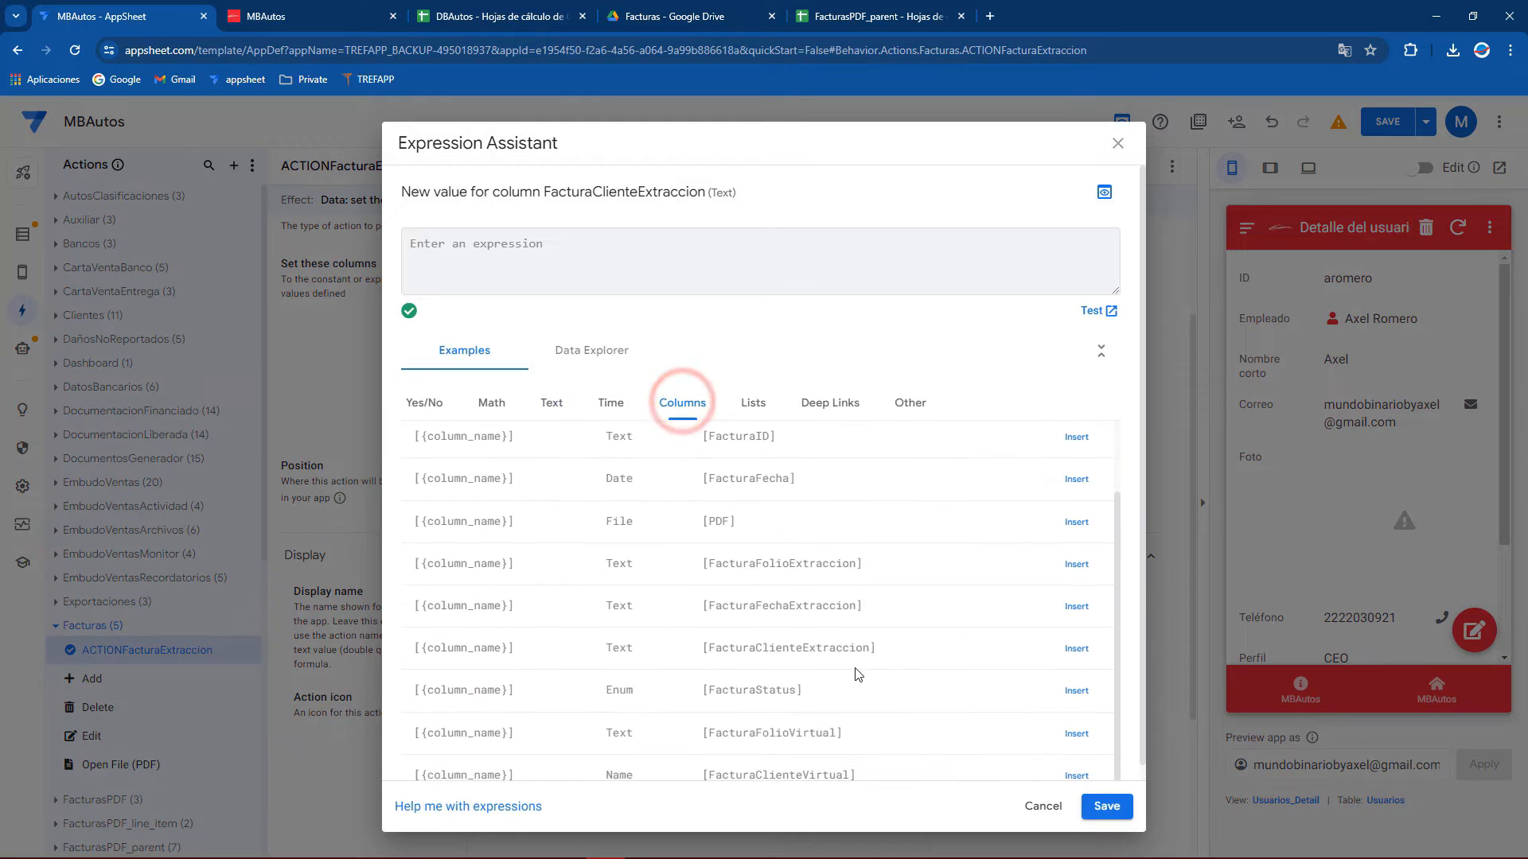
left_click(1073, 774)
left_click(582, 232)
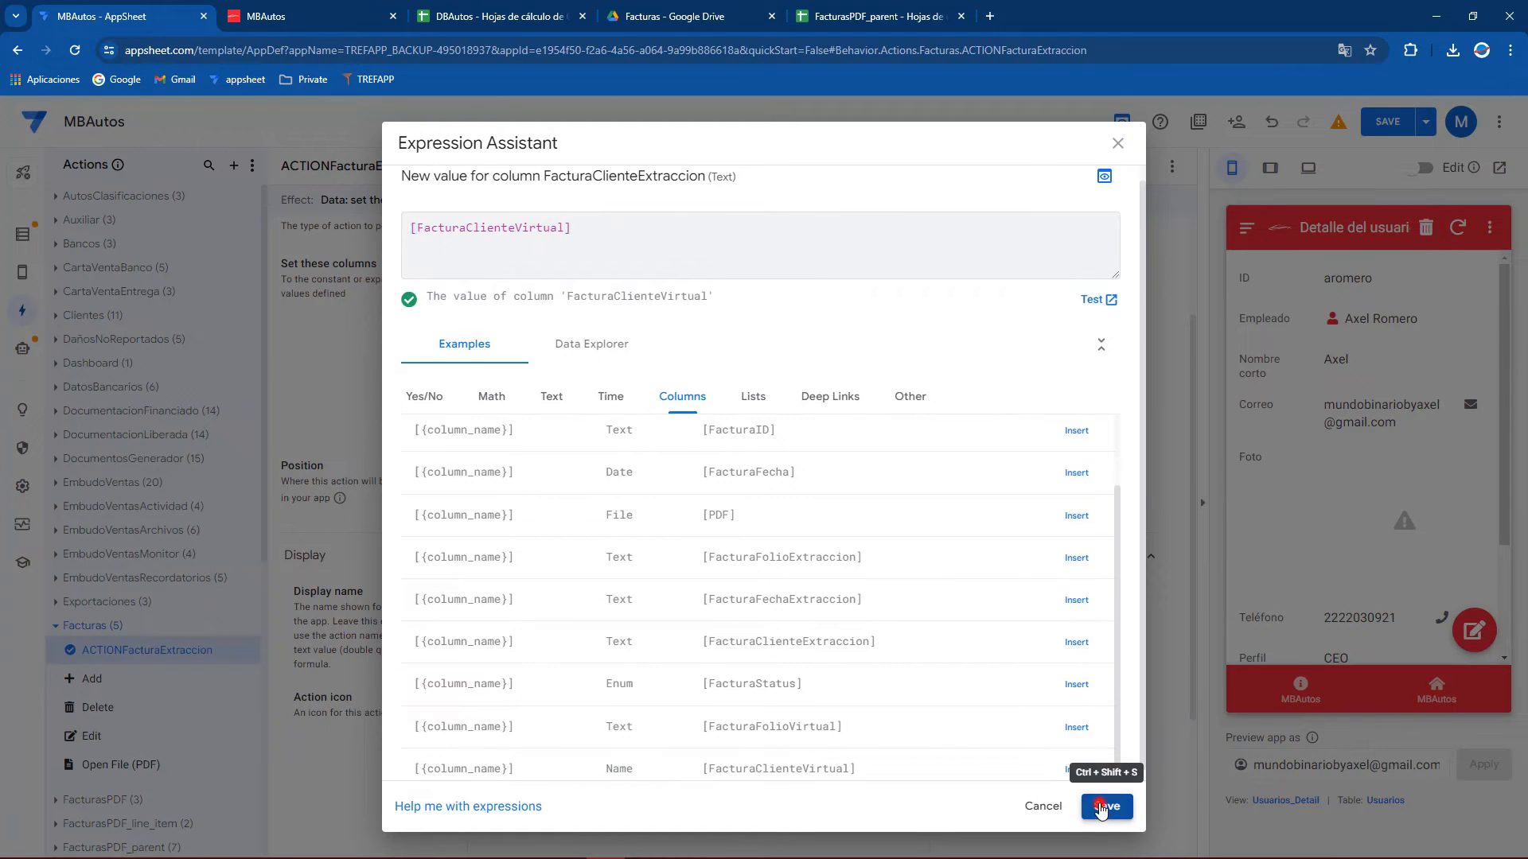
left_click(1104, 807)
left_click(1370, 126)
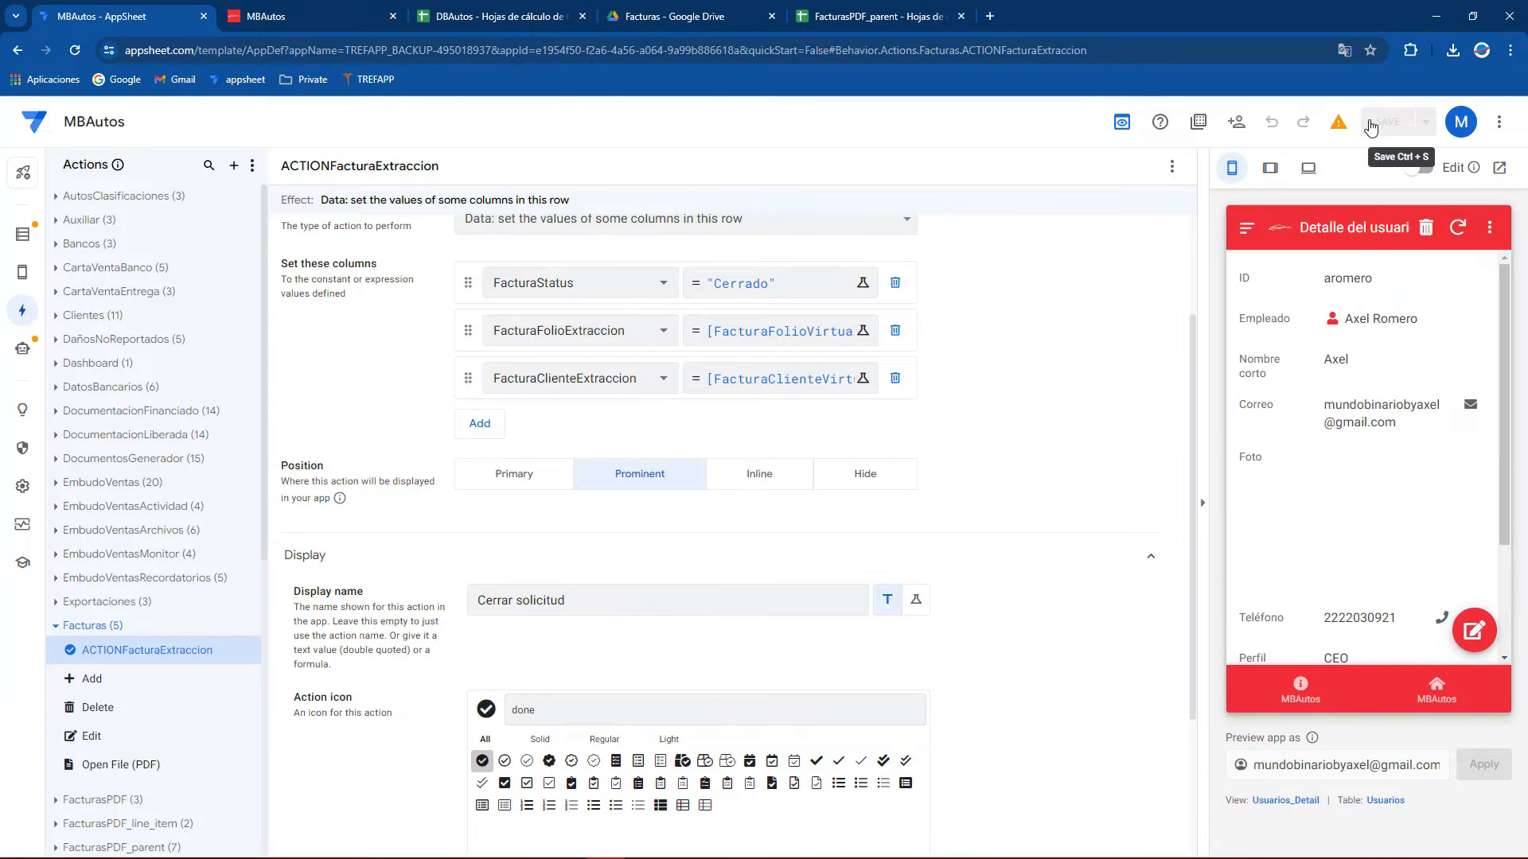
Try to close the pending invoice in the app preview with the Cerrar solicitud action and sync the change
left_click(1247, 228)
left_click(1292, 305)
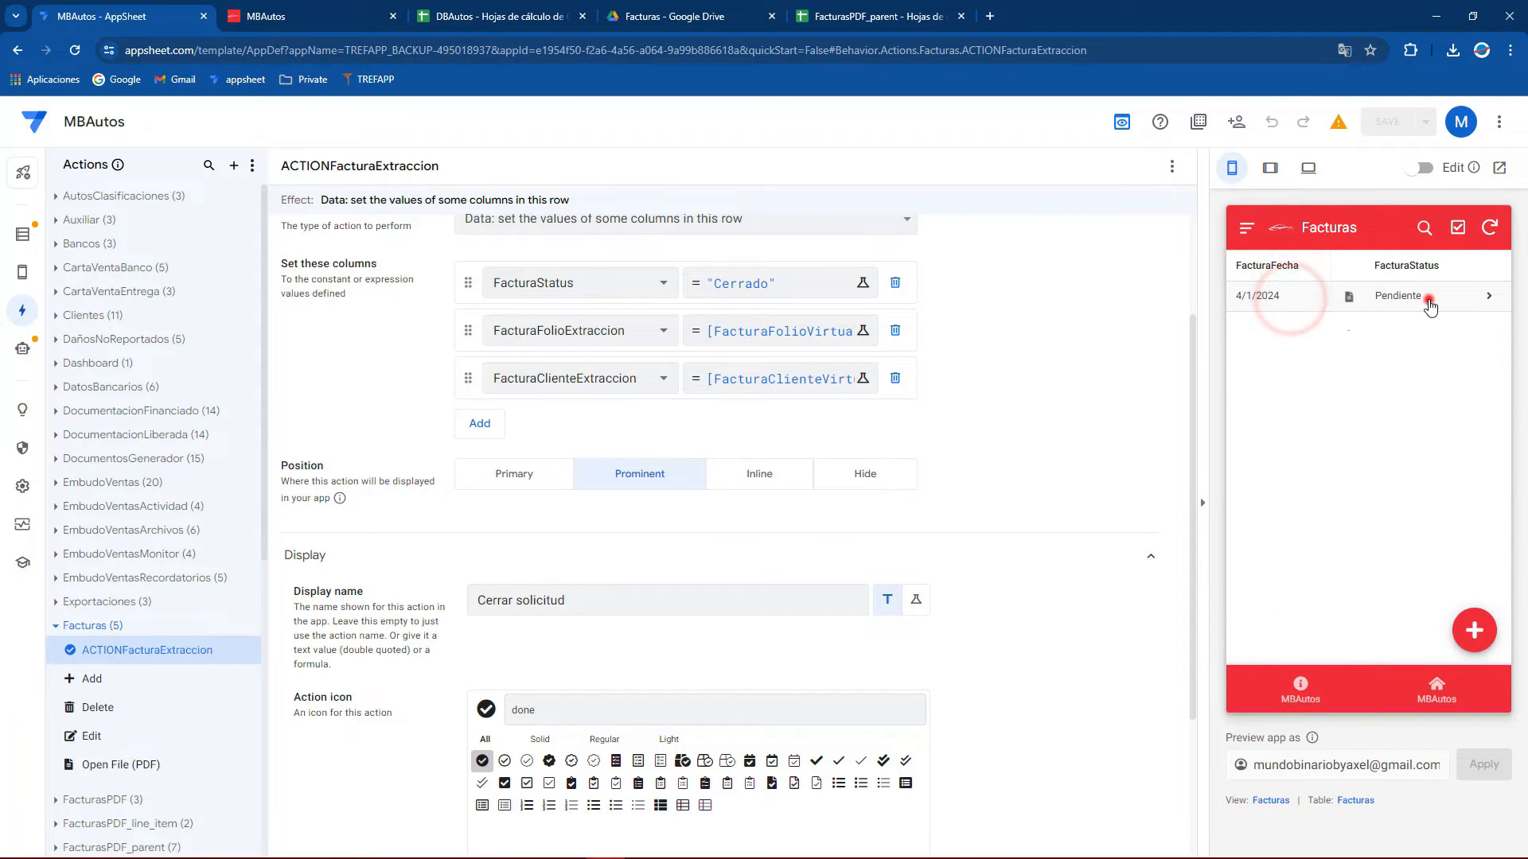
left_click(1428, 301)
left_click(1270, 304)
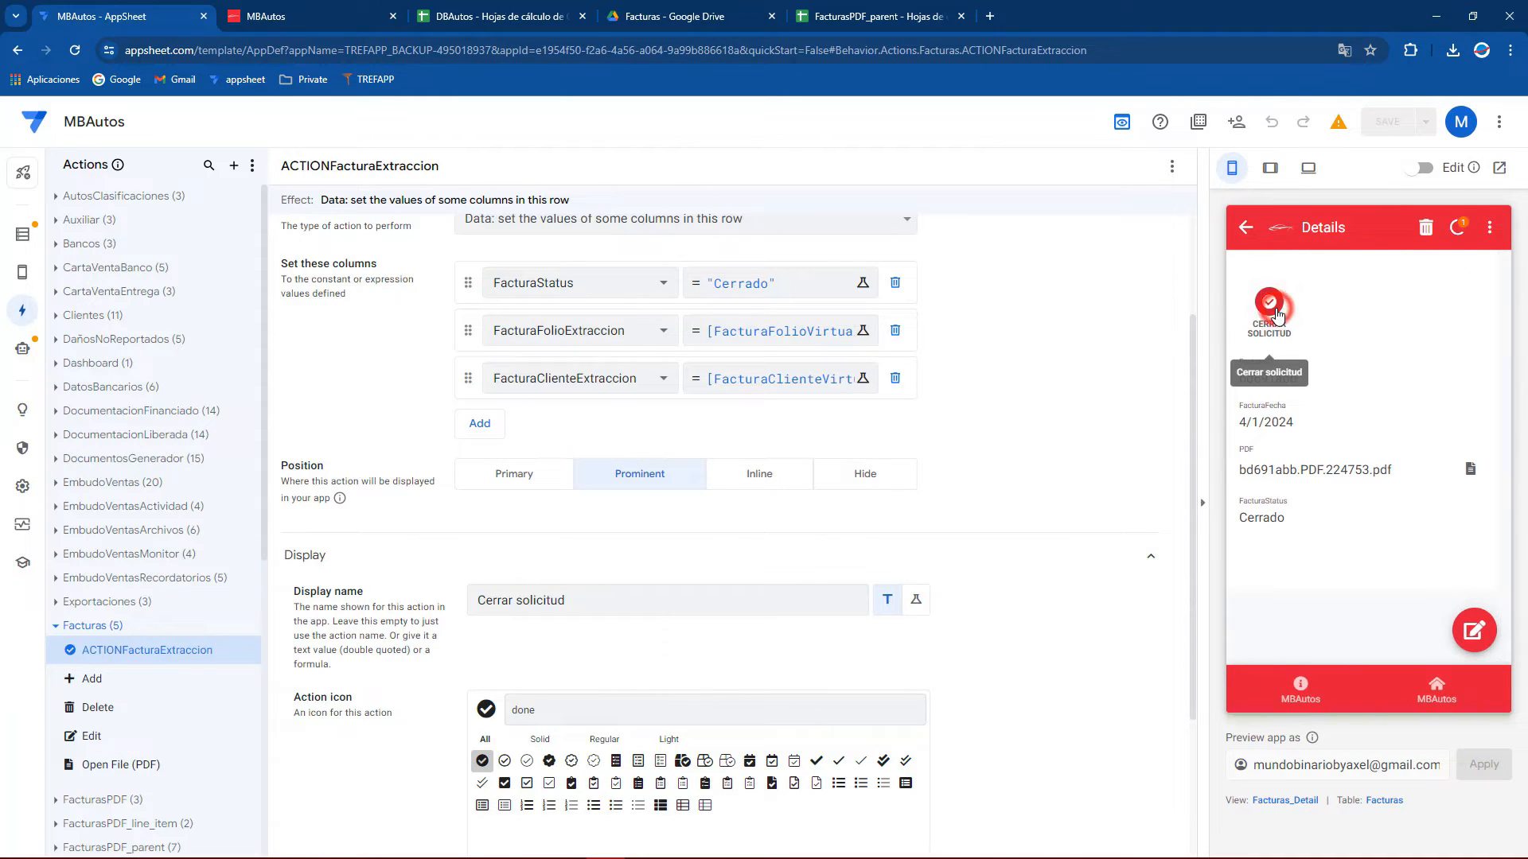
left_click(1460, 228)
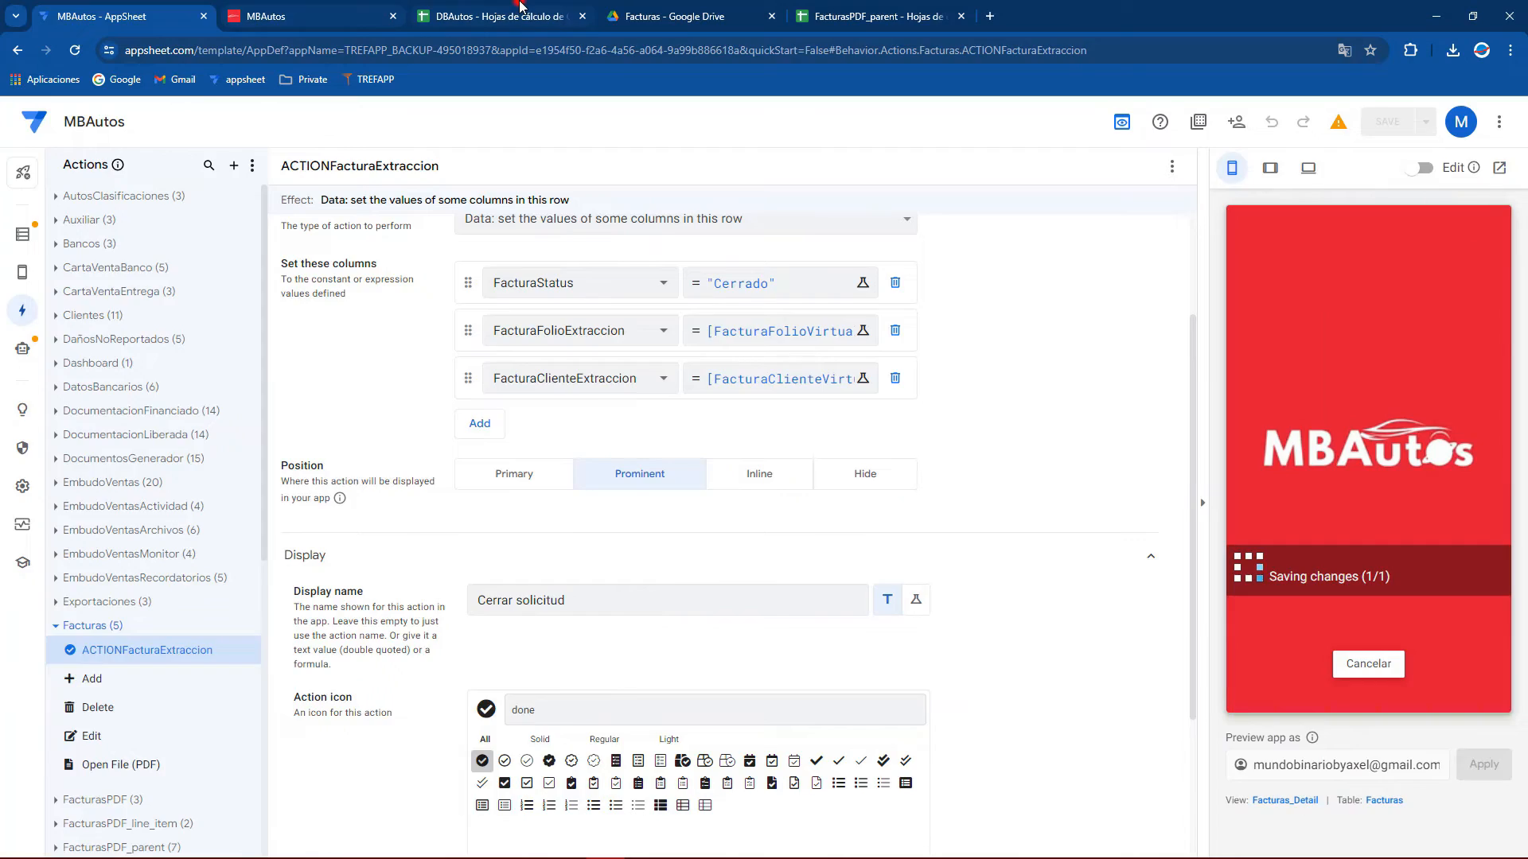
Check the invoice's FacturaFolioExtraccion and FacturaClienteExtraccion cells in the DBAutos Facturas sheet, then return to the action's settings
left_click(502, 16)
left_click(525, 250)
left_click(732, 238)
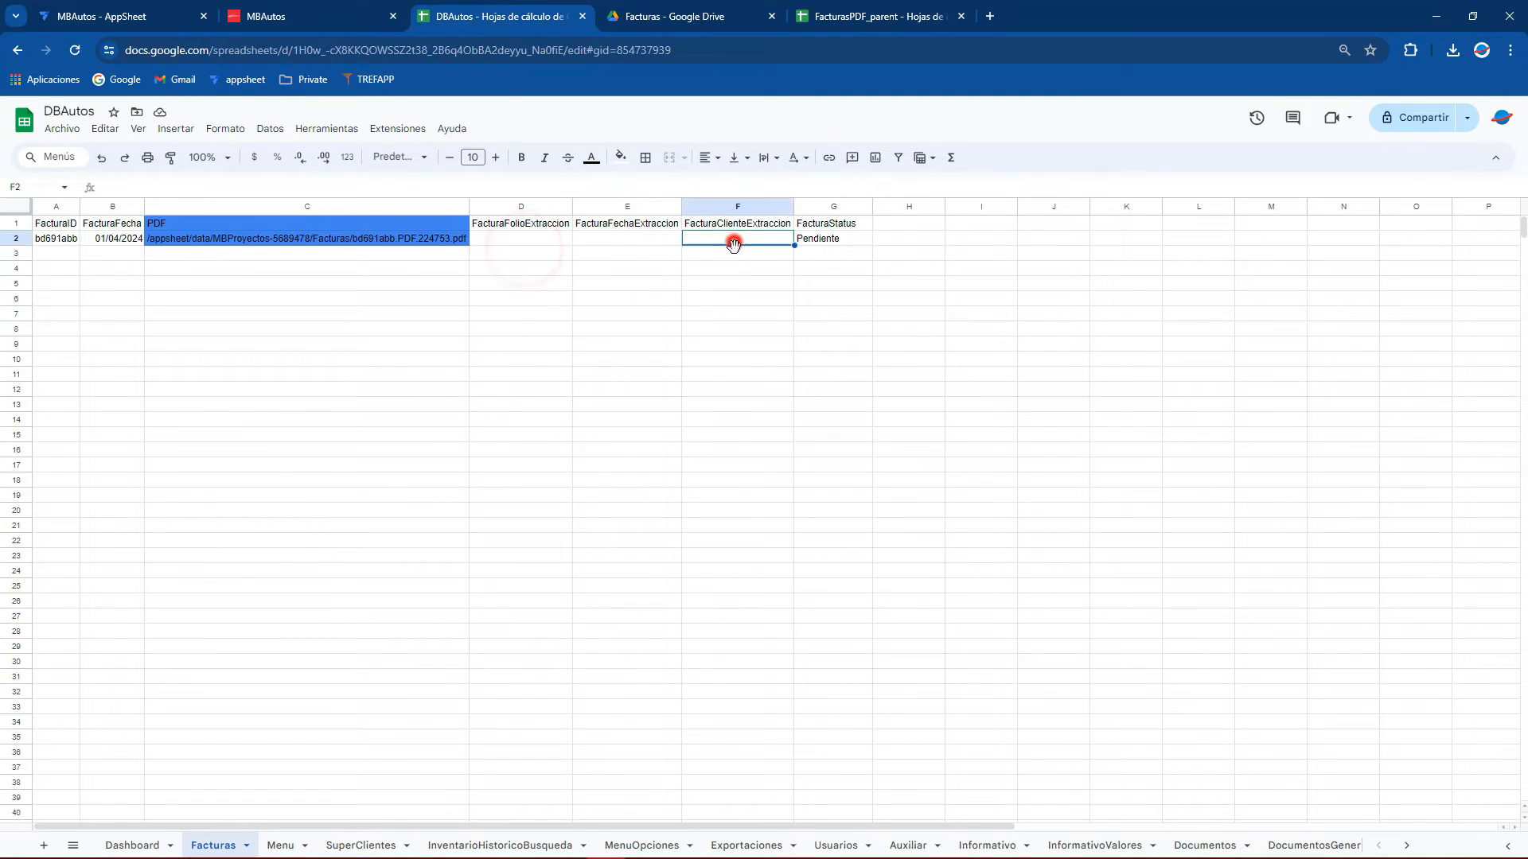
left_click(542, 237)
left_click(713, 236)
left_click(542, 233)
left_click(723, 238)
left_click(523, 243)
left_click(169, 8)
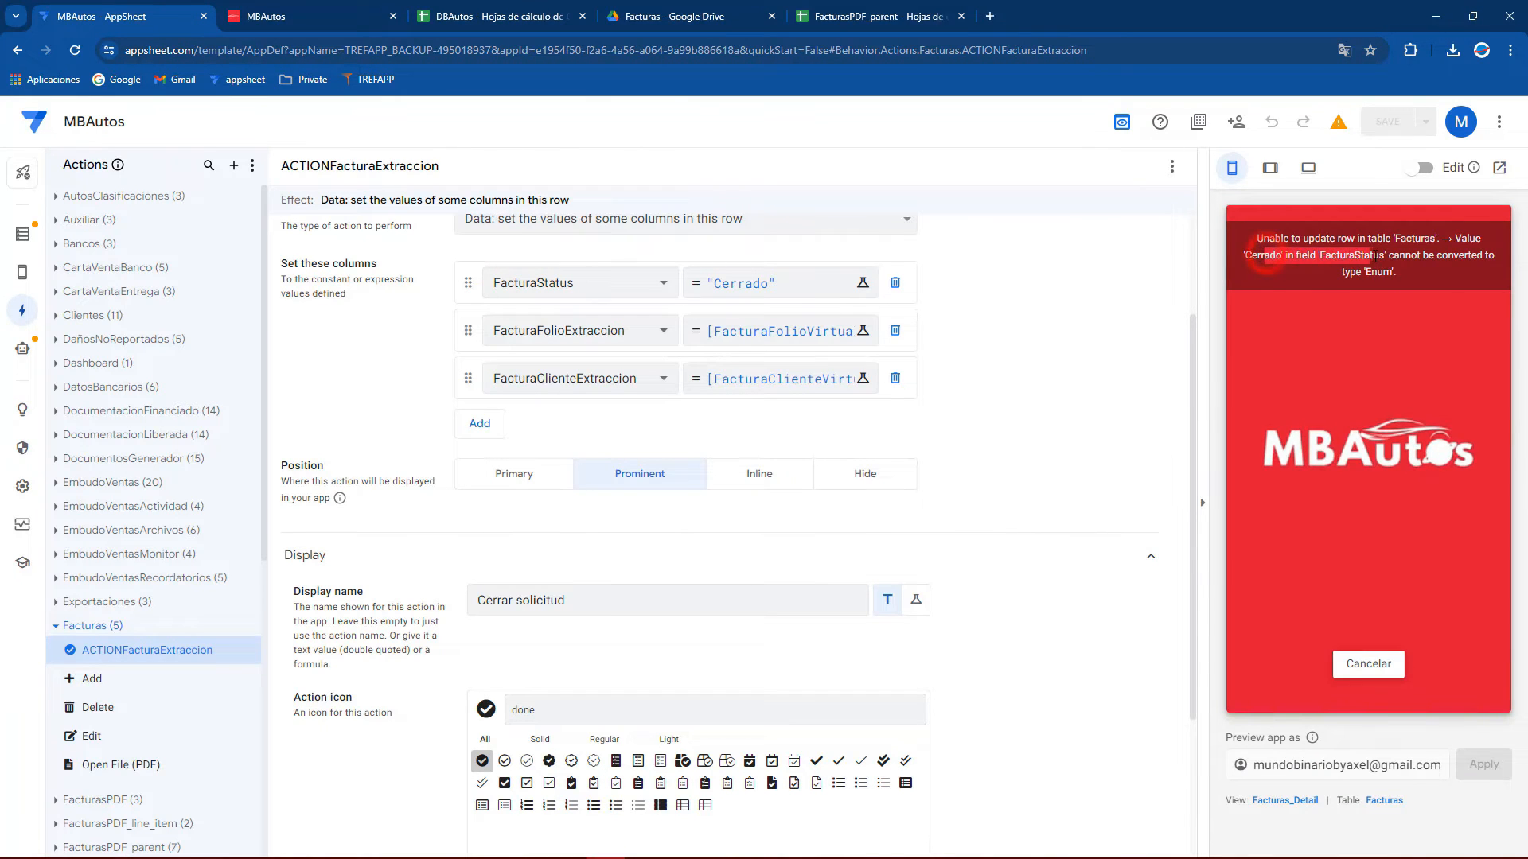
Change the action's FacturaStatus value to "Cerrada" and save the expression
left_click(738, 292)
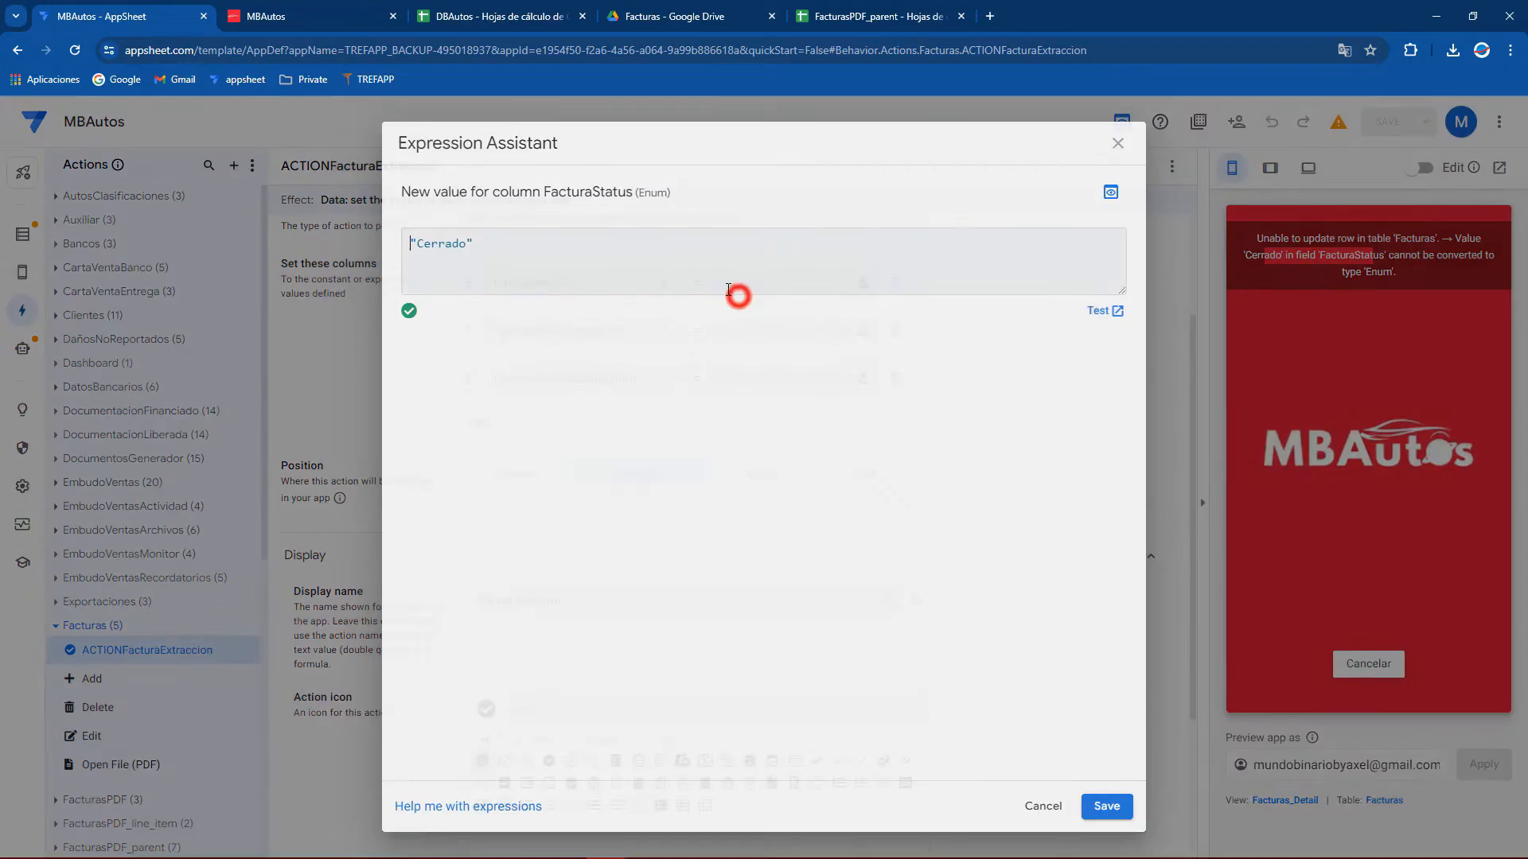
left_click(467, 244)
key("BackSpace")
type("a")
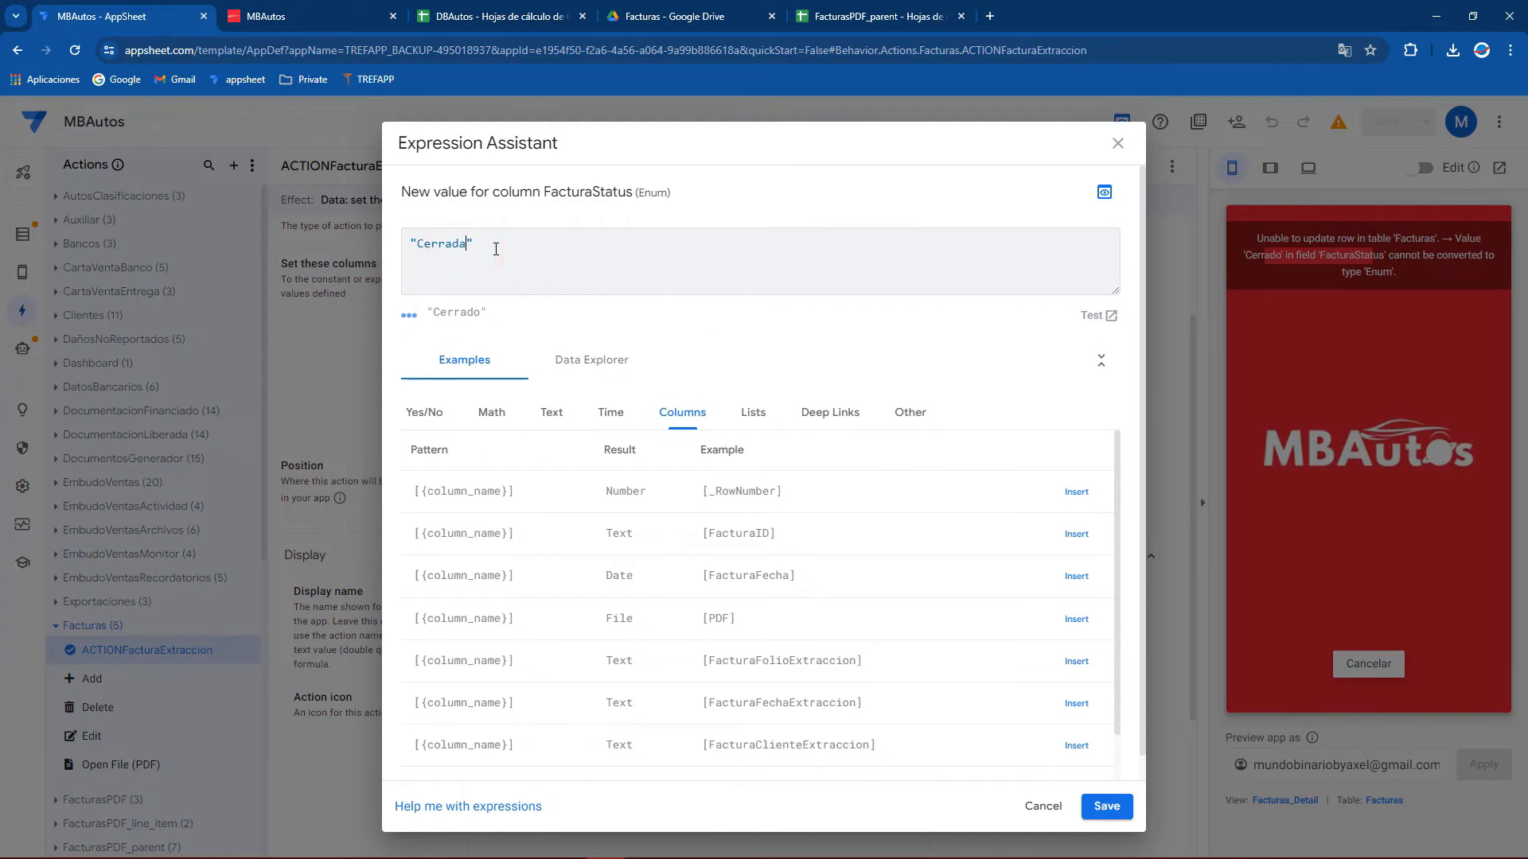
left_click(1105, 806)
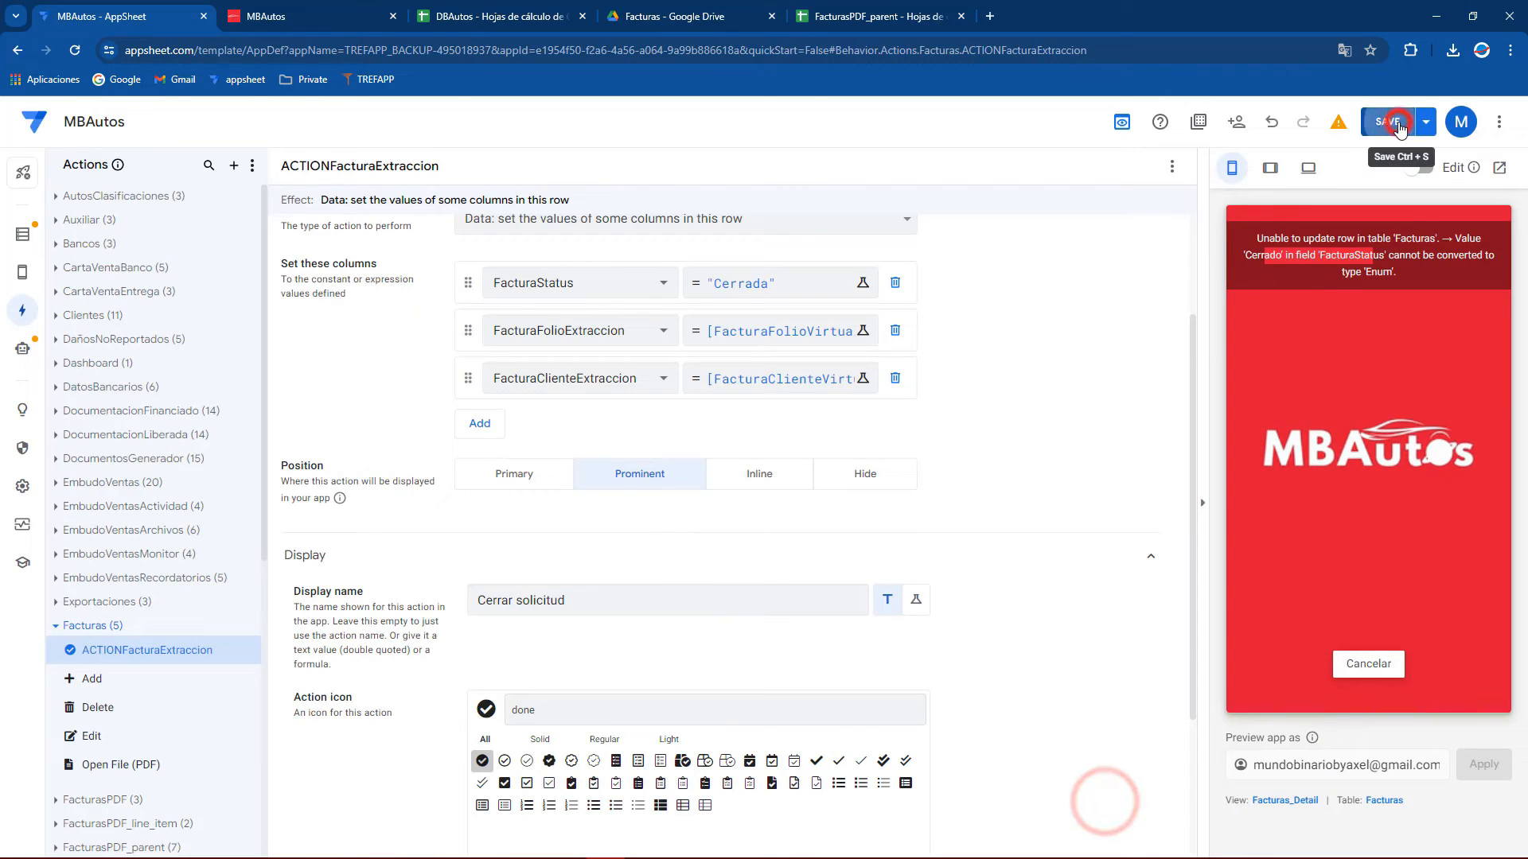
Save the app, run Cerrar solicitud on the pending invoice in the app preview and sync the change
left_click(1399, 124)
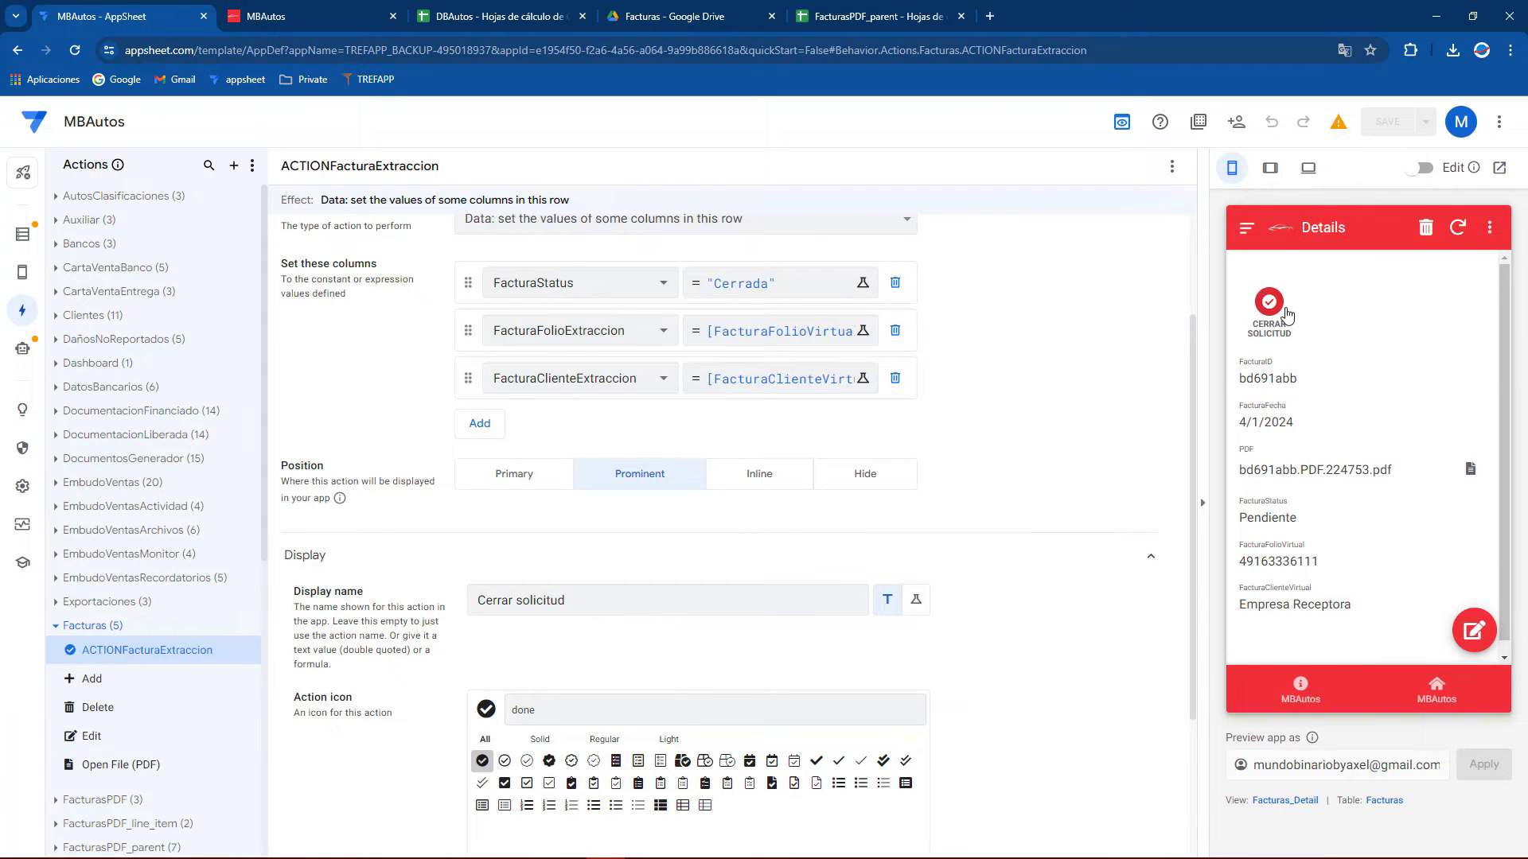
left_click(1286, 313)
left_click(1456, 229)
Check the invoice's FacturaStatus, FacturaFolioExtraccion and FacturaClienteExtraccion cells in the DBAutos Facturas sheet
left_click(499, 10)
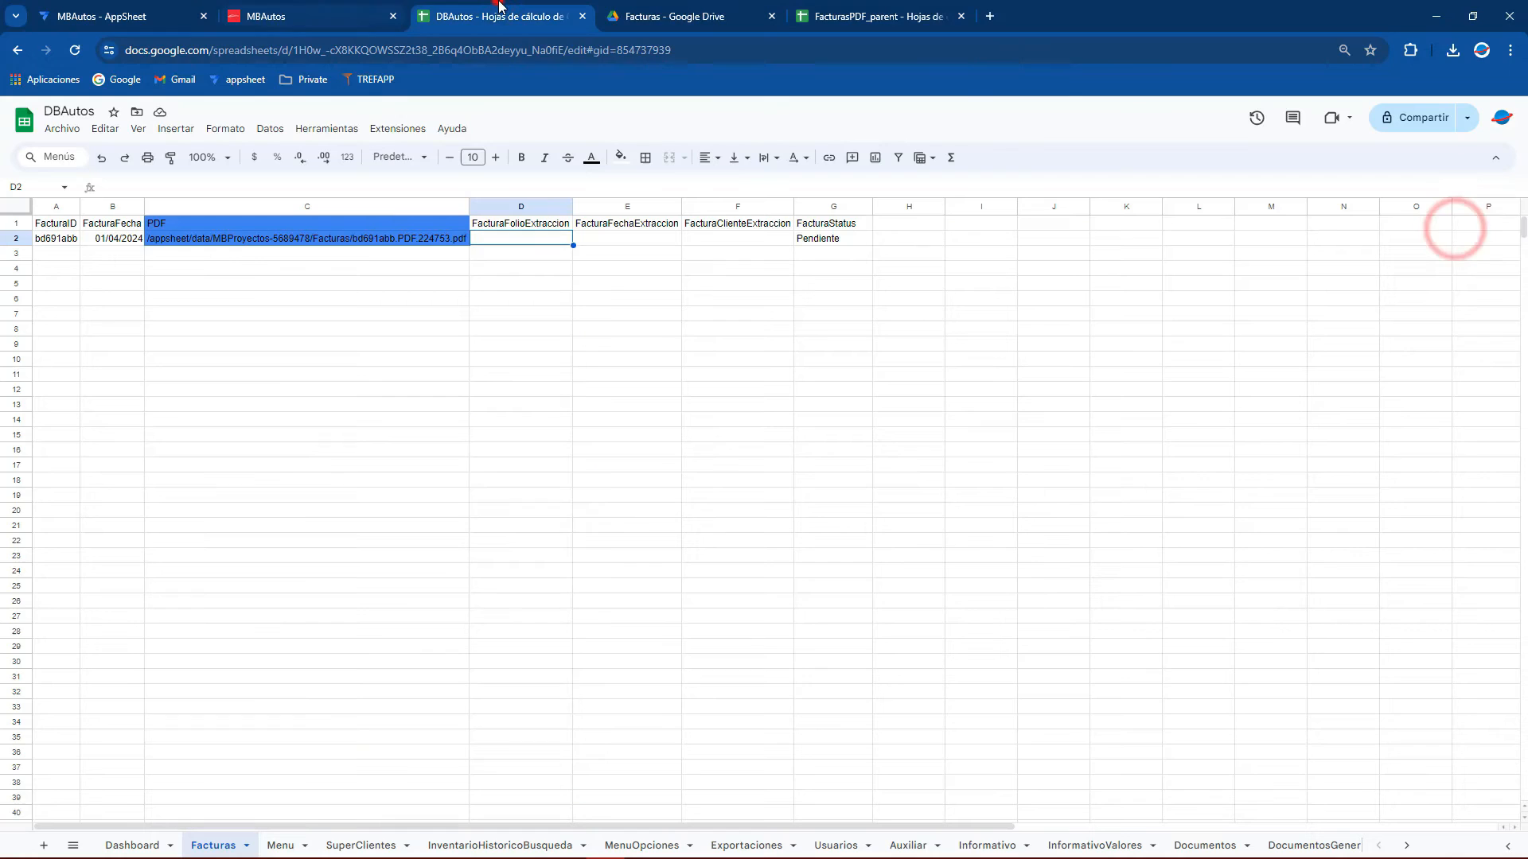
left_click(589, 282)
left_click(820, 241)
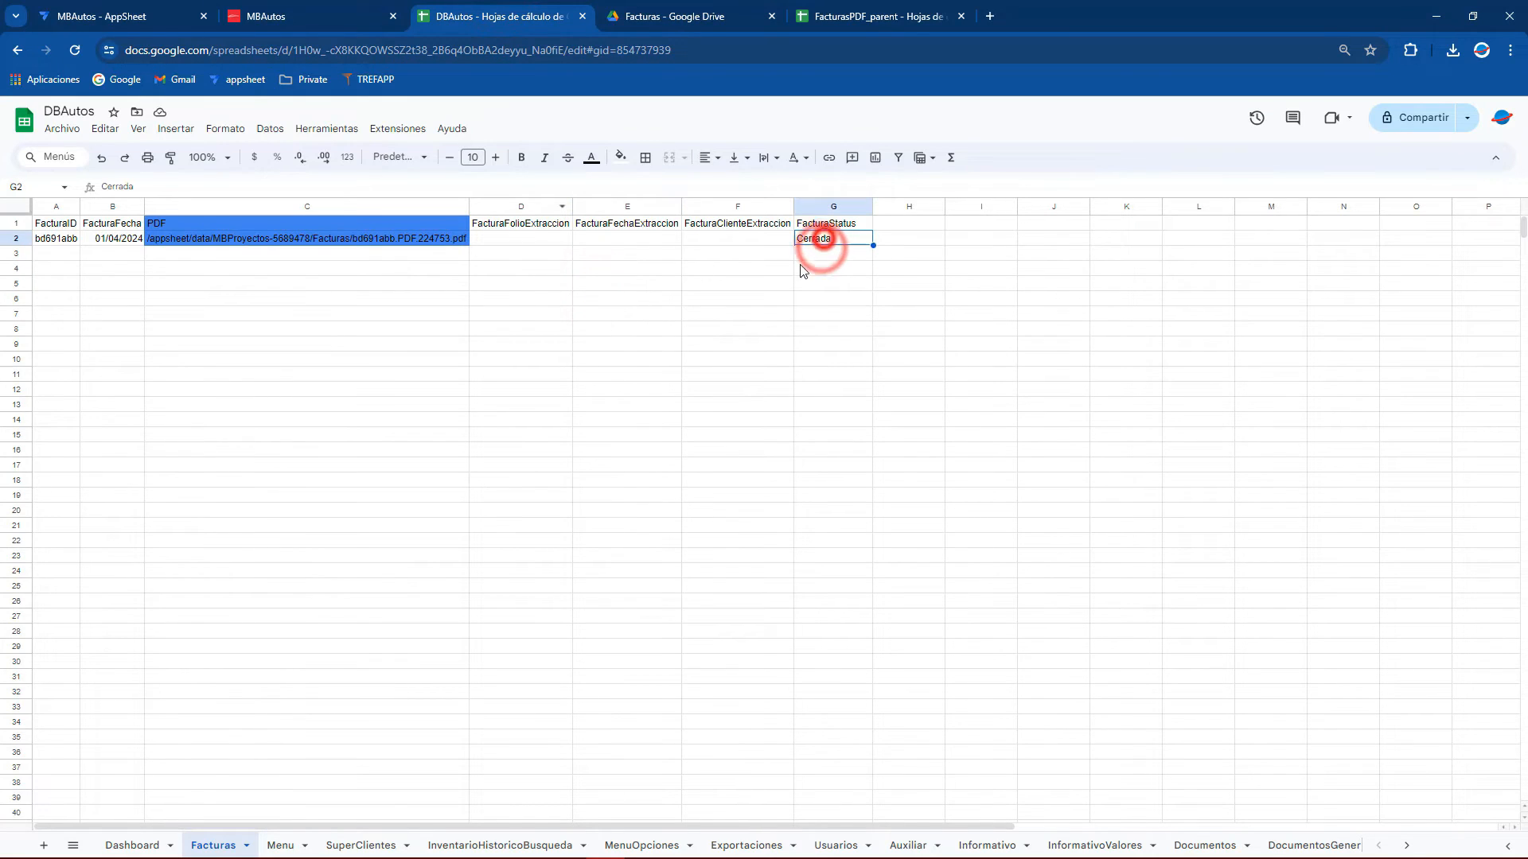
left_click(522, 238)
left_click(727, 236)
left_click(505, 236)
left_click(699, 235)
left_click(525, 229)
left_click(688, 239)
left_click(529, 239)
left_click(733, 241)
left_click(532, 229)
left_click(706, 236)
left_click(35, 5)
left_click(251, 6)
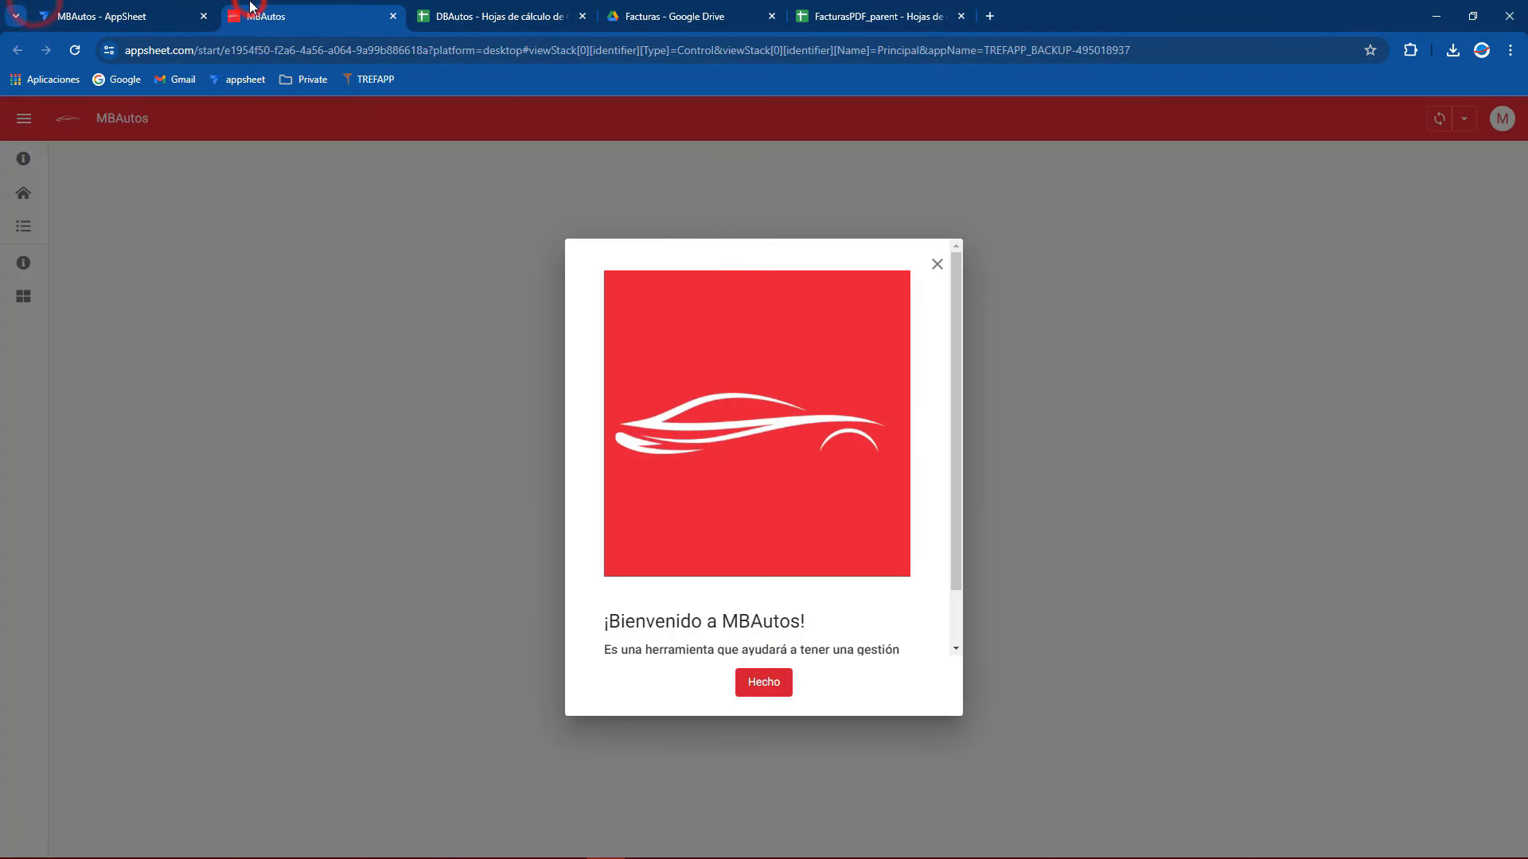
left_click(121, 5)
left_click(512, 9)
left_click(504, 239)
left_click(631, 237)
left_click(711, 242)
left_click(564, 239)
left_click(711, 241)
left_click(824, 237)
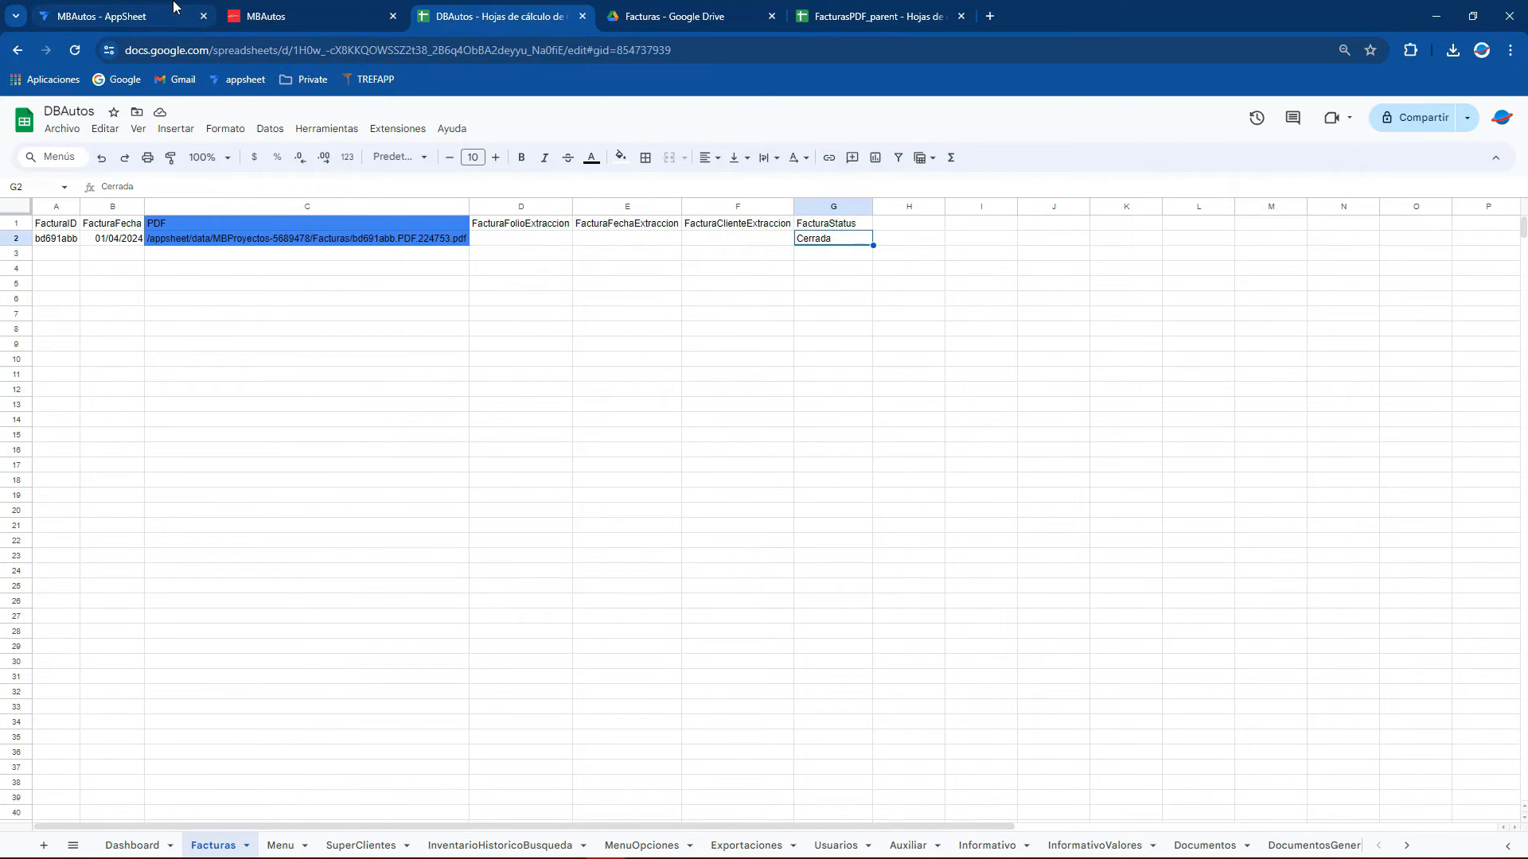
Review the action's column expressions, reload the DBAutos spreadsheet and look at the extracted data in the FacturasPDF_parent sheet
left_click(76, 13)
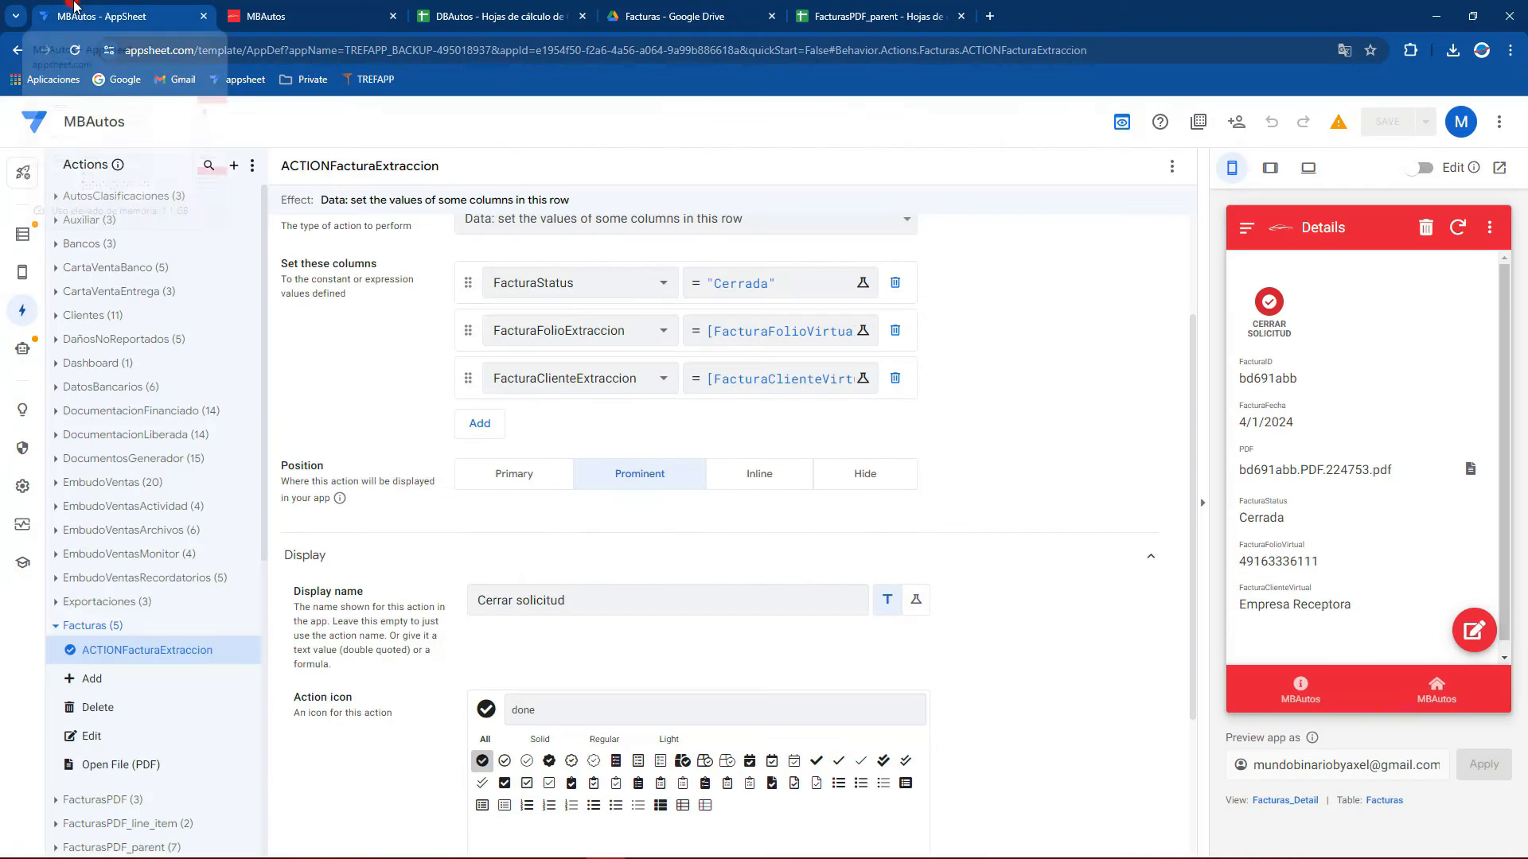
left_click(798, 346)
left_click(1118, 145)
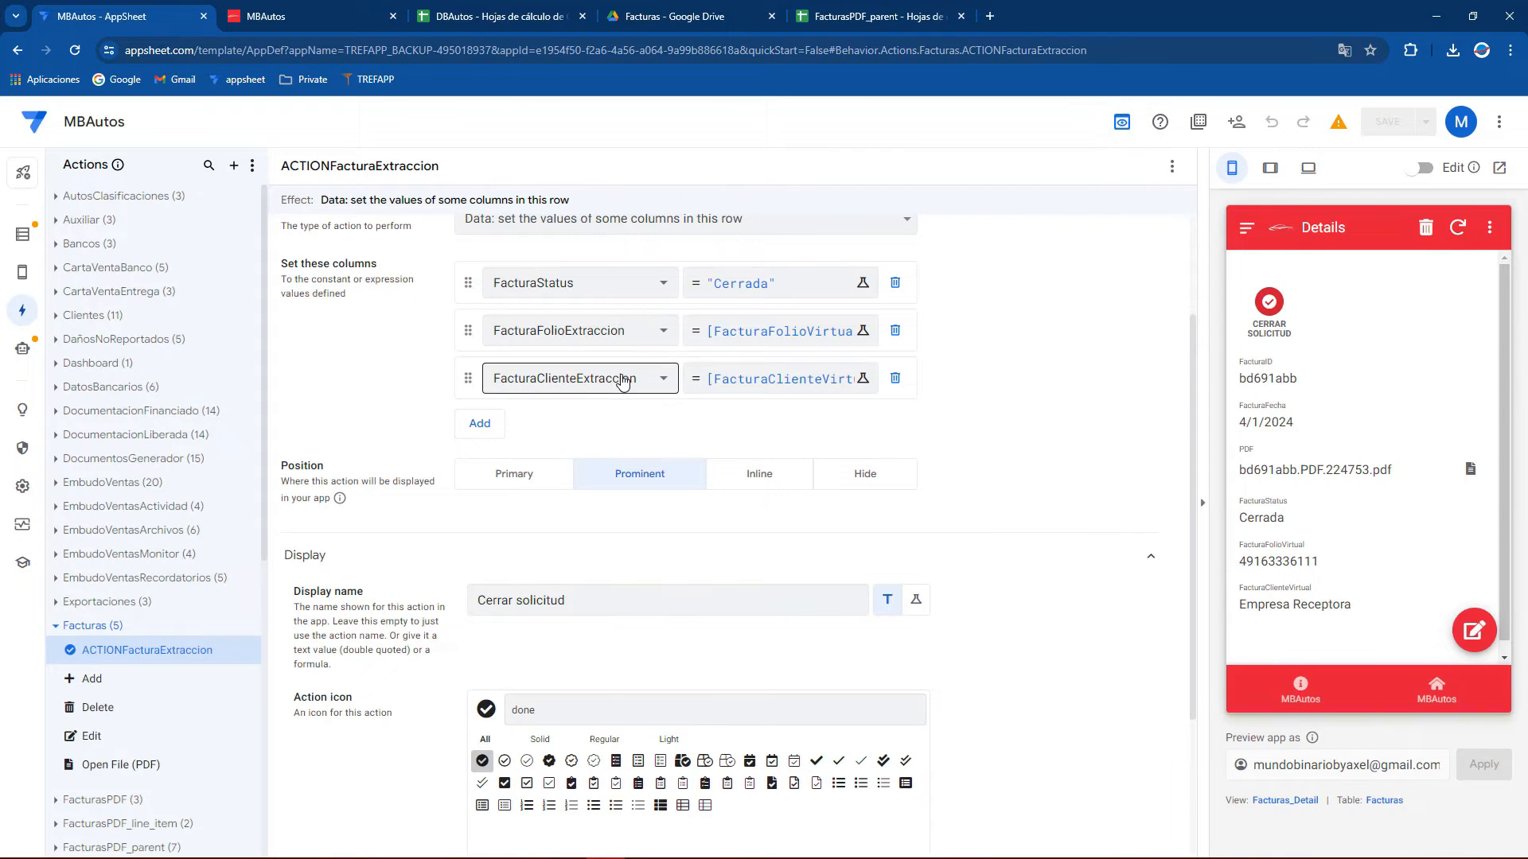
left_click(528, 10)
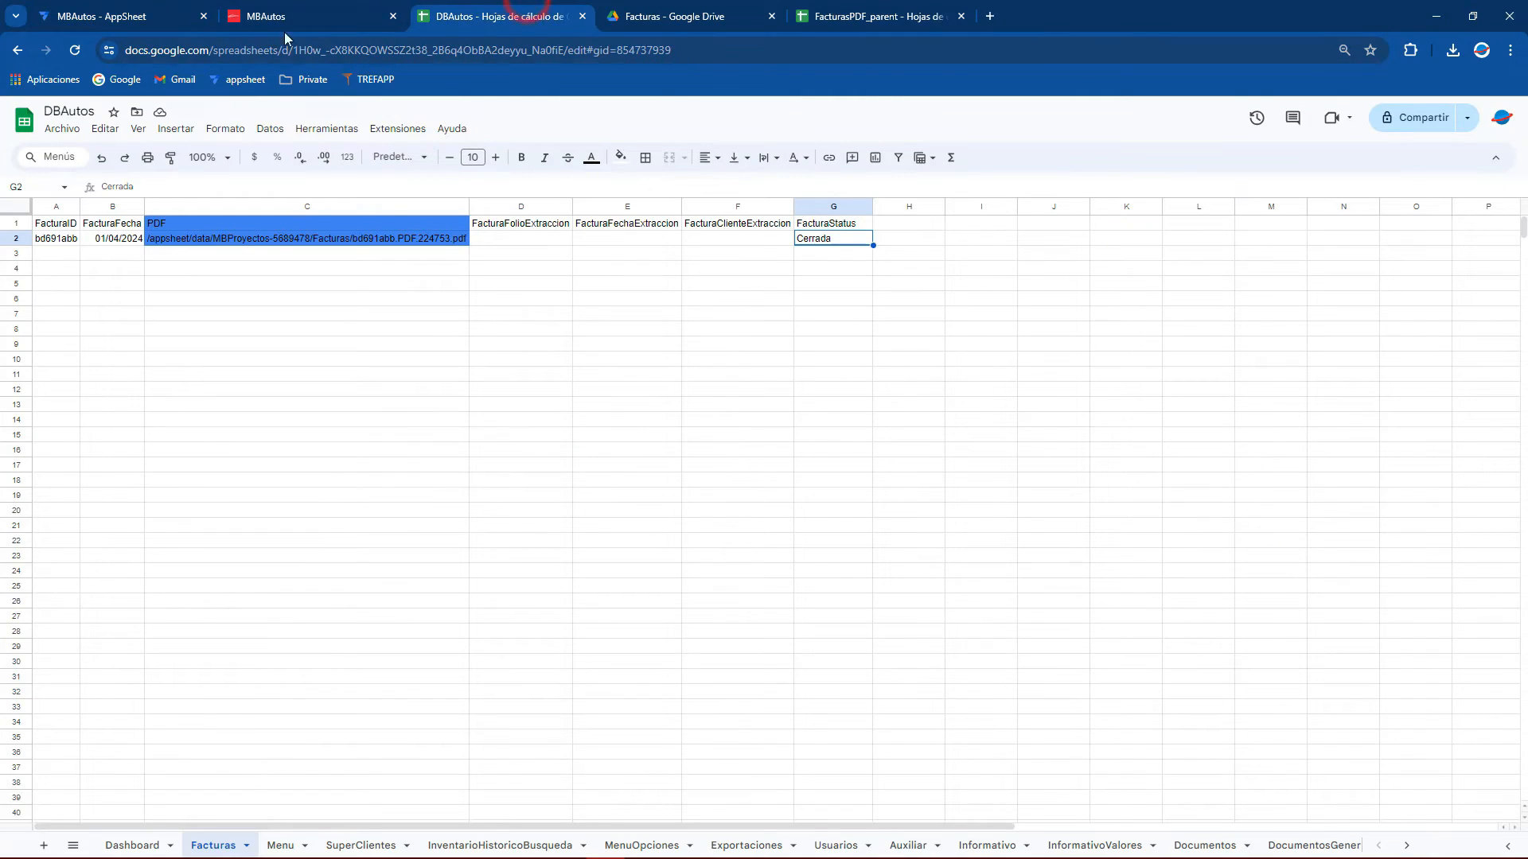
left_click(77, 50)
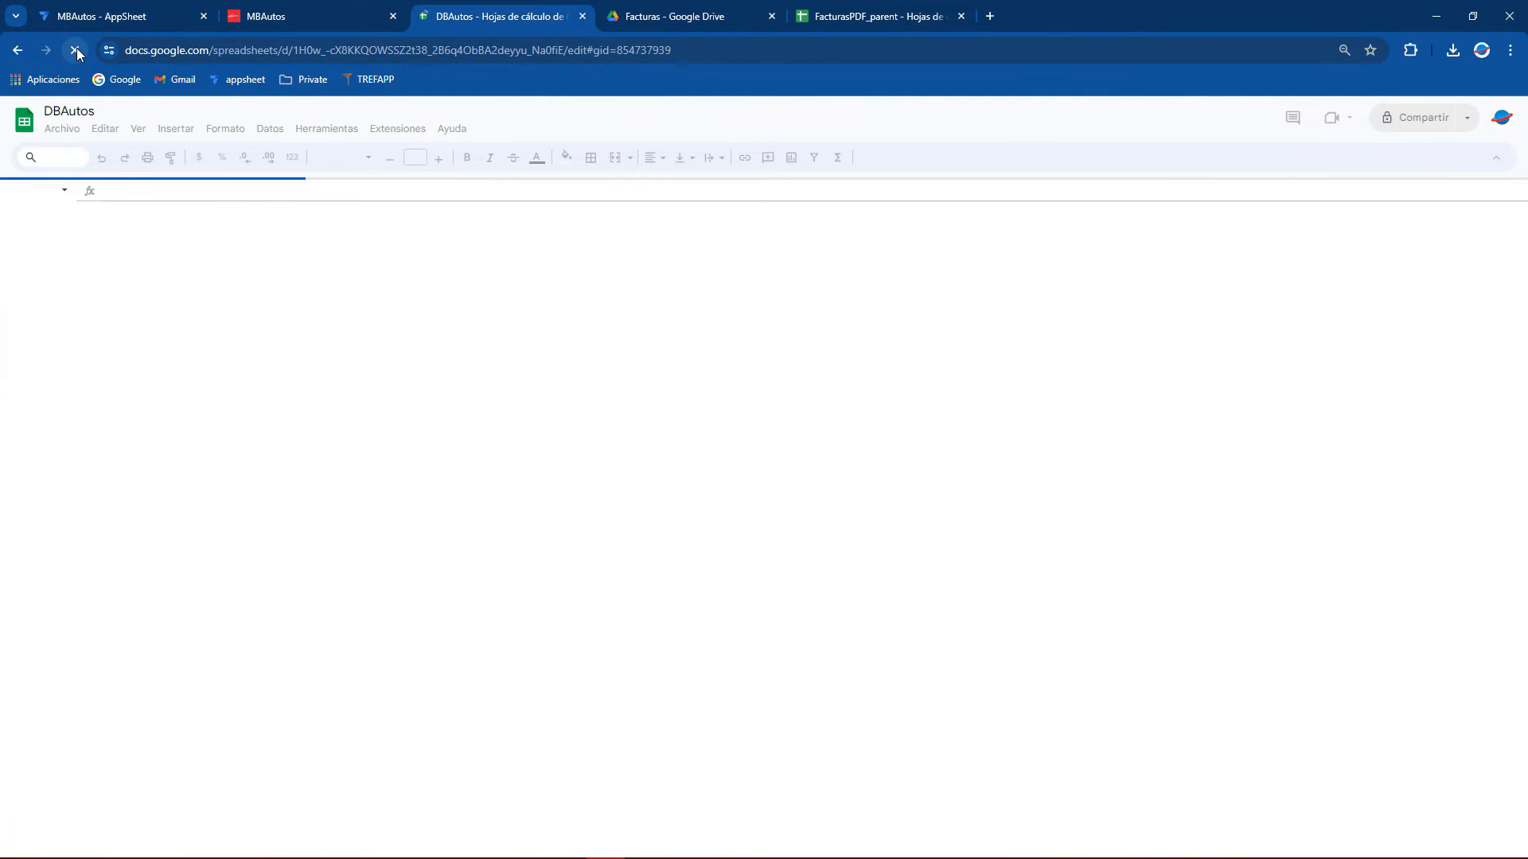
left_click(58, 10)
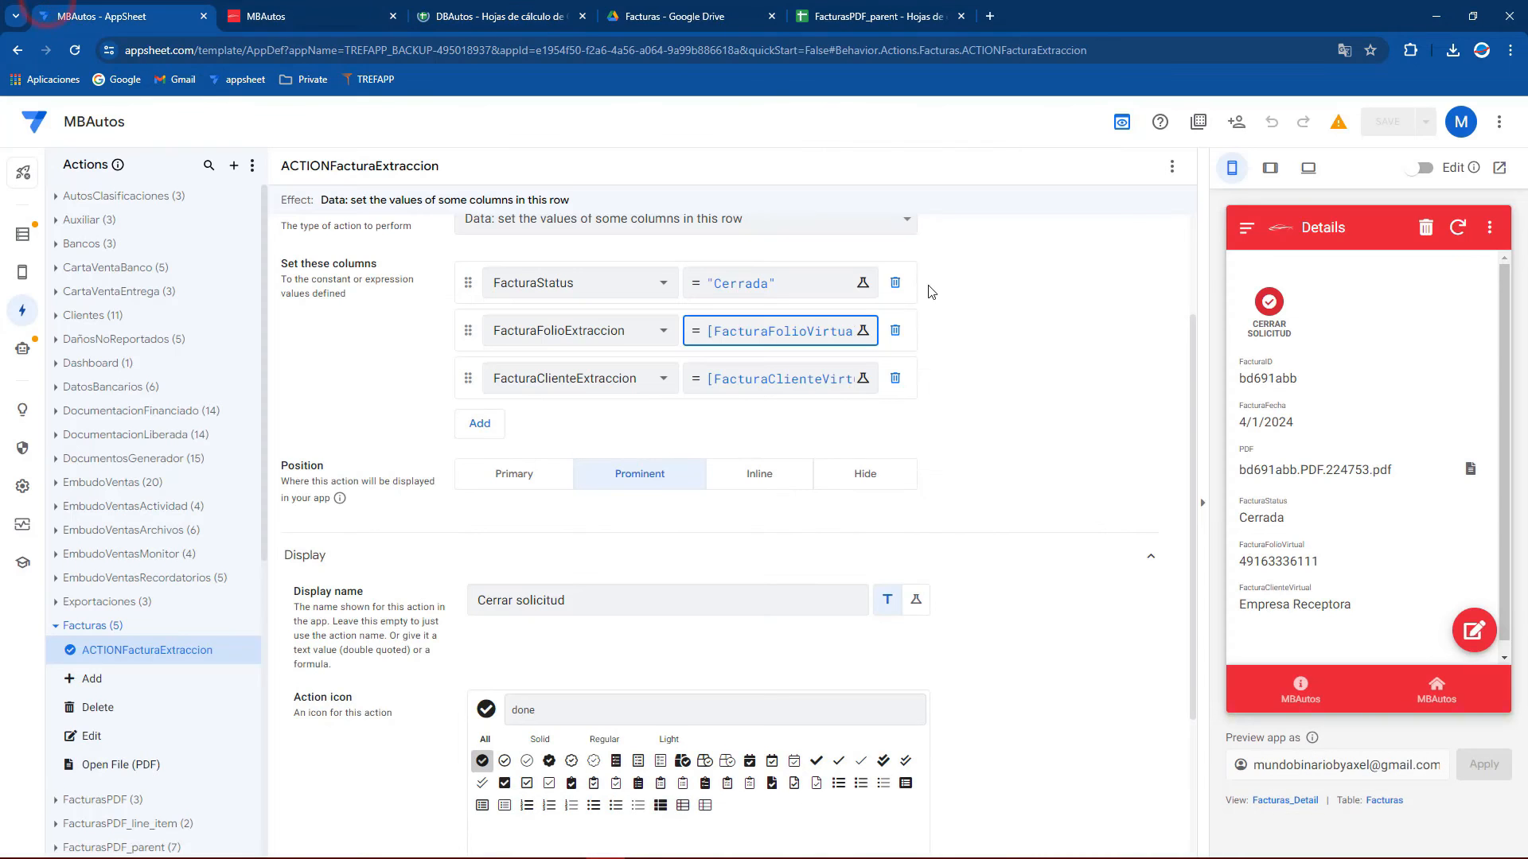
left_click(763, 8)
left_click(845, 9)
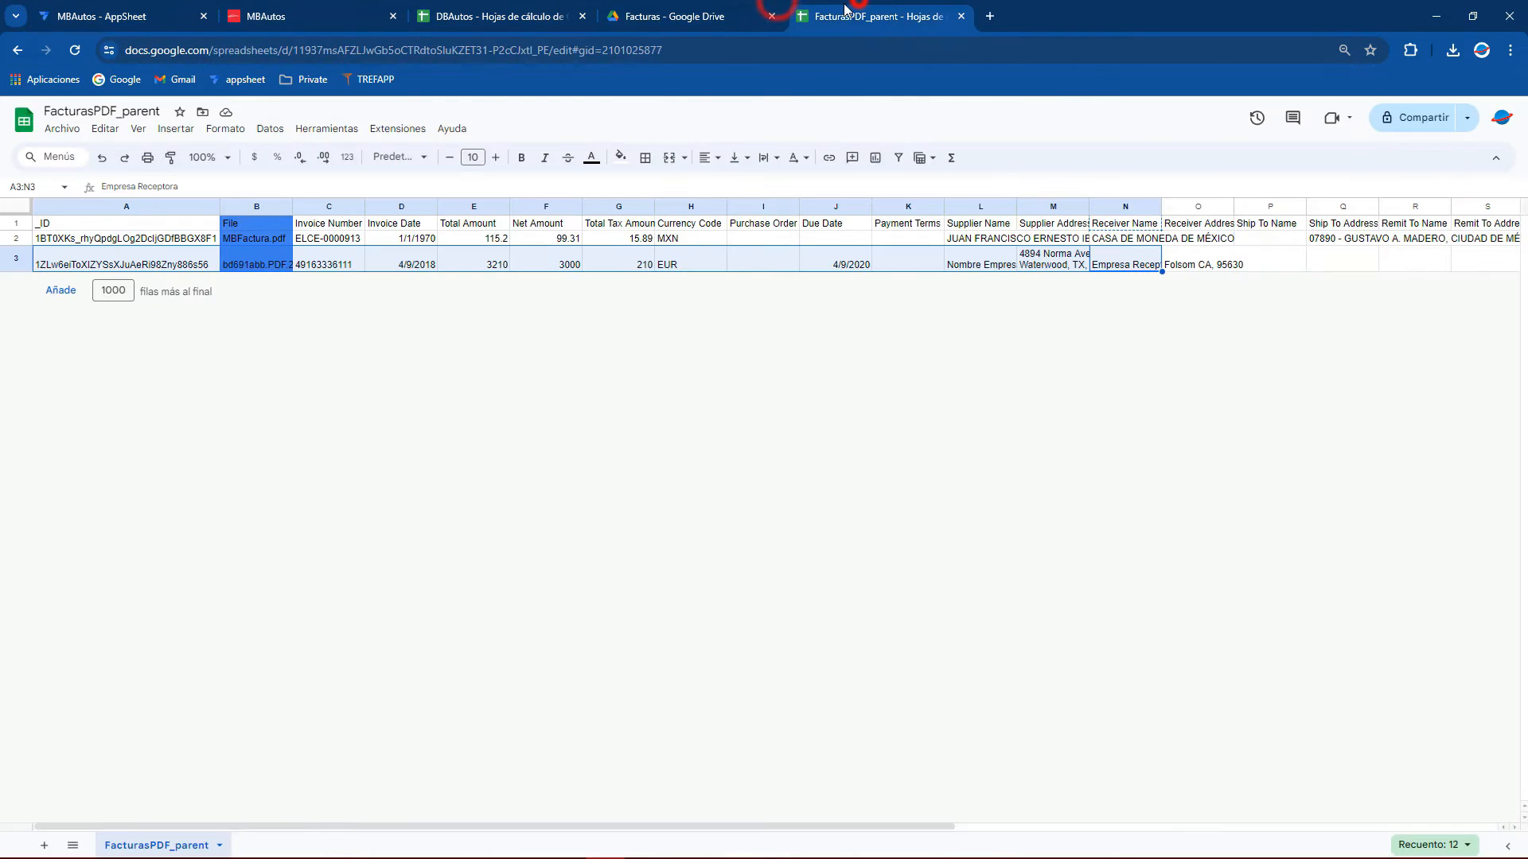
Set the invoice's FacturaStatus back to Pendiente in the DBAutos Facturas sheet and sync the app preview
left_click(501, 16)
left_click(829, 240)
type("Fendiente")
key("Return")
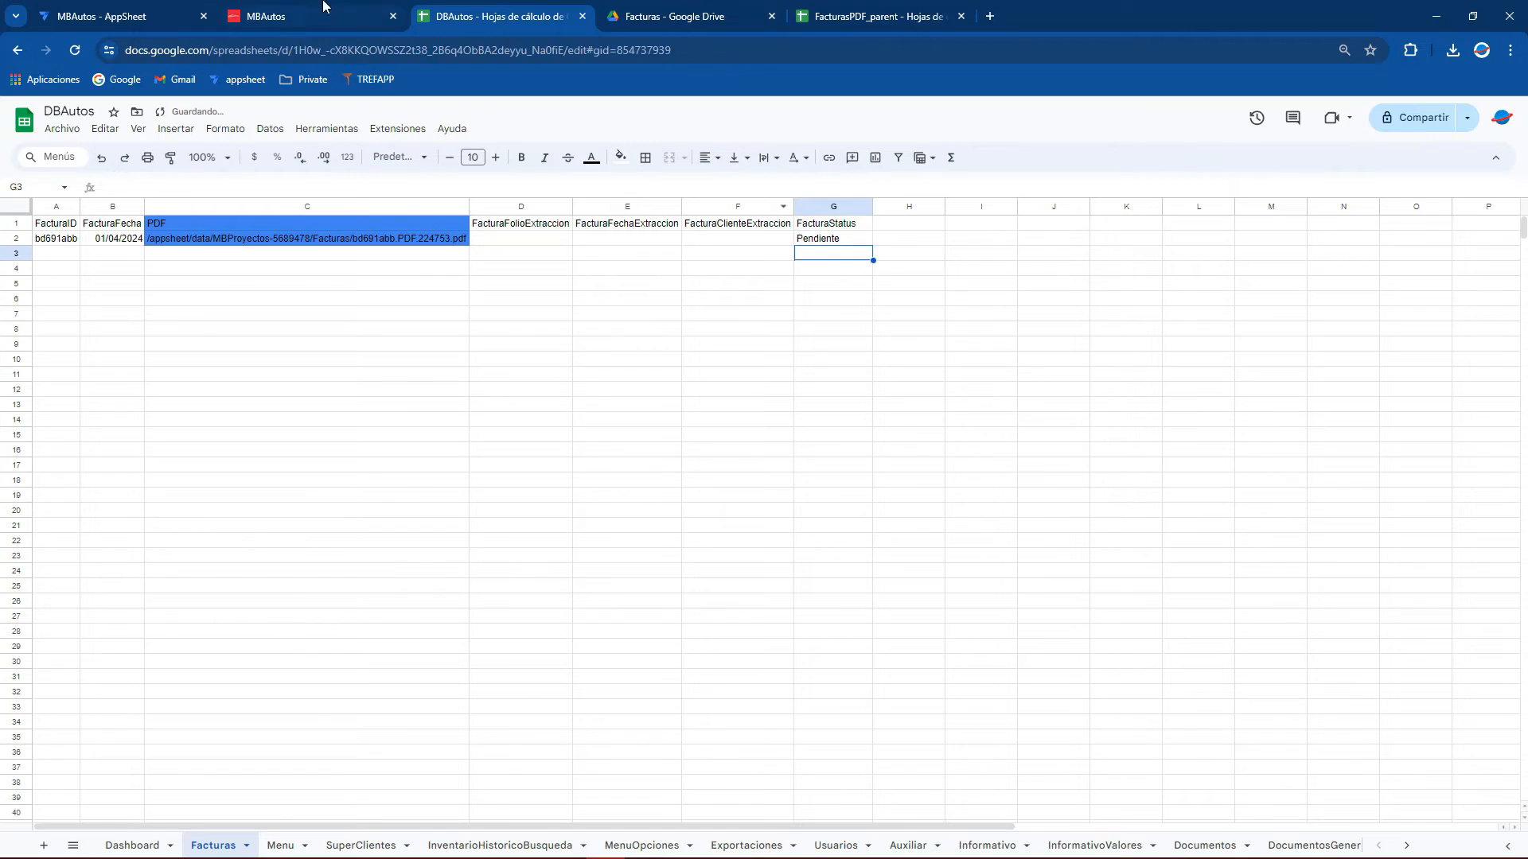
left_click(120, 16)
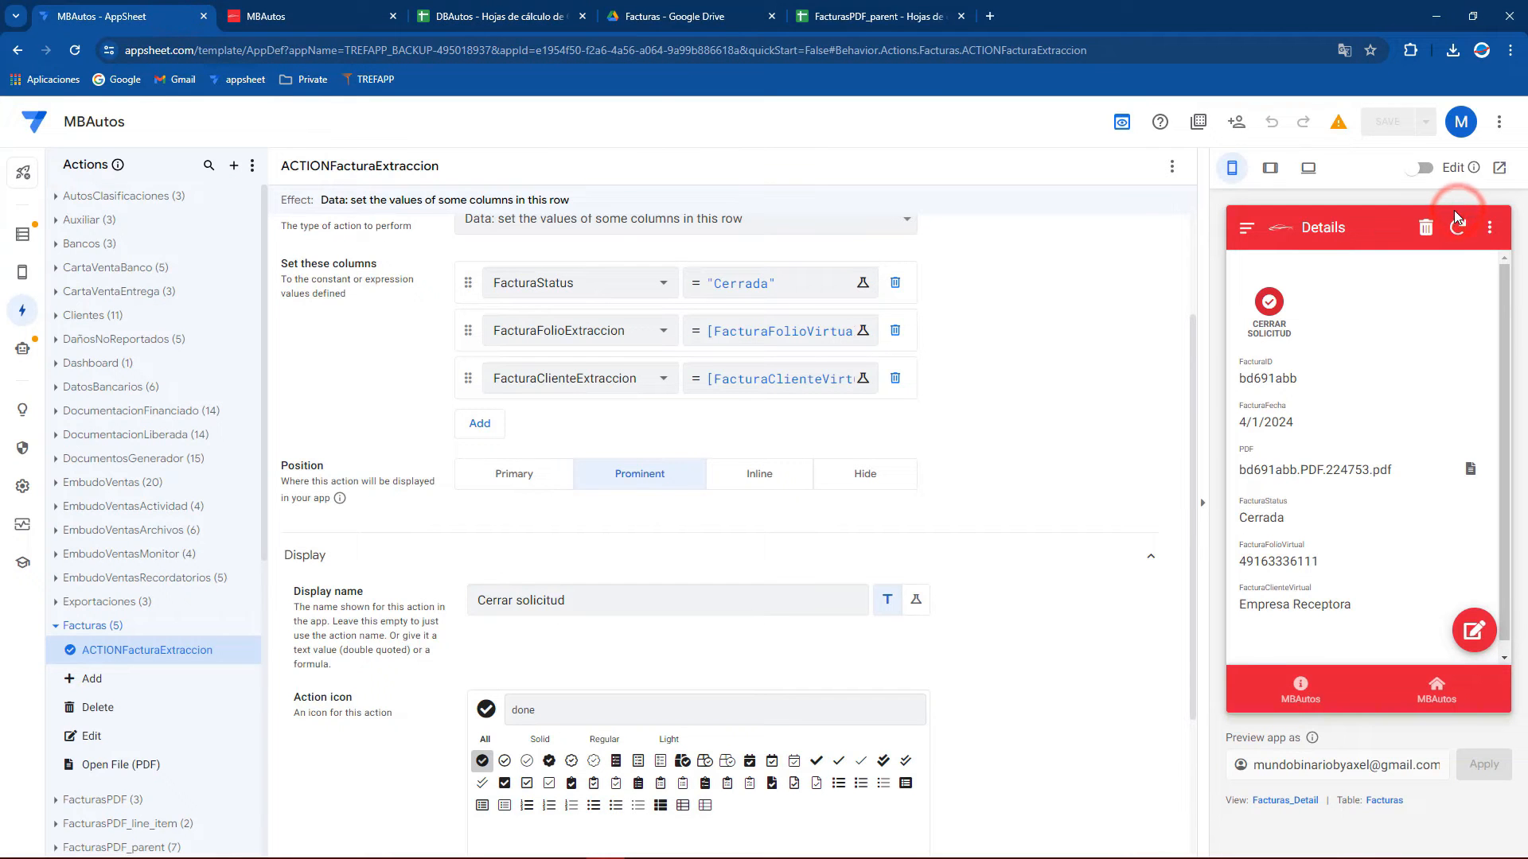
left_click(1456, 236)
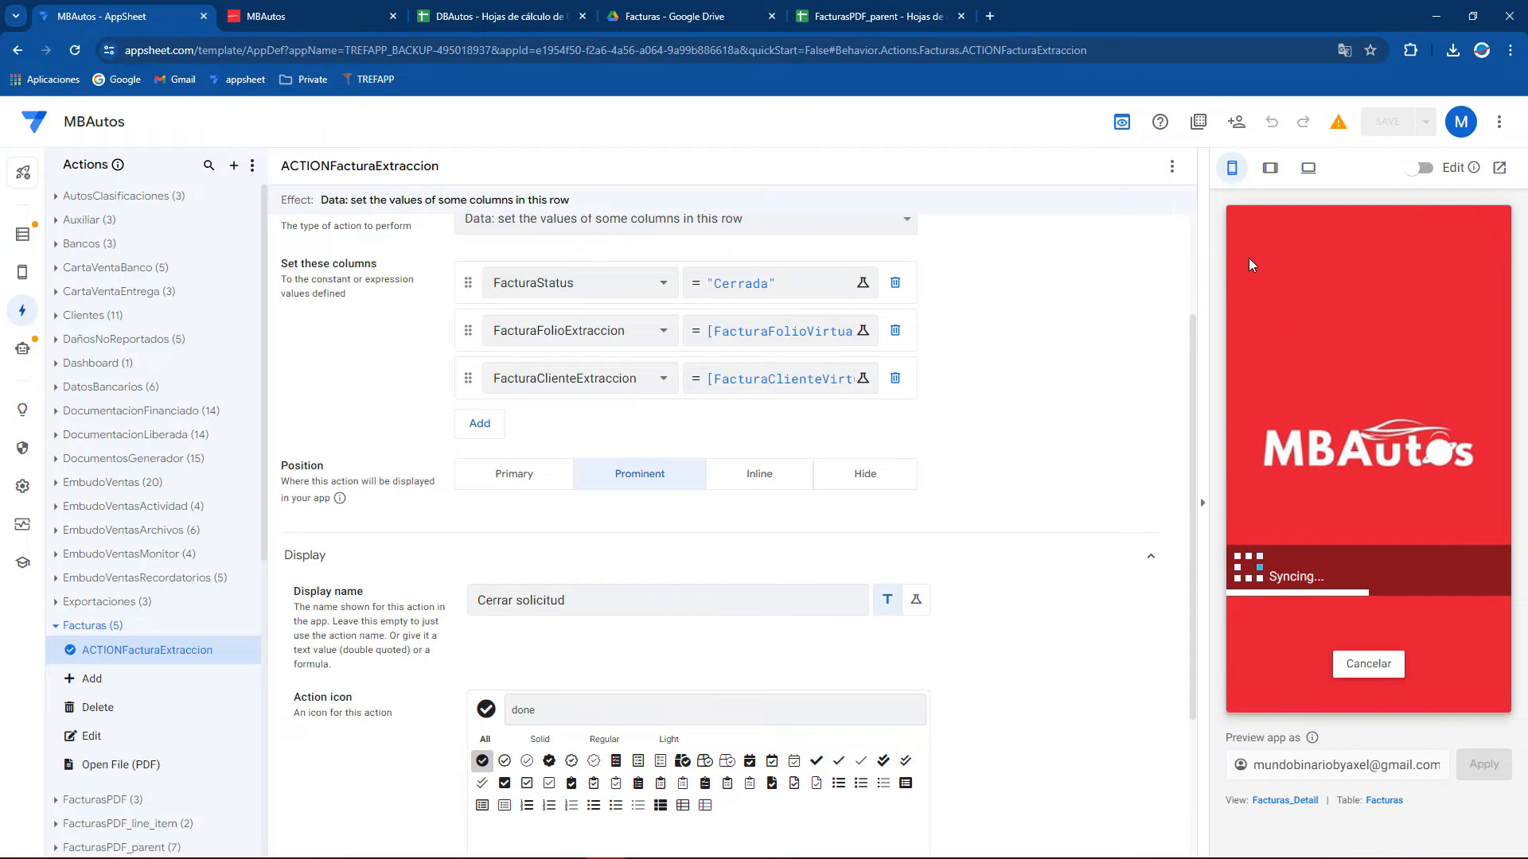
Expand the action's Behavior settings, then run Cerrar solicitud on the reset invoice in the app preview and sync it
scroll(584, 587, "down", 2)
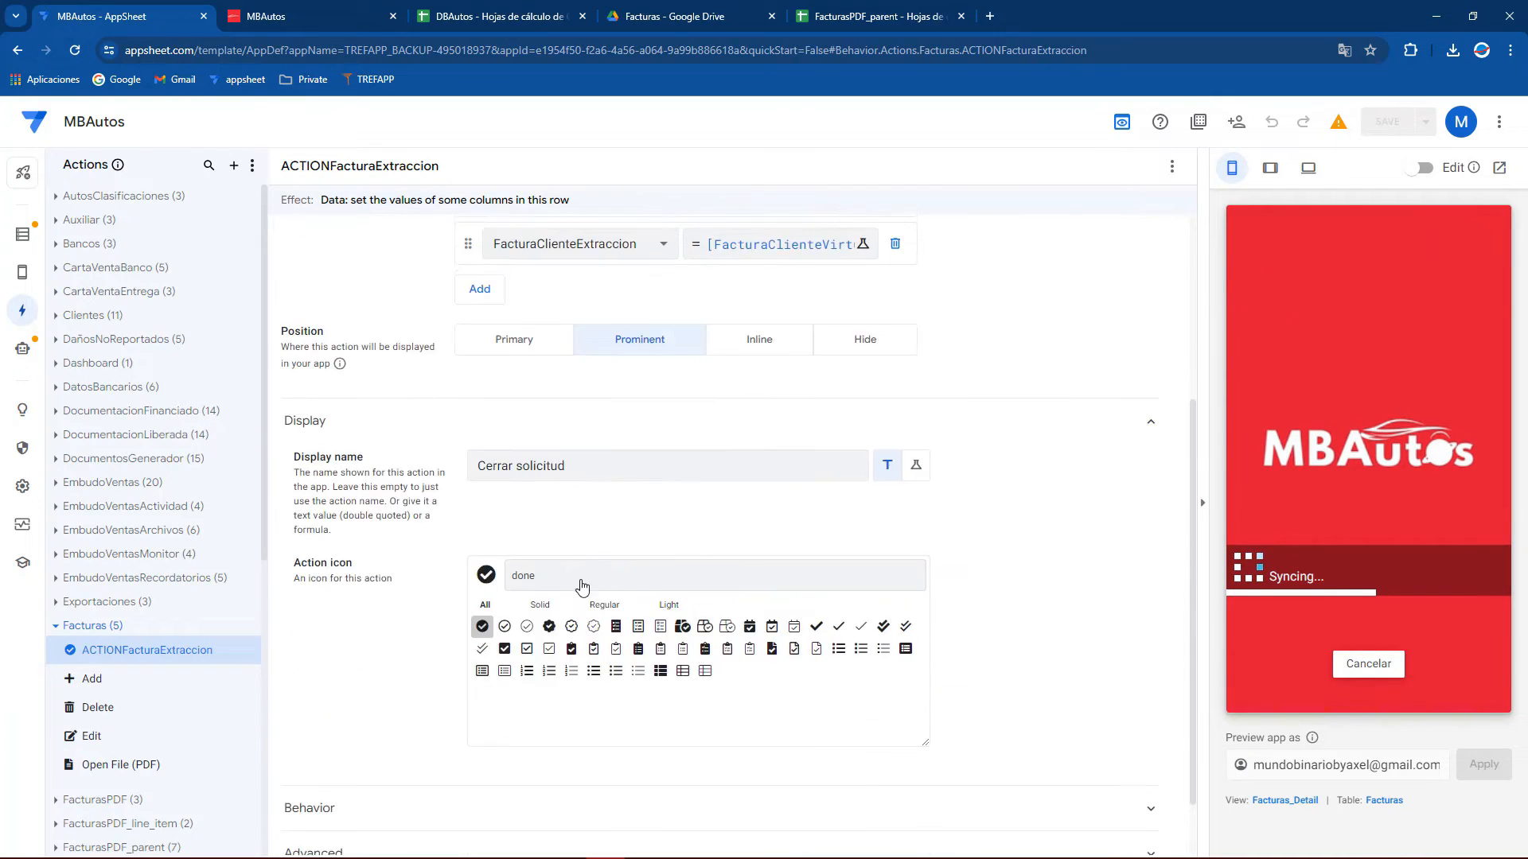
scroll(583, 587, "down", 1)
left_click(331, 728)
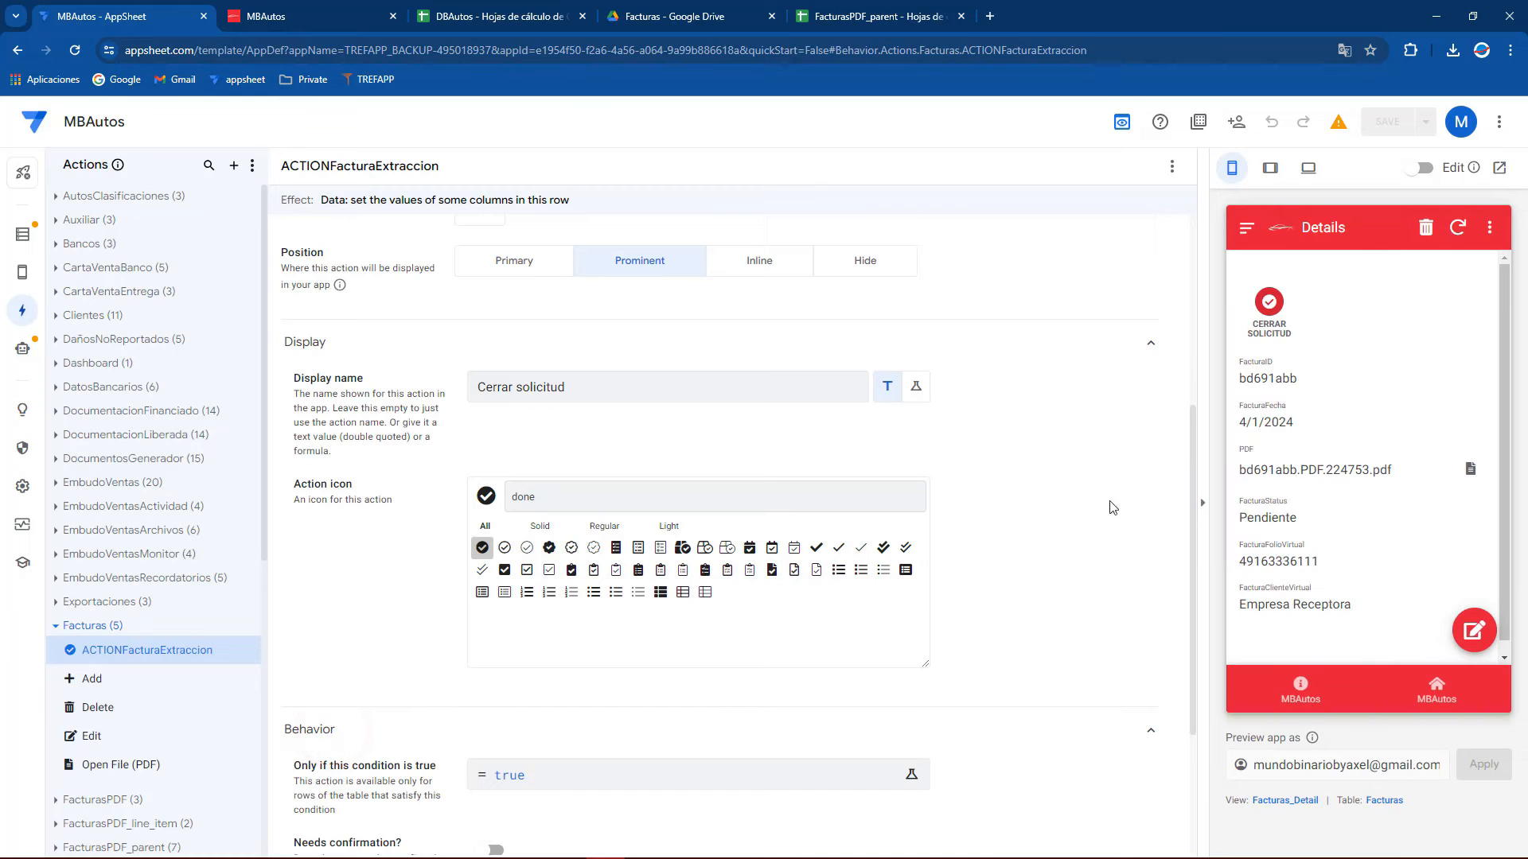
left_click(1267, 303)
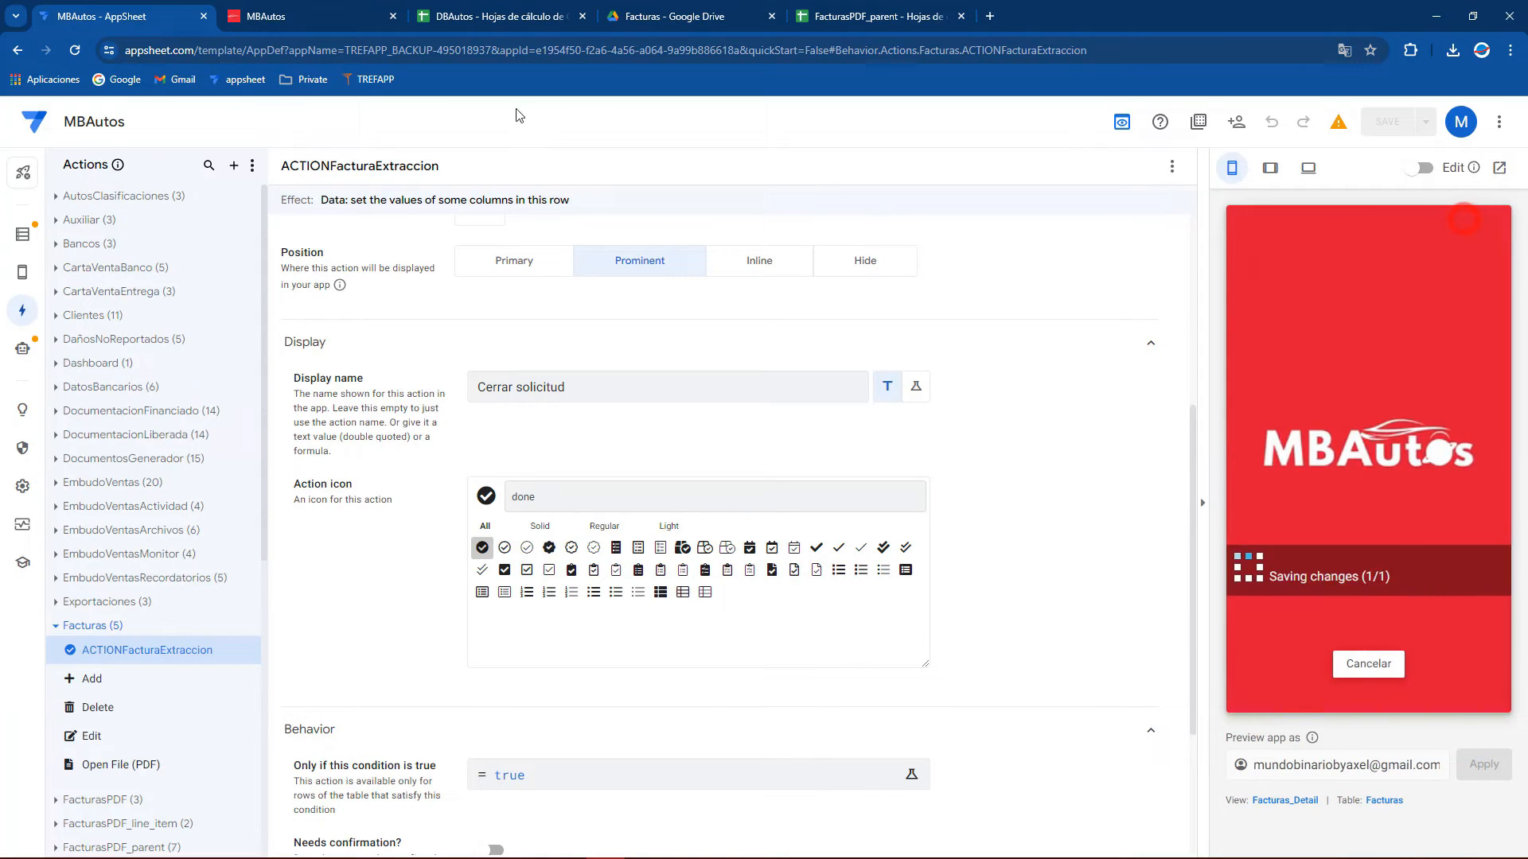
Compare the invoice's extraction cells in the DBAutos Facturas sheet with its virtual folio and client values in the app preview
left_click(300, 9)
left_click(509, 16)
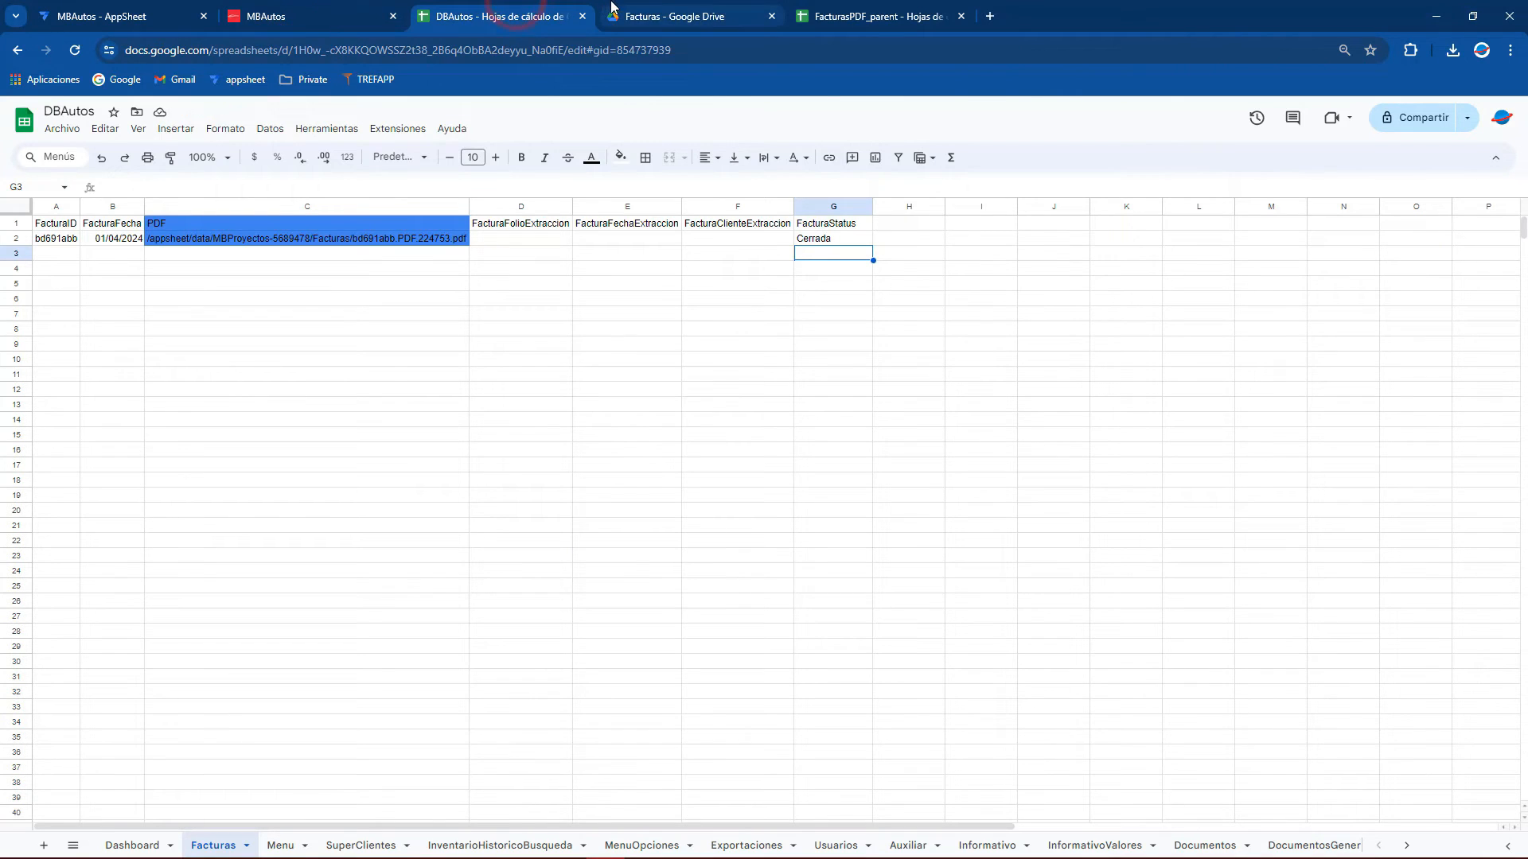
left_click(814, 237)
left_click_drag(510, 239, 754, 238)
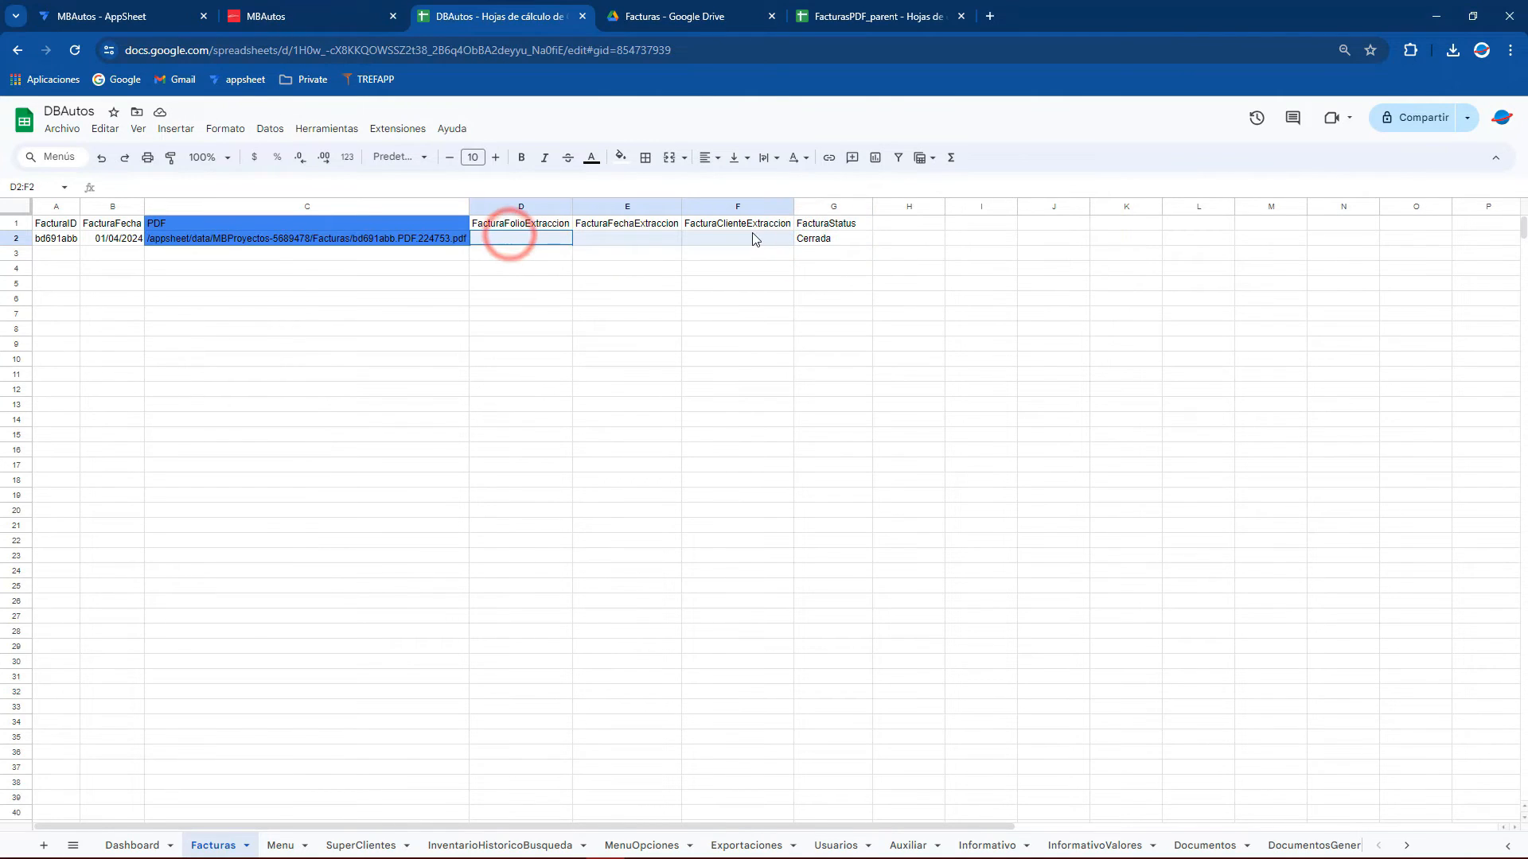
left_click(184, 9)
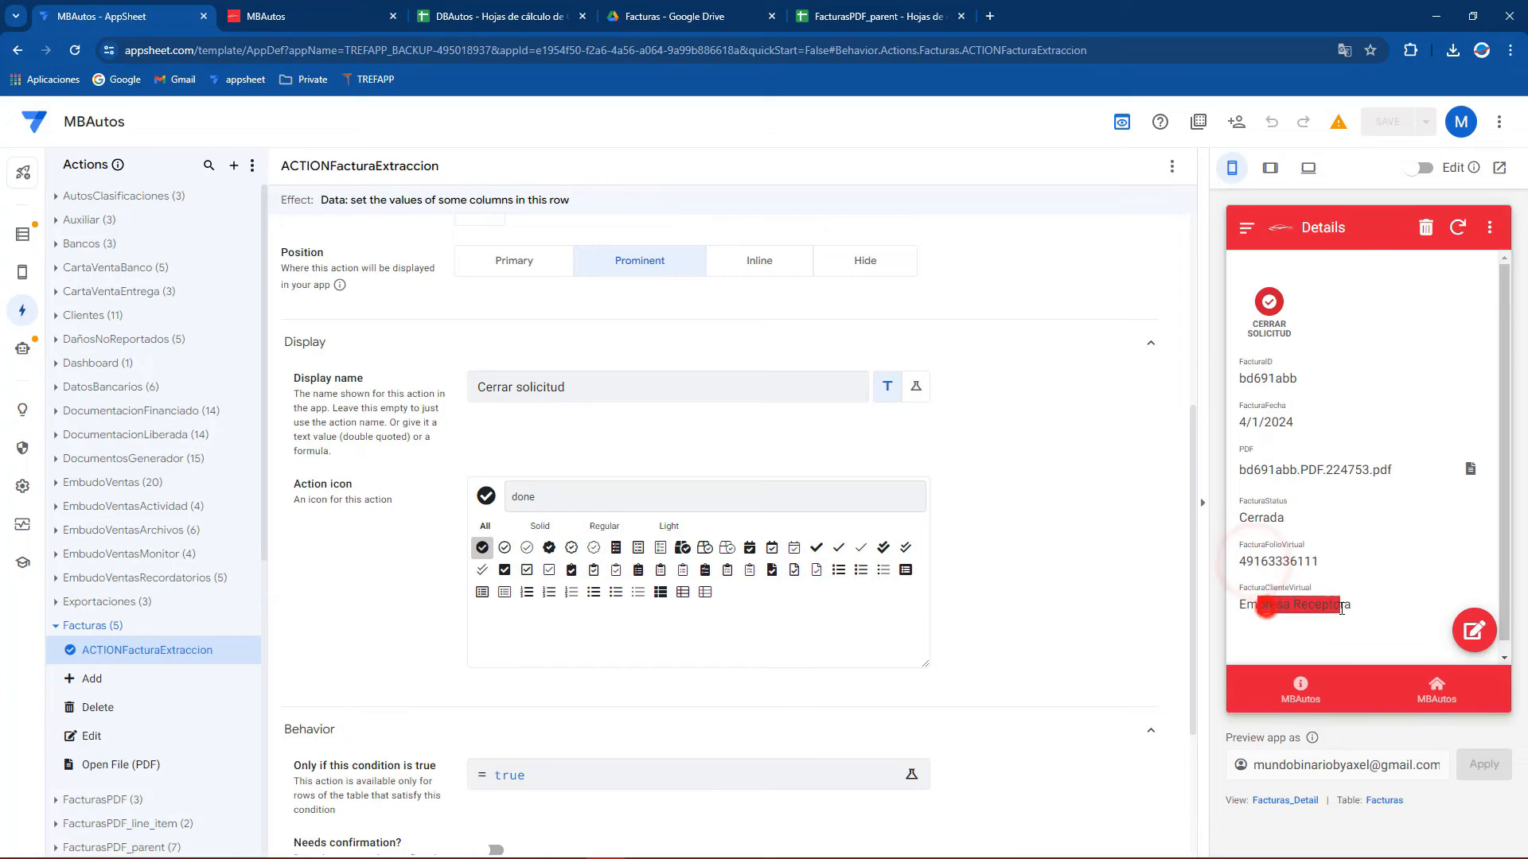
left_click(509, 16)
left_click(525, 315)
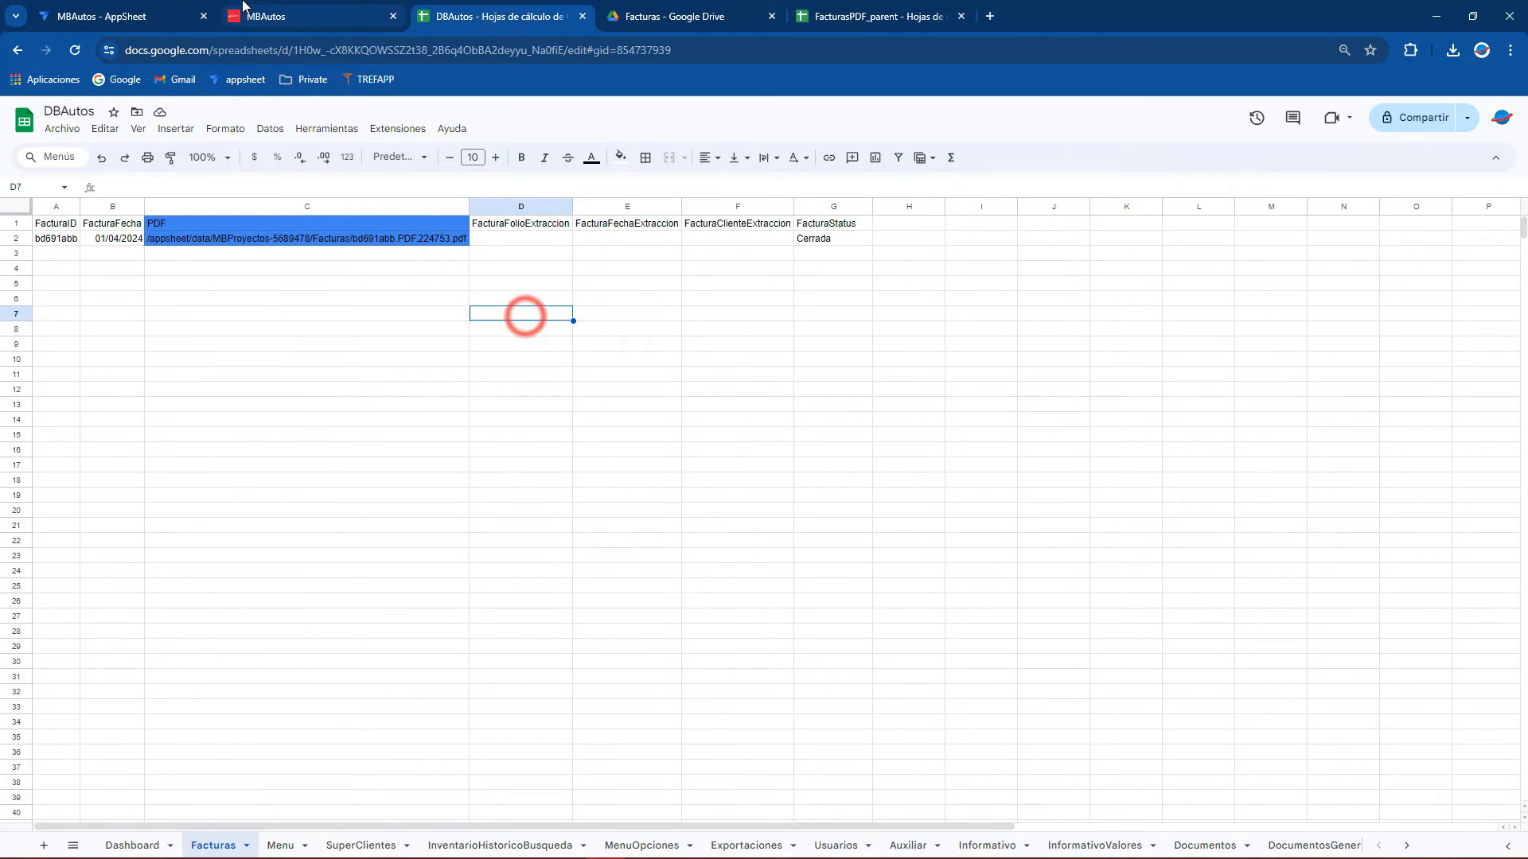
left_click(176, 10)
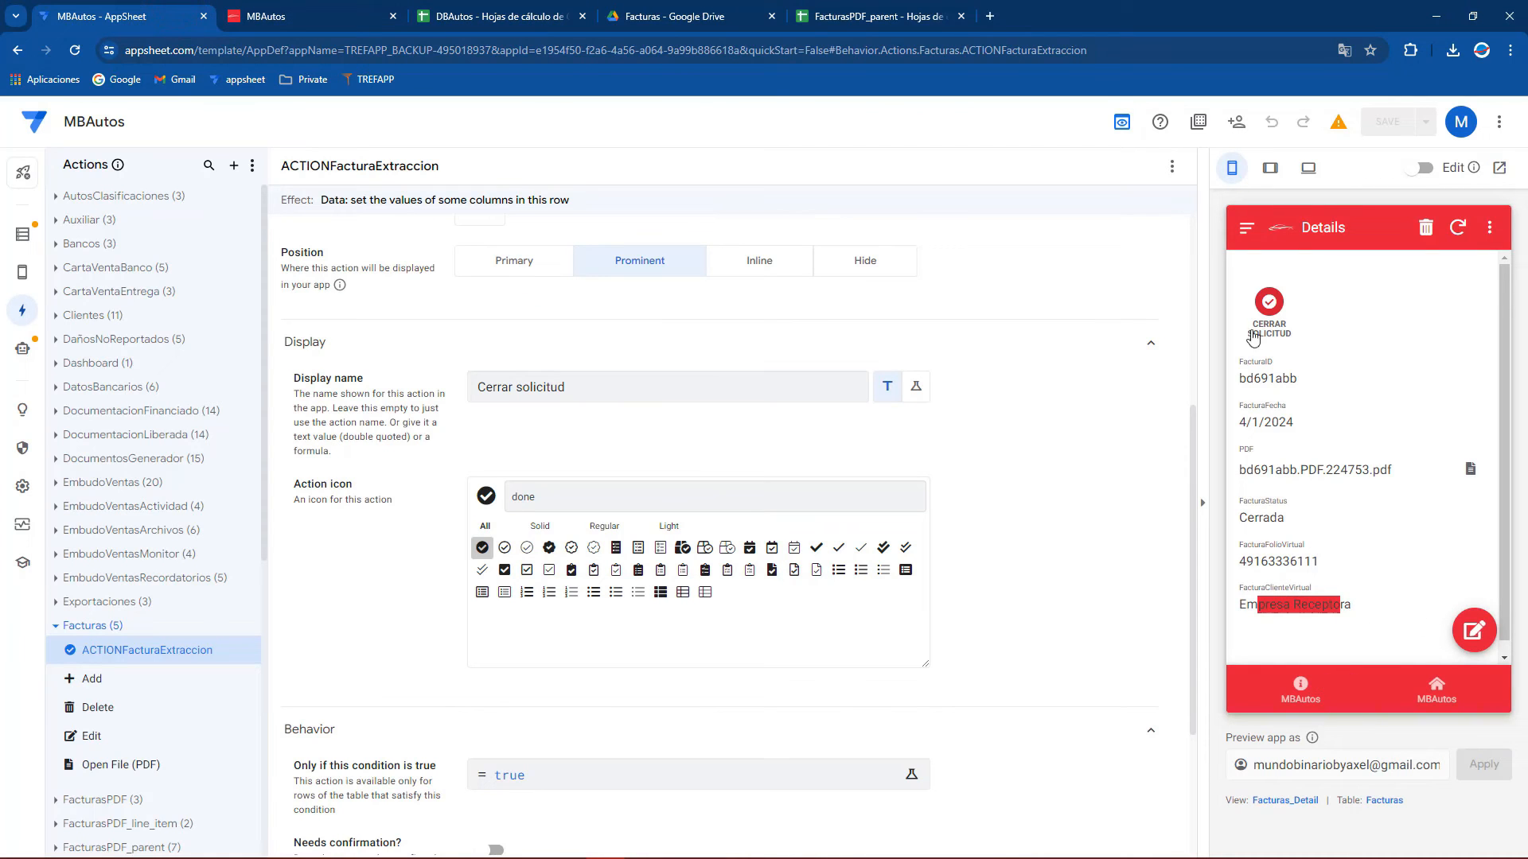
Add a new Facturas record with MBFactura.pdf as its PDF in the app preview, save it and sync
left_click(1246, 227)
left_click(1273, 300)
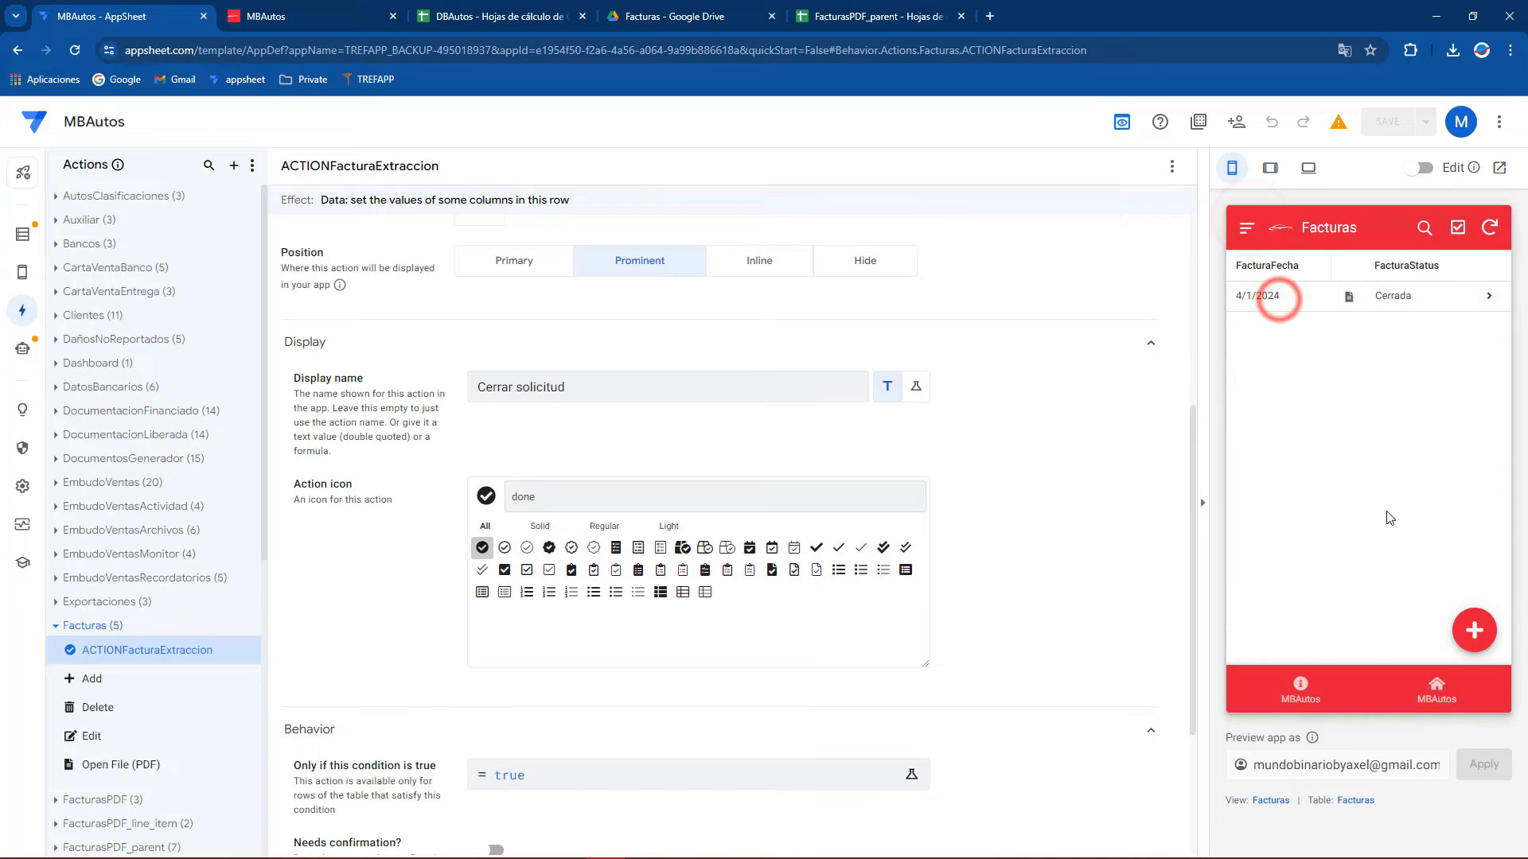
left_click(1464, 634)
left_click(1365, 328)
double_click(402, 158)
left_click(1450, 699)
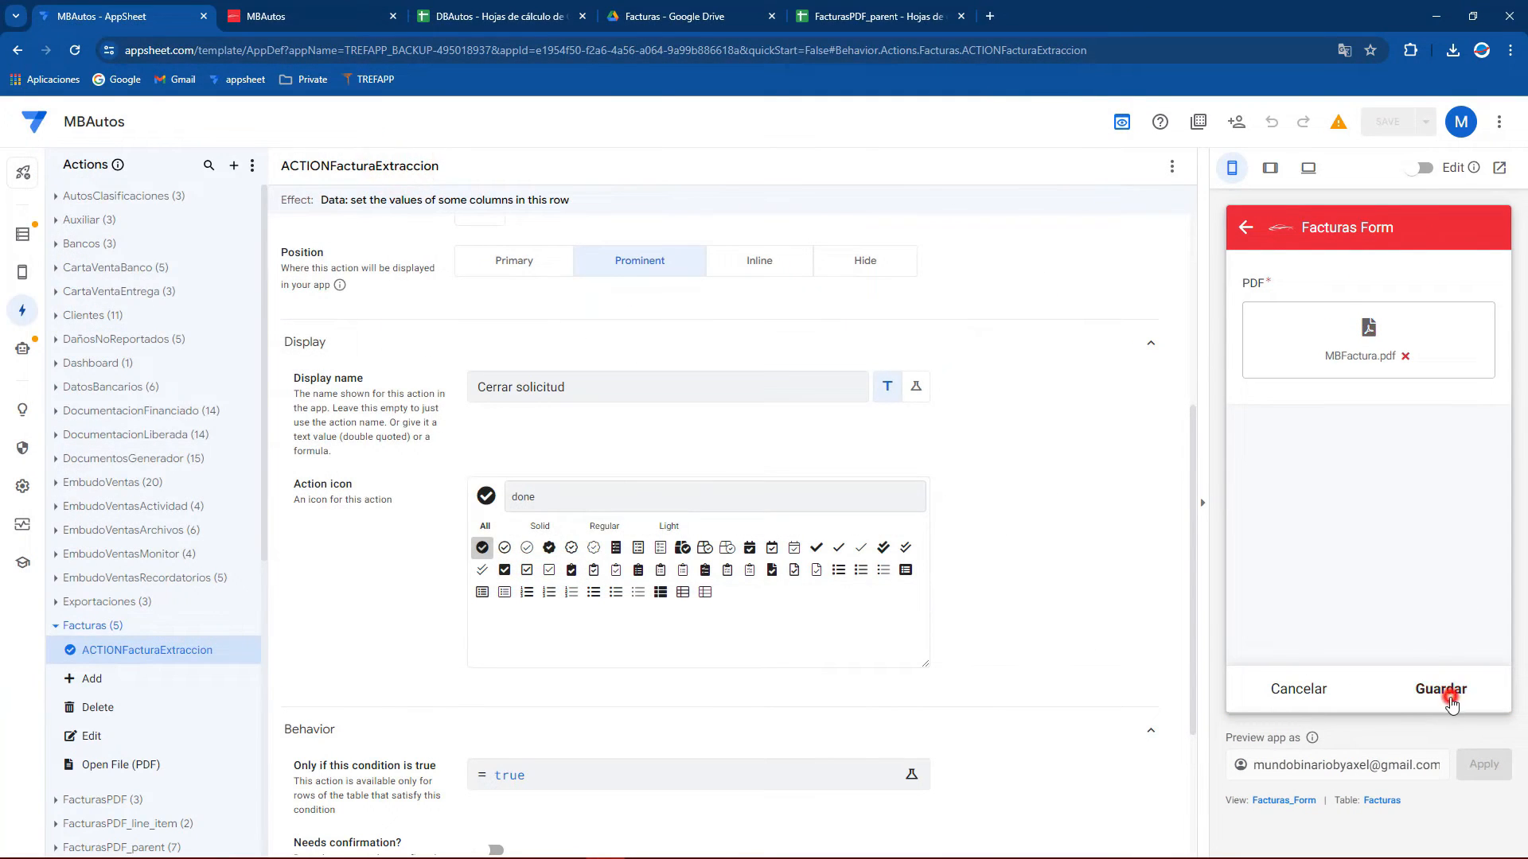
left_click(1492, 229)
Inspect the FacturasPDF_parent rows, the new invoice's row in the DBAutos Facturas sheet and its PDF in the Drive Facturas folder
left_click(884, 15)
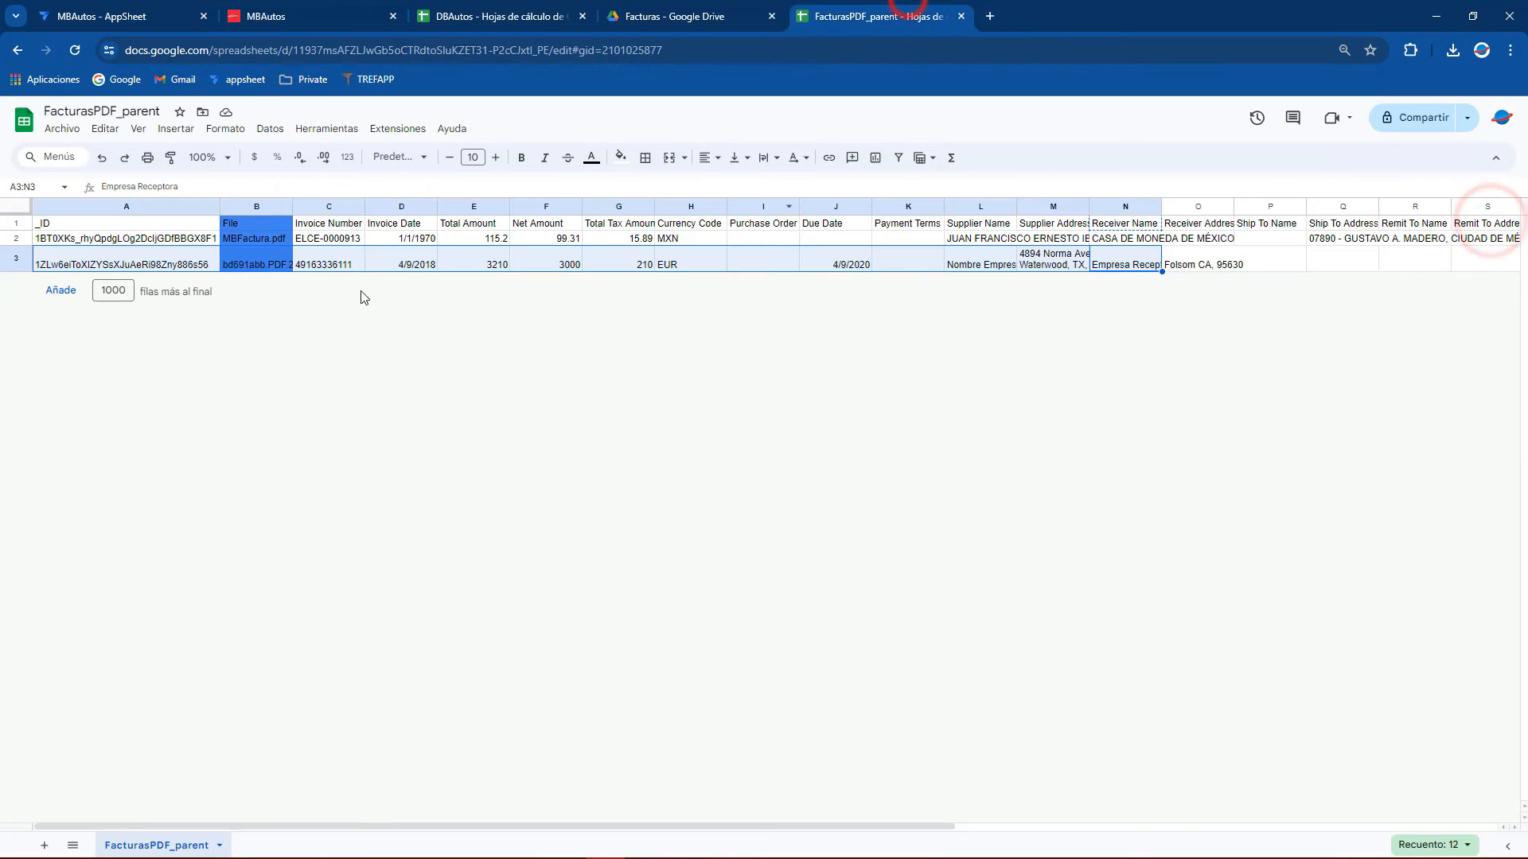
left_click(19, 238)
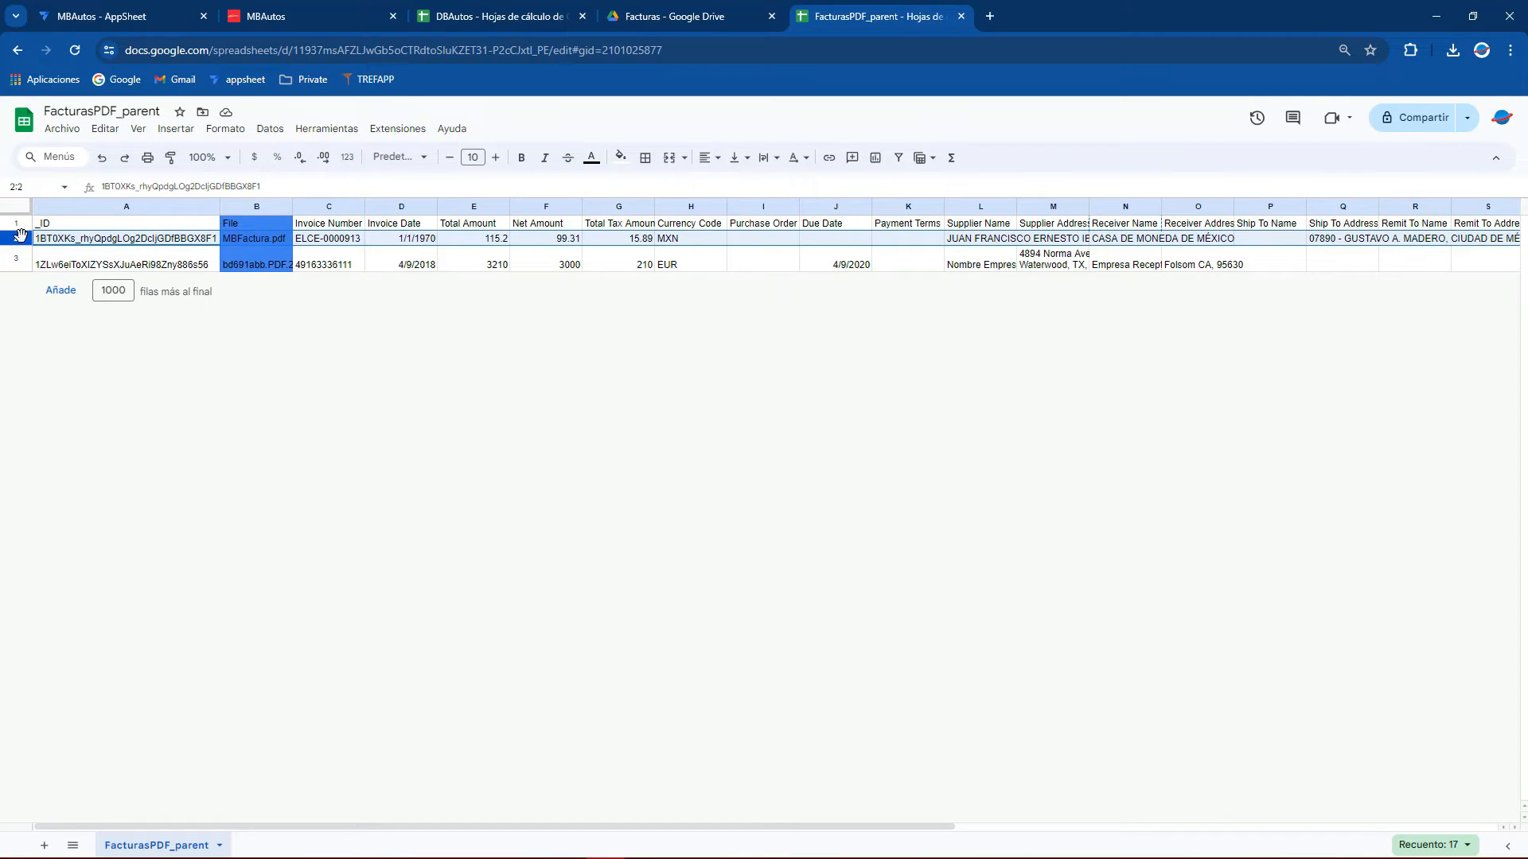
left_click(450, 16)
left_click_drag(63, 253, 845, 257)
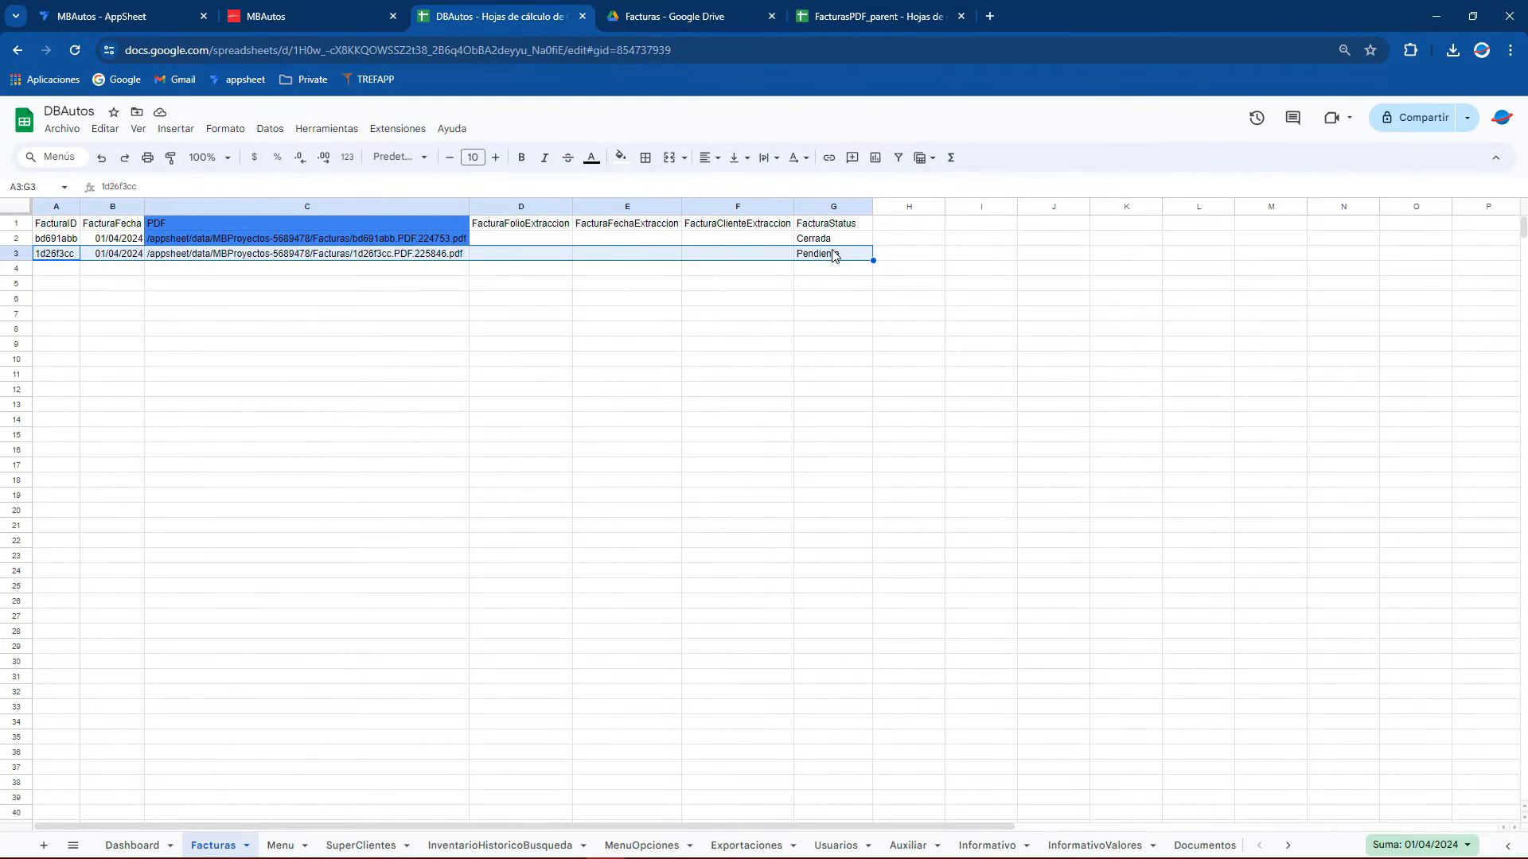
left_click(837, 254)
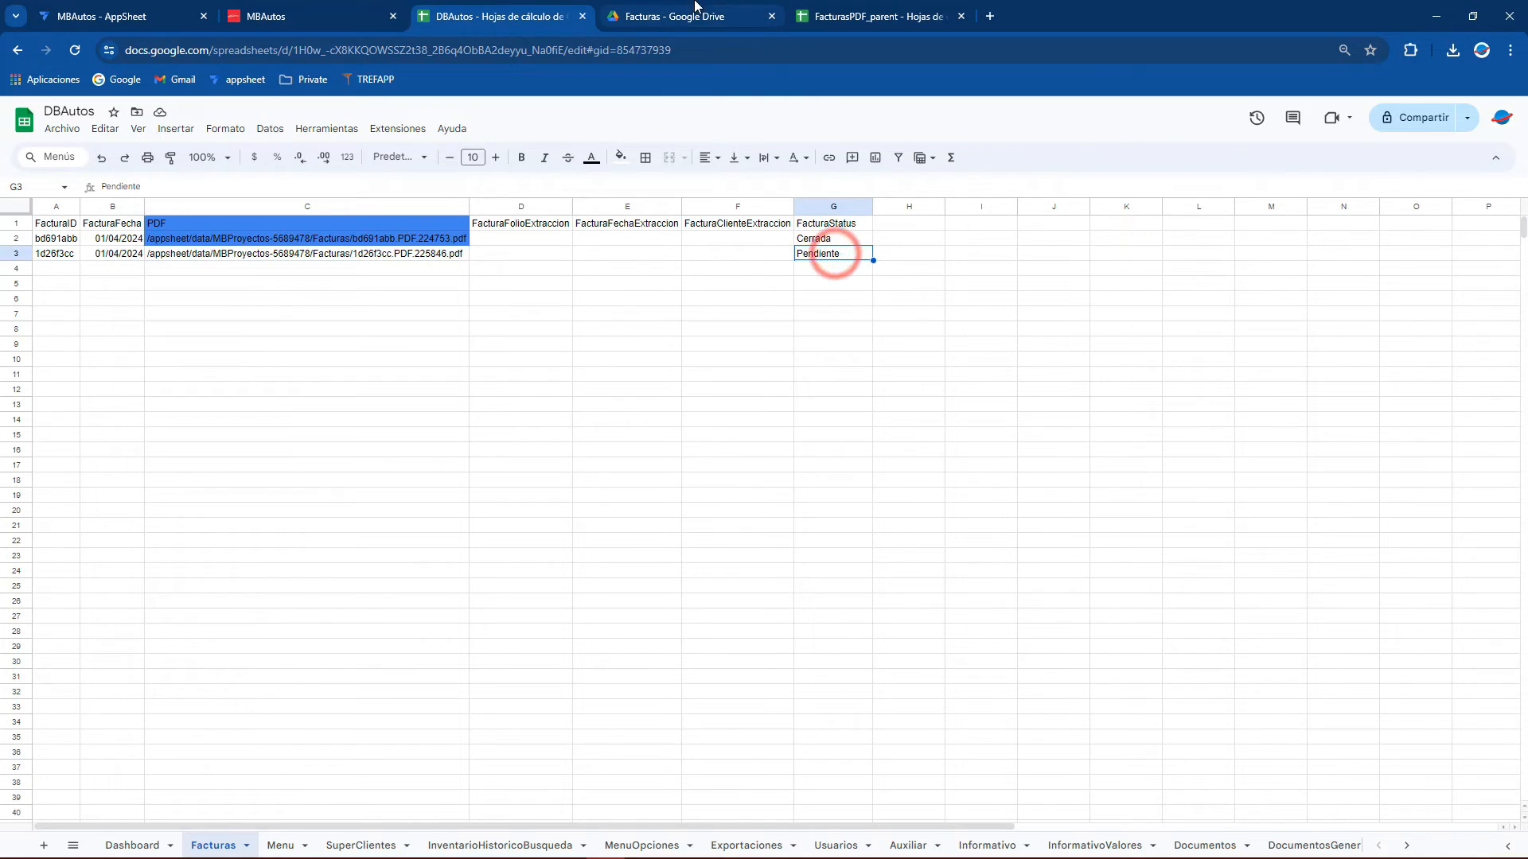
left_click(684, 16)
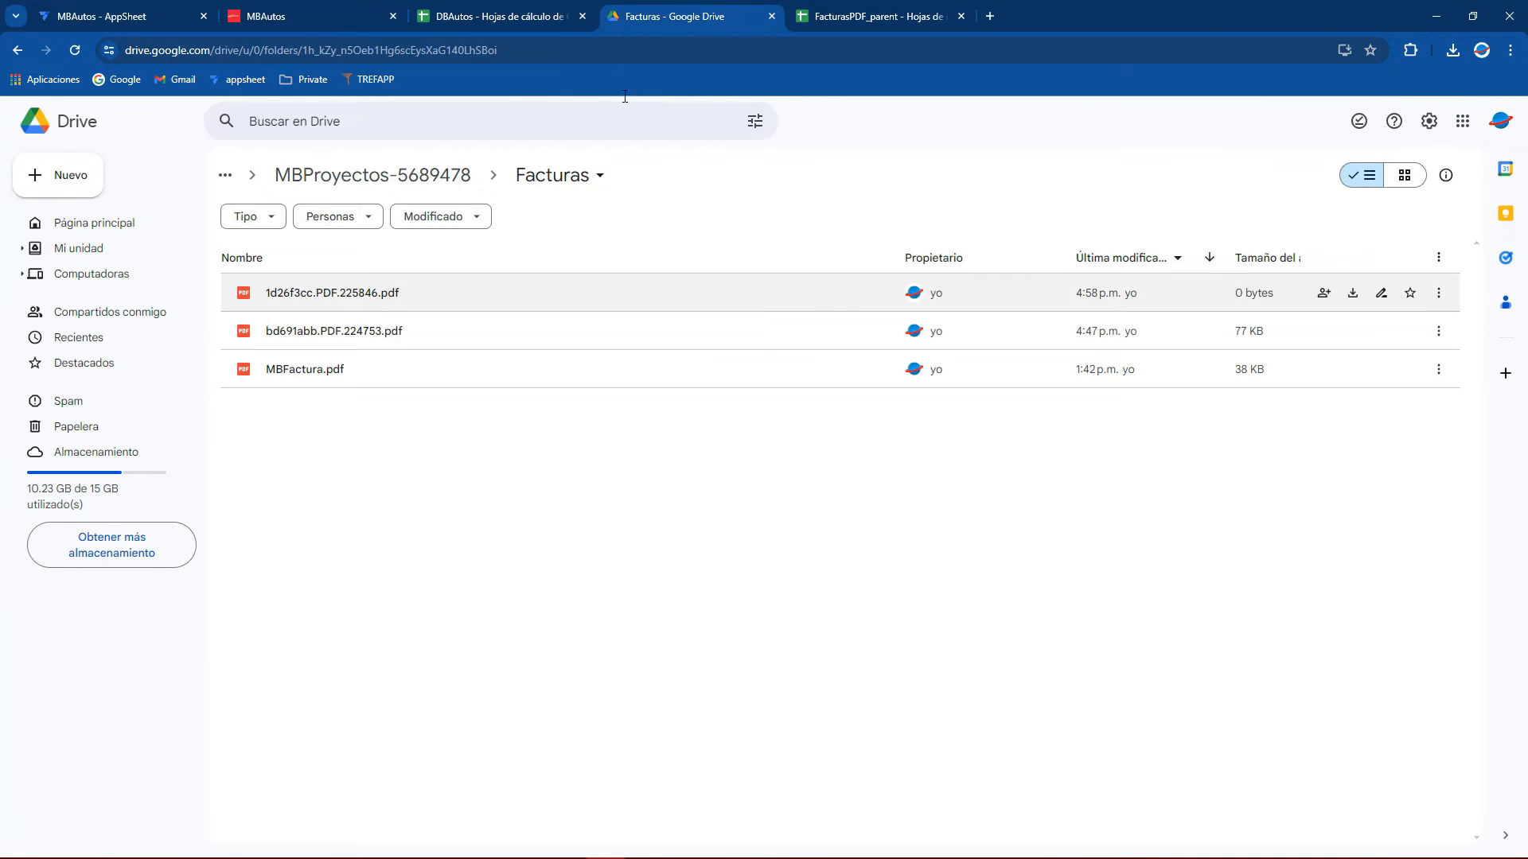
Reload FacturasPDF_parent, compare the new invoice's row with the MBFactura.pdf row and fit the File and Receiver Name columns to their contents
left_click(875, 15)
left_click(77, 49)
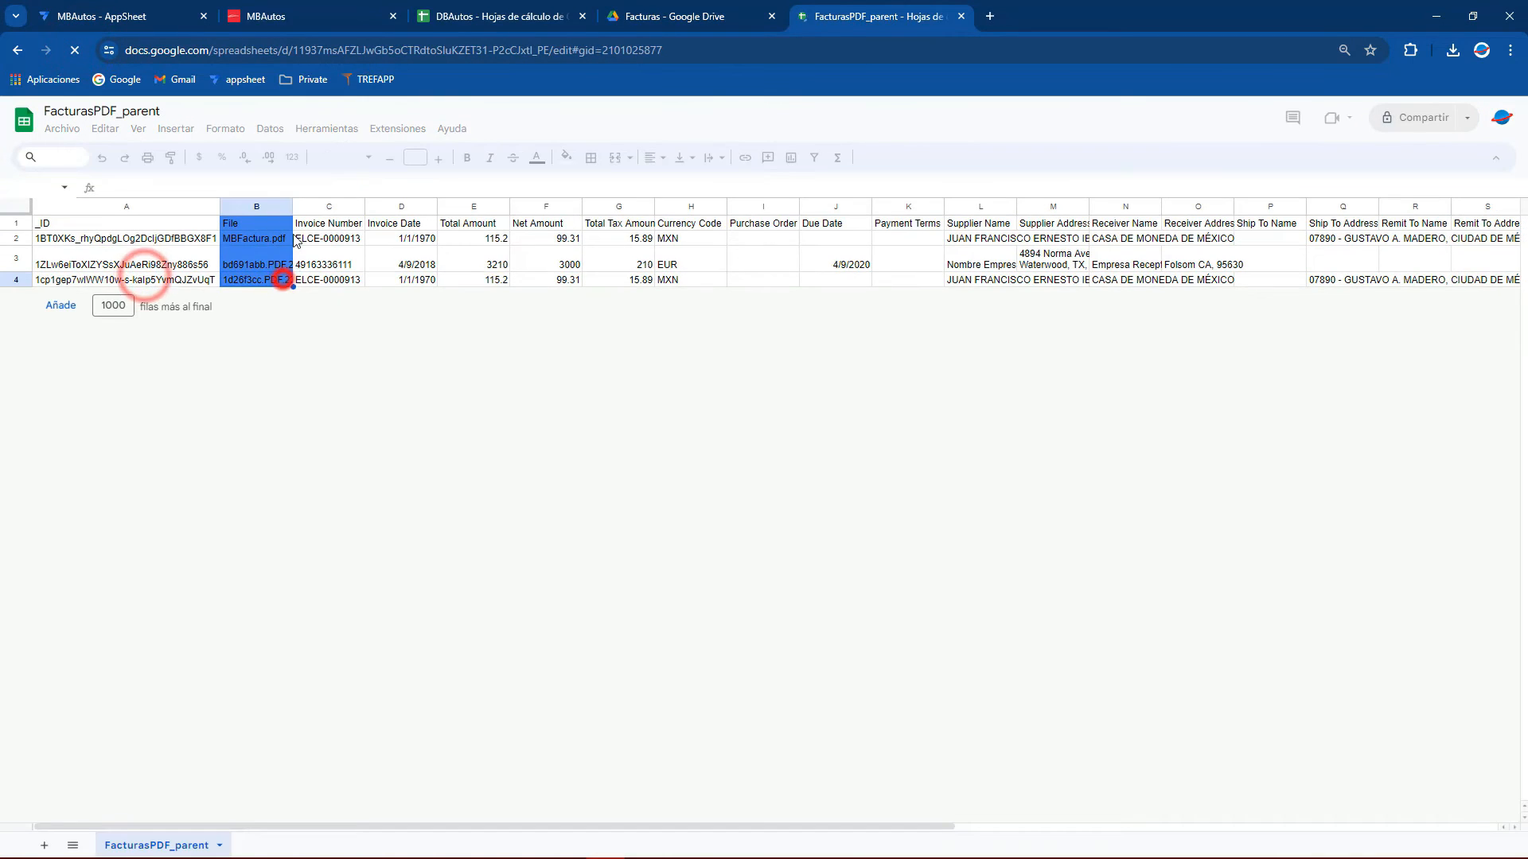
double_click(291, 207)
left_click(268, 238)
left_click(381, 280)
left_click(394, 239)
left_click(440, 239)
left_click(446, 279)
left_click(525, 230)
left_click(521, 280)
left_click(893, 223)
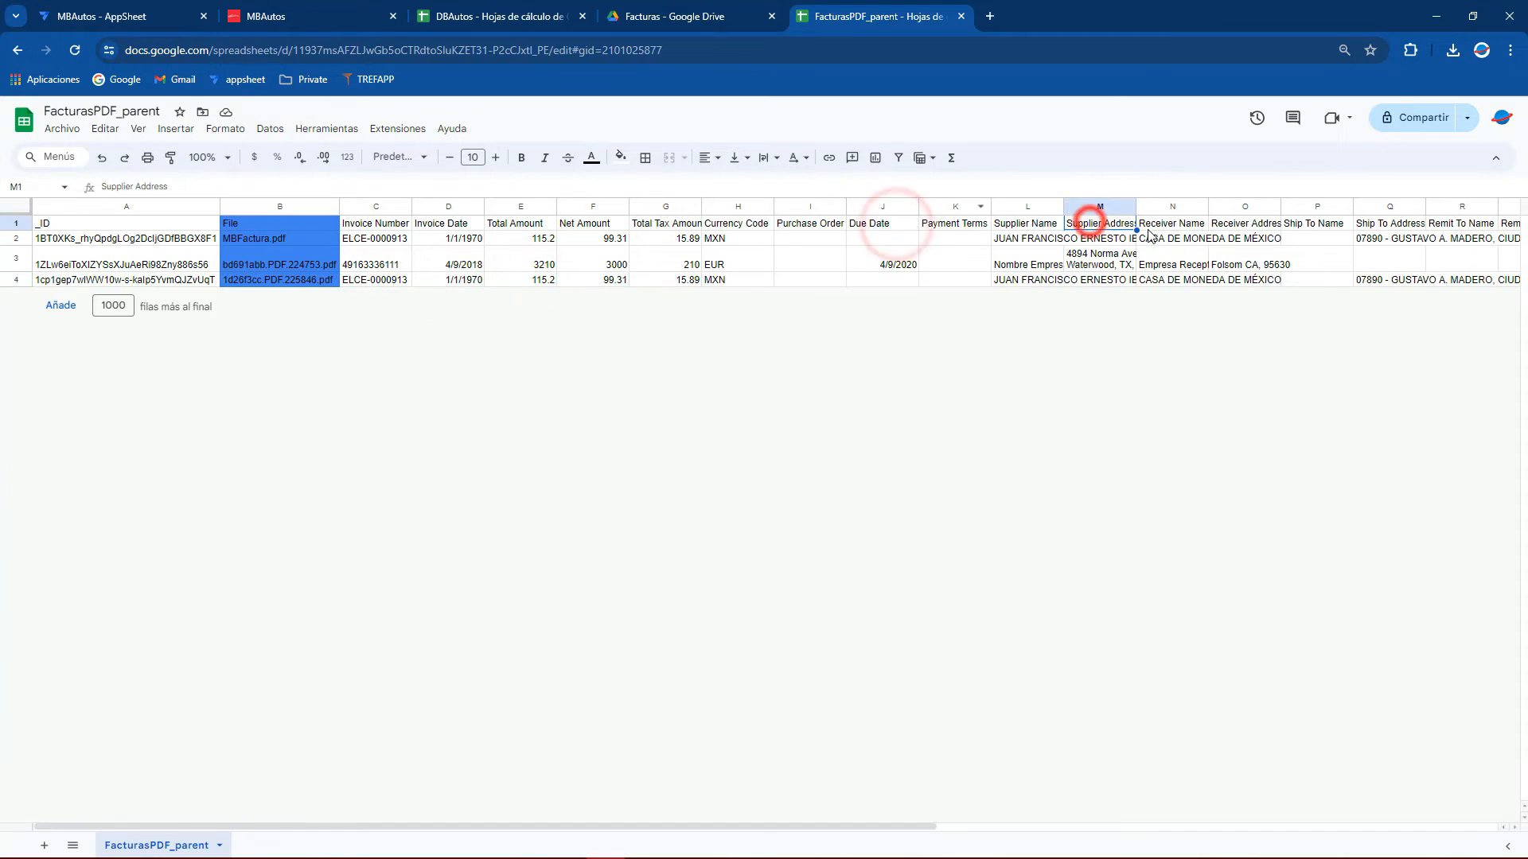
left_click(1172, 207)
double_click(1205, 207)
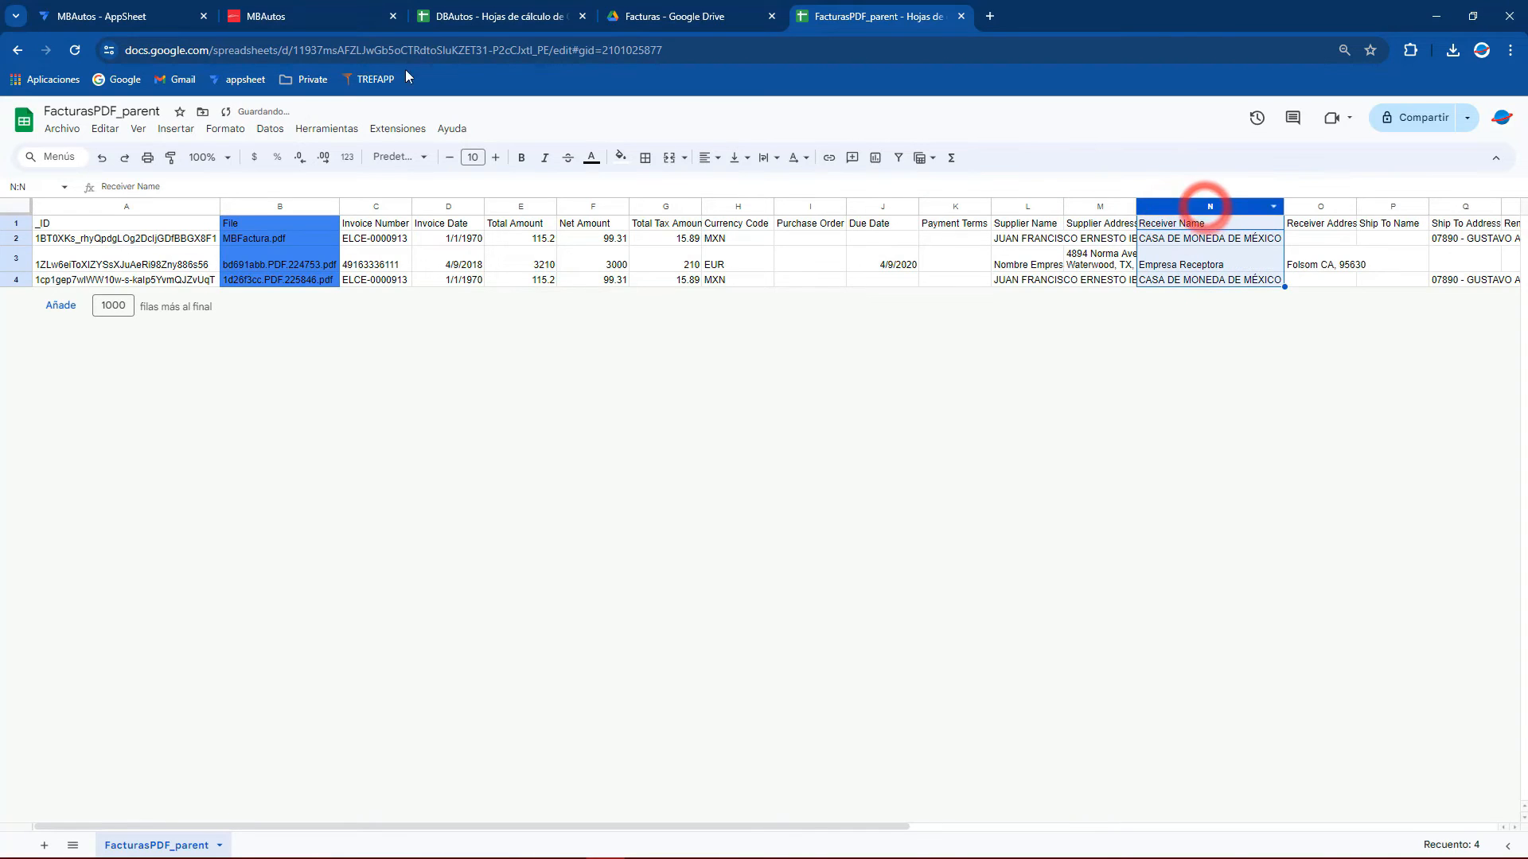
Open the new pending invoice in the app preview, run Cerrar solicitud on it and sync the change
left_click(159, 12)
left_click(1393, 340)
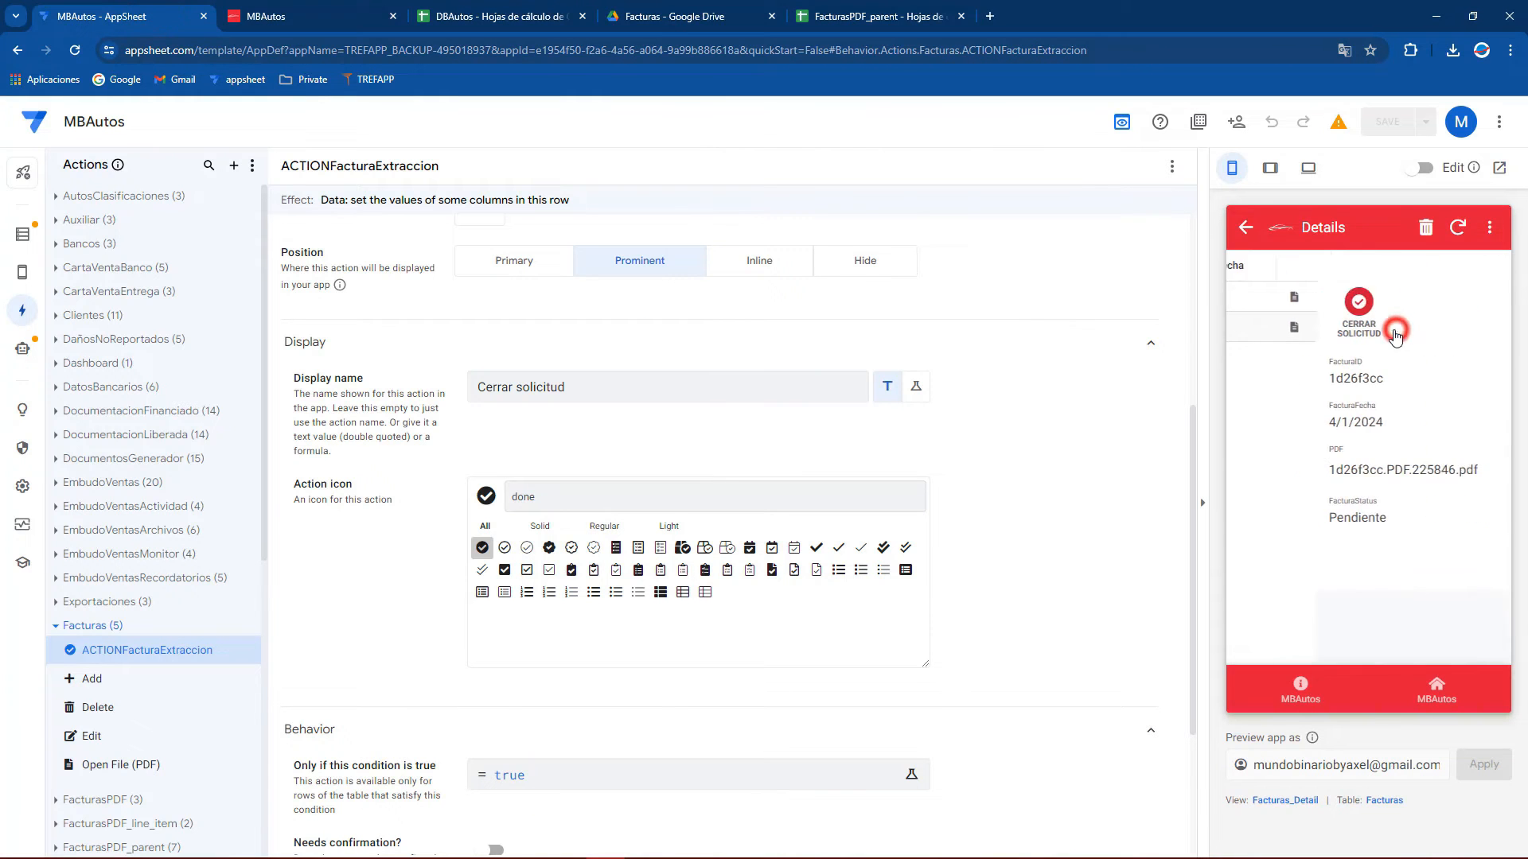
left_click(1270, 305)
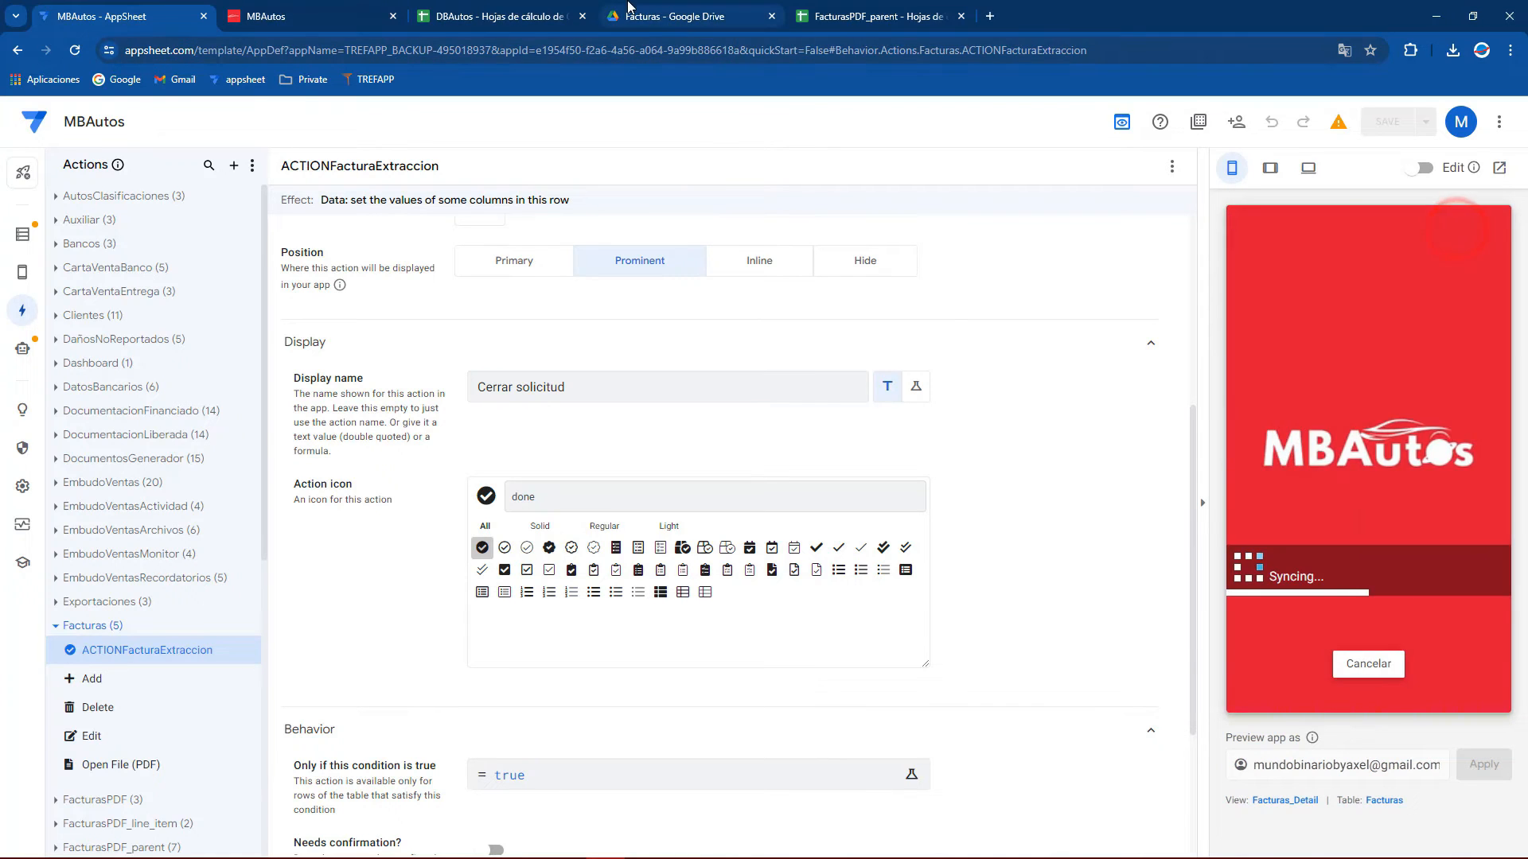
Check the new invoice's status and extraction cells in the DBAutos Facturas sheet
left_click(497, 16)
left_click(487, 348)
left_click_drag(828, 250, 64, 256)
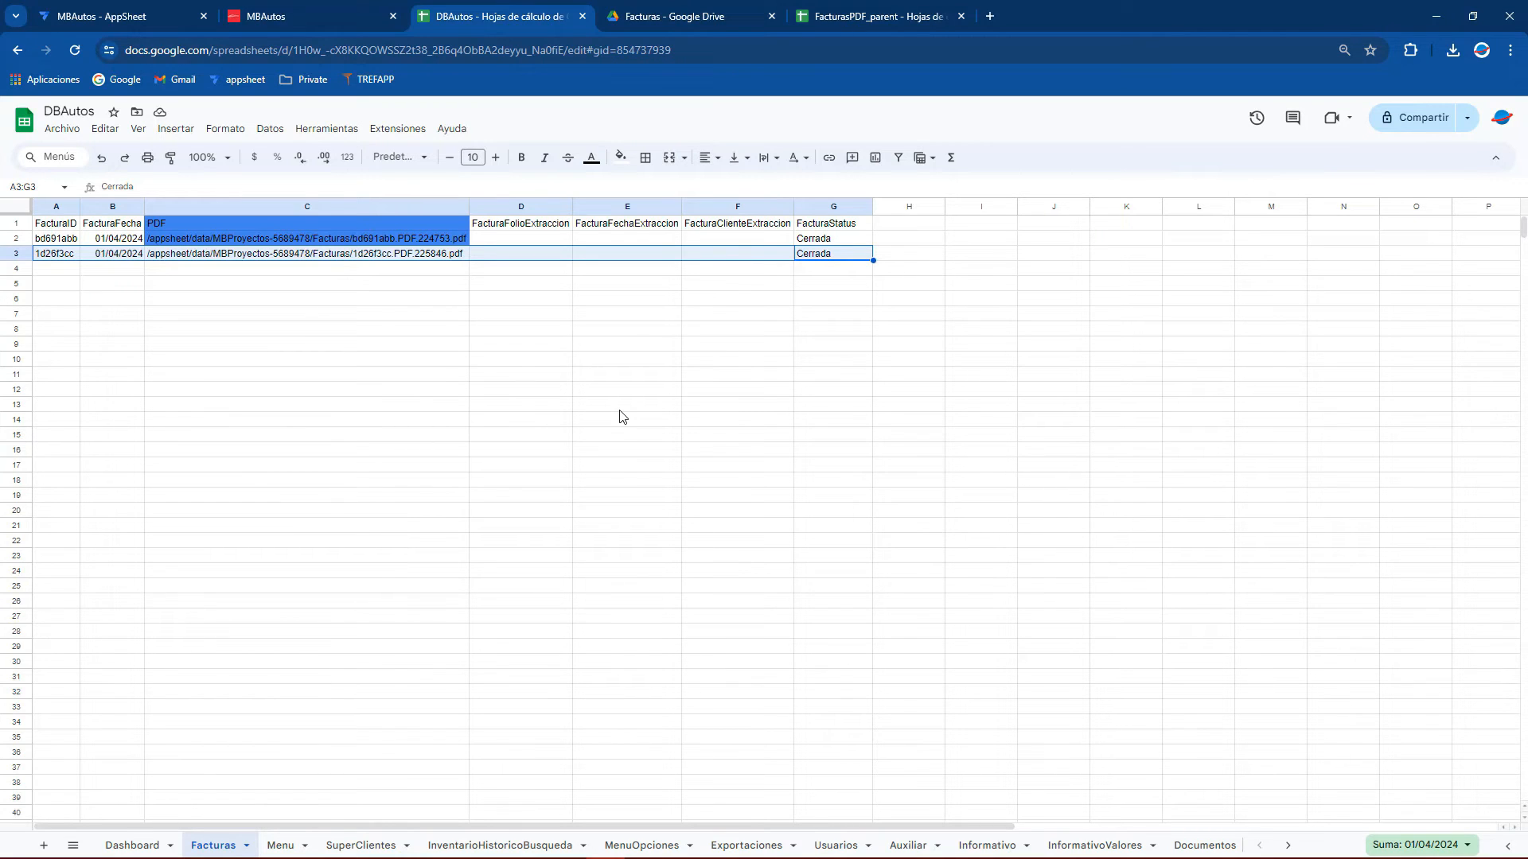
Switch to AppSheet and review the FacturaFolioExtraccion and FacturaClienteExtraccion expressions in the ACTIONFacturaExtraccion action
left_click(665, 7)
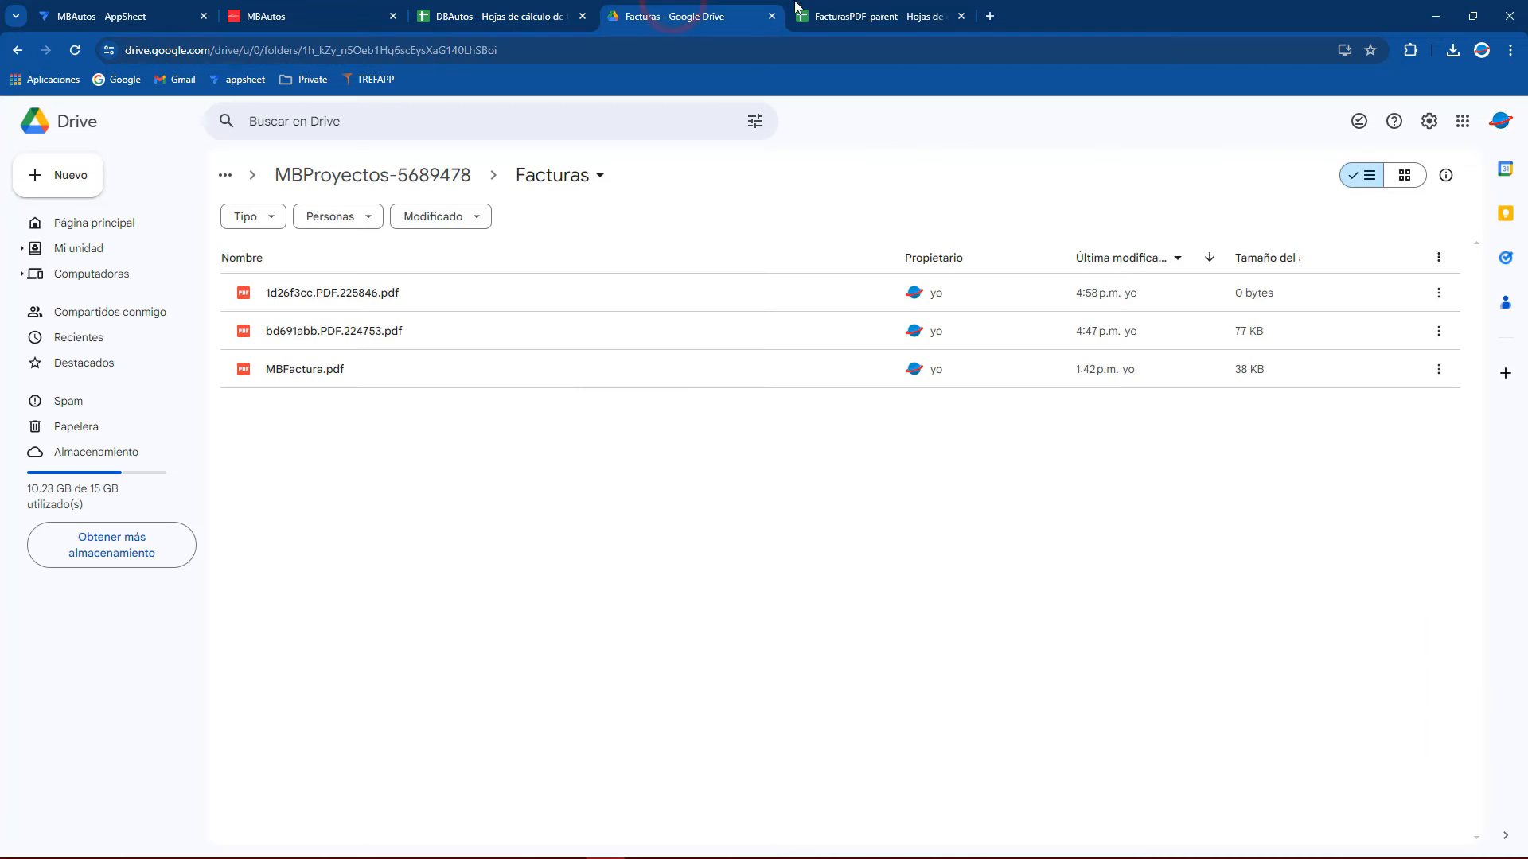
left_click(841, 6)
left_click(176, 7)
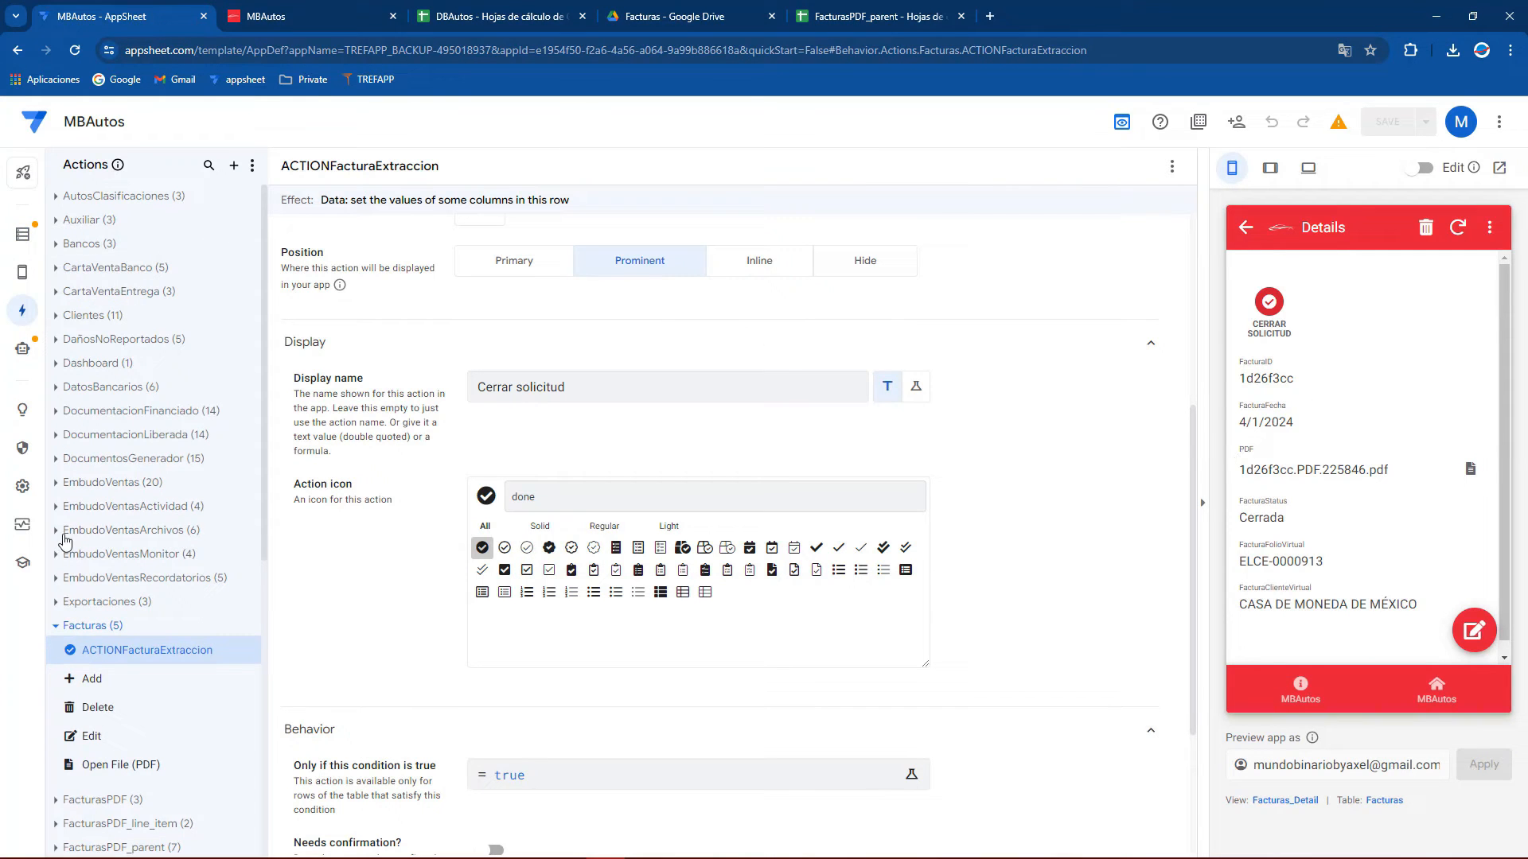
left_click(22, 311)
left_click(185, 653)
left_click(709, 489)
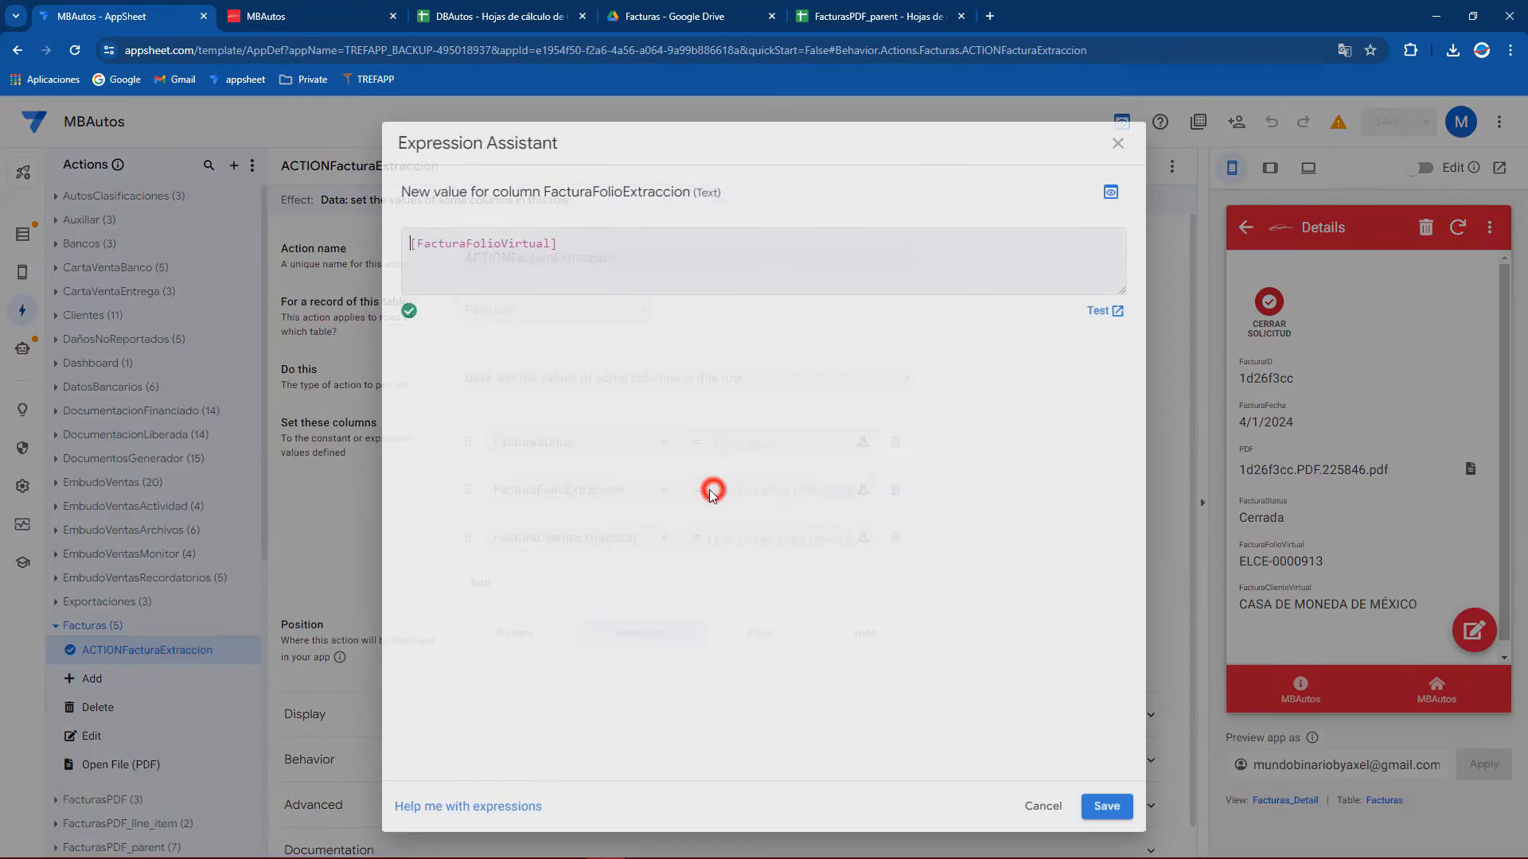
triple_click(595, 245)
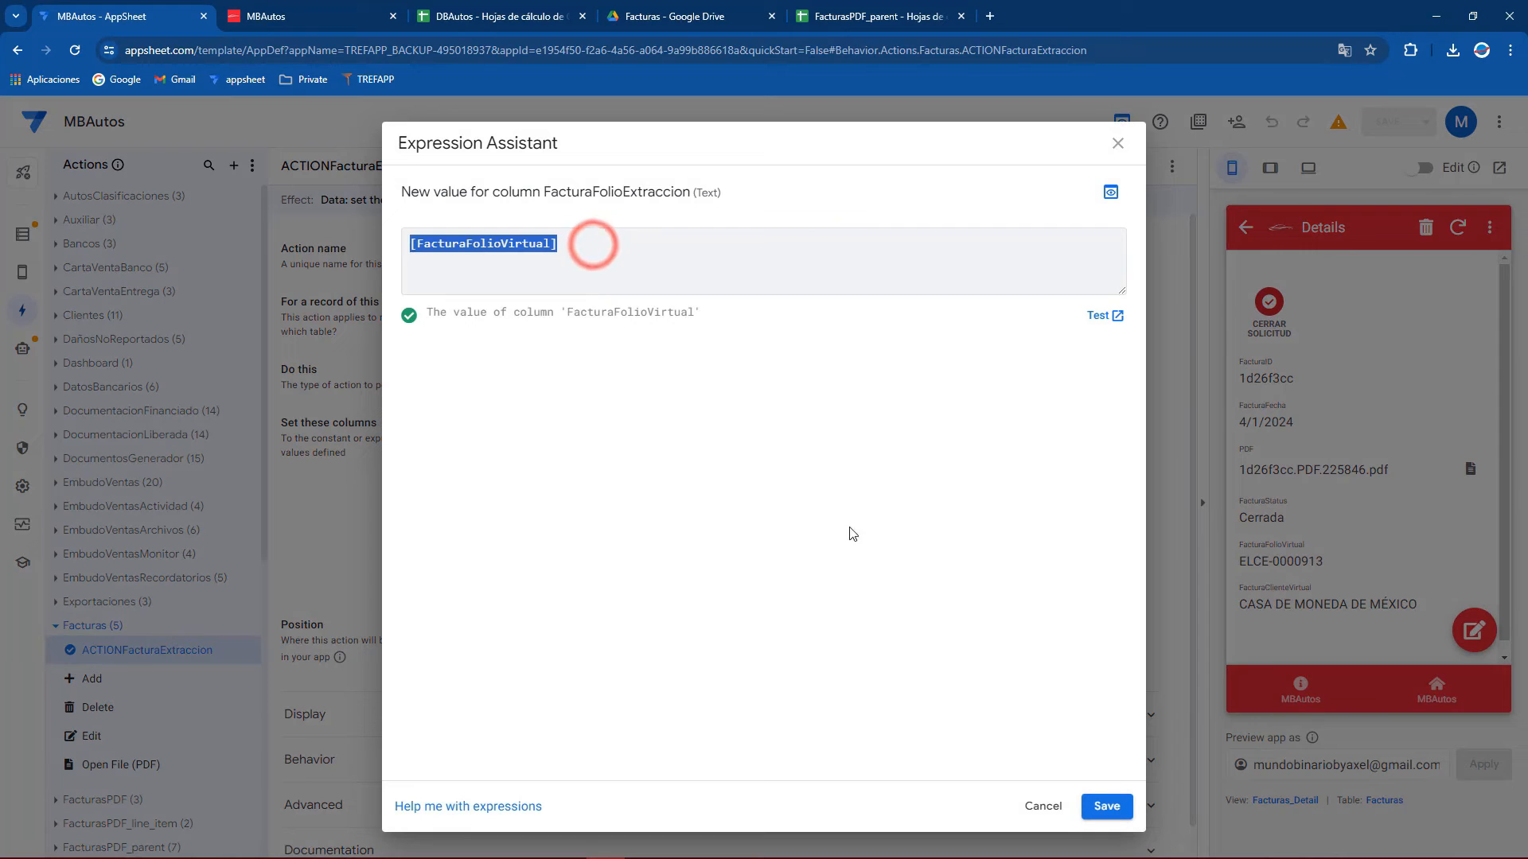
left_click(1121, 805)
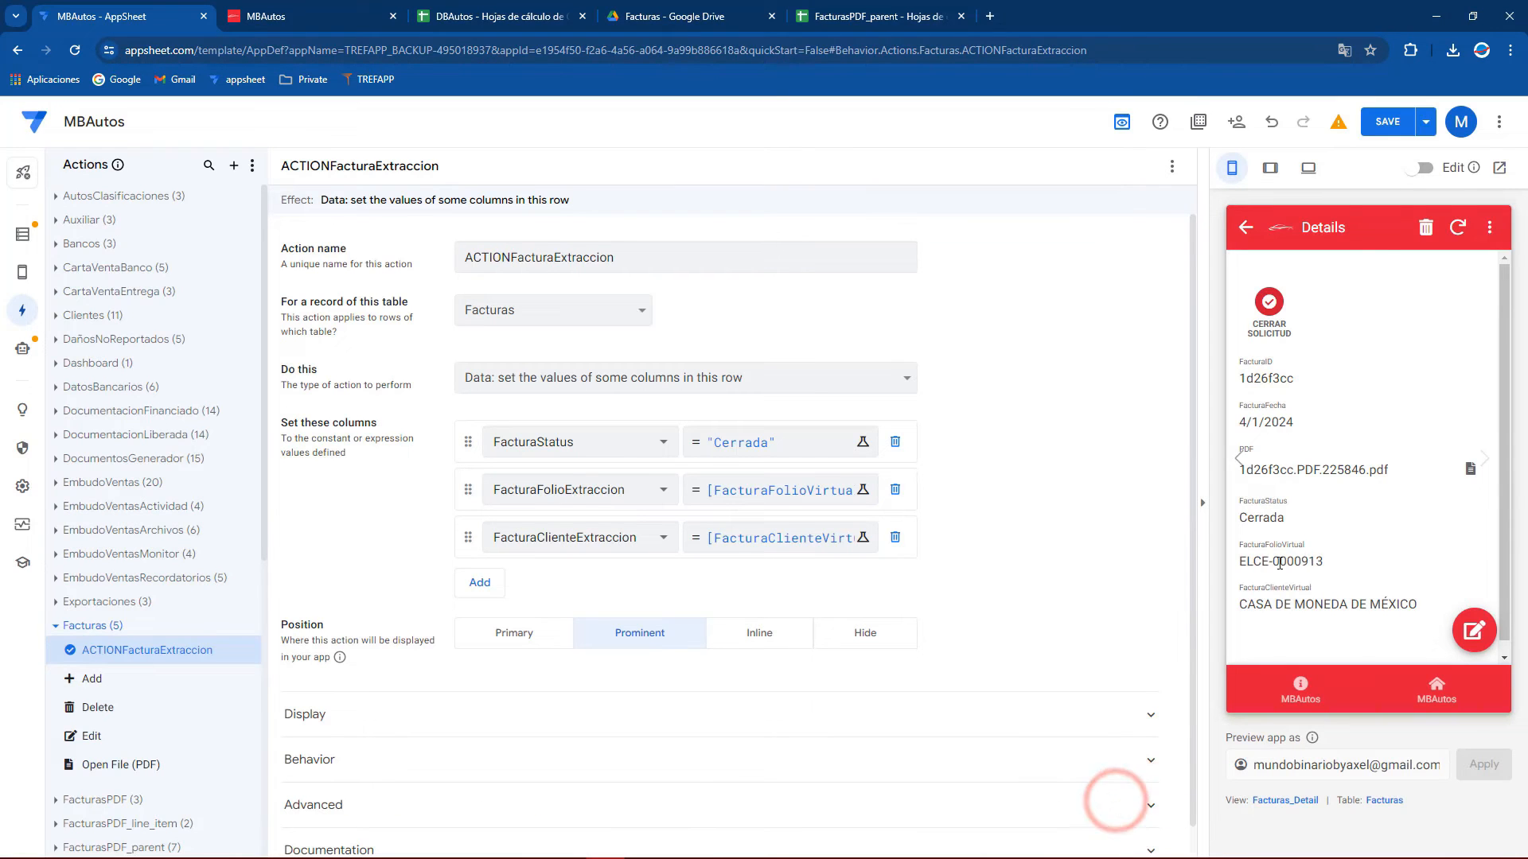
left_click_drag(1253, 559, 1323, 561)
left_click(794, 533)
left_click(1106, 806)
Set the FacturaFolioExtraccion value in ACTIONFacturaExtraccion to the constant 1 and save the app
left_click(738, 483)
triple_click(617, 246)
type("1")
left_click(1088, 803)
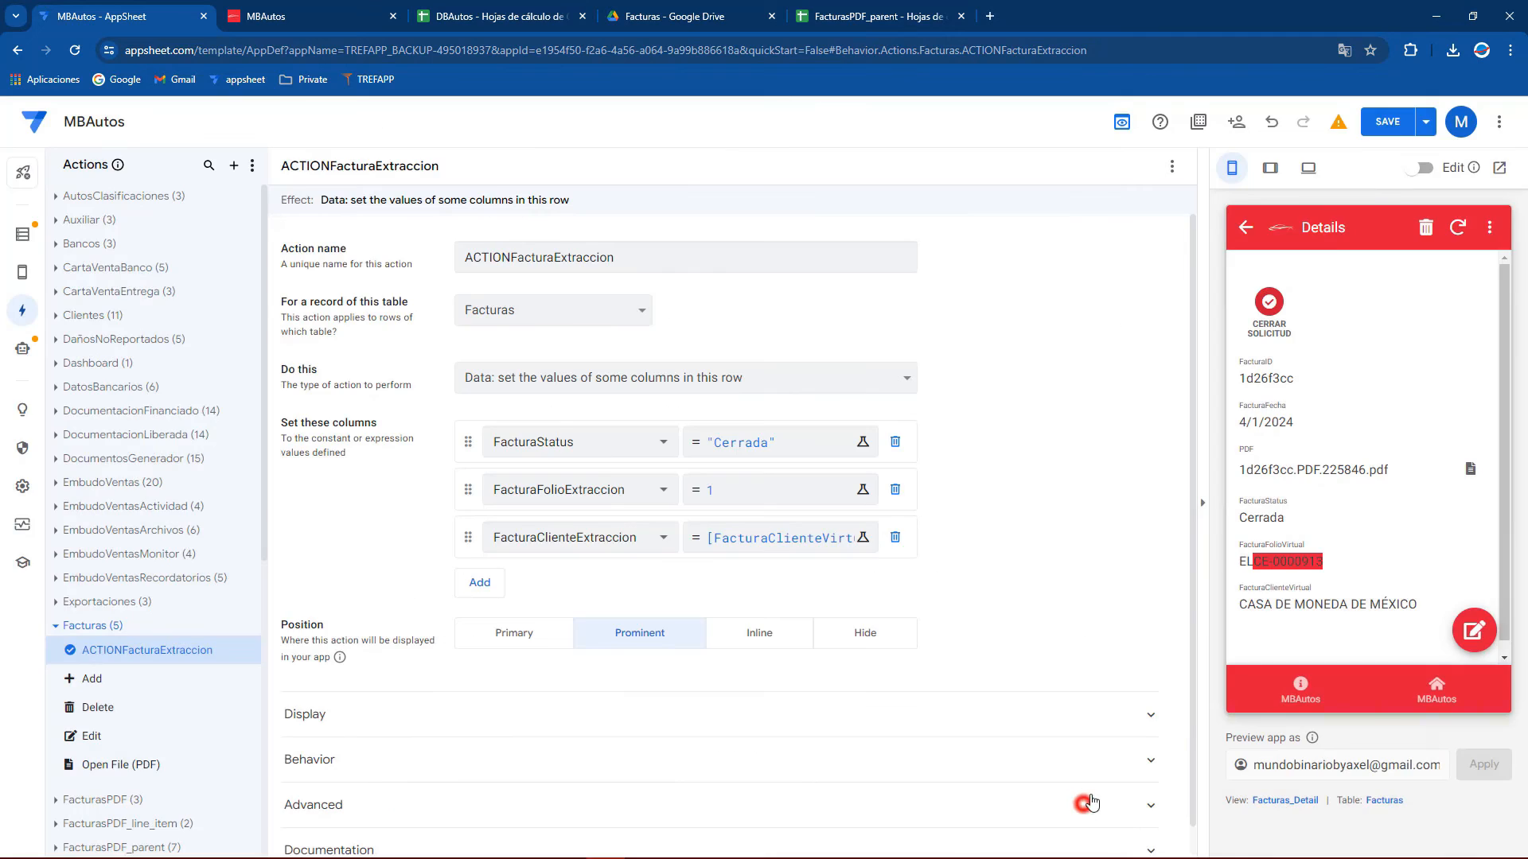
left_click(1387, 121)
left_click(475, 11)
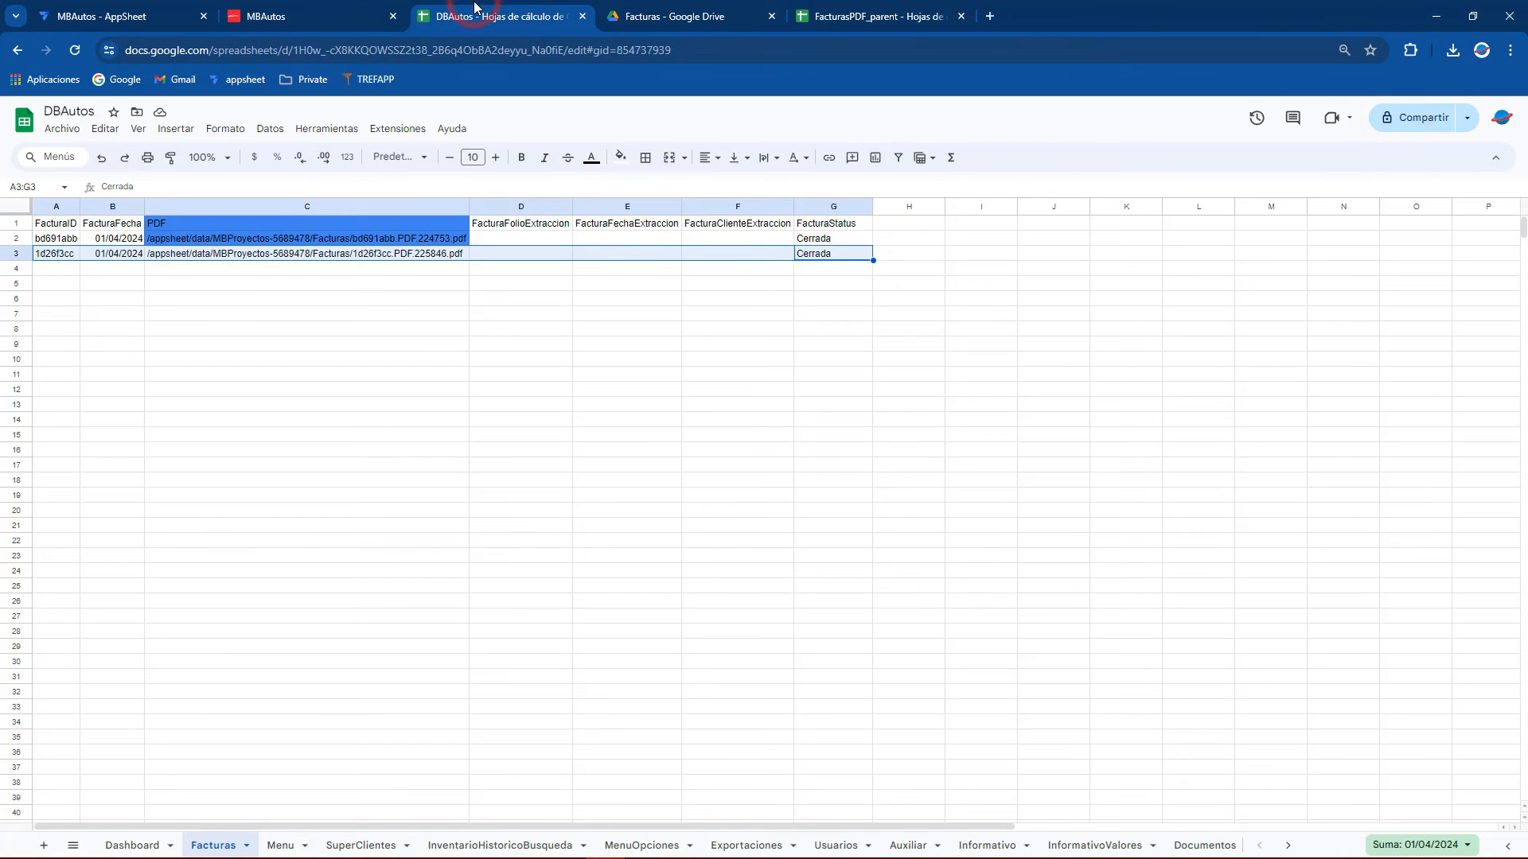
left_click(50, 13)
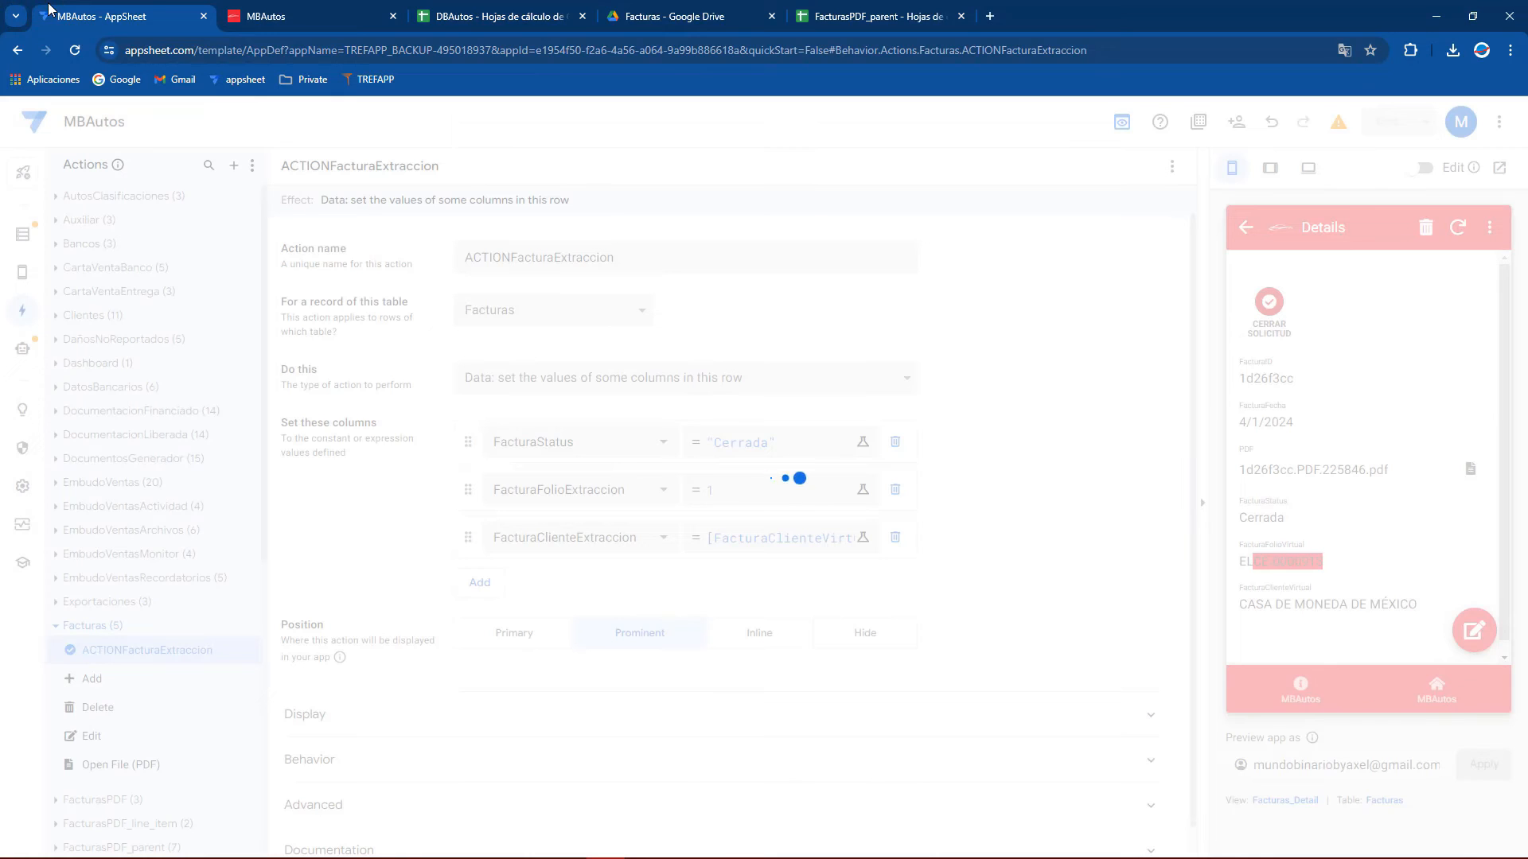
left_click(496, 10)
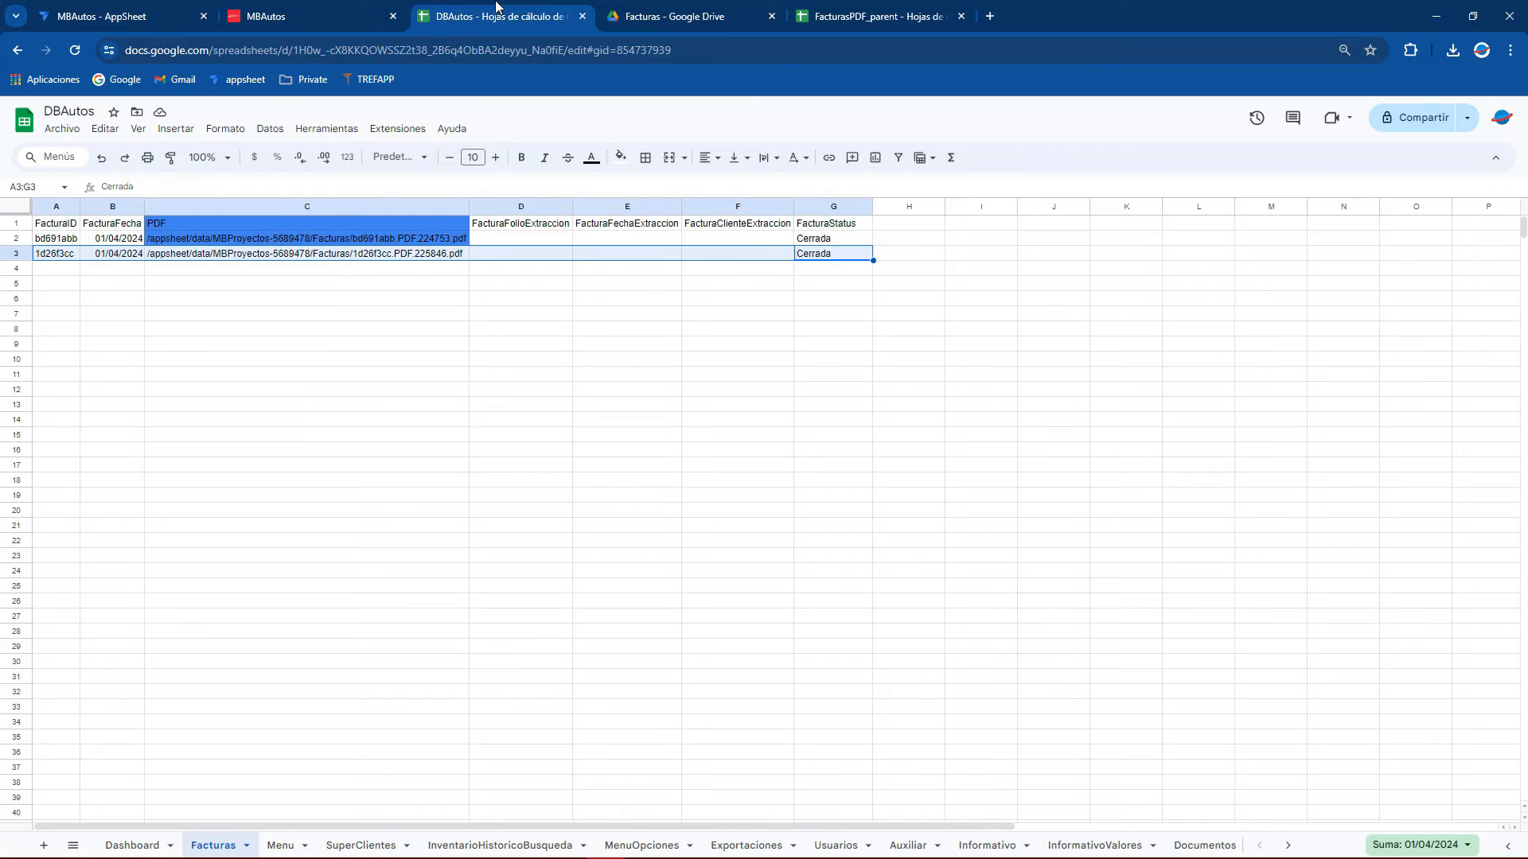
left_click(88, 10)
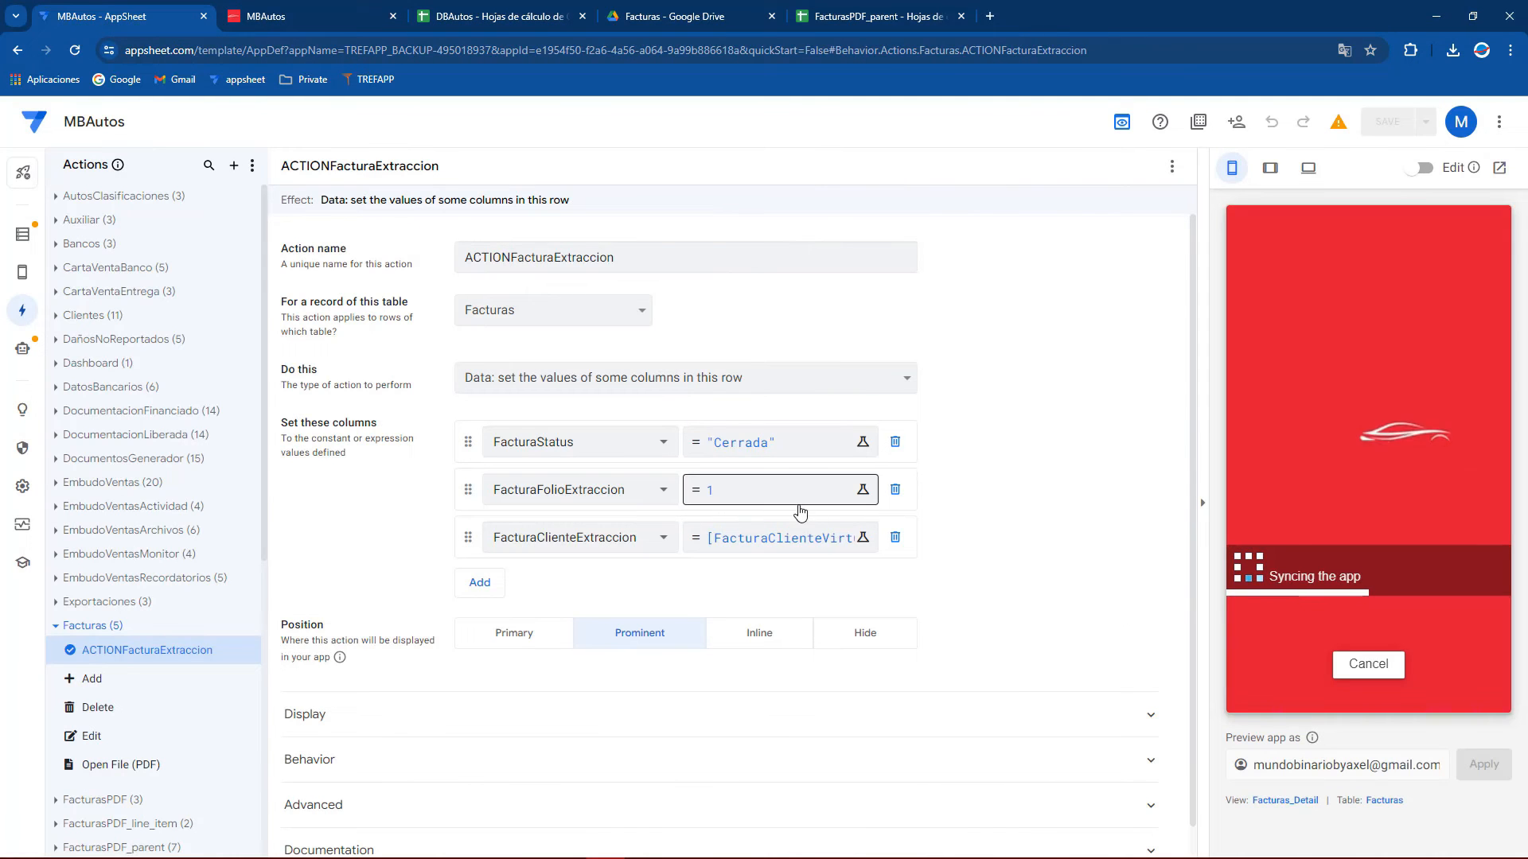
Change the FacturaClienteVirtual column's type in the Facturas table to Text and save the app
left_click(1385, 800)
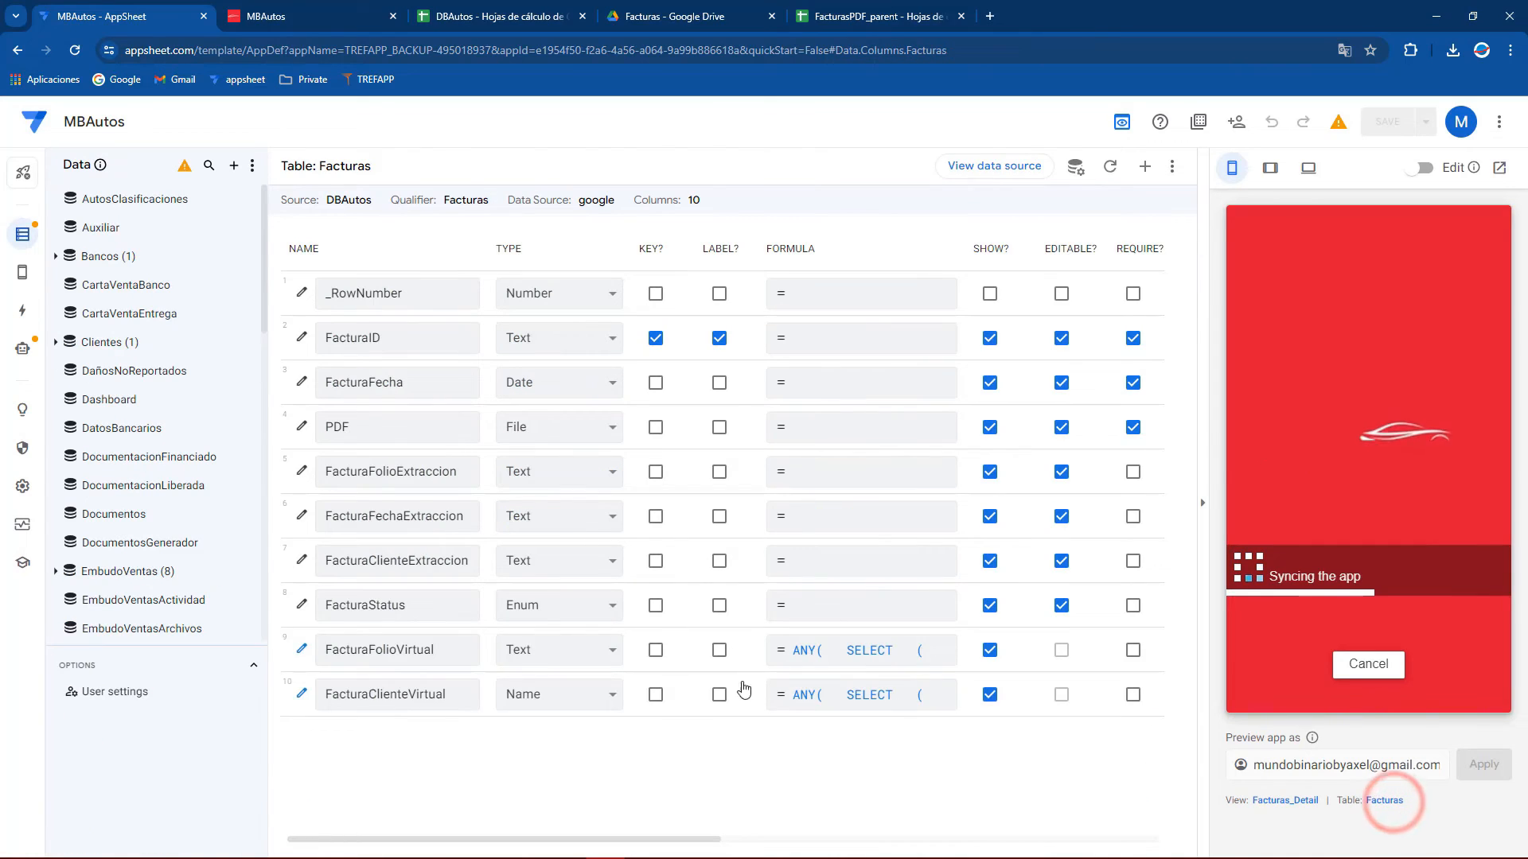
left_click(541, 695)
key("t")
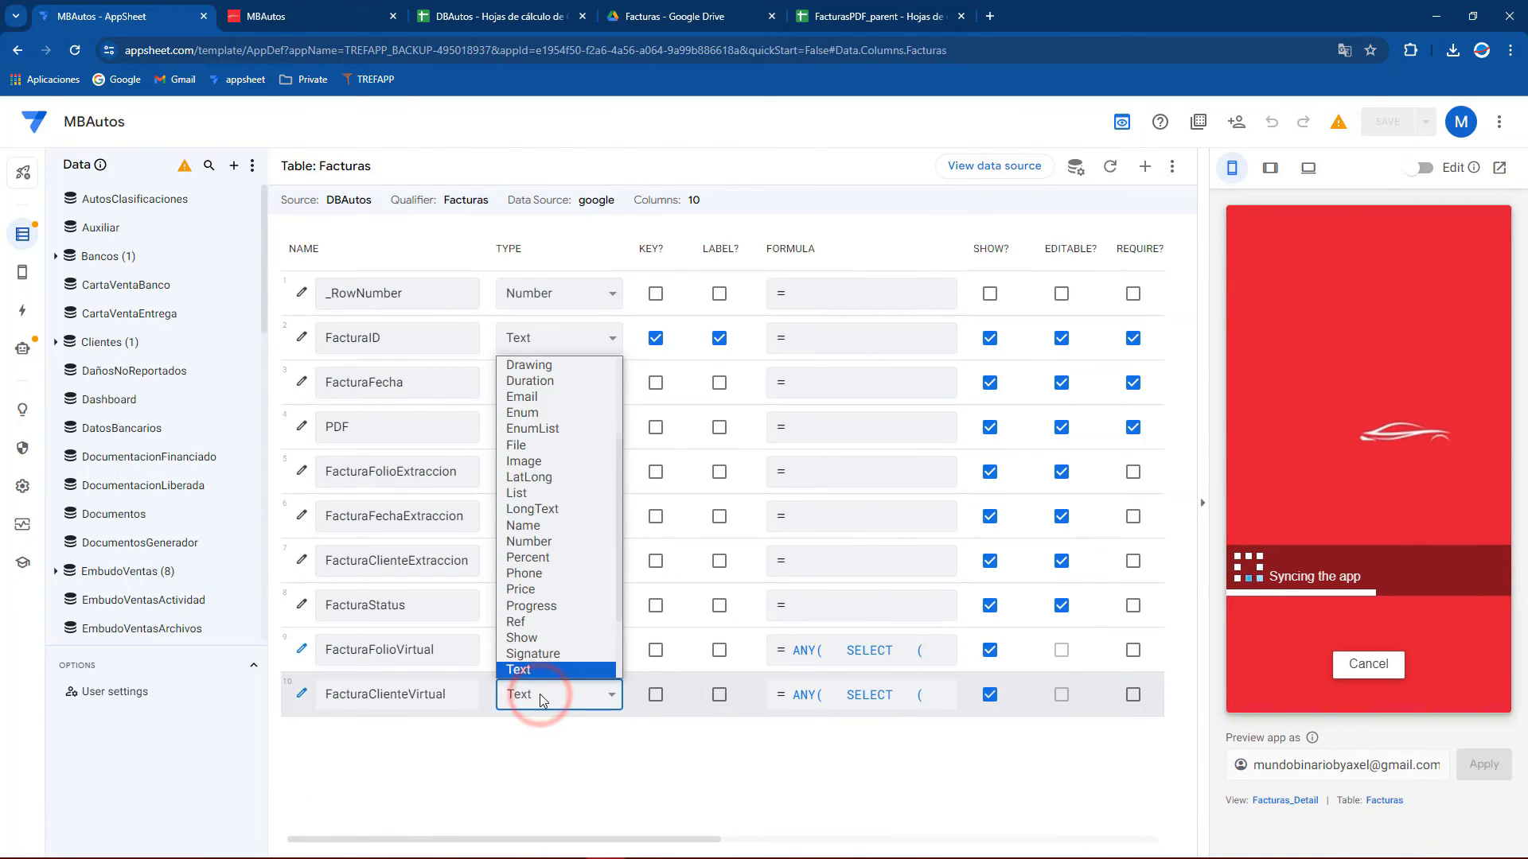
left_click(541, 701)
left_click(1380, 124)
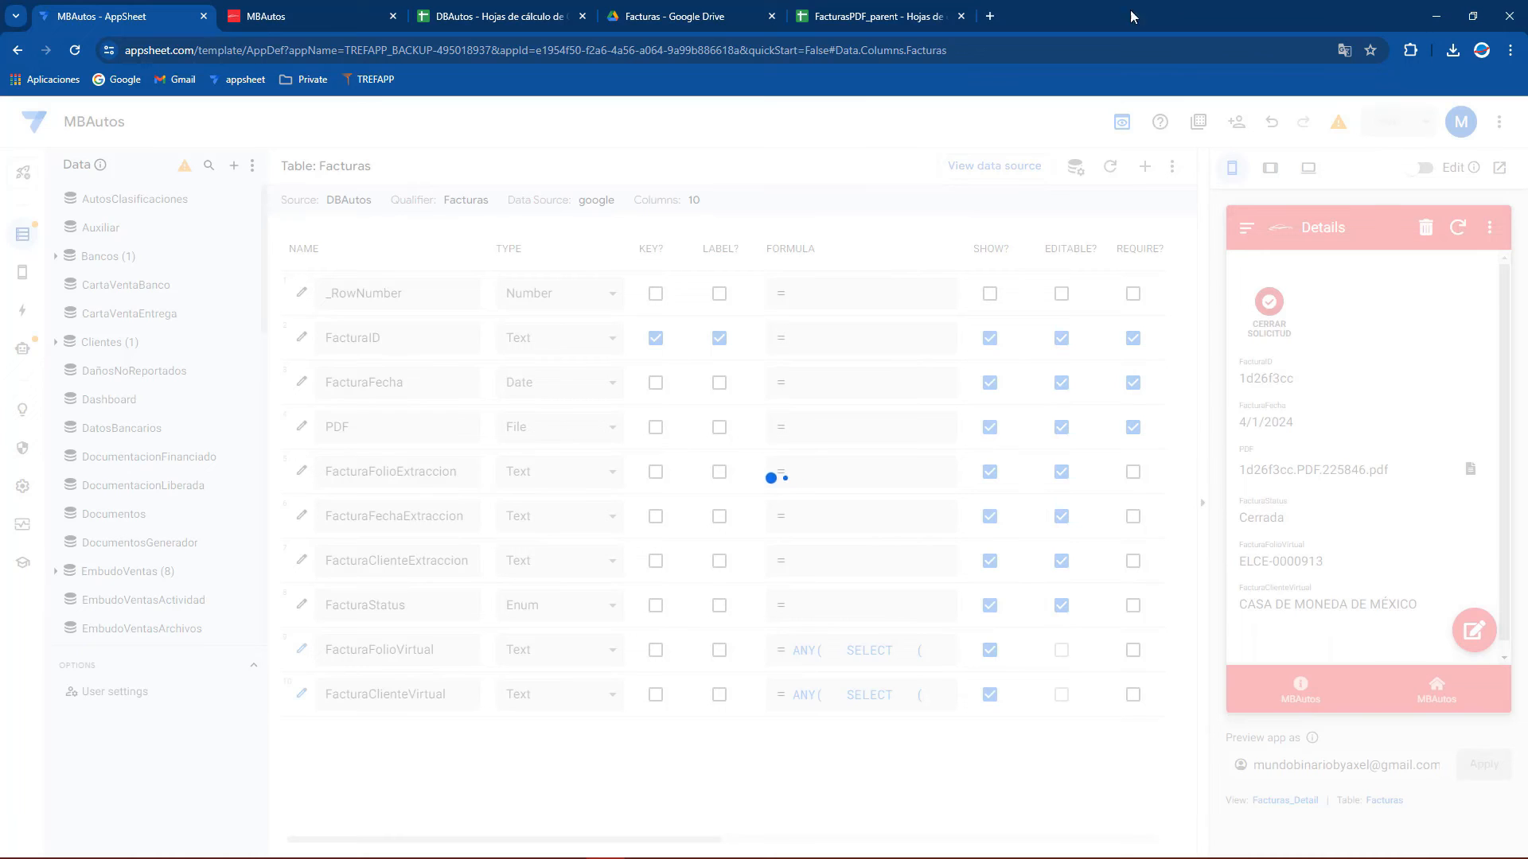
left_click(797, 7)
left_click(614, 7)
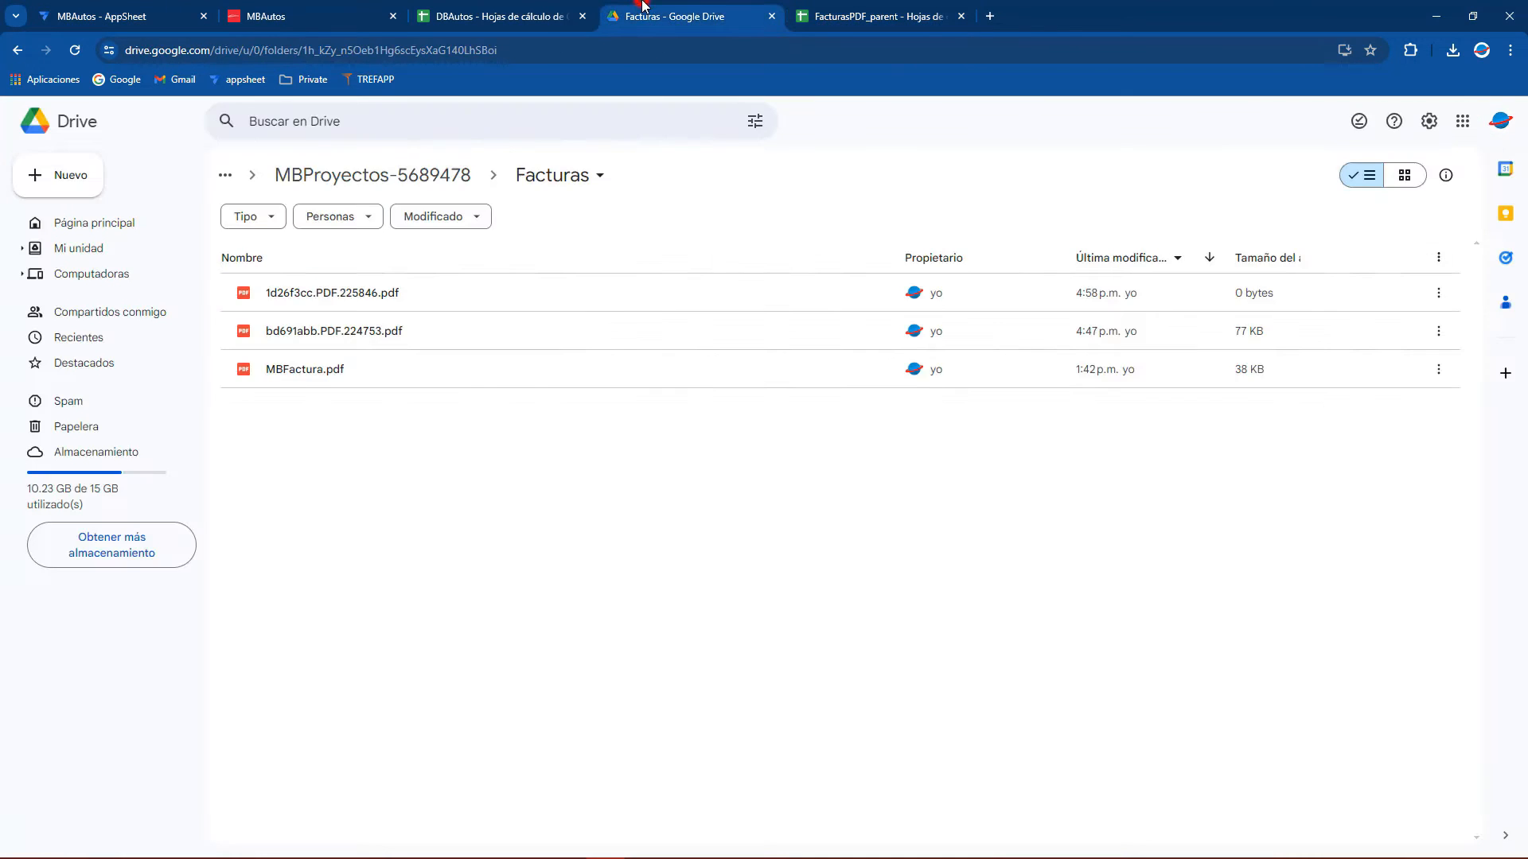
left_click(485, 7)
left_click(467, 273)
Run Cerrar solicitud on invoice 1d26f3cc in the app preview and sync the change
key("ctrl+1")
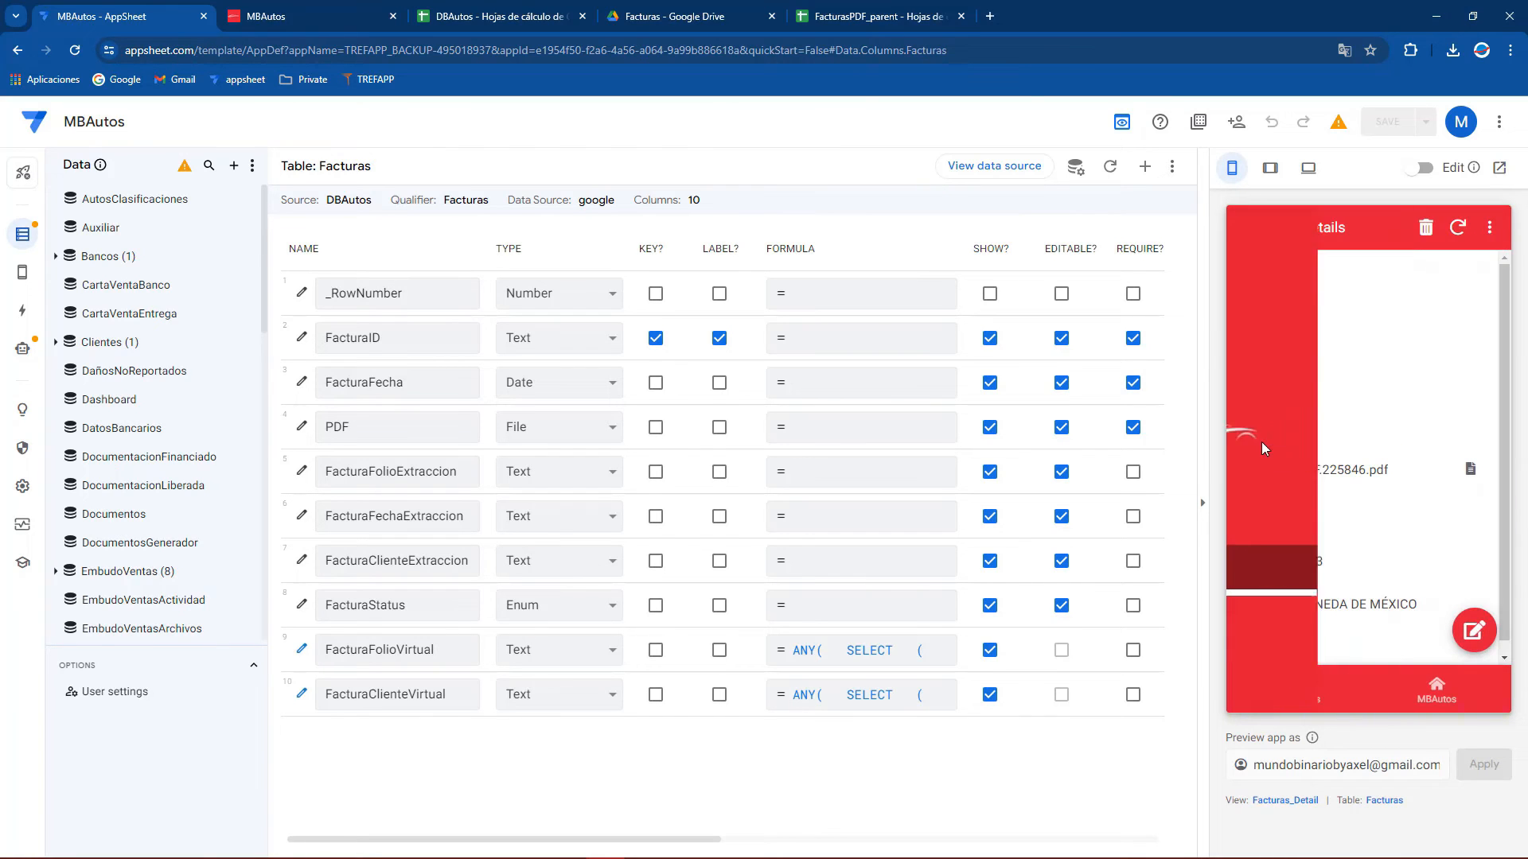
left_click(1282, 292)
left_click(1456, 227)
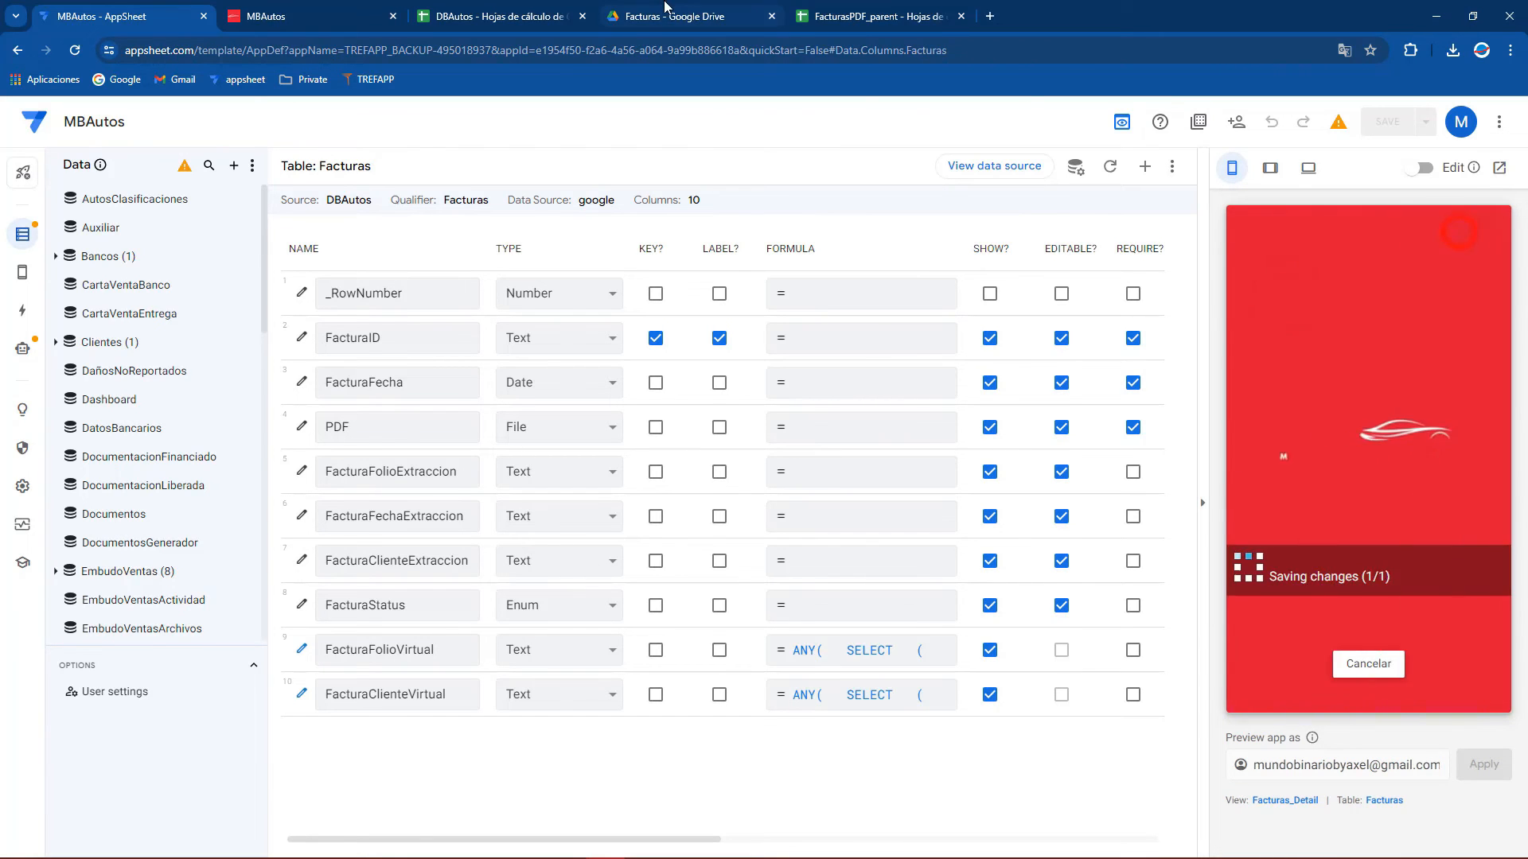
Check invoice 1d26f3cc's folio, date and client extraction cells in the DBAutos Facturas sheet
left_click(644, 12)
left_click(470, 12)
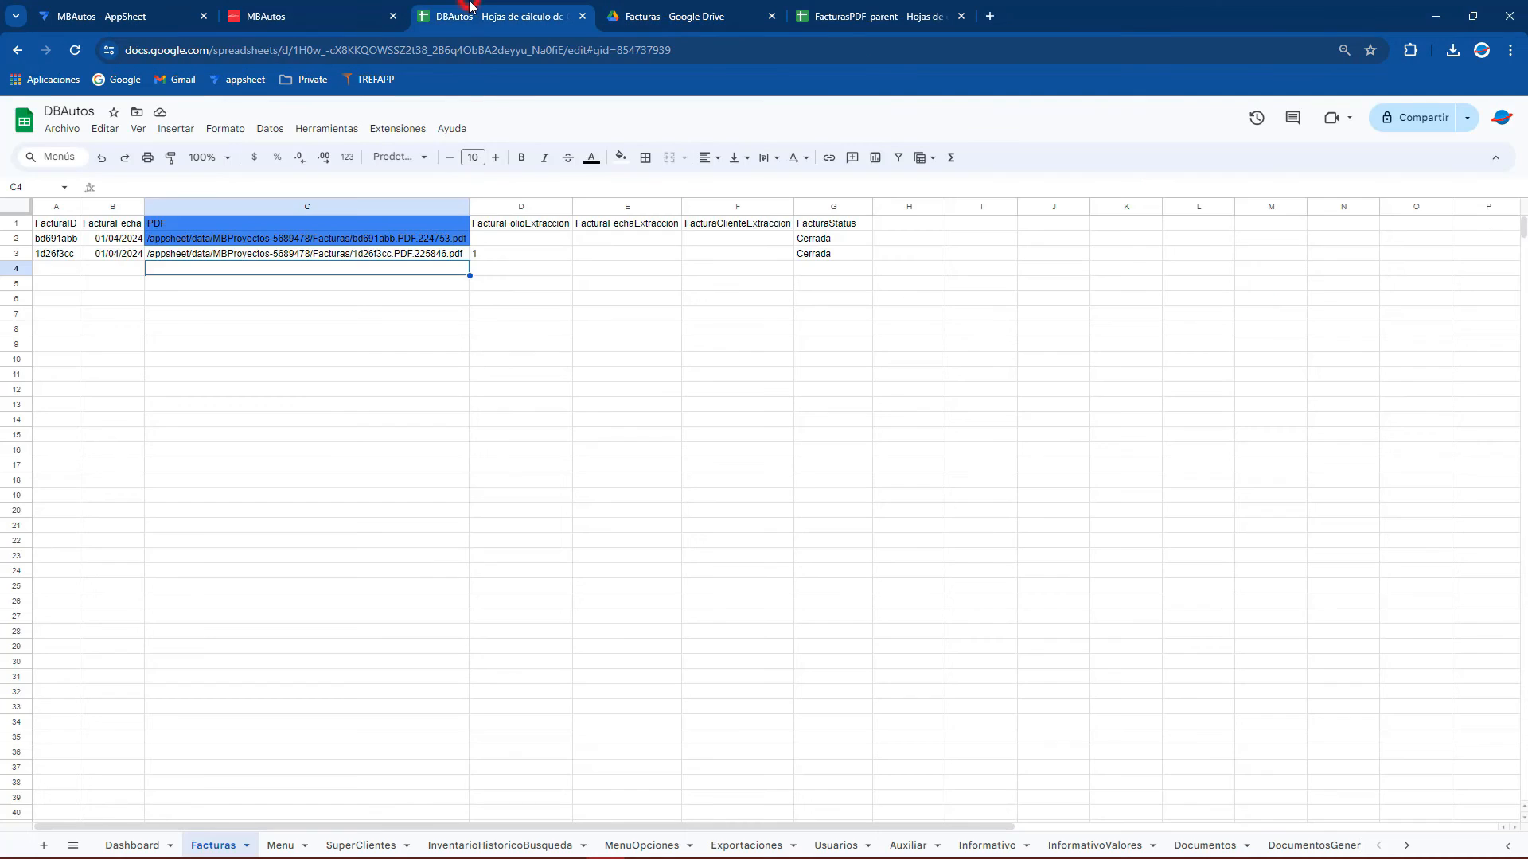
left_click(540, 325)
left_click(481, 253)
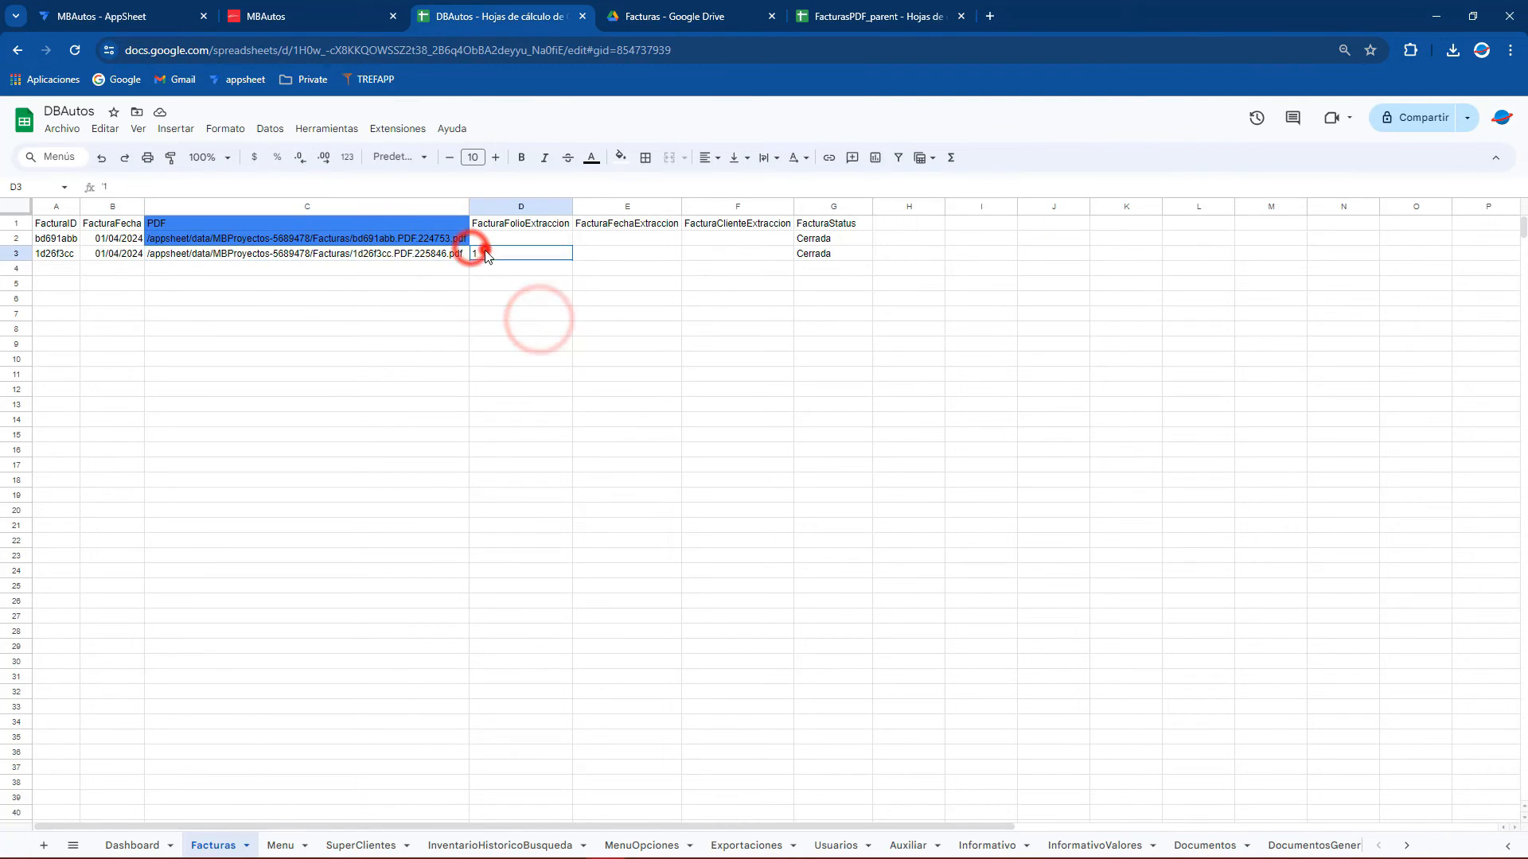
left_click(672, 264)
left_click_drag(630, 257, 698, 253)
left_click_drag(637, 250, 727, 248)
left_click_drag(657, 249, 694, 249)
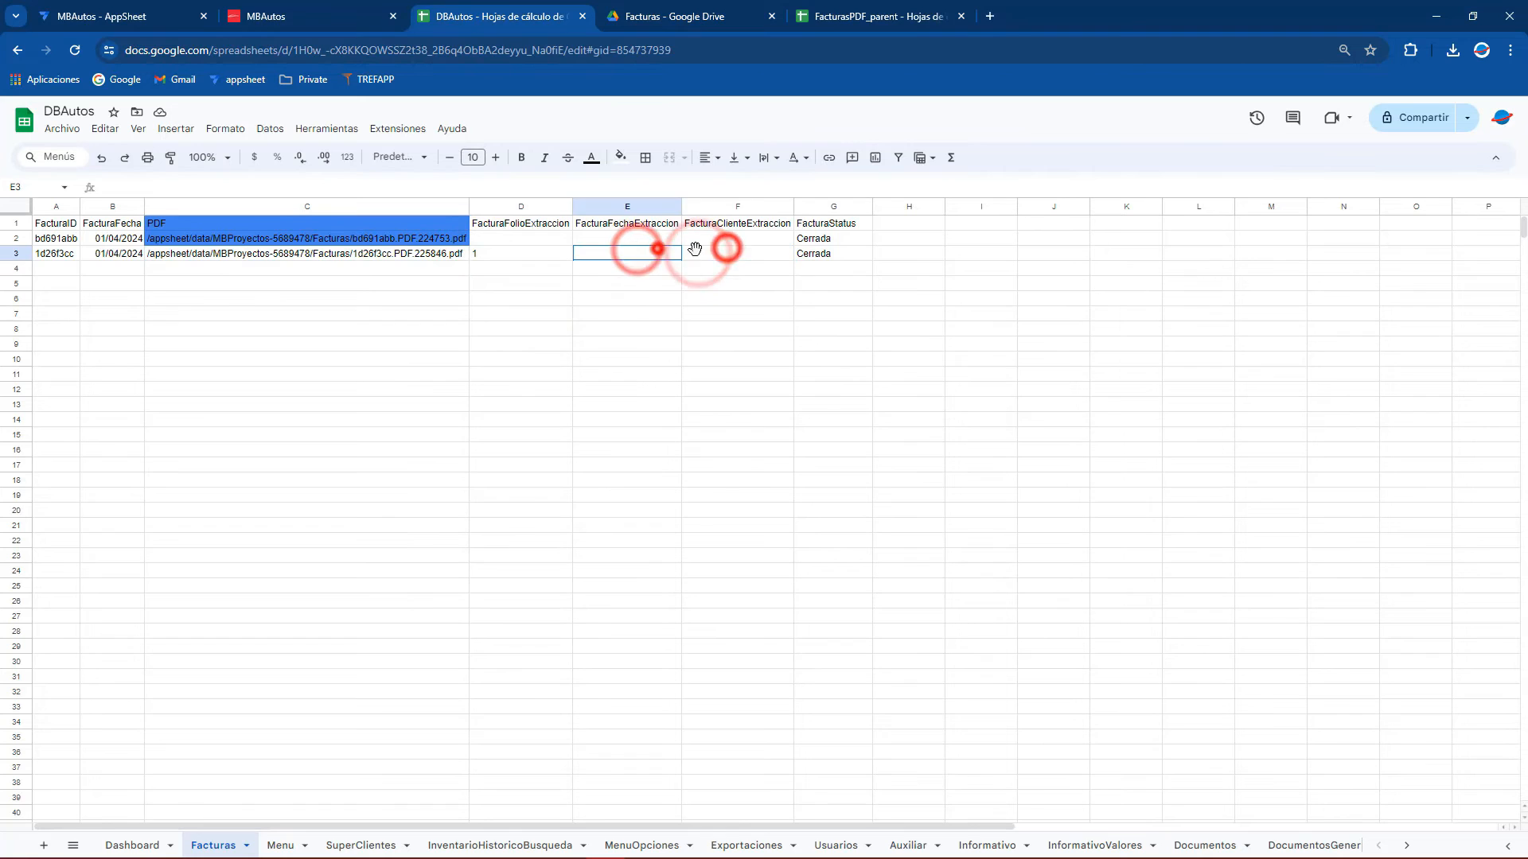
left_click(693, 248)
left_click(652, 253)
left_click(717, 249)
left_click(657, 249)
left_click(526, 243)
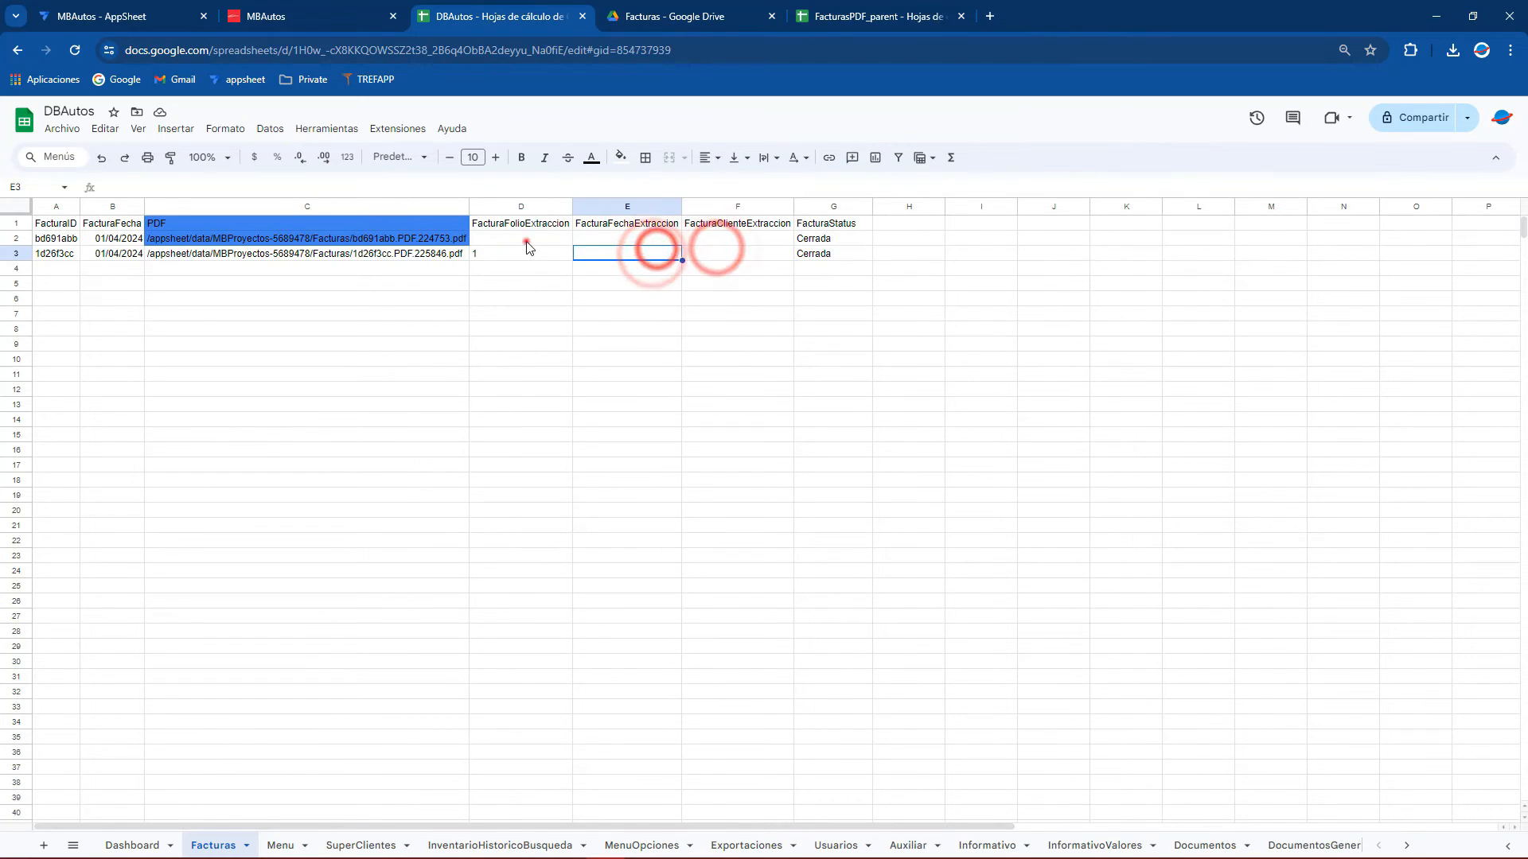
Compare the extraction and virtual column values in invoice 1d26f3cc's details in the AppSheet preview
left_click(119, 15)
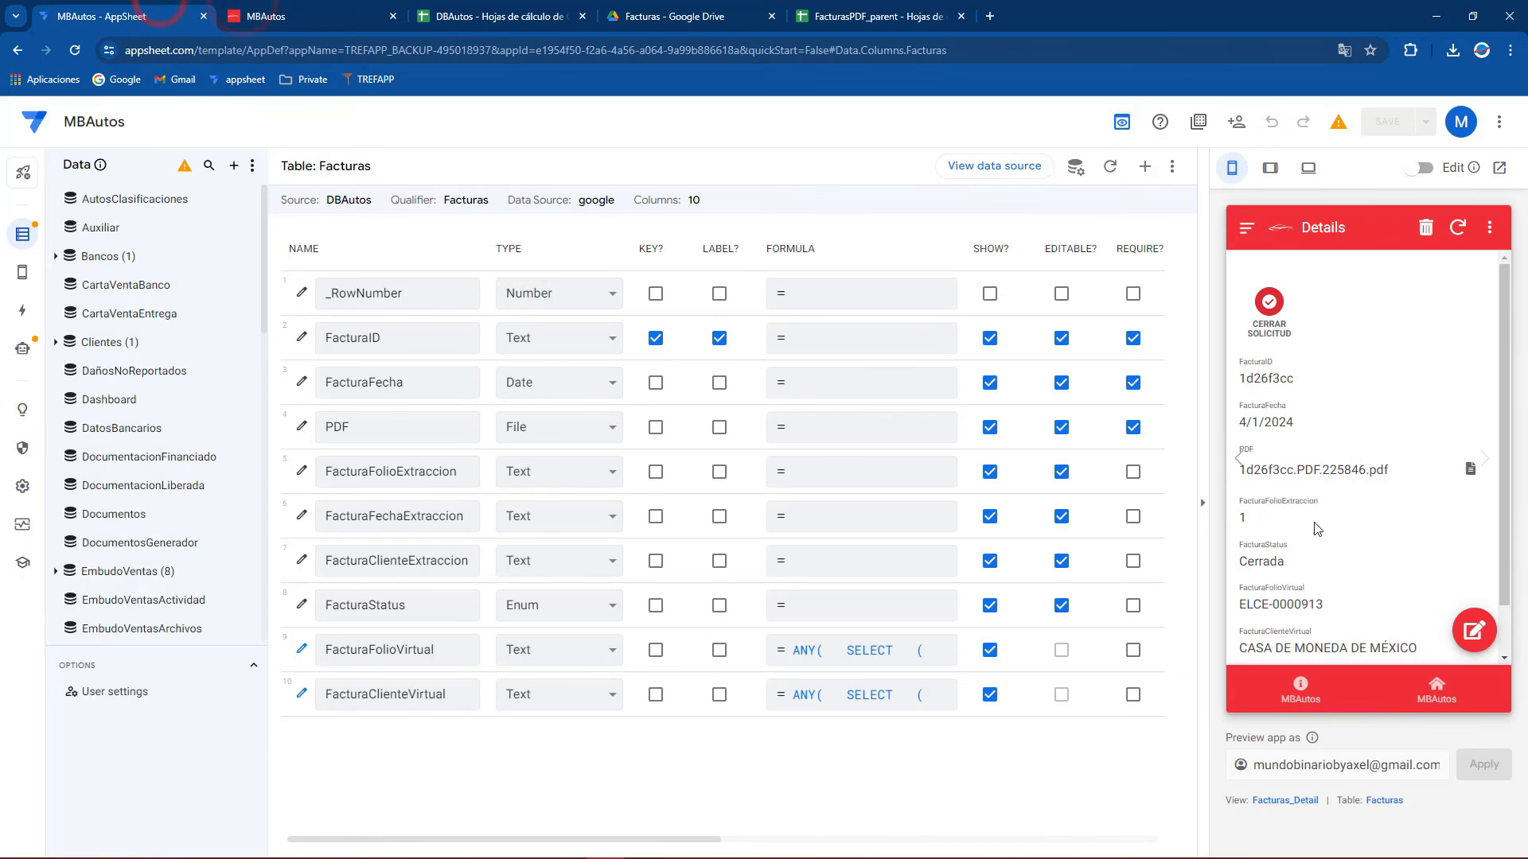
scroll(1321, 557, "down", 1)
left_click_drag(1256, 591, 1420, 605)
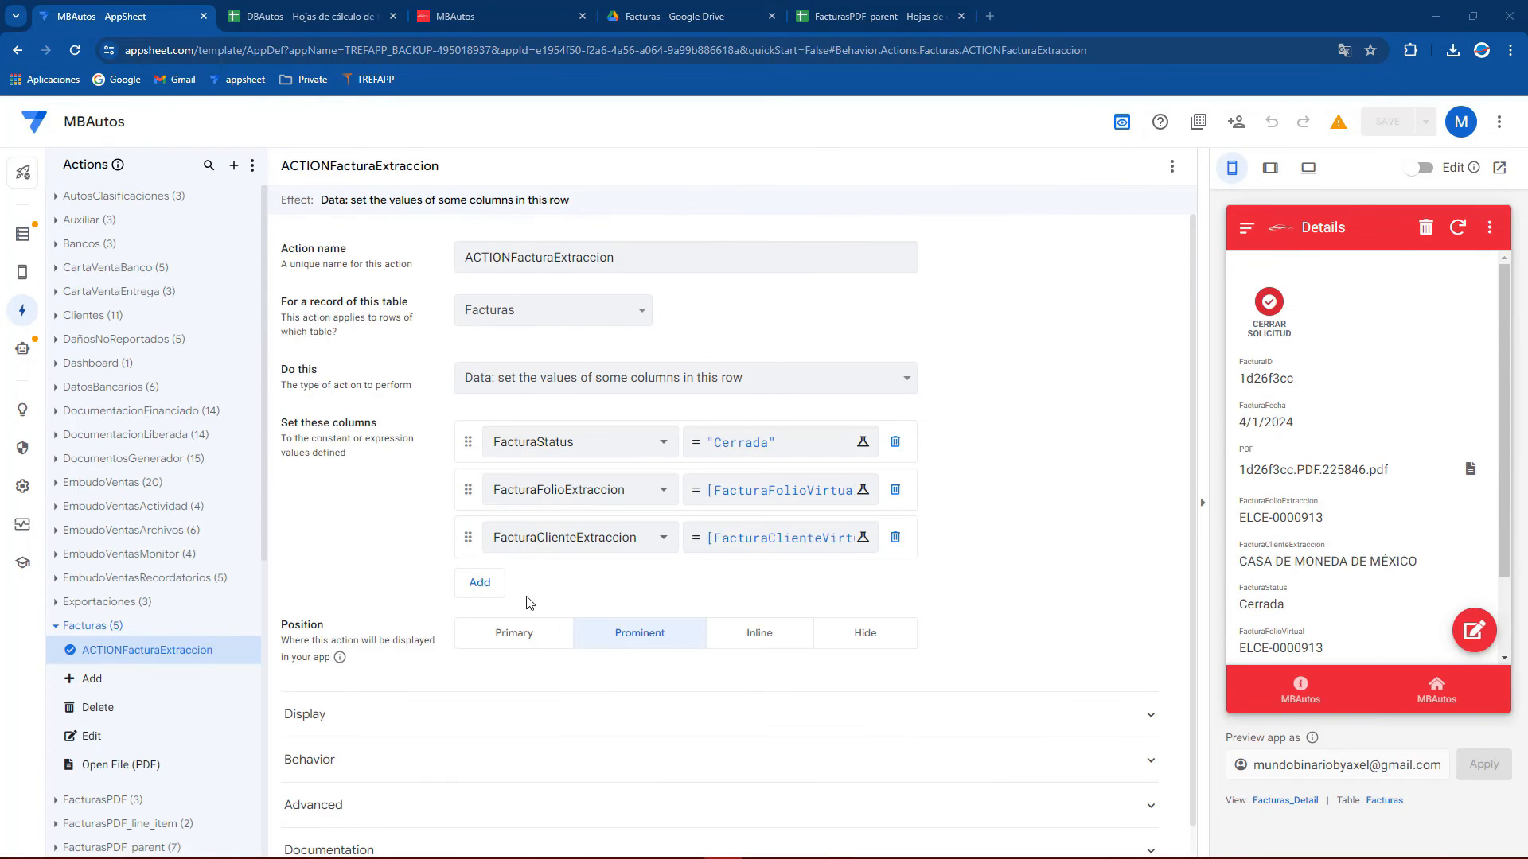
Review and keep [FacturaFolioVirtual] as the FacturaFolioExtraccion value in ACTIONFacturaExtraccion and save the app
left_click(727, 490)
left_click(440, 249)
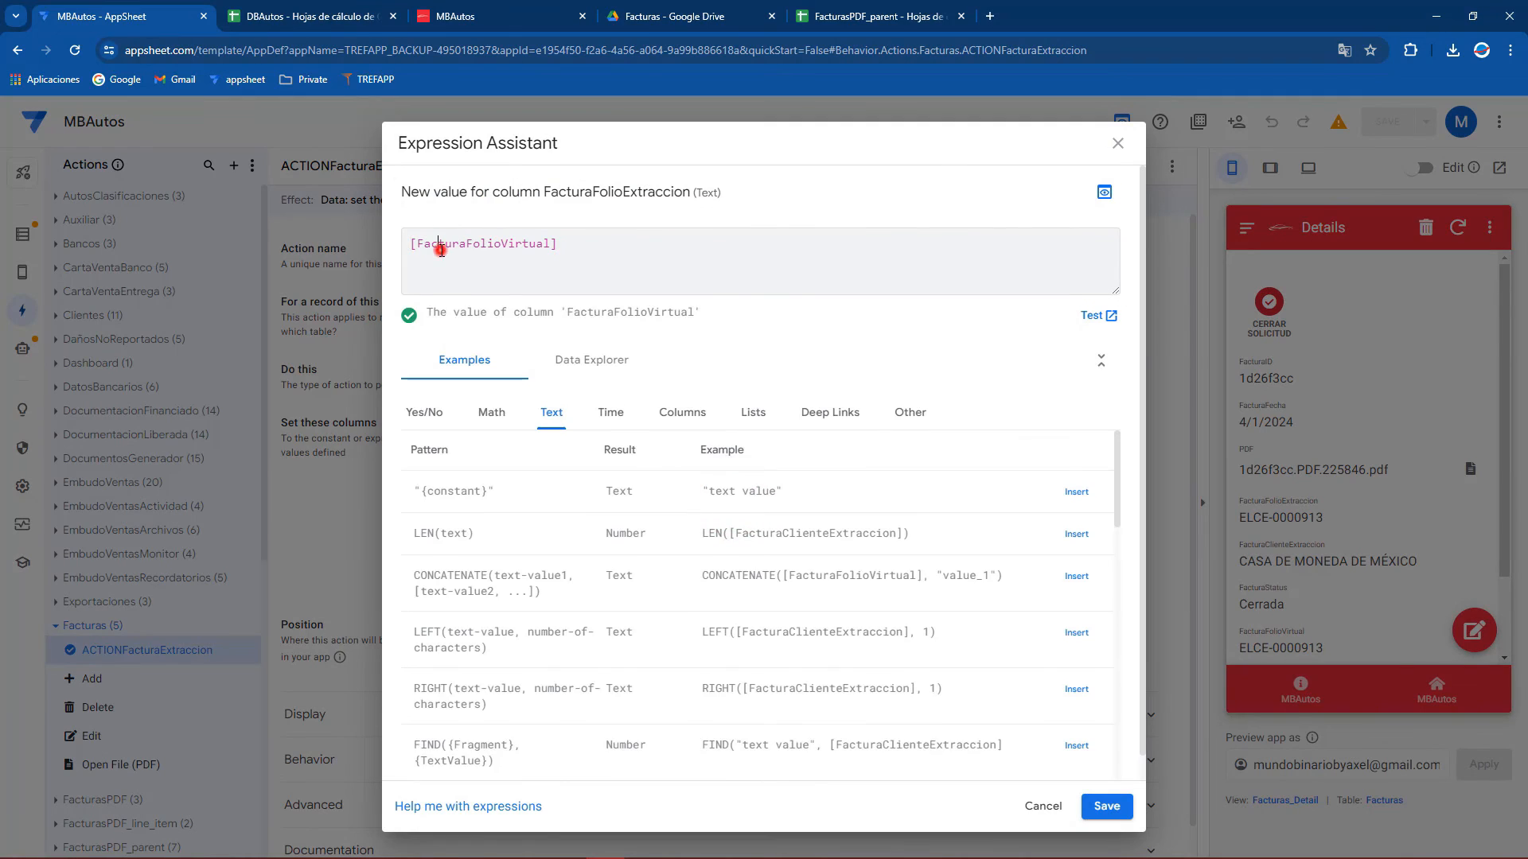
double_click(439, 248)
left_click(613, 249)
left_click_drag(435, 244, 507, 246)
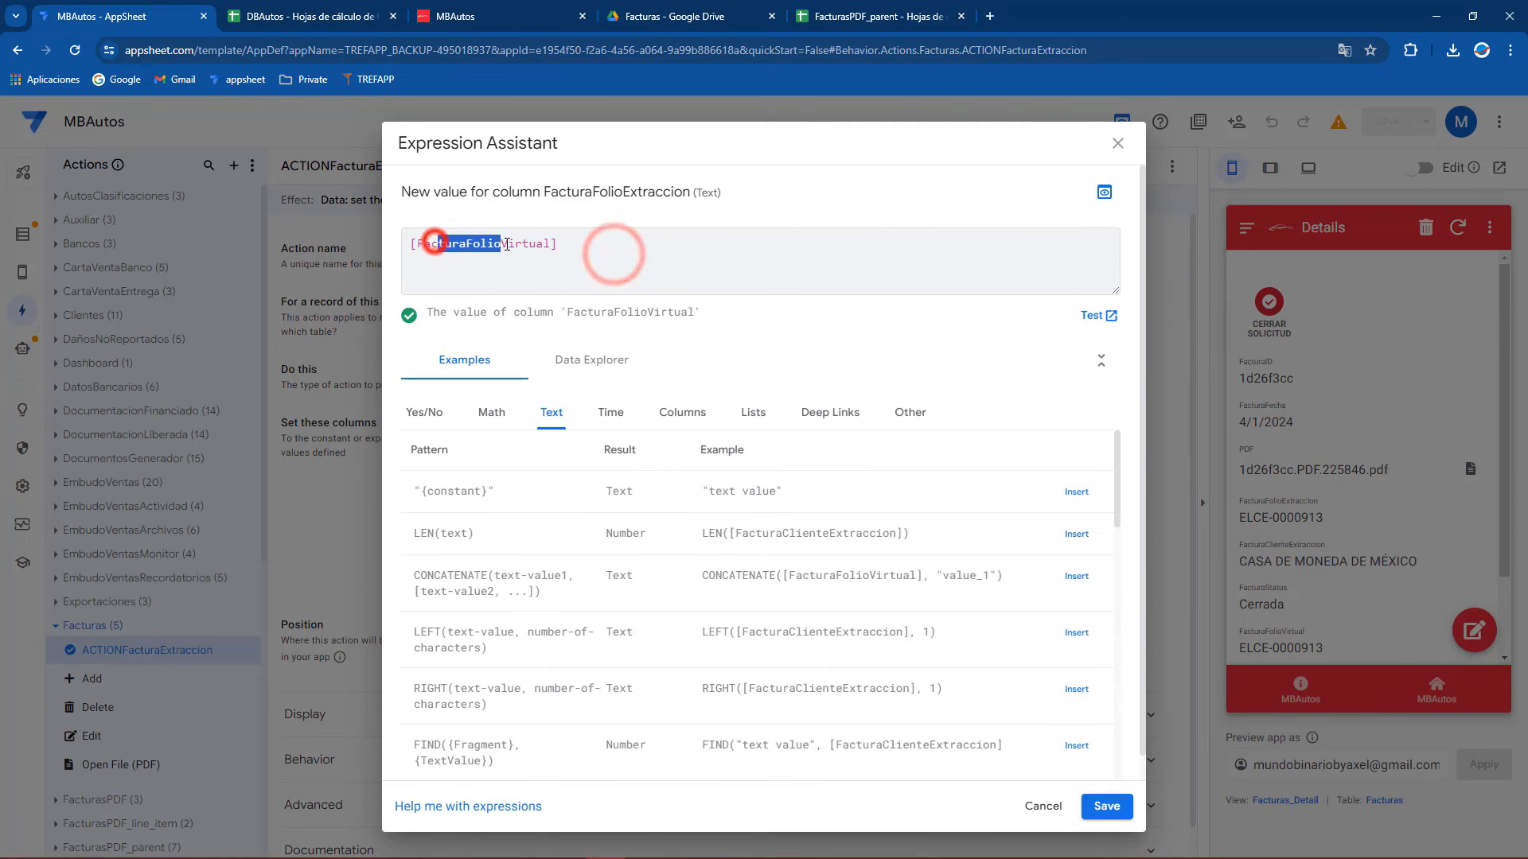
left_click(481, 243)
left_click(1121, 803)
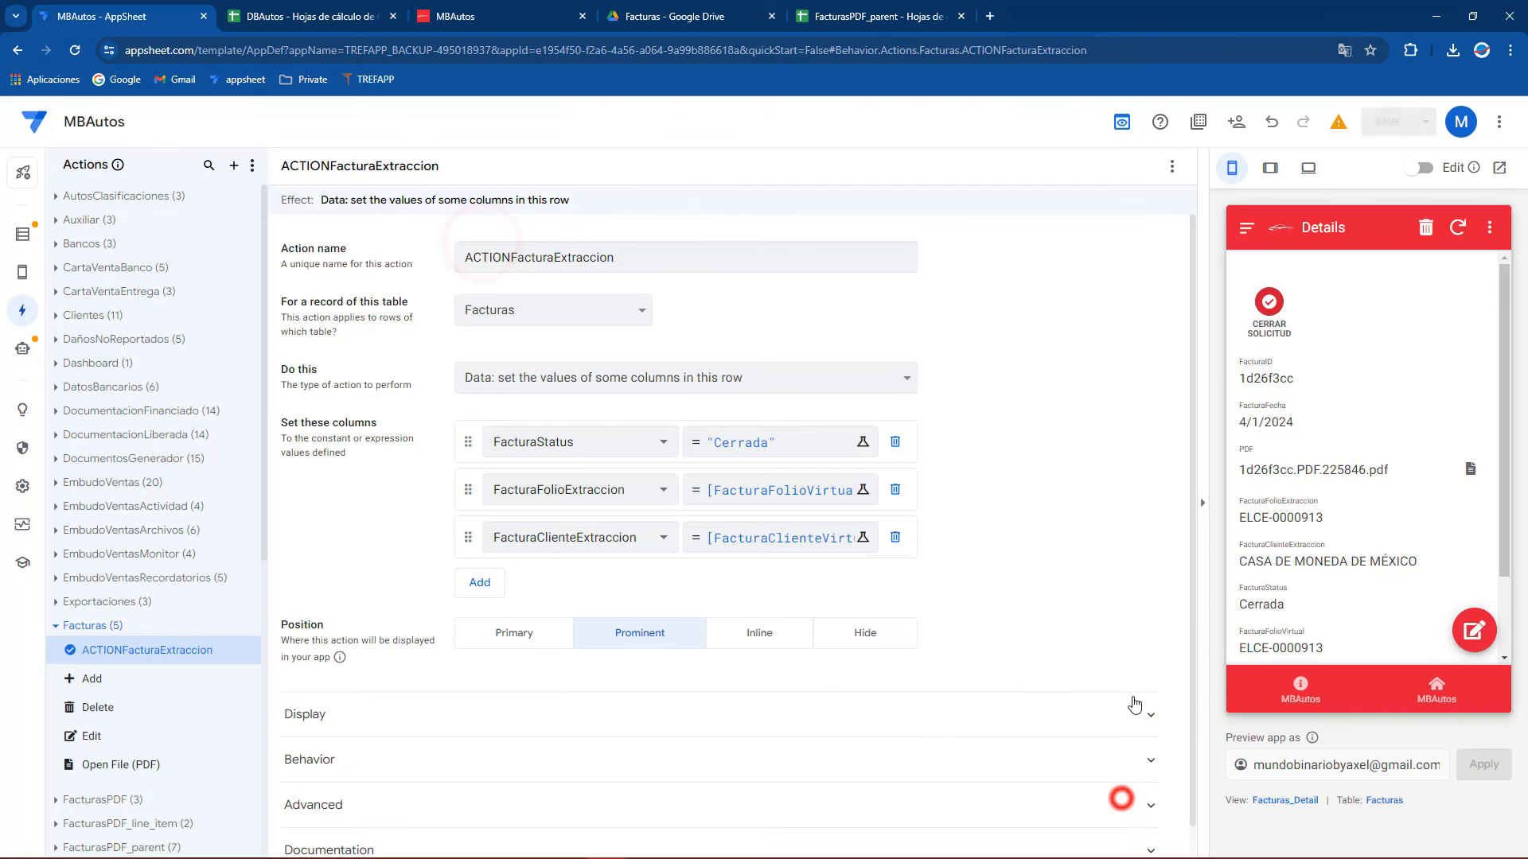
left_click(1392, 122)
left_click(691, 8)
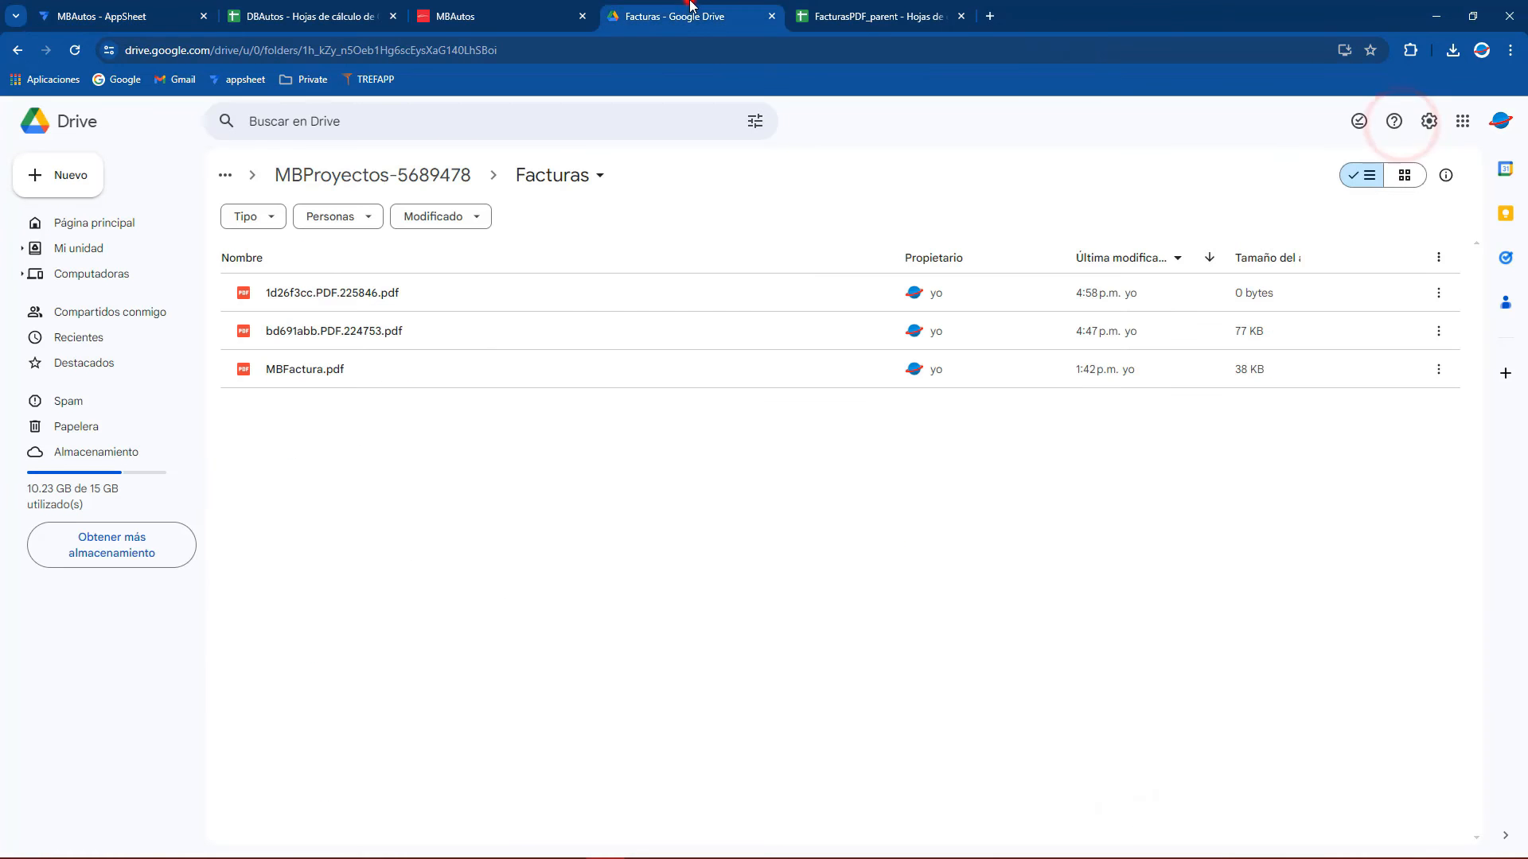
left_click(317, 8)
left_click(119, 15)
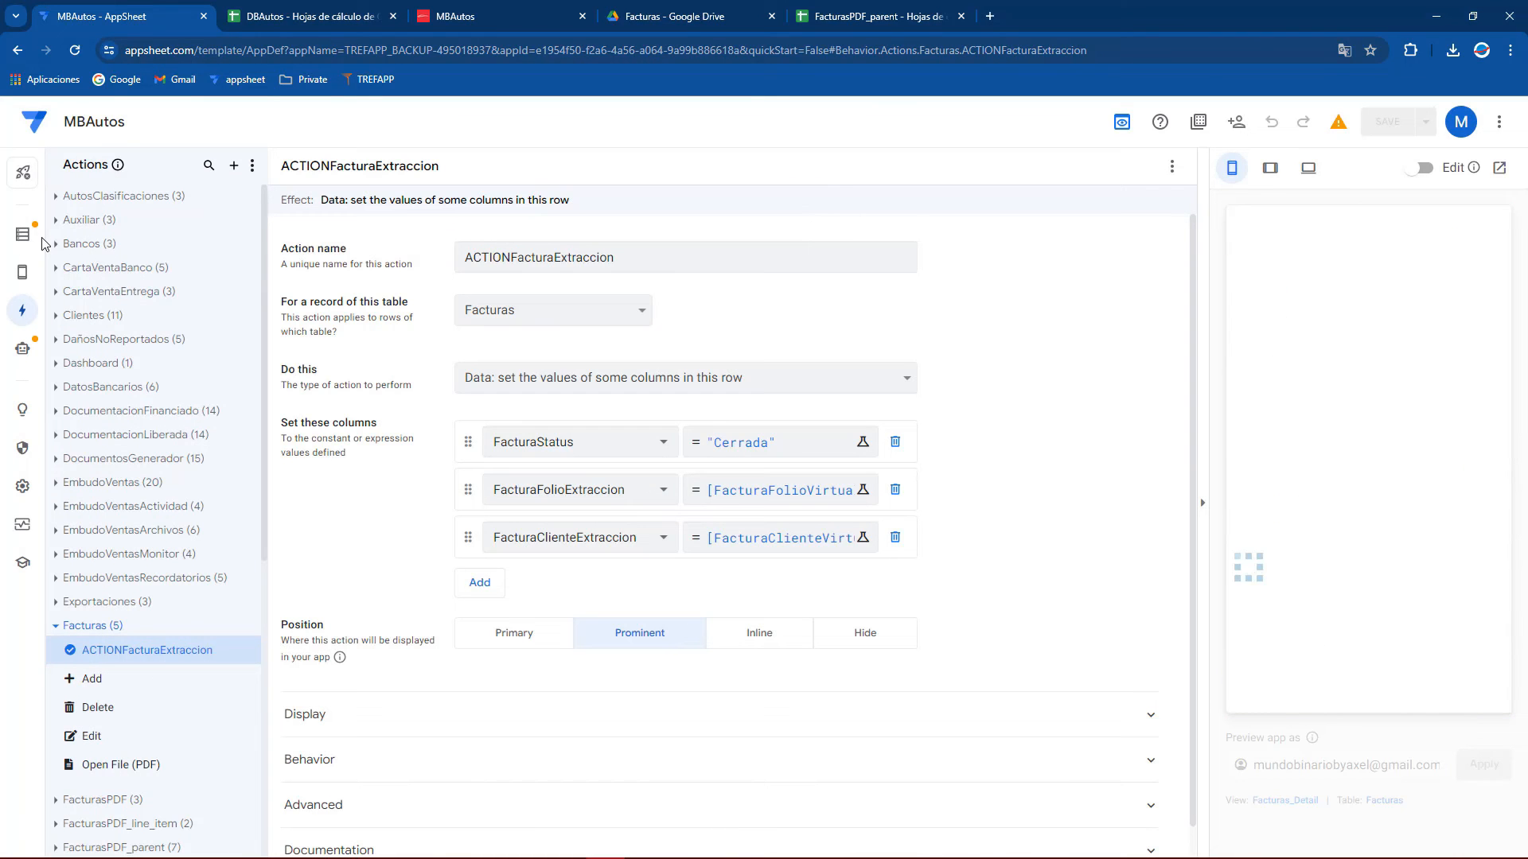
left_click(655, 15)
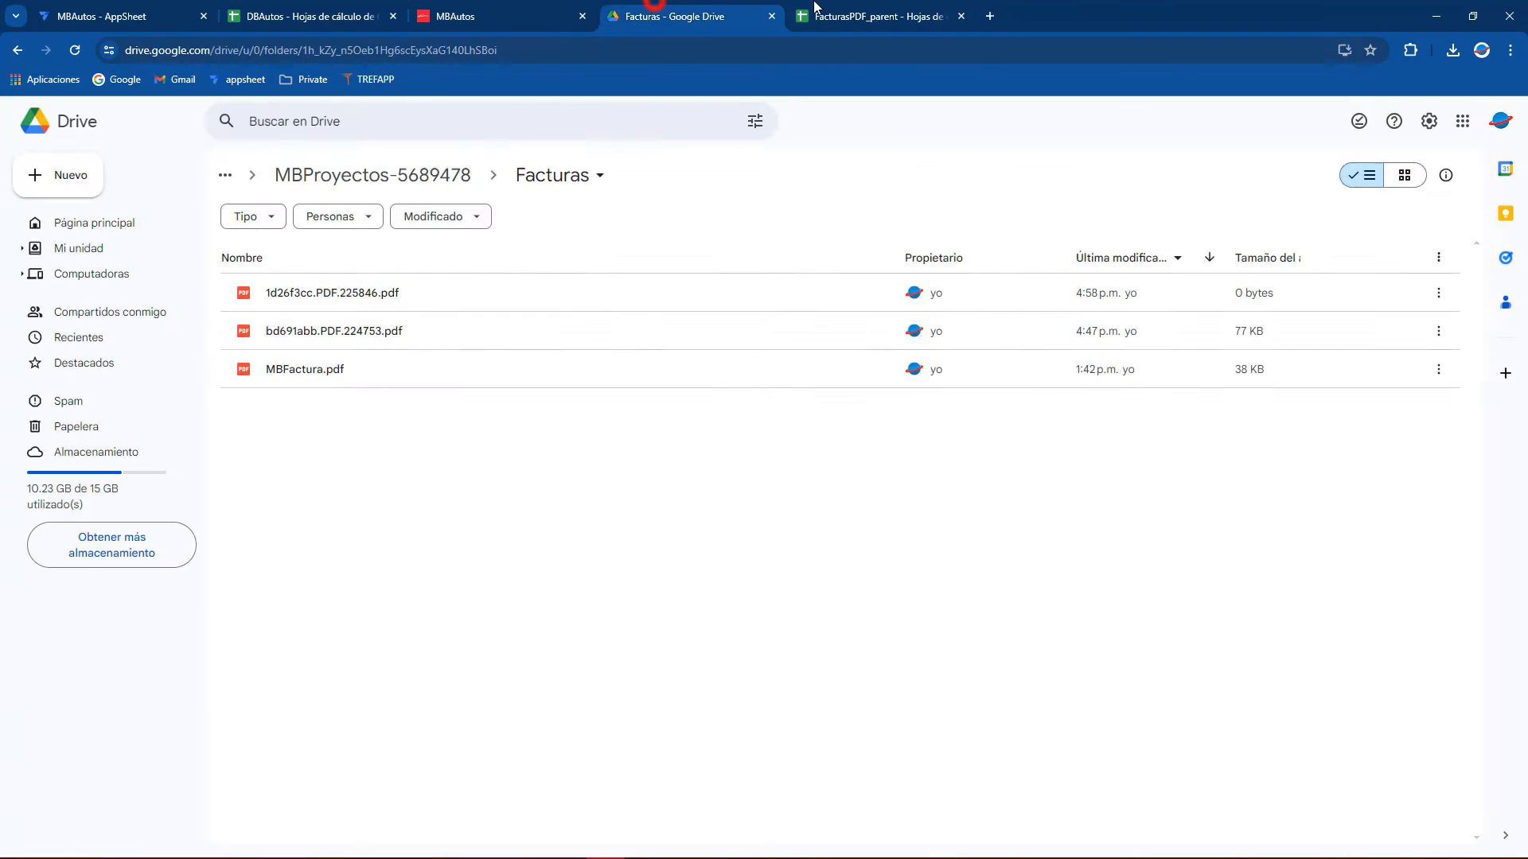
left_click(818, 8)
left_click(315, 8)
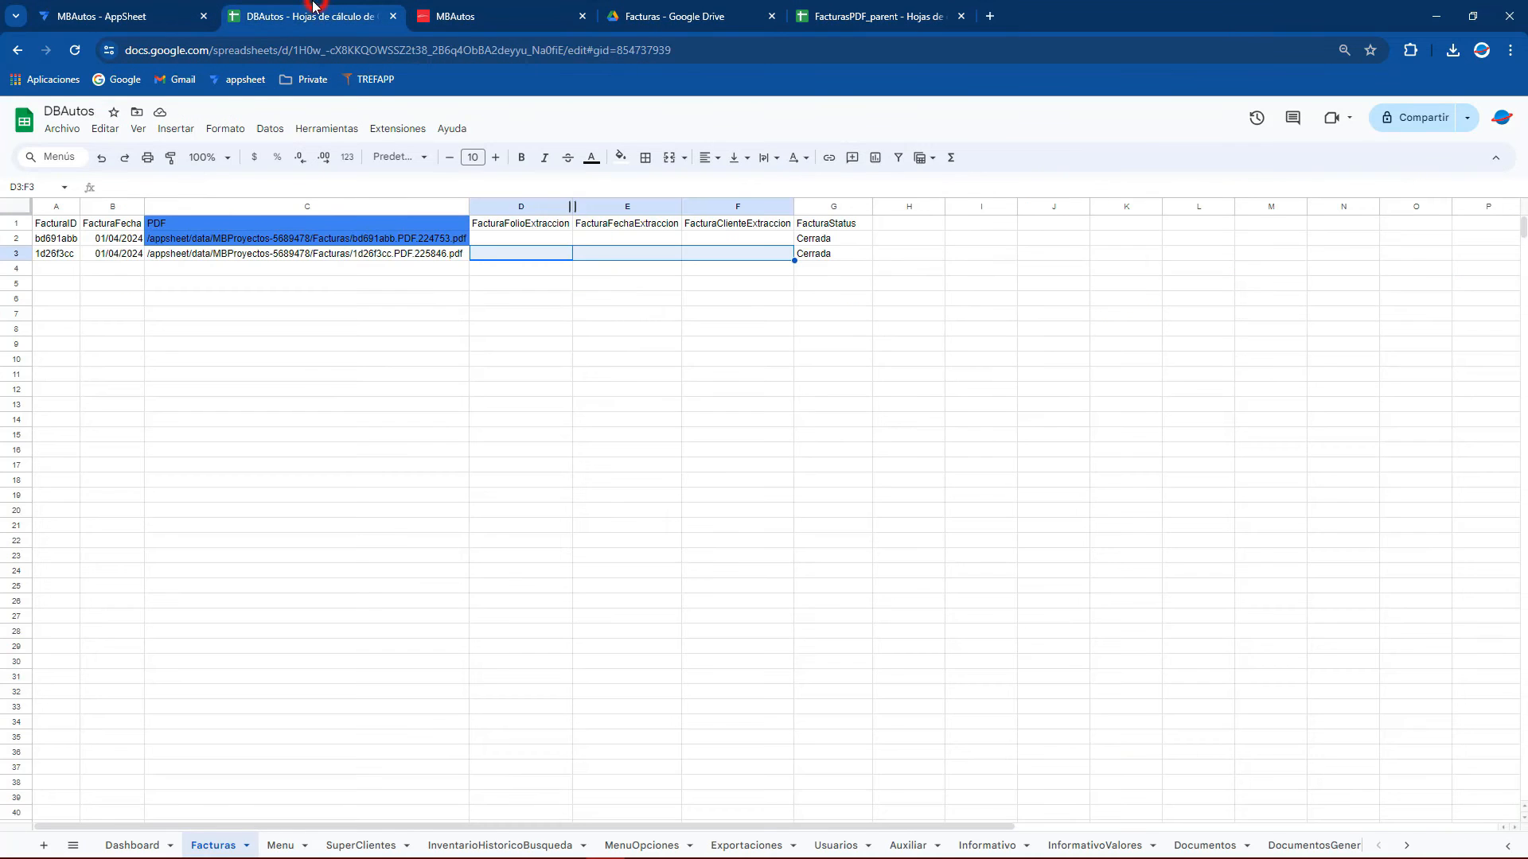
left_click(179, 16)
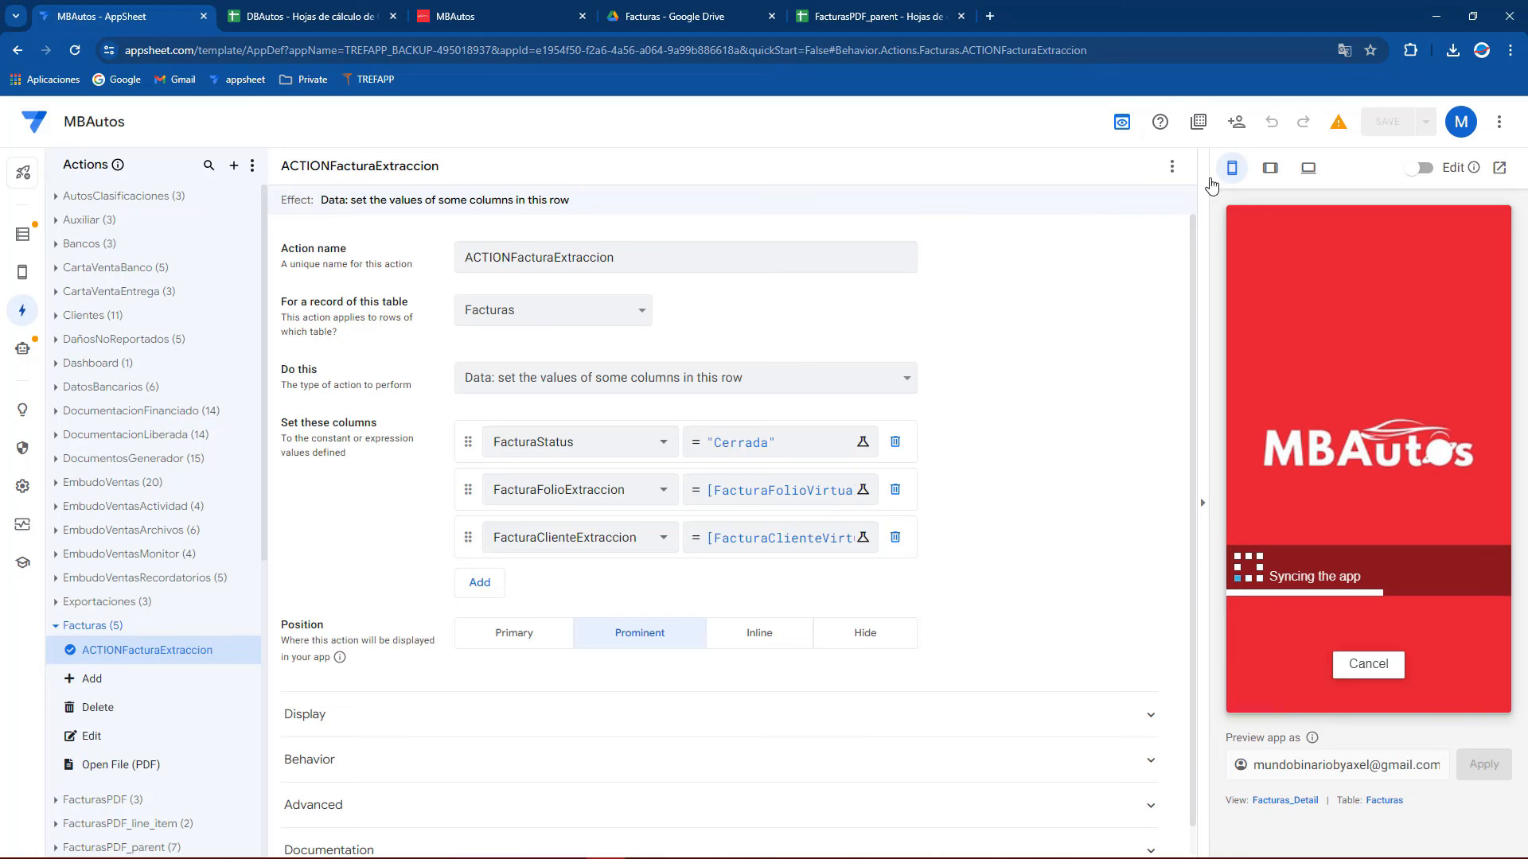
Check the FacturaFolioExtraccion and FacturaClienteExtraccion cells of row 1d26f3cc in the DBAutos Facturas sheet
left_click(362, 10)
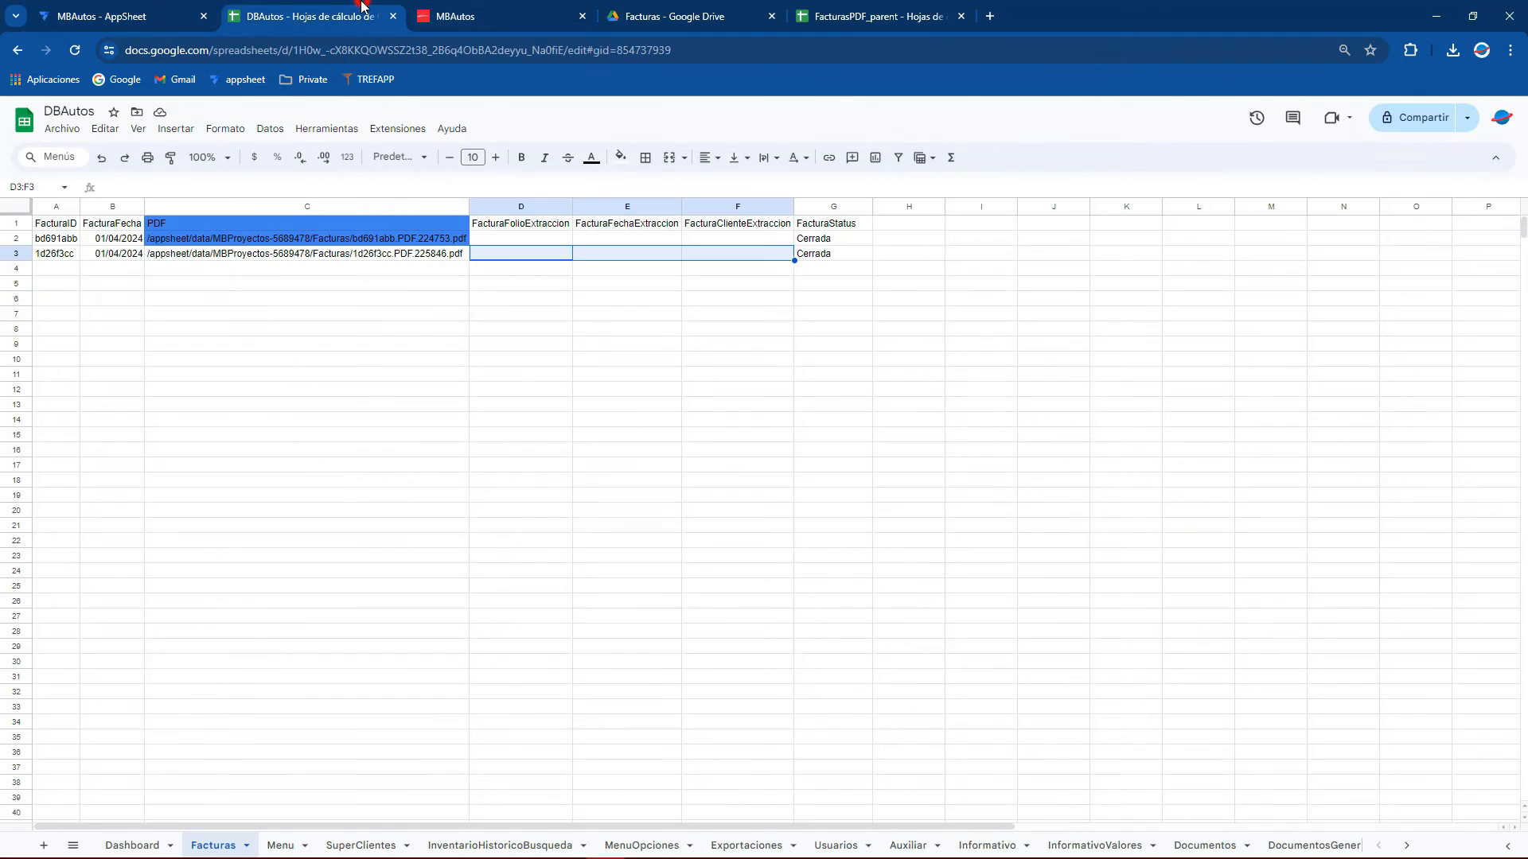
left_click(538, 259)
left_click(695, 255)
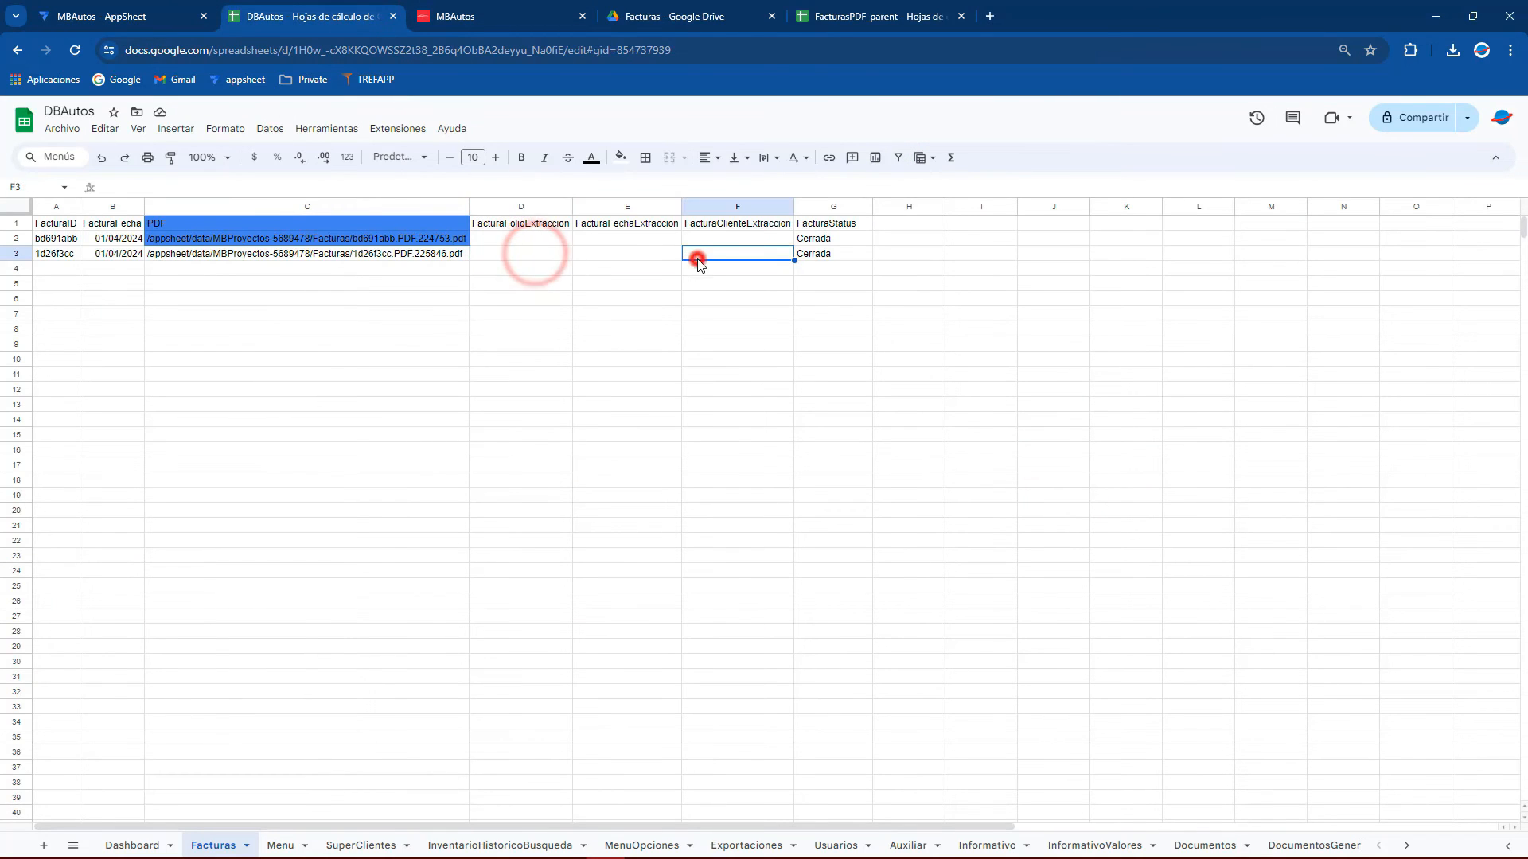
Run Cerrar solicitud on invoice 1d26f3cc in the AppSheet preview, sync it and check its FacturaFolioExtraccion cell in DBAutos
left_click(134, 11)
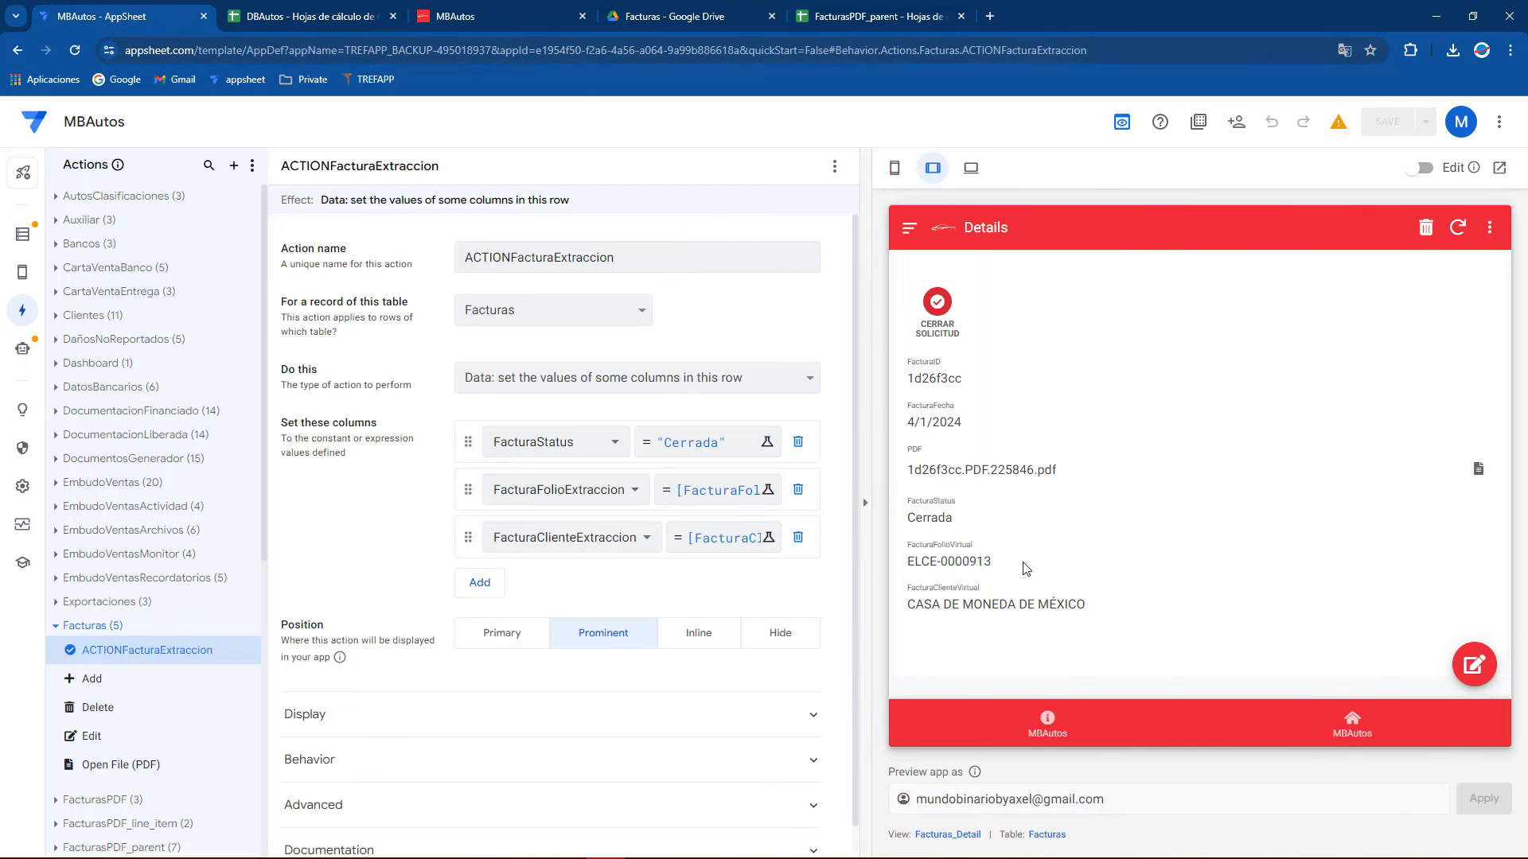
left_click(1457, 227)
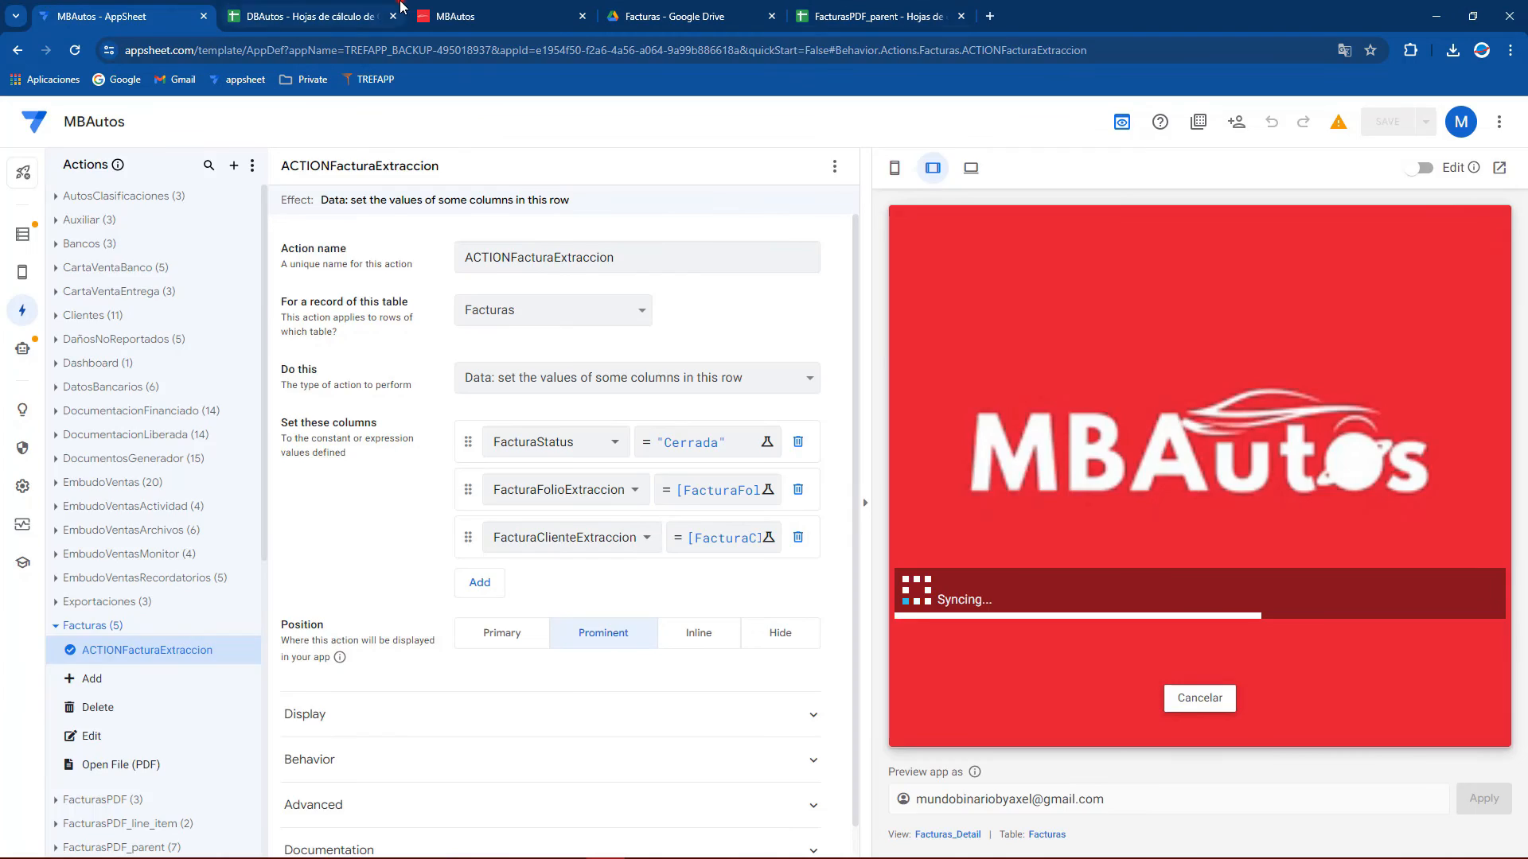
left_click(374, 12)
left_click(493, 253)
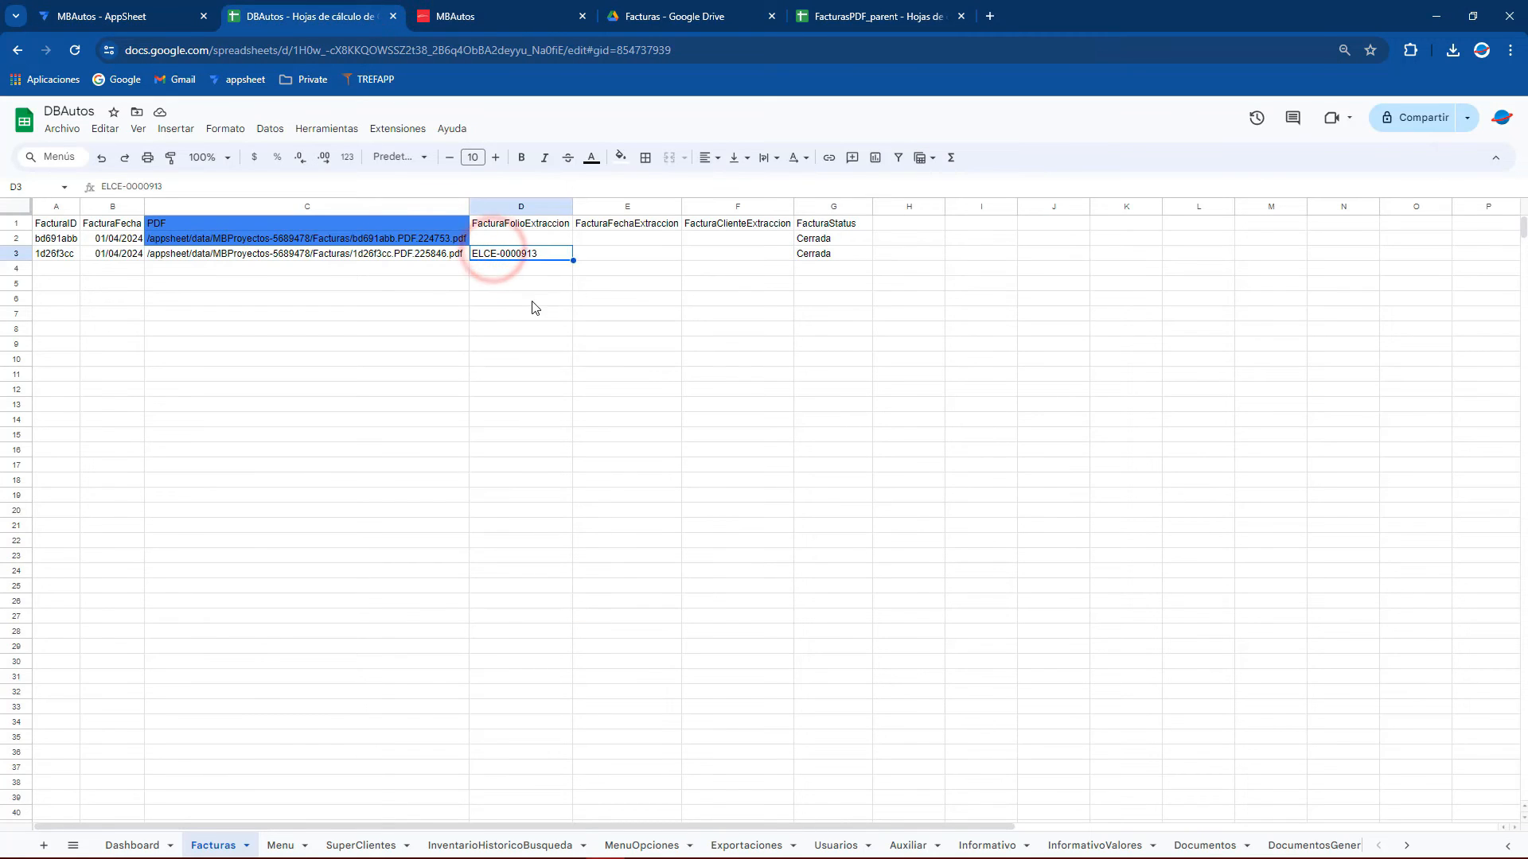
Check the FacturaClienteExtraccion cell of row 1d26f3cc against the AppSheet preview and reload the DBAutos spreadsheet
left_click(706, 259)
left_click(143, 9)
left_click(314, 8)
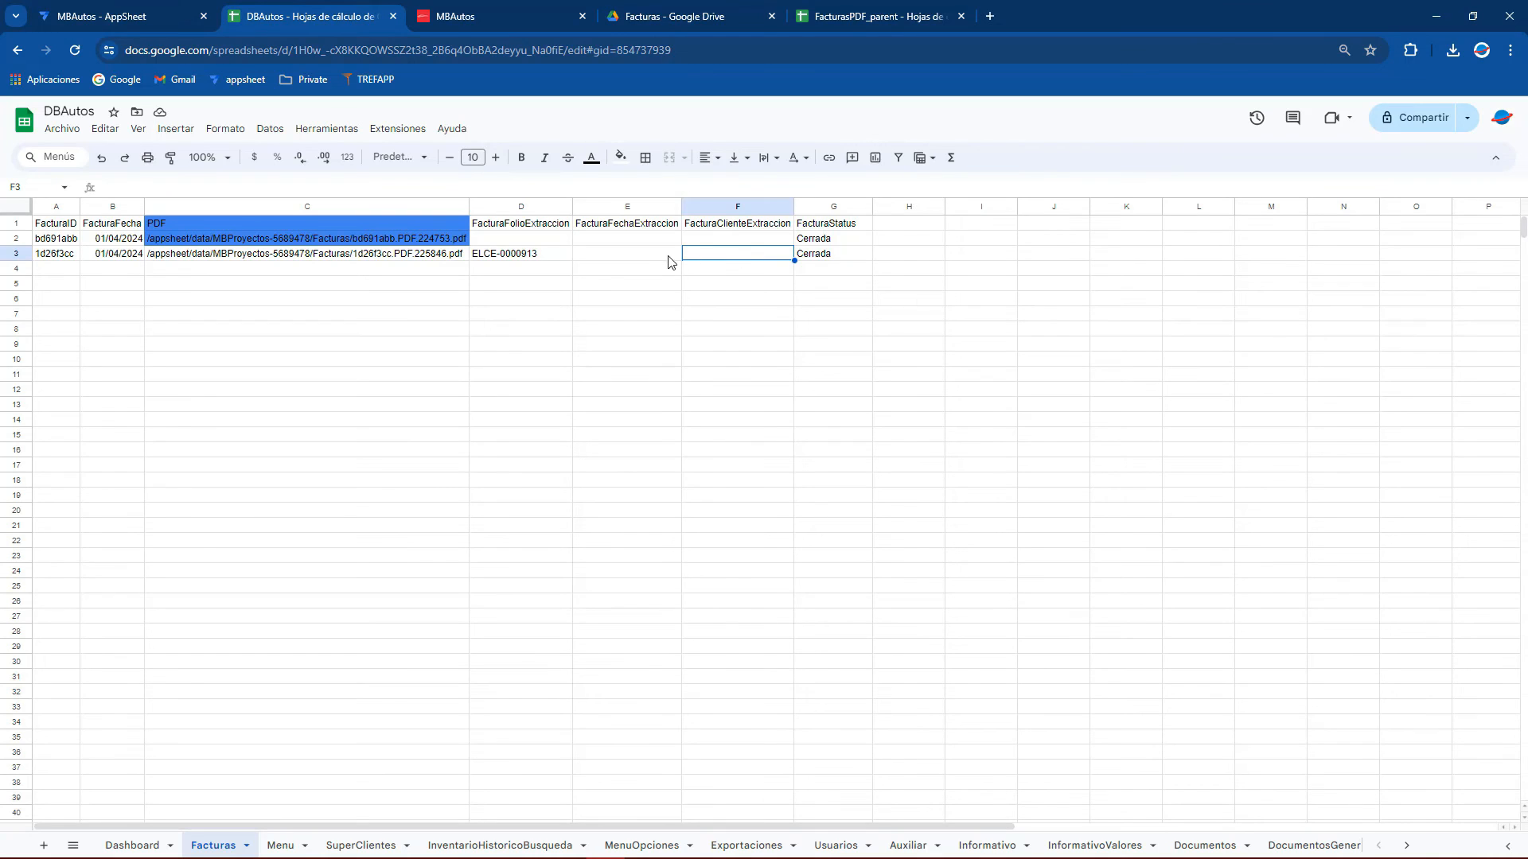
left_click(132, 8)
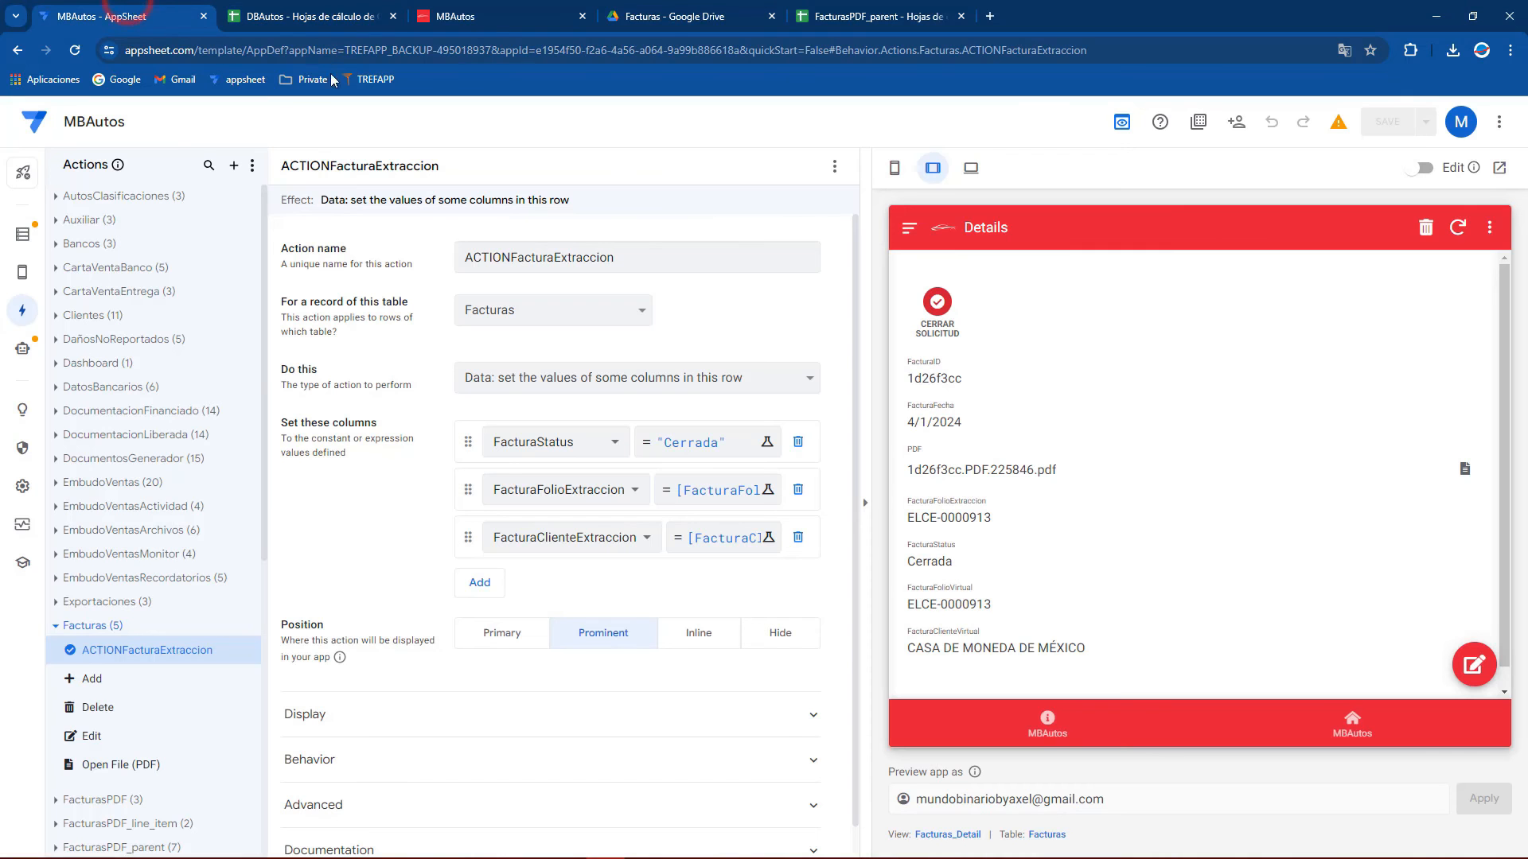
left_click(346, 6)
left_click(764, 354)
left_click(77, 52)
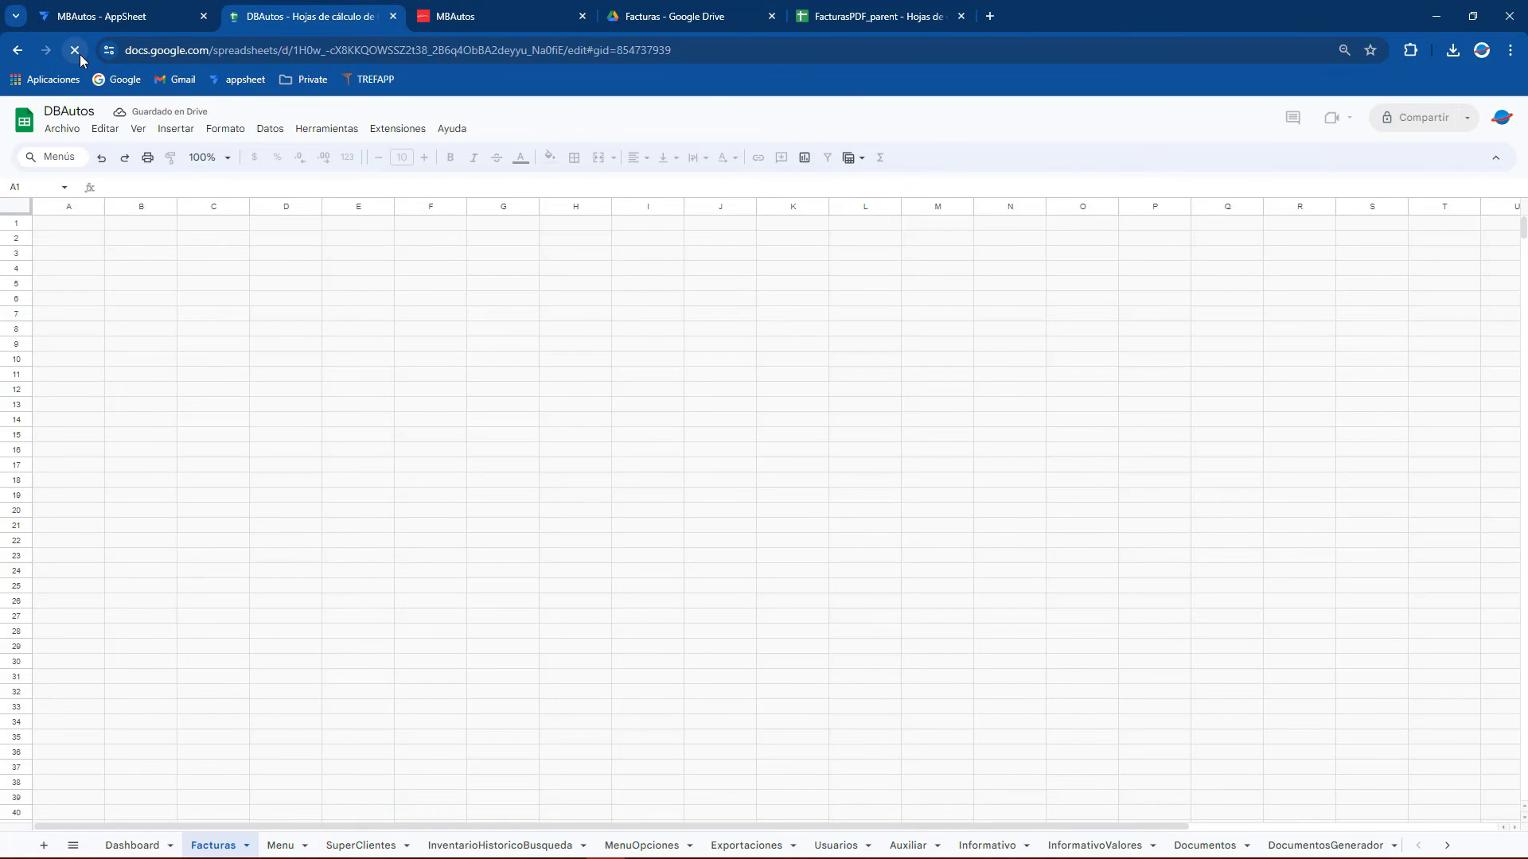
Run Cerrar solicitud again on invoice 1d26f3cc in the AppSheet preview and check its FacturaClienteExtraccion cell in DBAutos
left_click(167, 6)
left_click(931, 310)
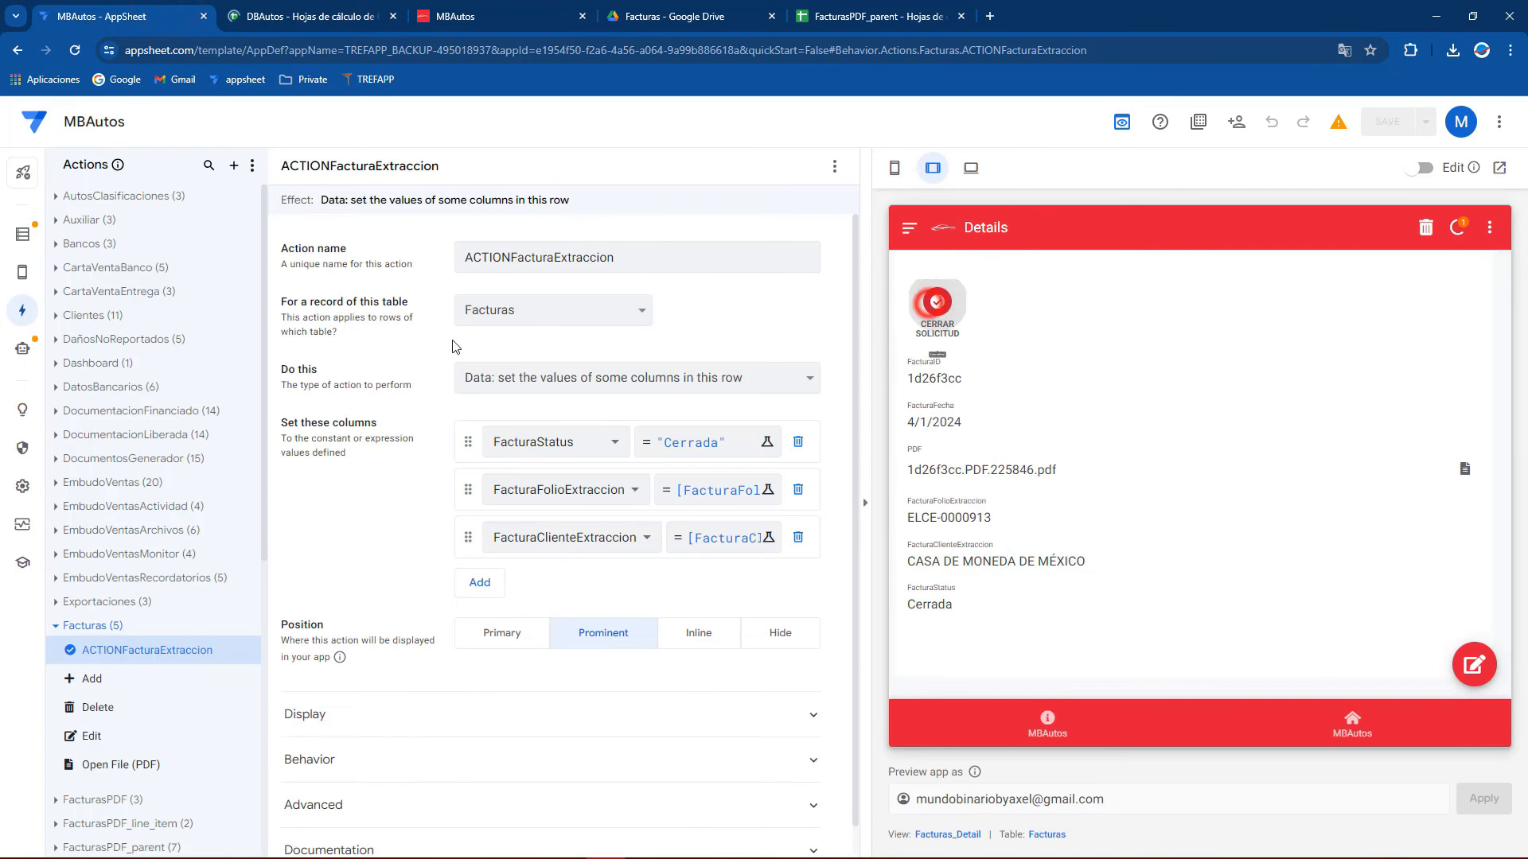
left_click(274, 9)
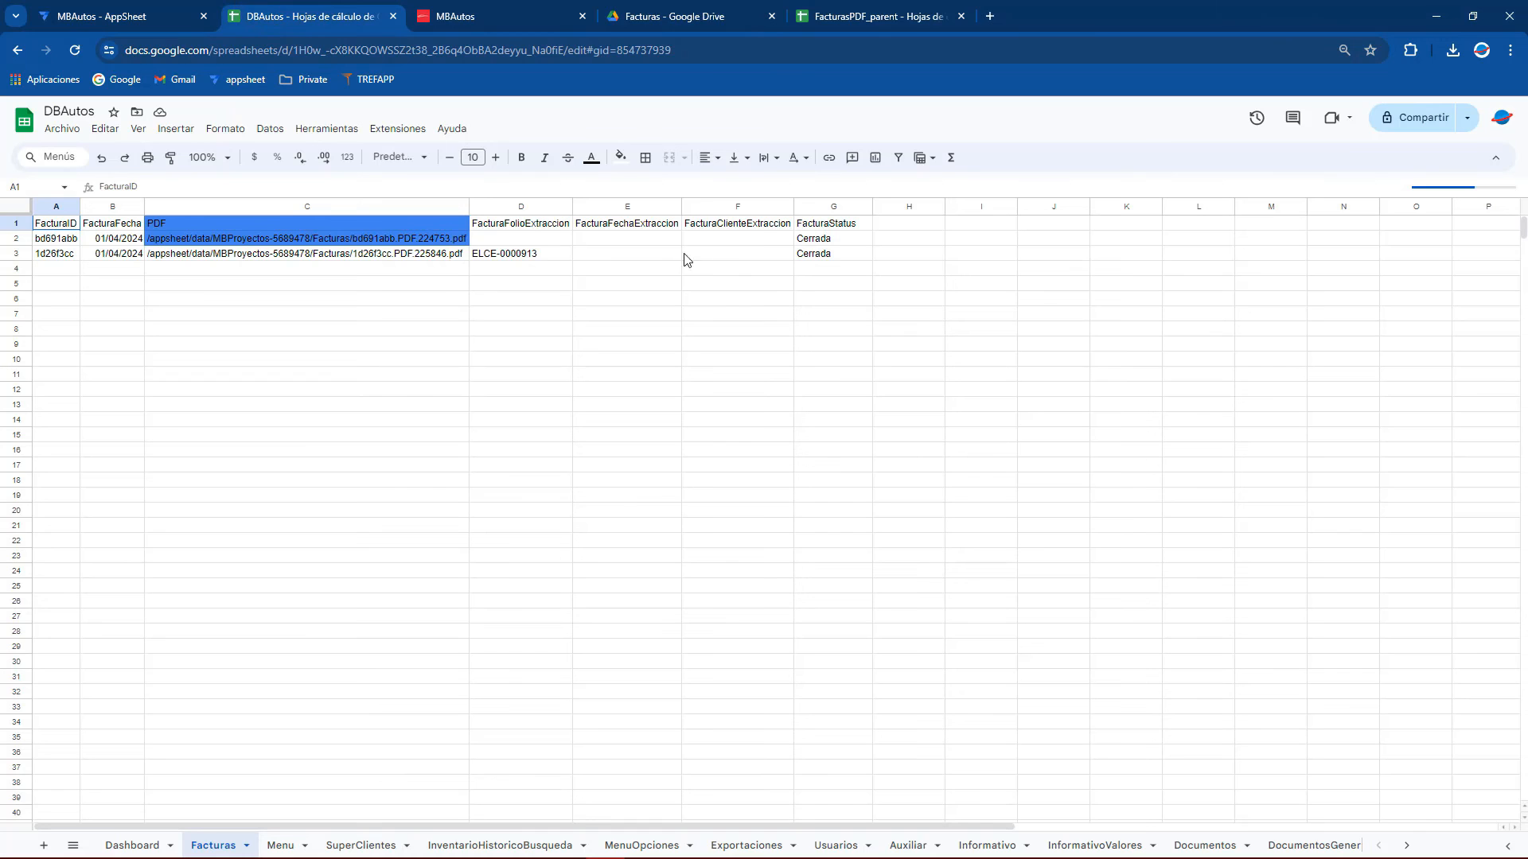
left_click(726, 252)
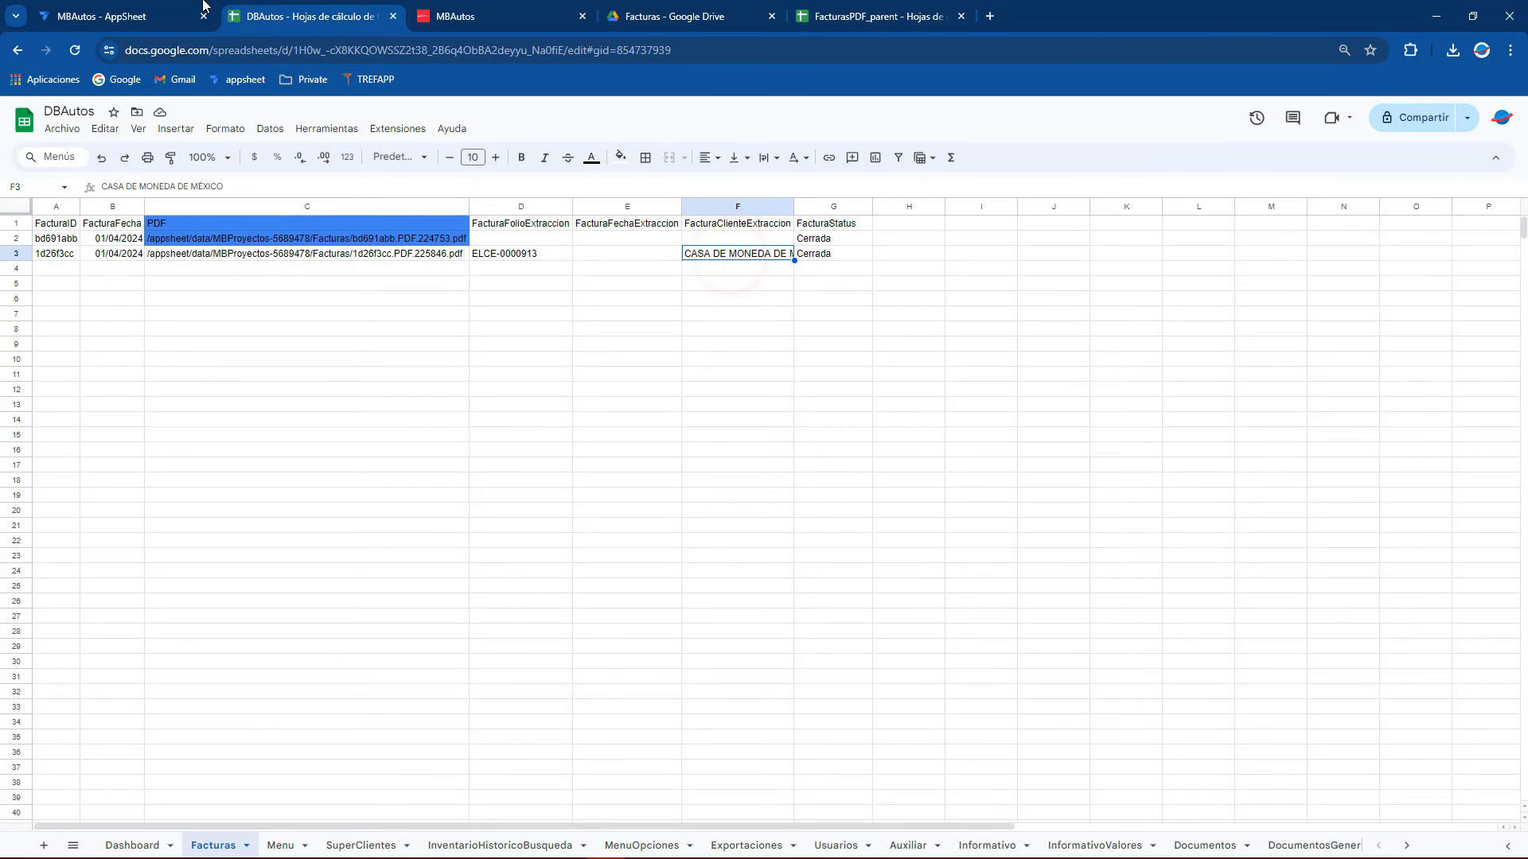
Run Cerrar solicitud on invoice bd691abb in the AppSheet preview and check its FacturaFolioExtraccion cell in DBAutos
left_click(123, 8)
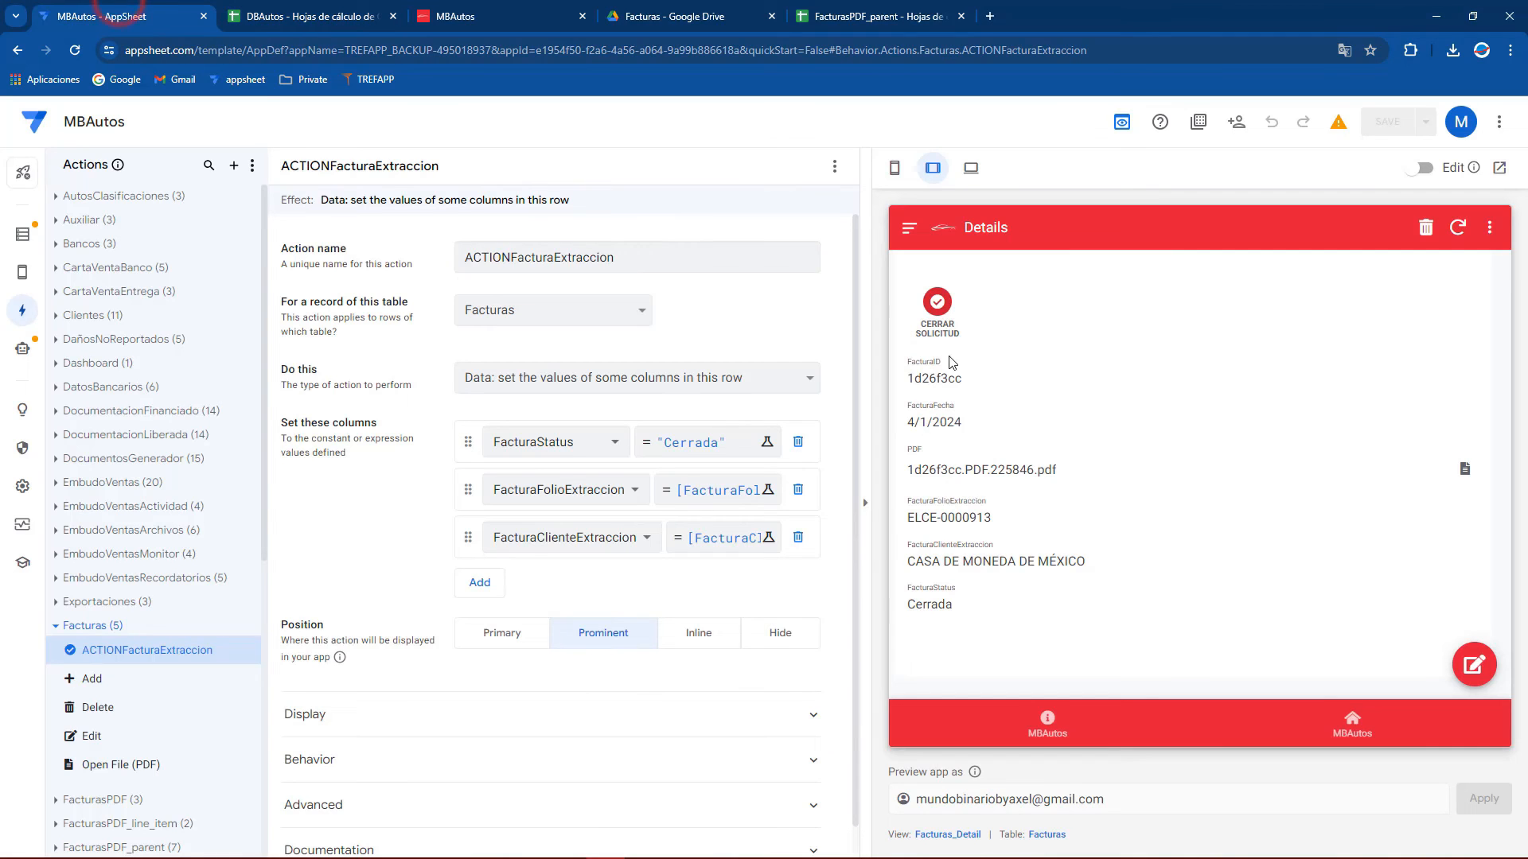
left_click(905, 230)
left_click(946, 302)
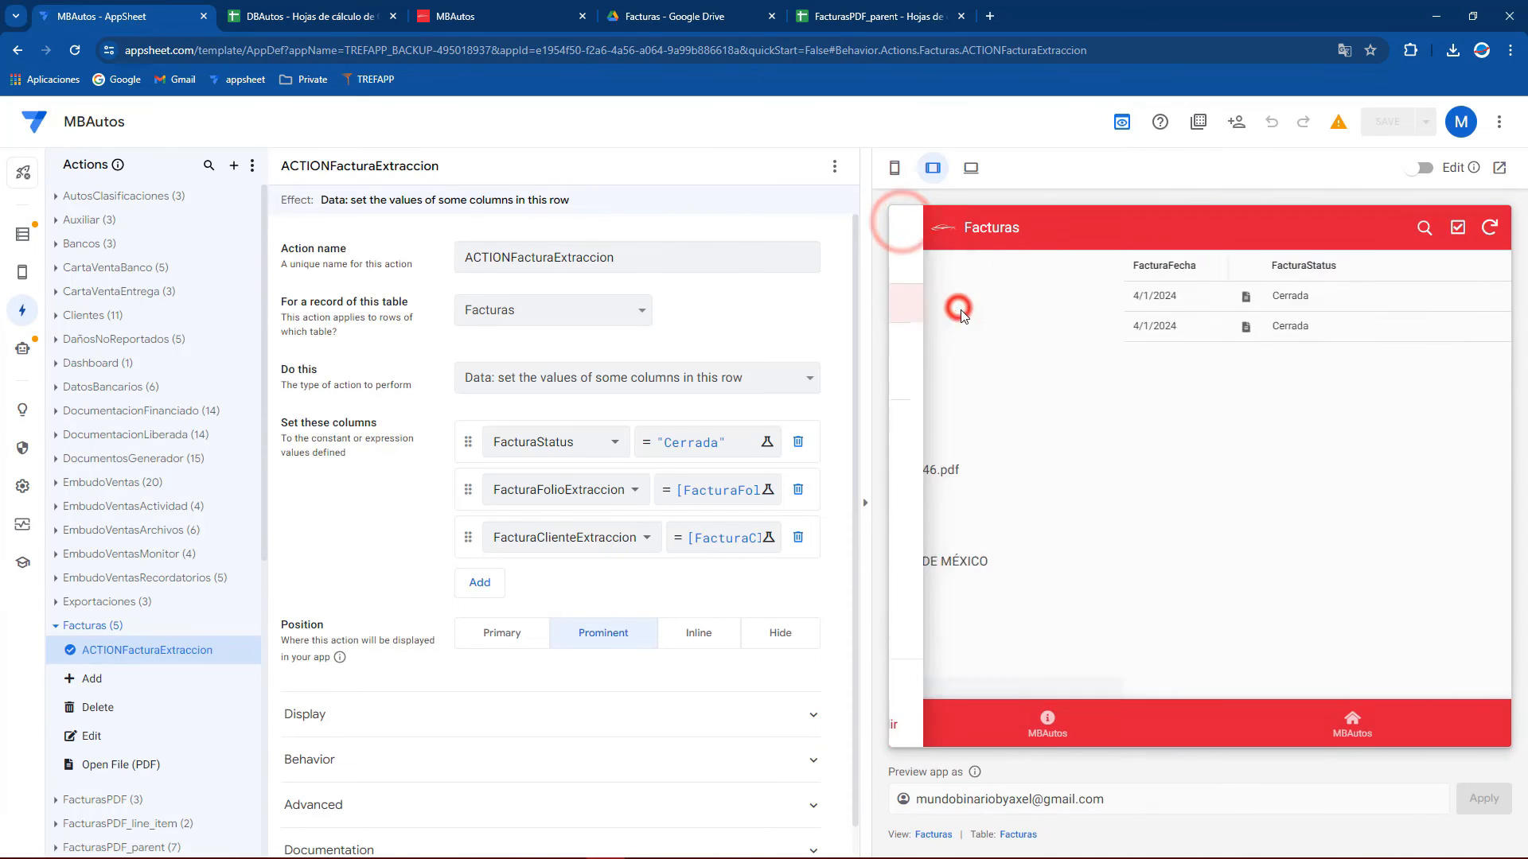
left_click(1168, 307)
left_click(947, 309)
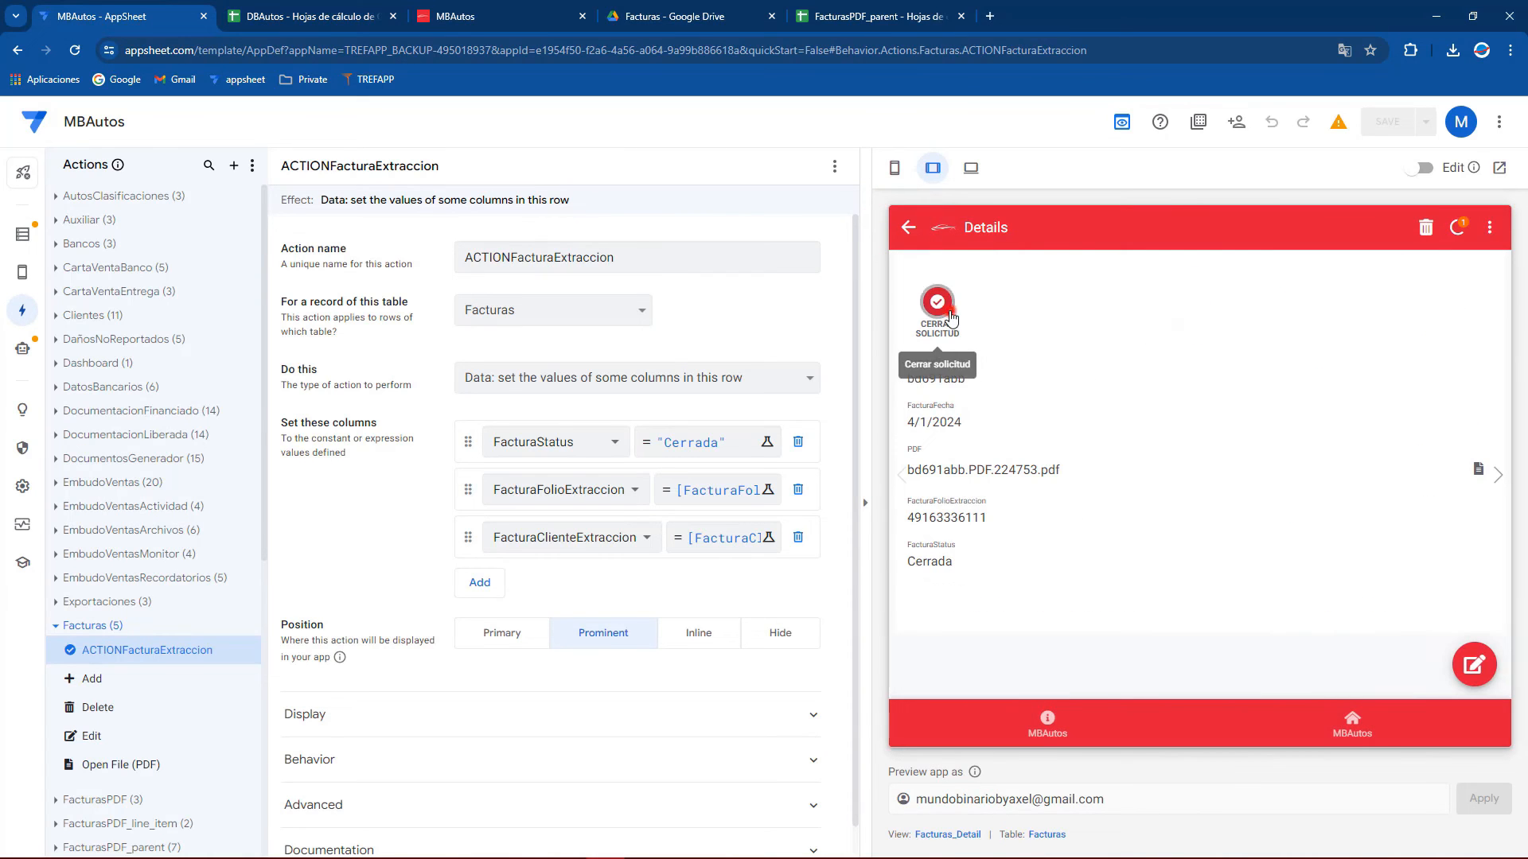
left_click(258, 9)
left_click(443, 359)
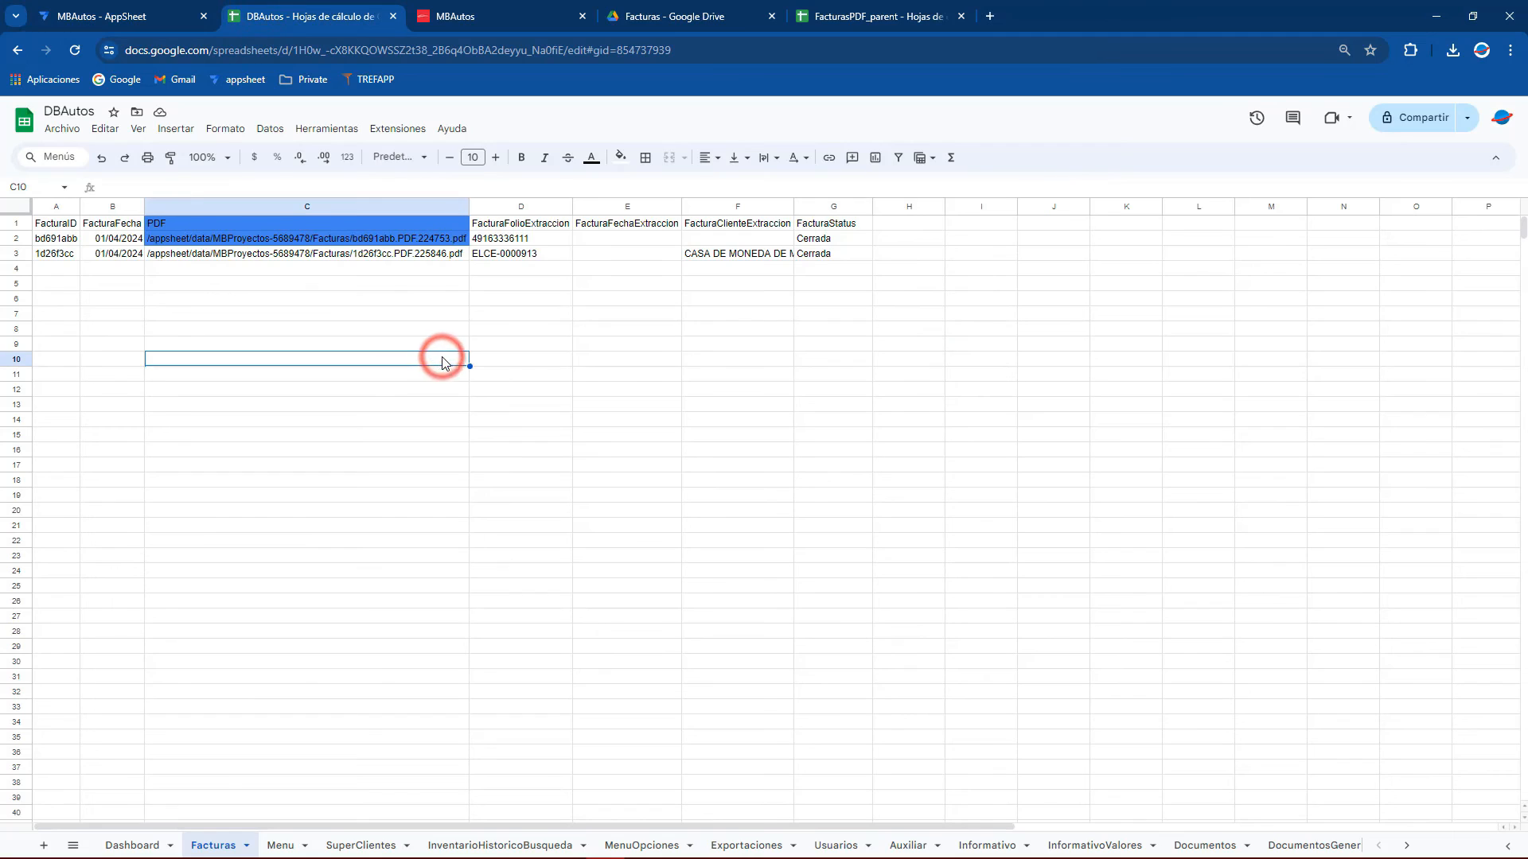
left_click(530, 240)
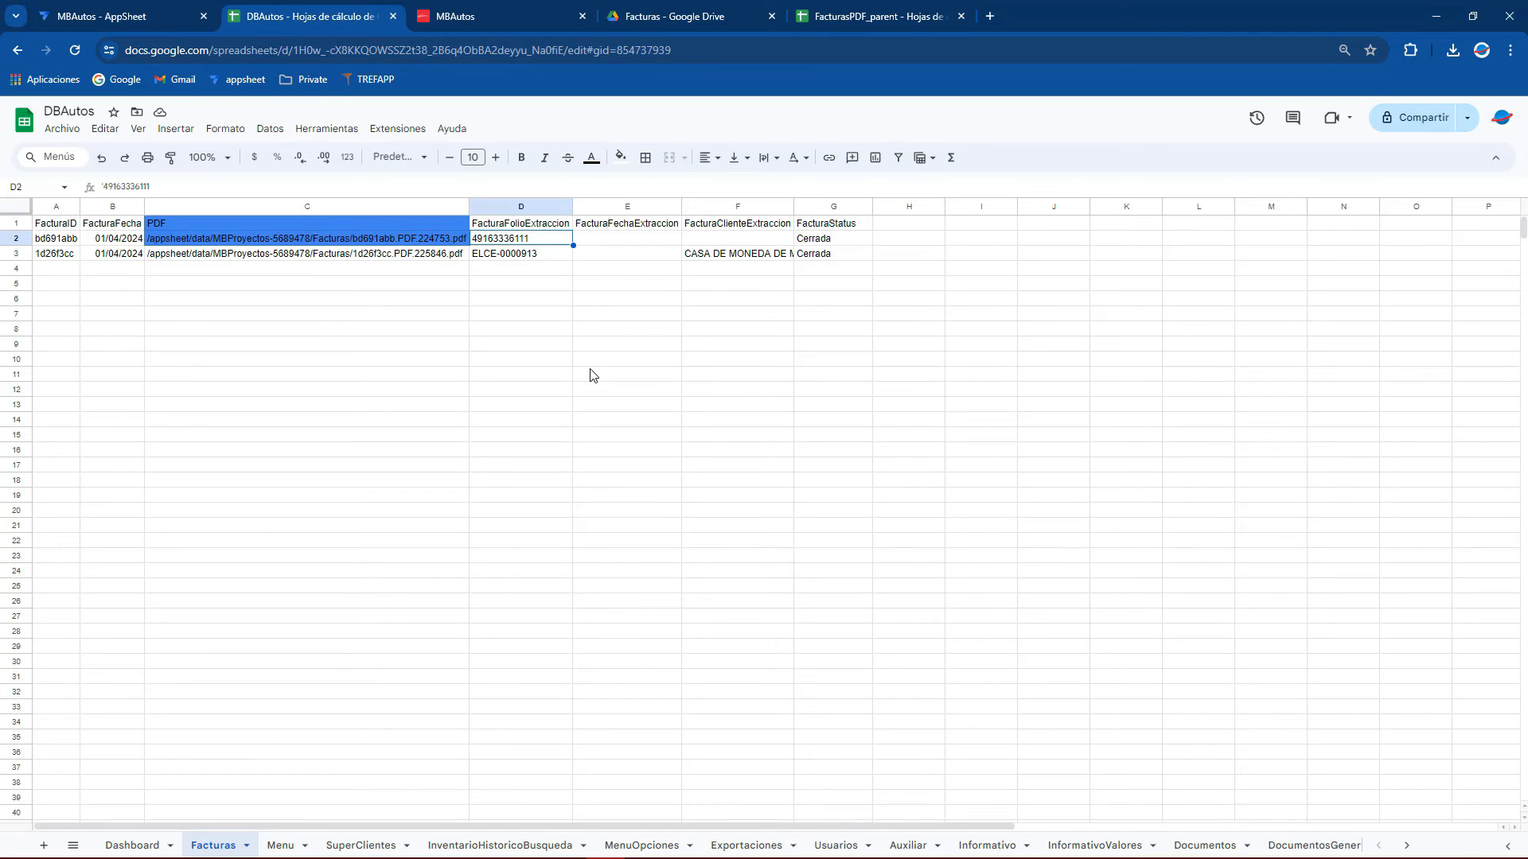
Reload DBAutos, rerun and sync Cerrar solicitud on invoice bd691abb, and check its FacturaClienteExtraccion cell
left_click(71, 51)
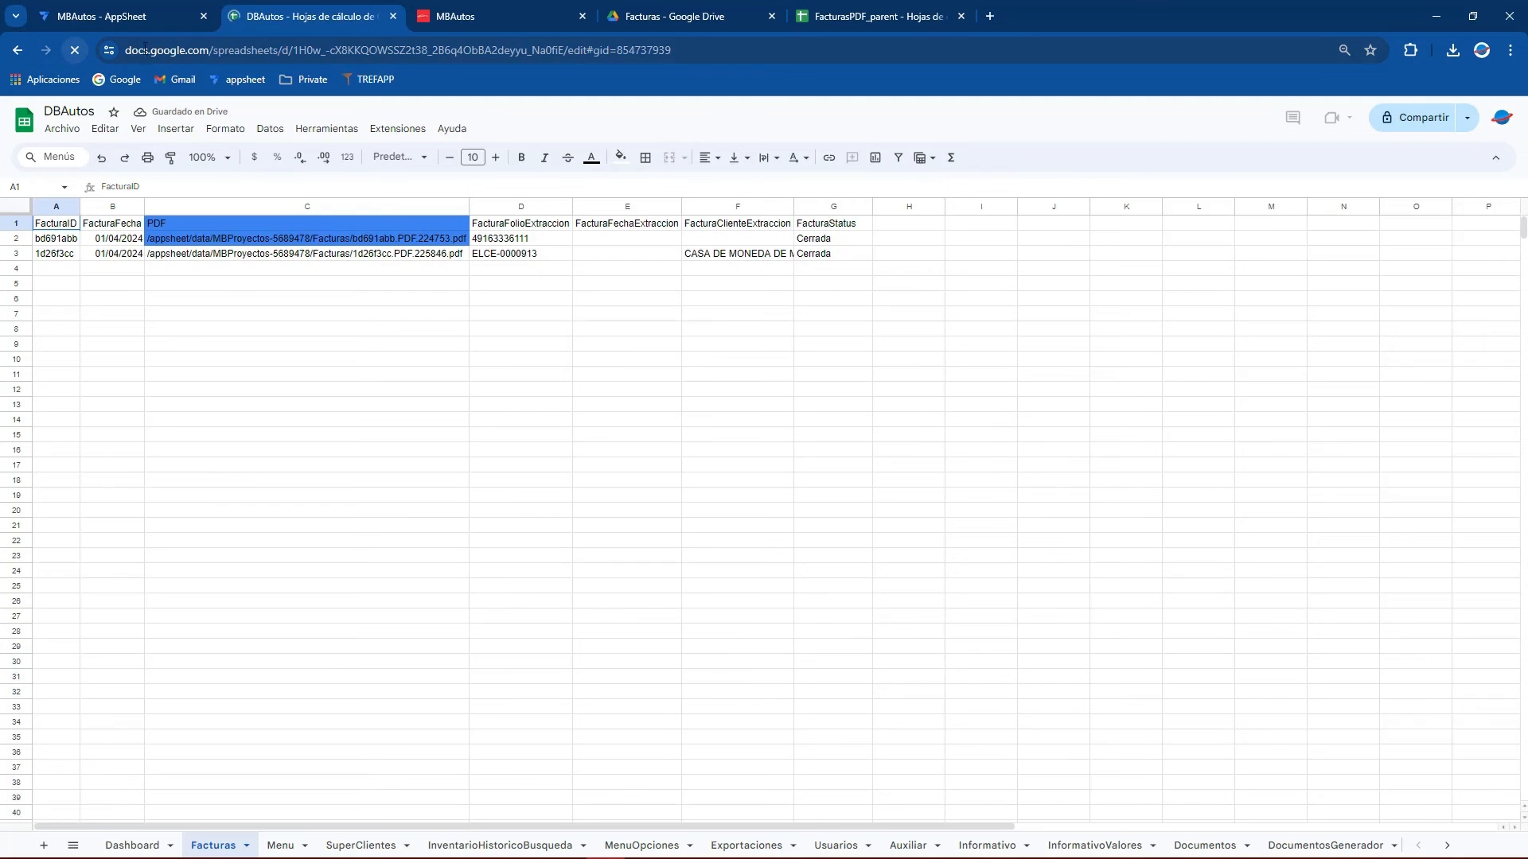
left_click(164, 10)
left_click(938, 302)
left_click(1458, 228)
left_click(249, 6)
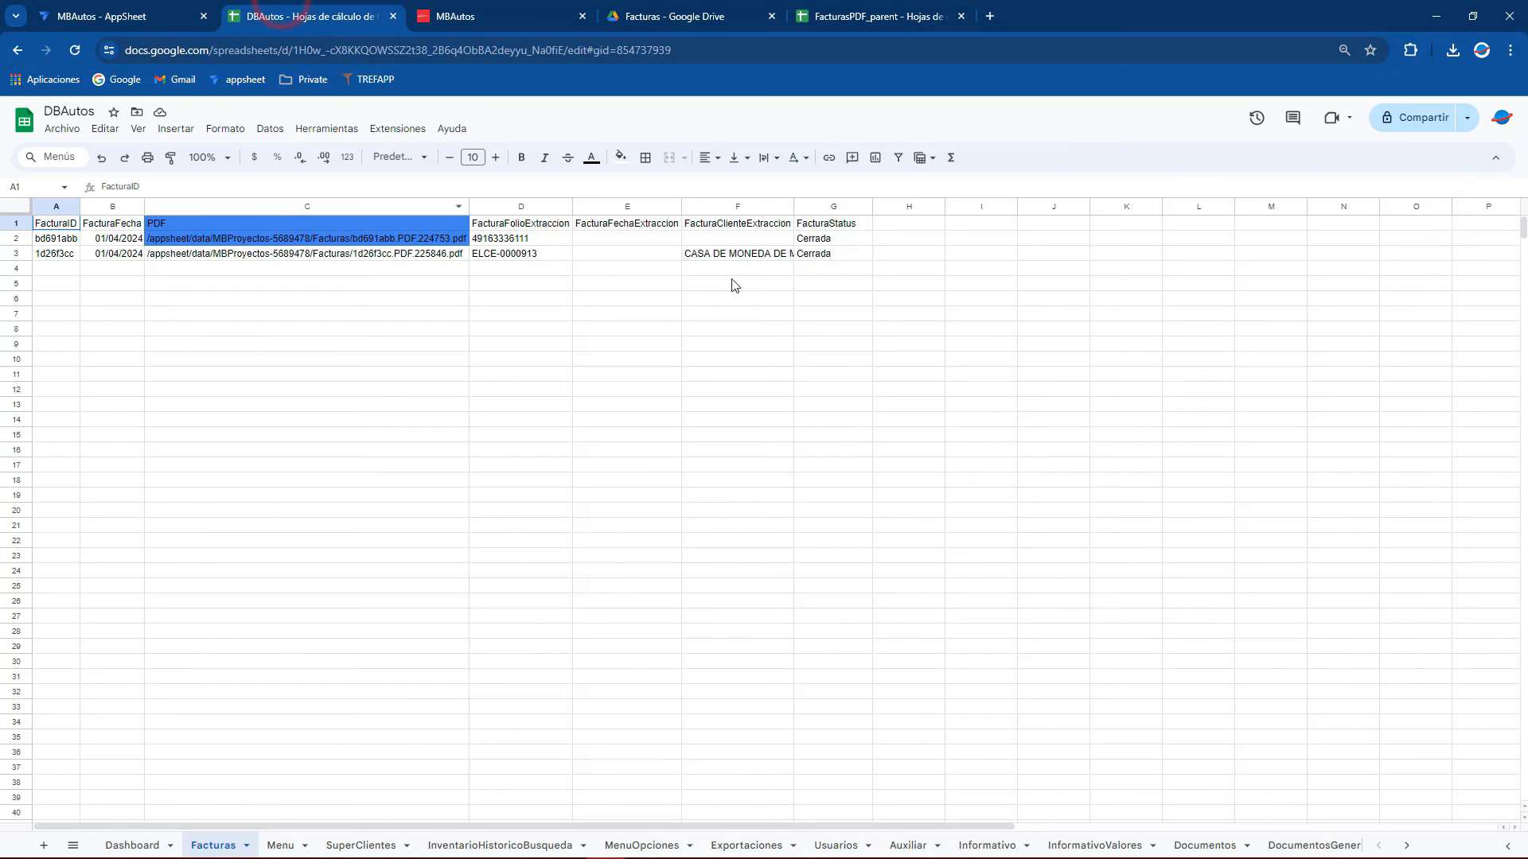
left_click(718, 243)
Reorder the columns set by ACTIONFacturaExtraccion to FacturaFolioExtraccion, FacturaClienteExtraccion and FacturaStatus
left_click(133, 6)
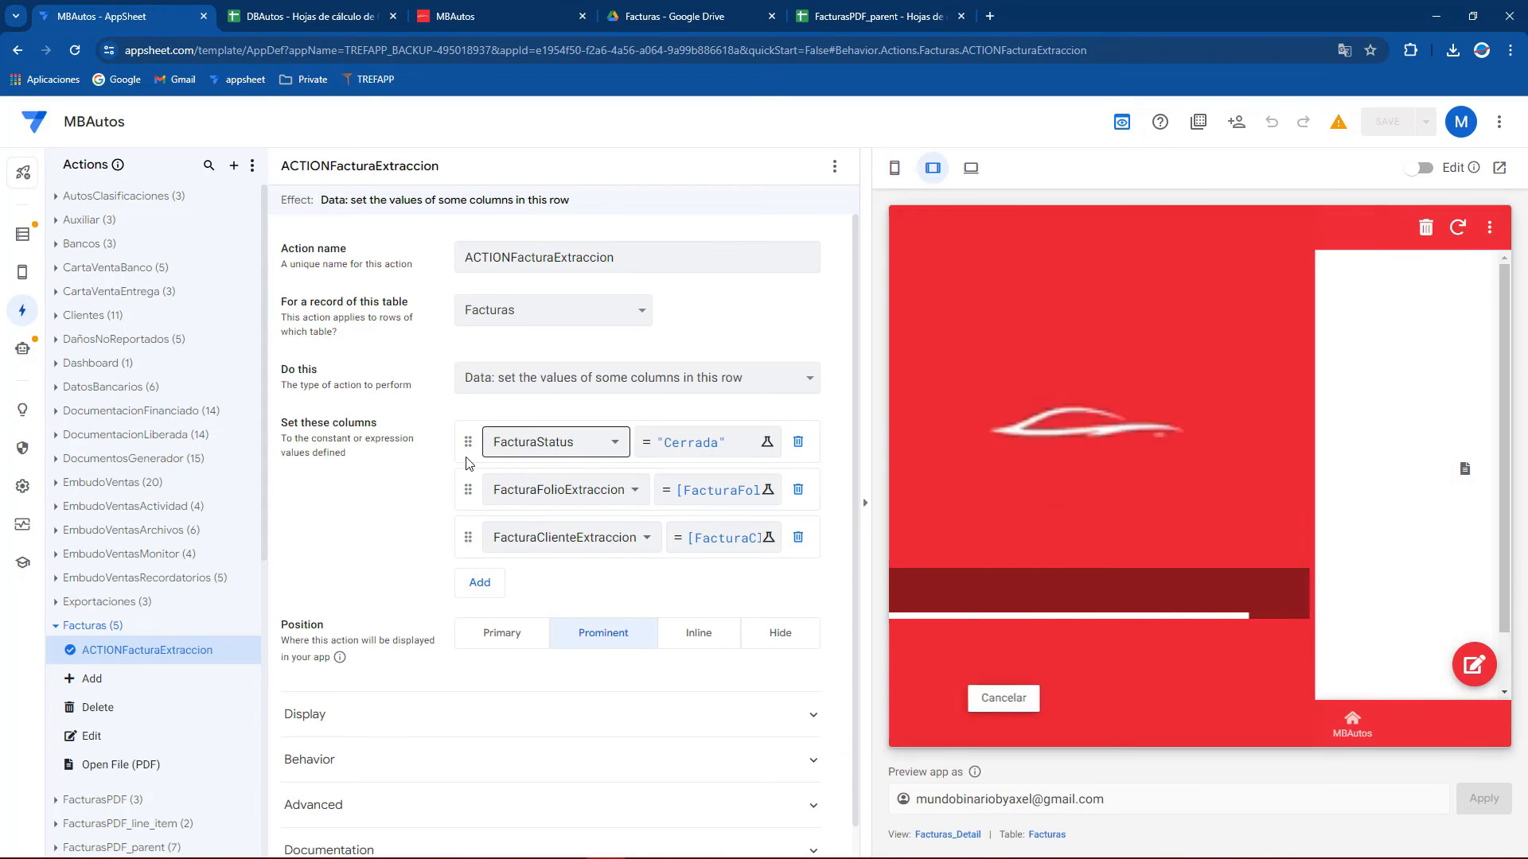
left_click_drag(467, 489, 468, 442)
left_click_drag(471, 541, 471, 489)
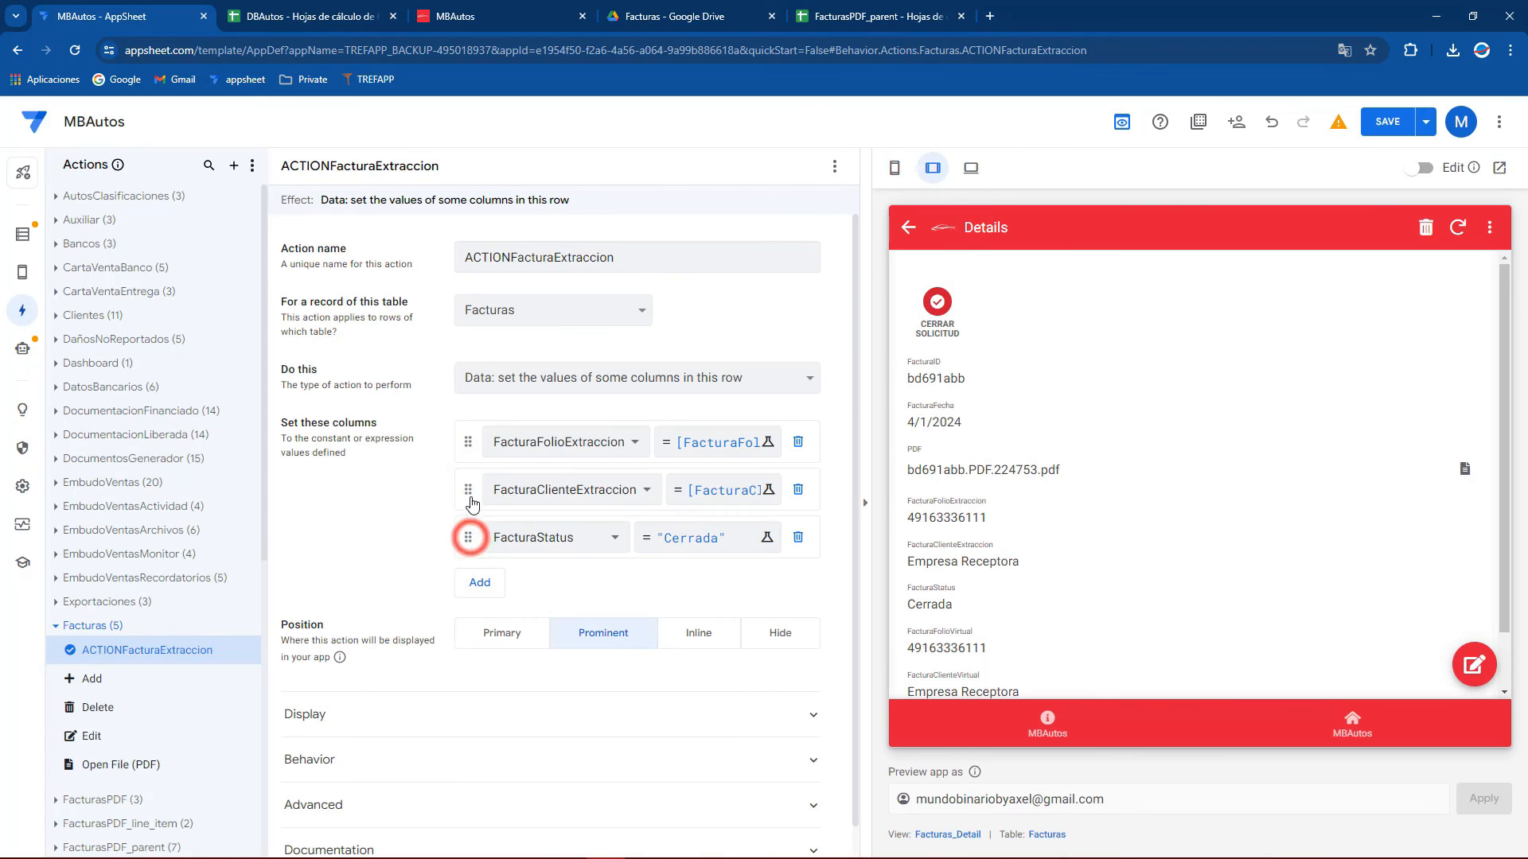
Clear both invoices' extraction values in the DBAutos Facturas sheet and sync the AppSheet preview
left_click(339, 6)
left_click(597, 377)
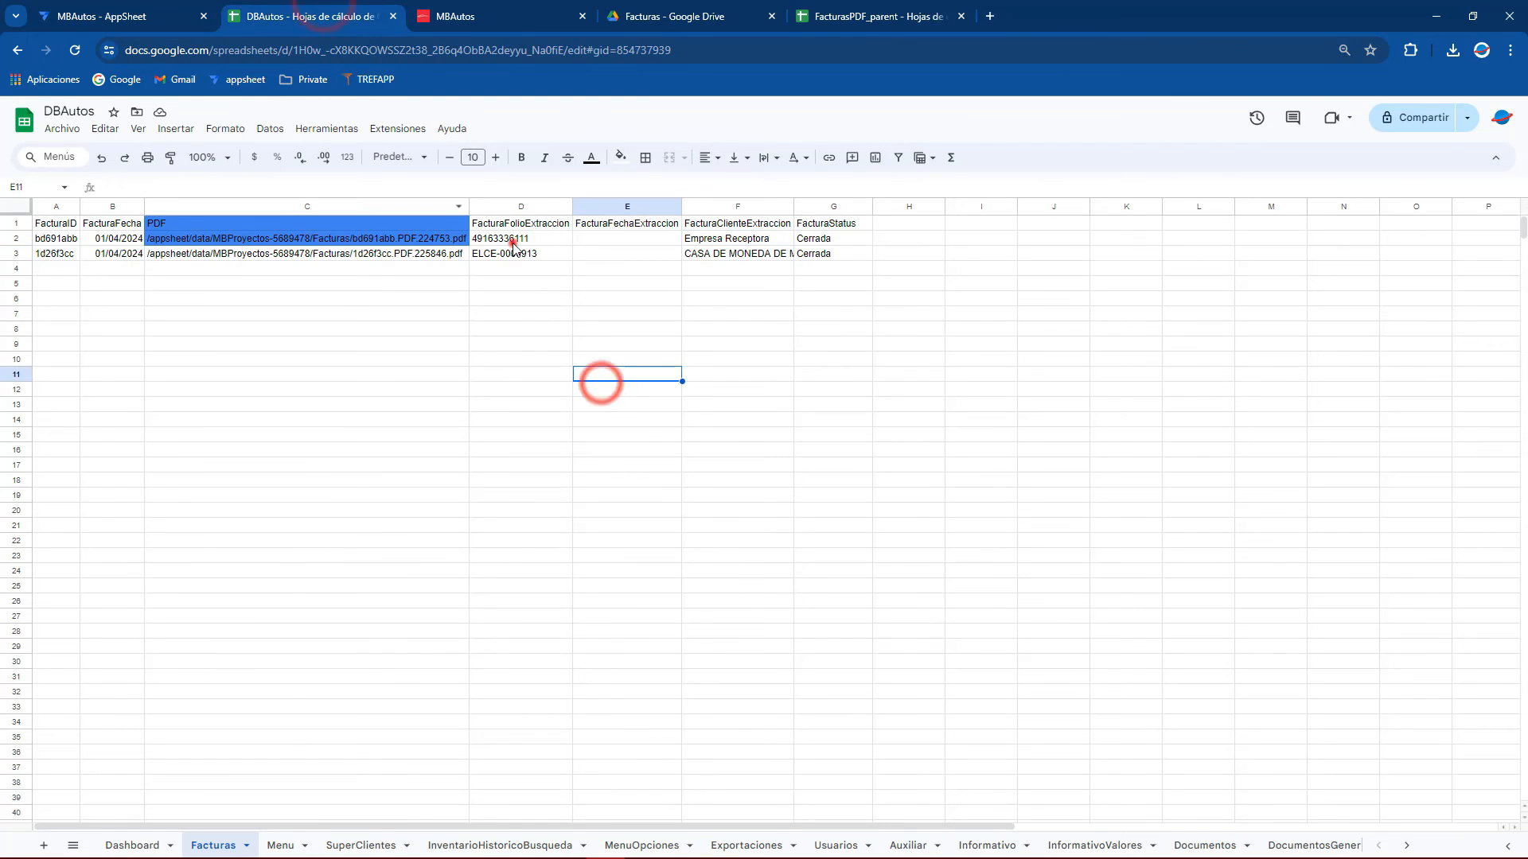
left_click_drag(513, 238, 711, 263)
left_click(709, 344)
left_click(103, 12)
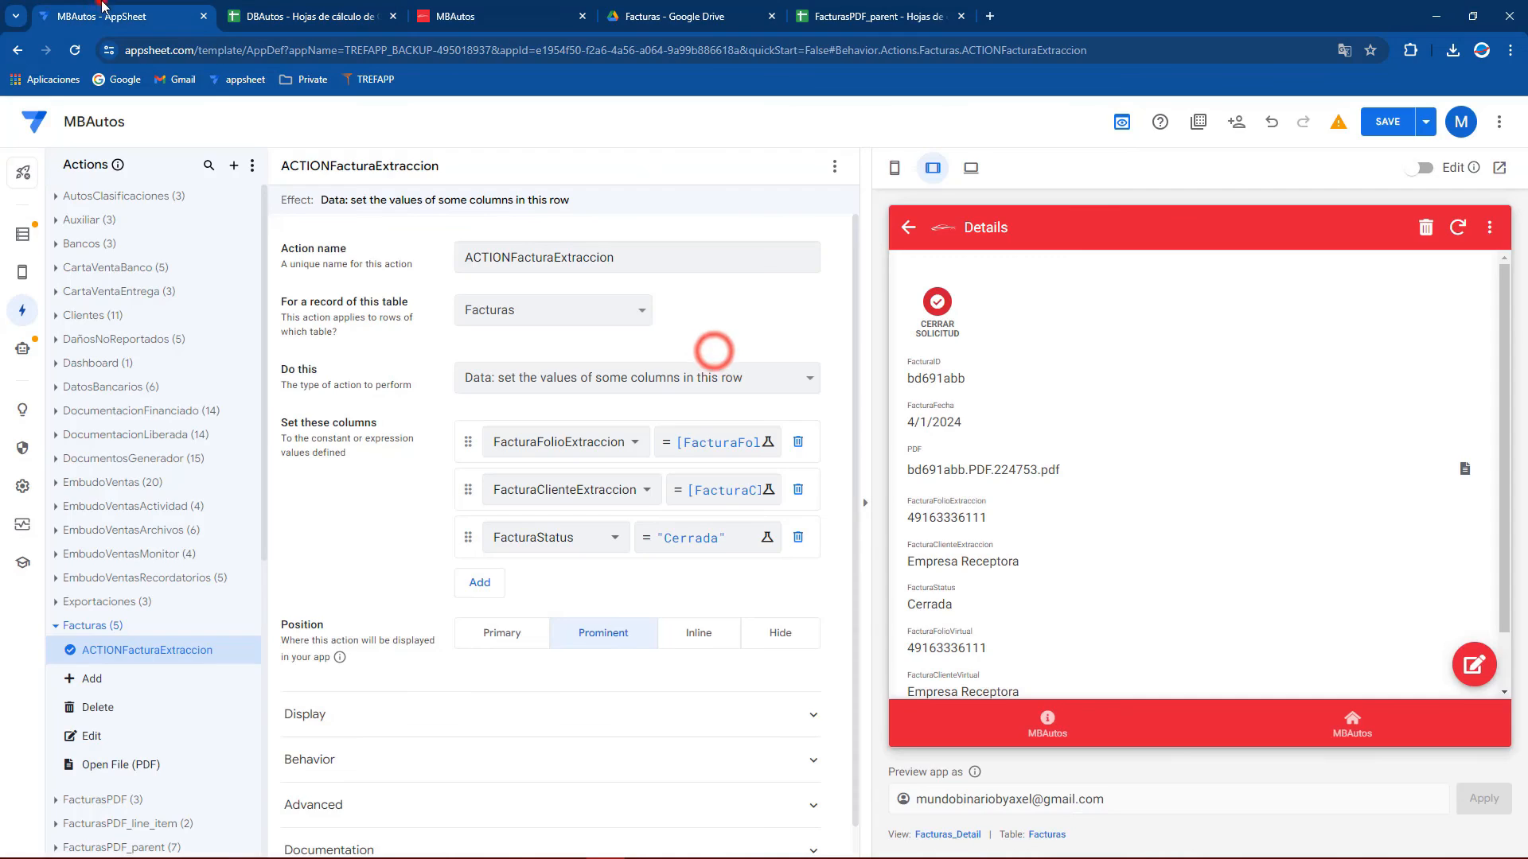
left_click(1457, 227)
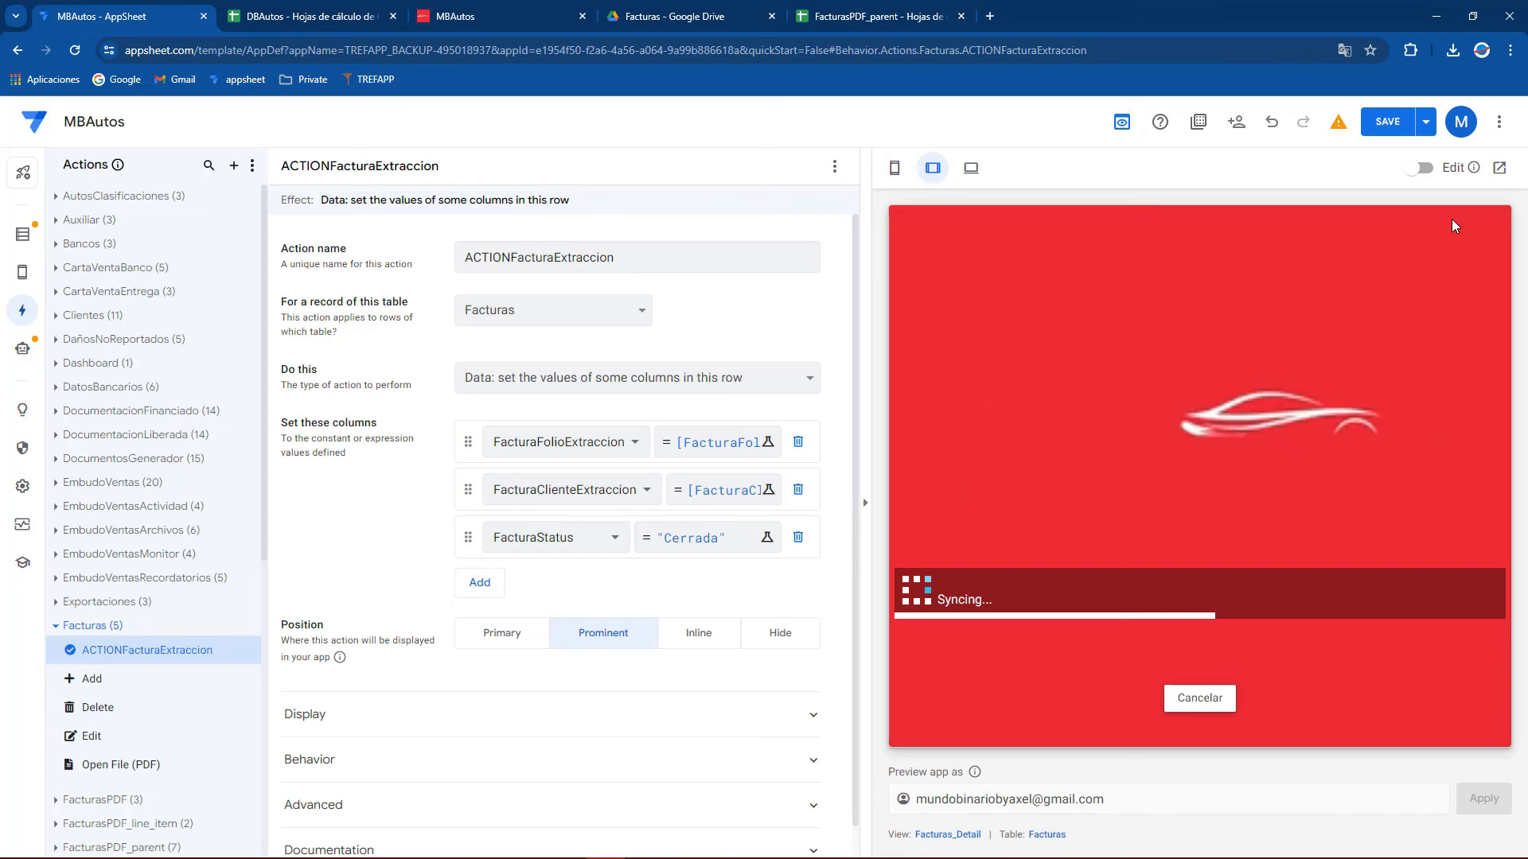
left_click(769, 380)
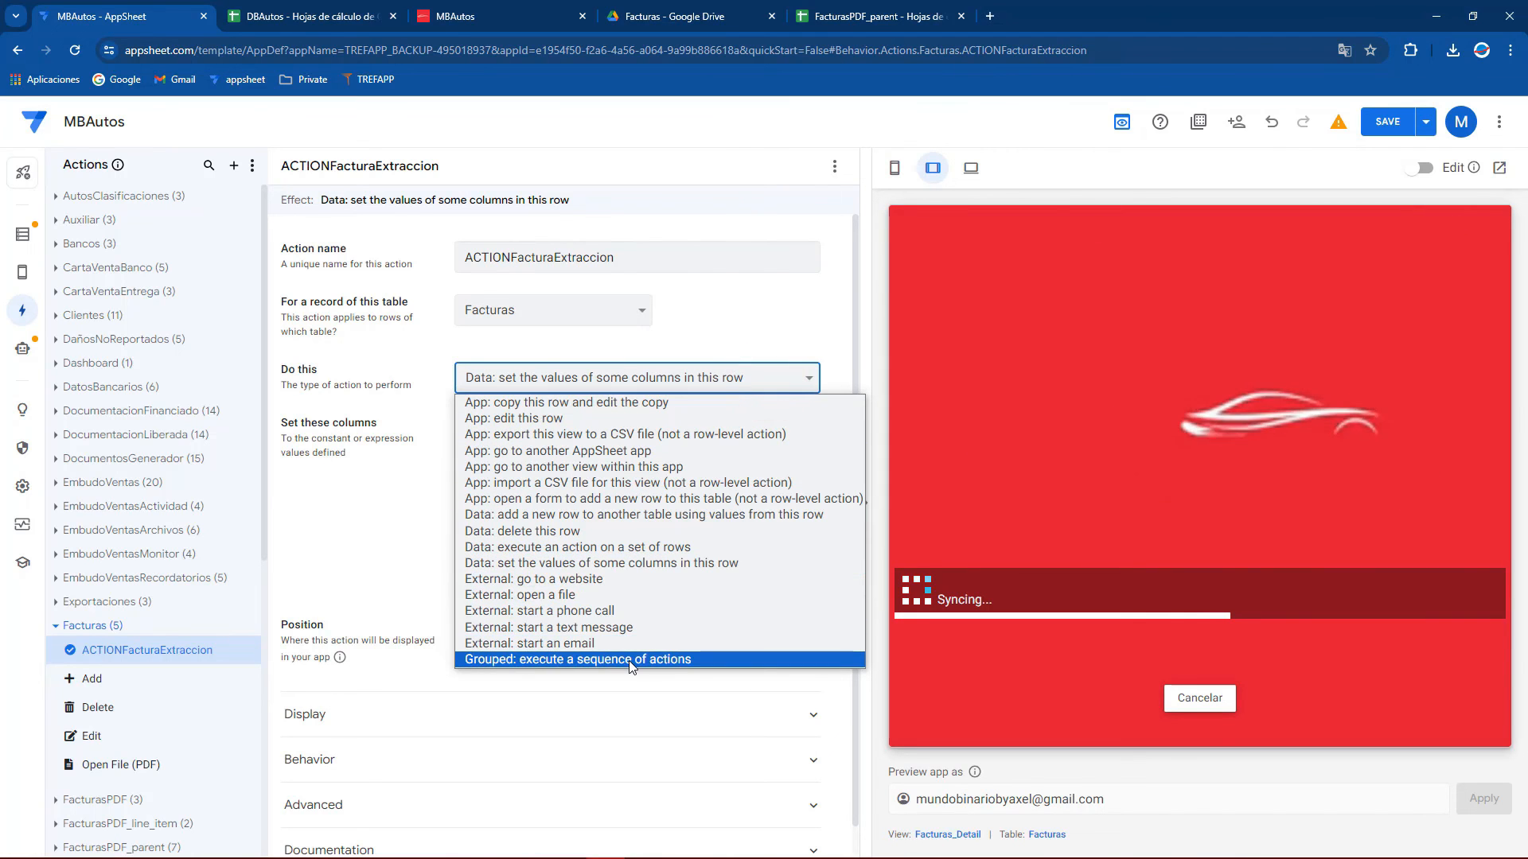
left_click(790, 342)
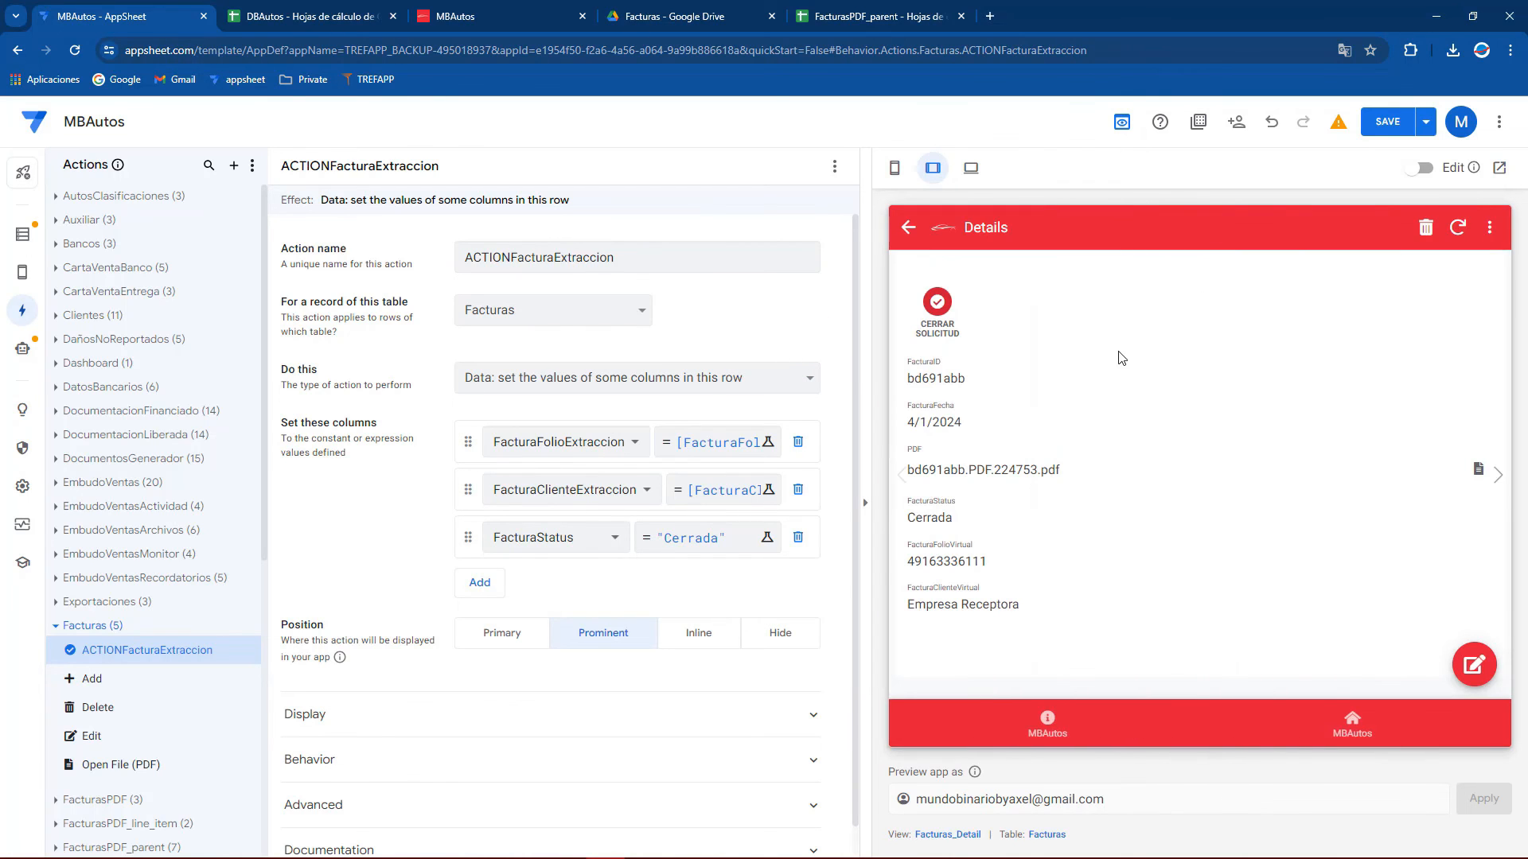
Reopen invoice bd691abb from the preview's Facturas list, run Cerrar solicitud, sync, and check its FacturaFolioExtraccion cell in DBAutos
left_click(907, 228)
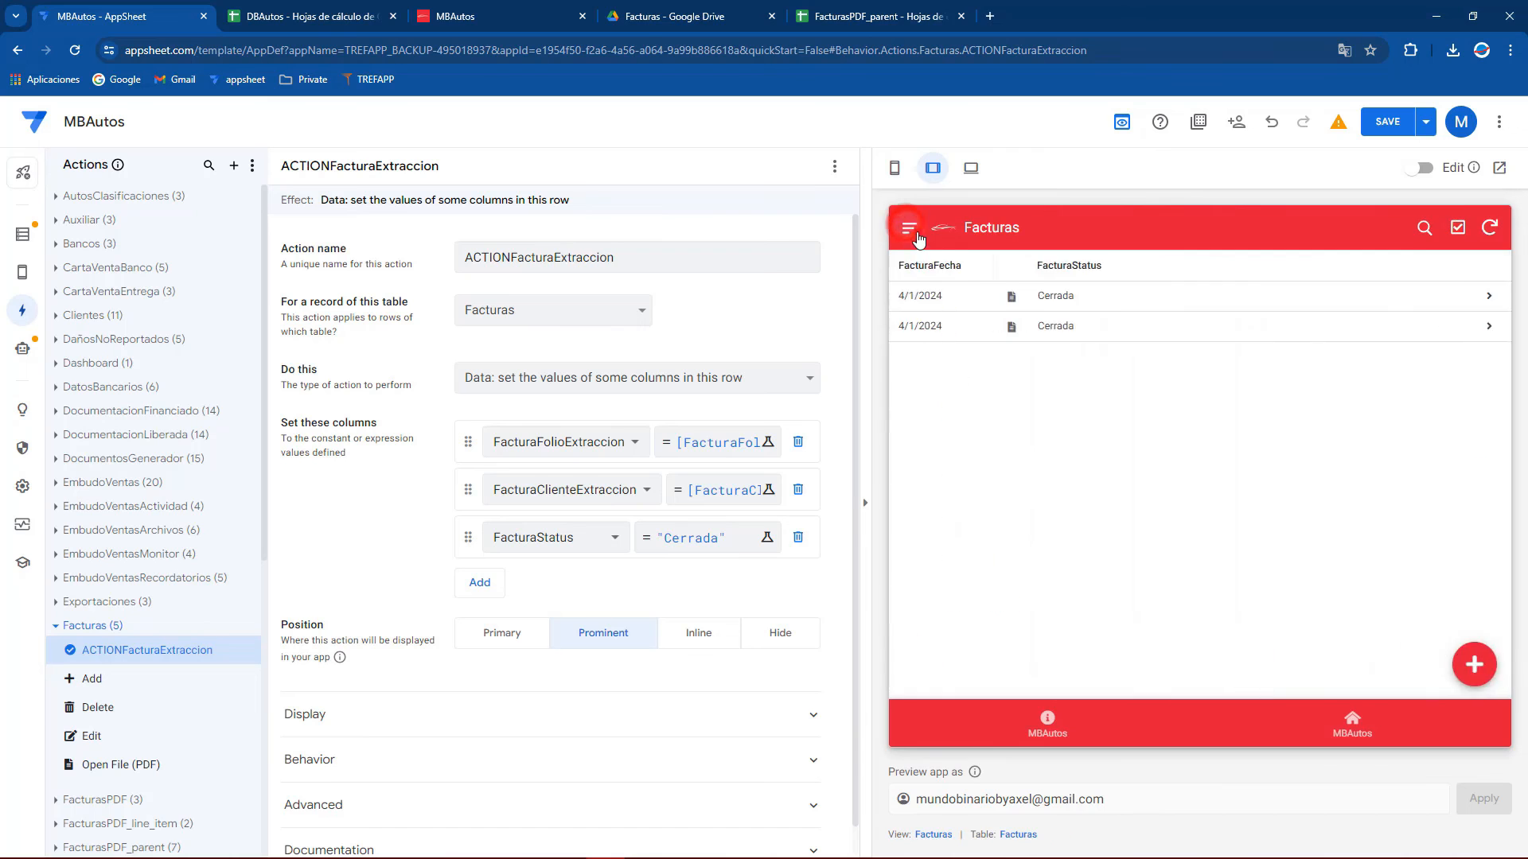
left_click(910, 227)
left_click(980, 307)
left_click(1072, 292)
left_click(928, 301)
left_click(1459, 229)
left_click(282, 11)
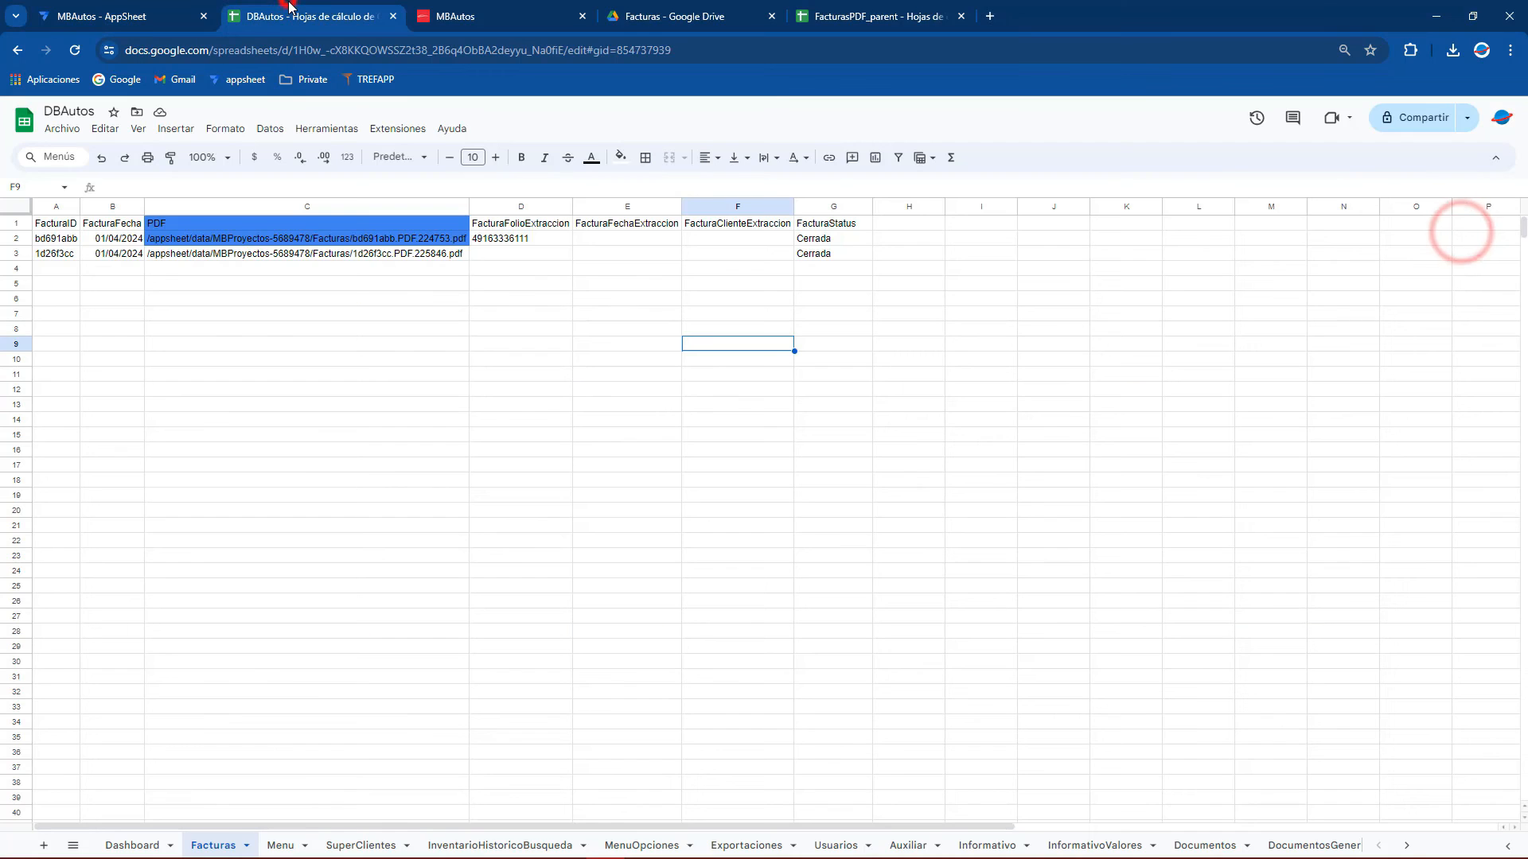
left_click(512, 239)
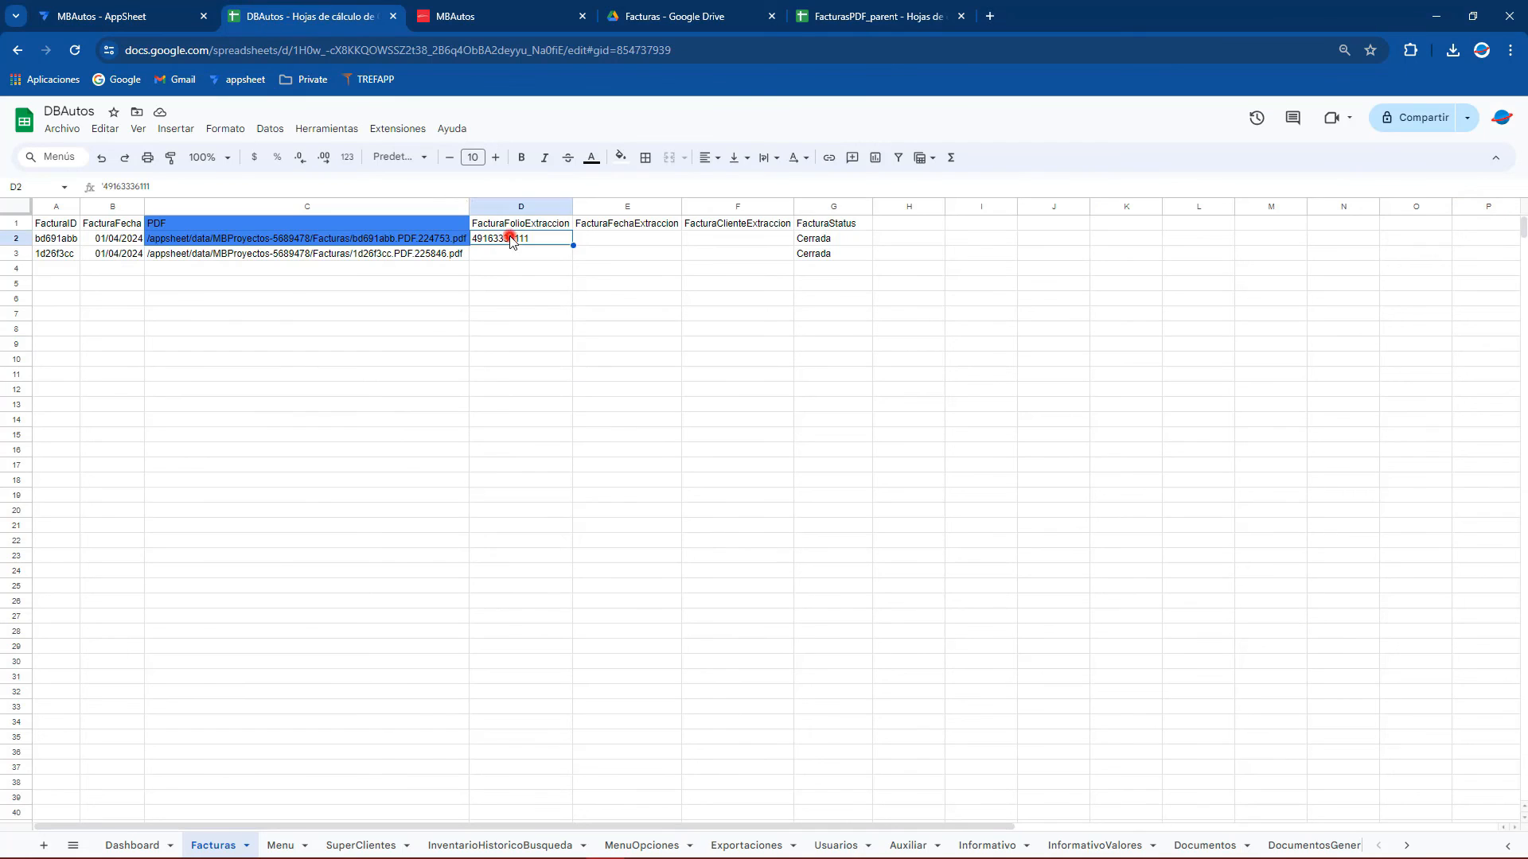
Run and sync Cerrar solicitud a second time on invoice bd691abb and check its FacturaClienteExtraccion cell in DBAutos
left_click(176, 6)
left_click(302, 16)
left_click(734, 243)
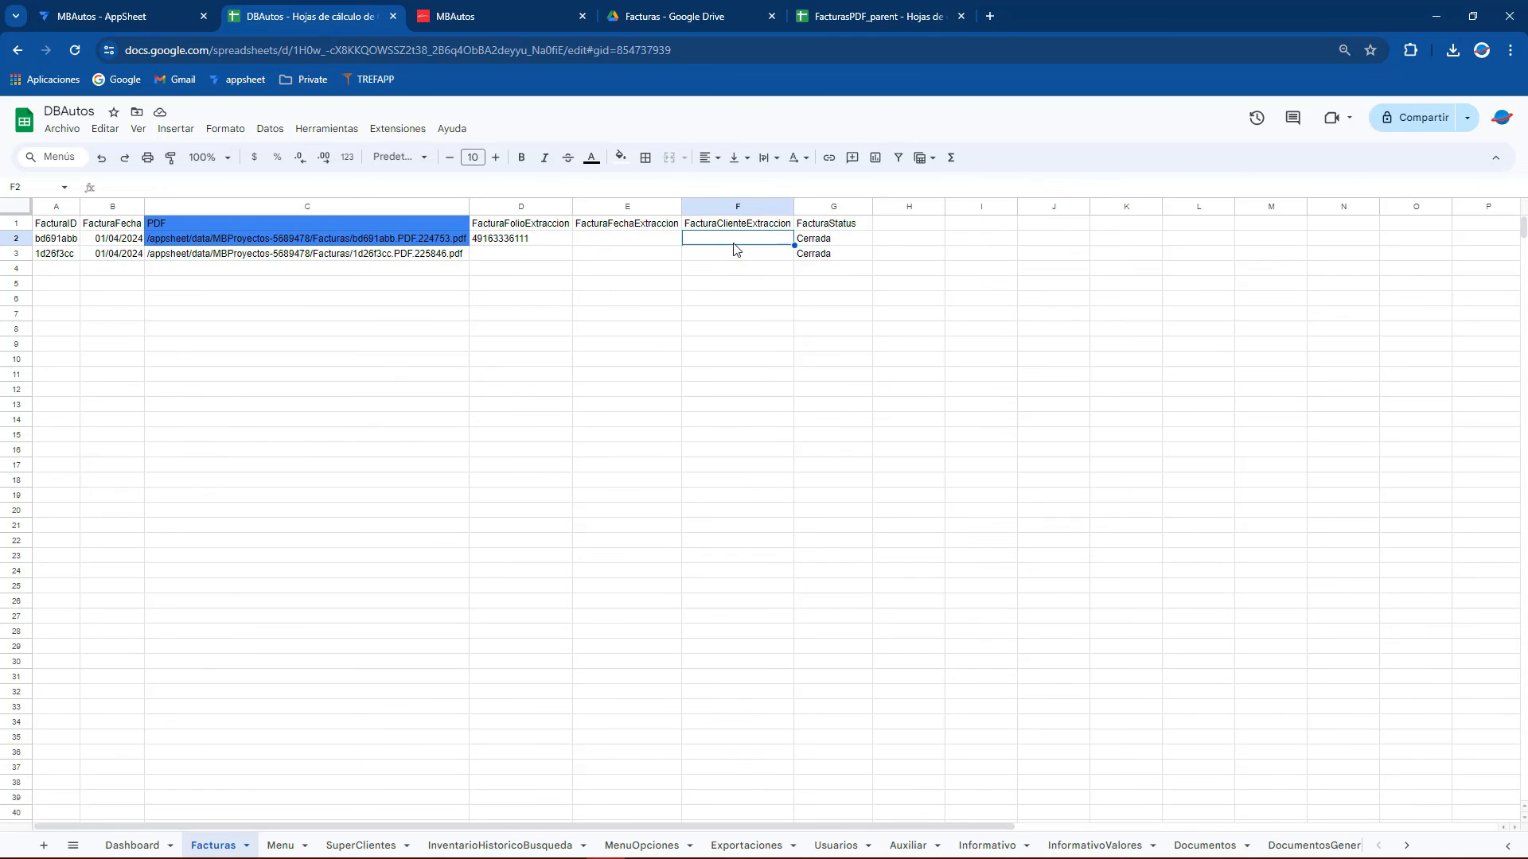
left_click(126, 6)
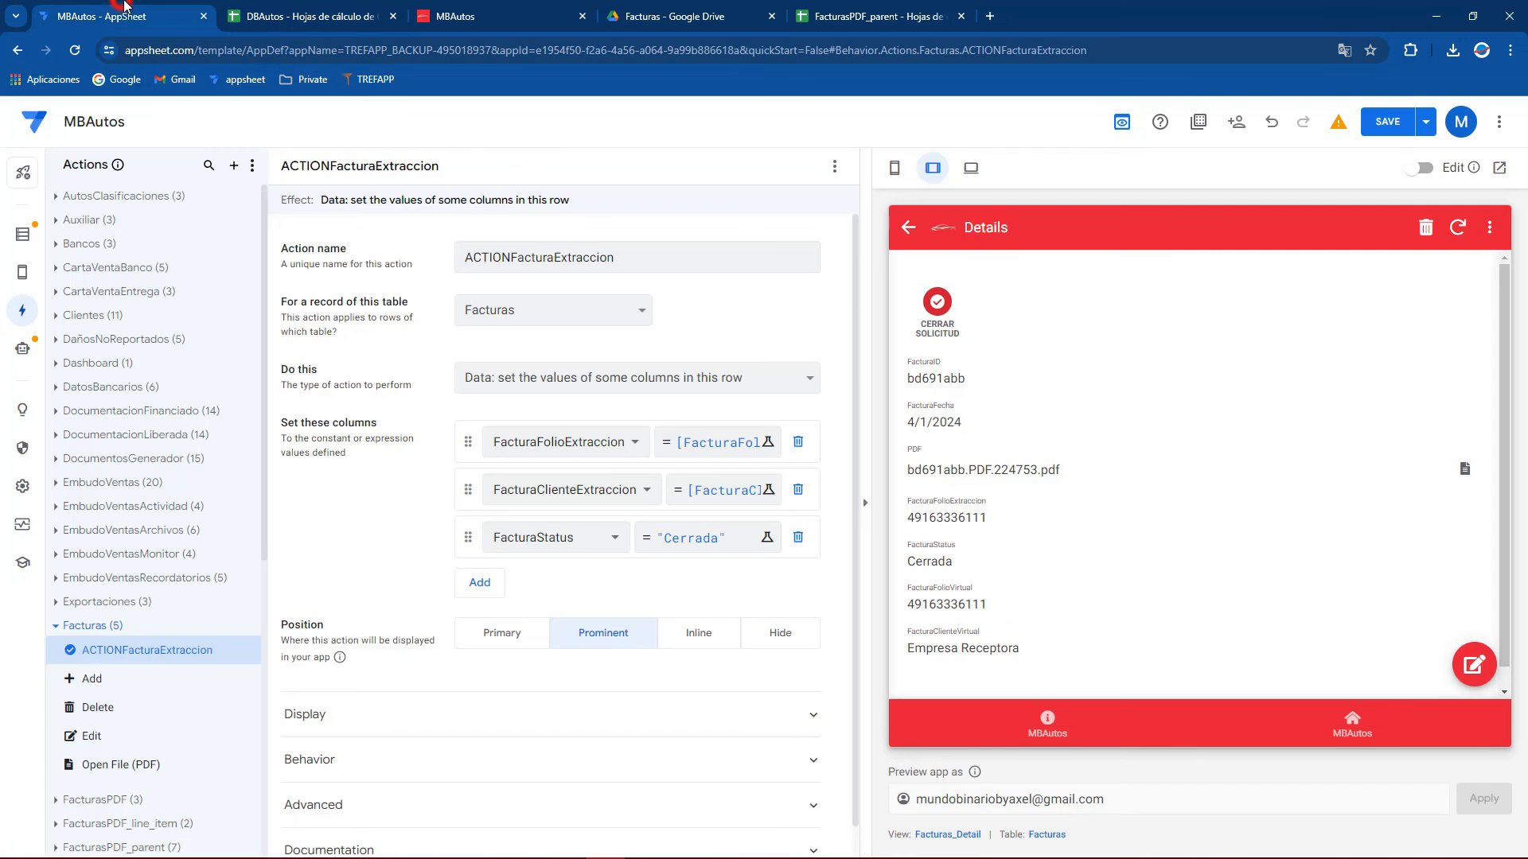
left_click(939, 311)
left_click(1454, 228)
left_click(310, 16)
left_click(708, 239)
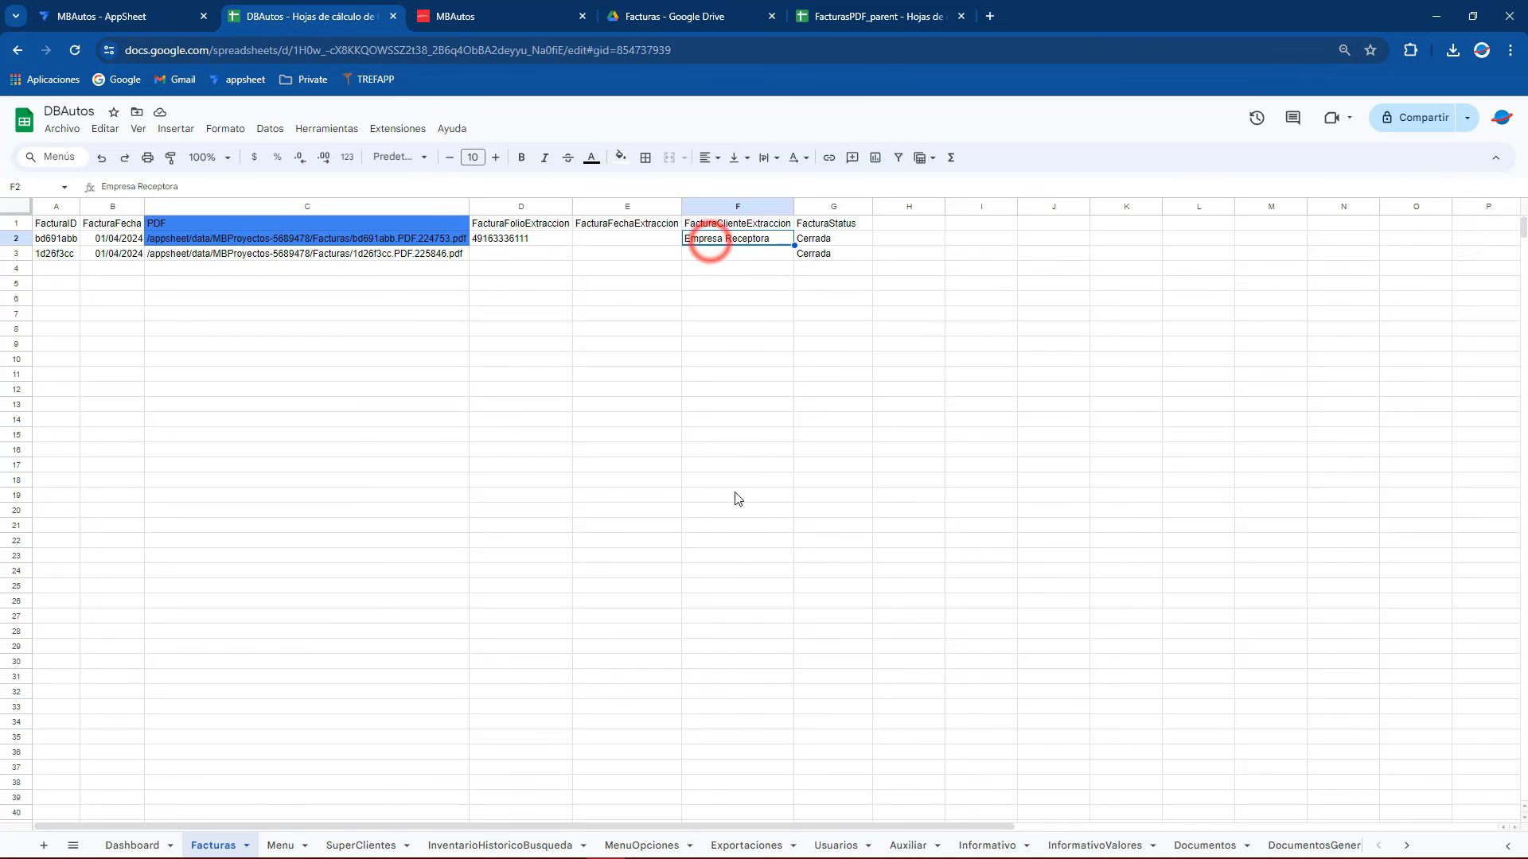
Open invoice 1d26f3cc in the AppSheet preview, run Cerrar solicitud and check its row in the DBAutos Facturas sheet
left_click(126, 16)
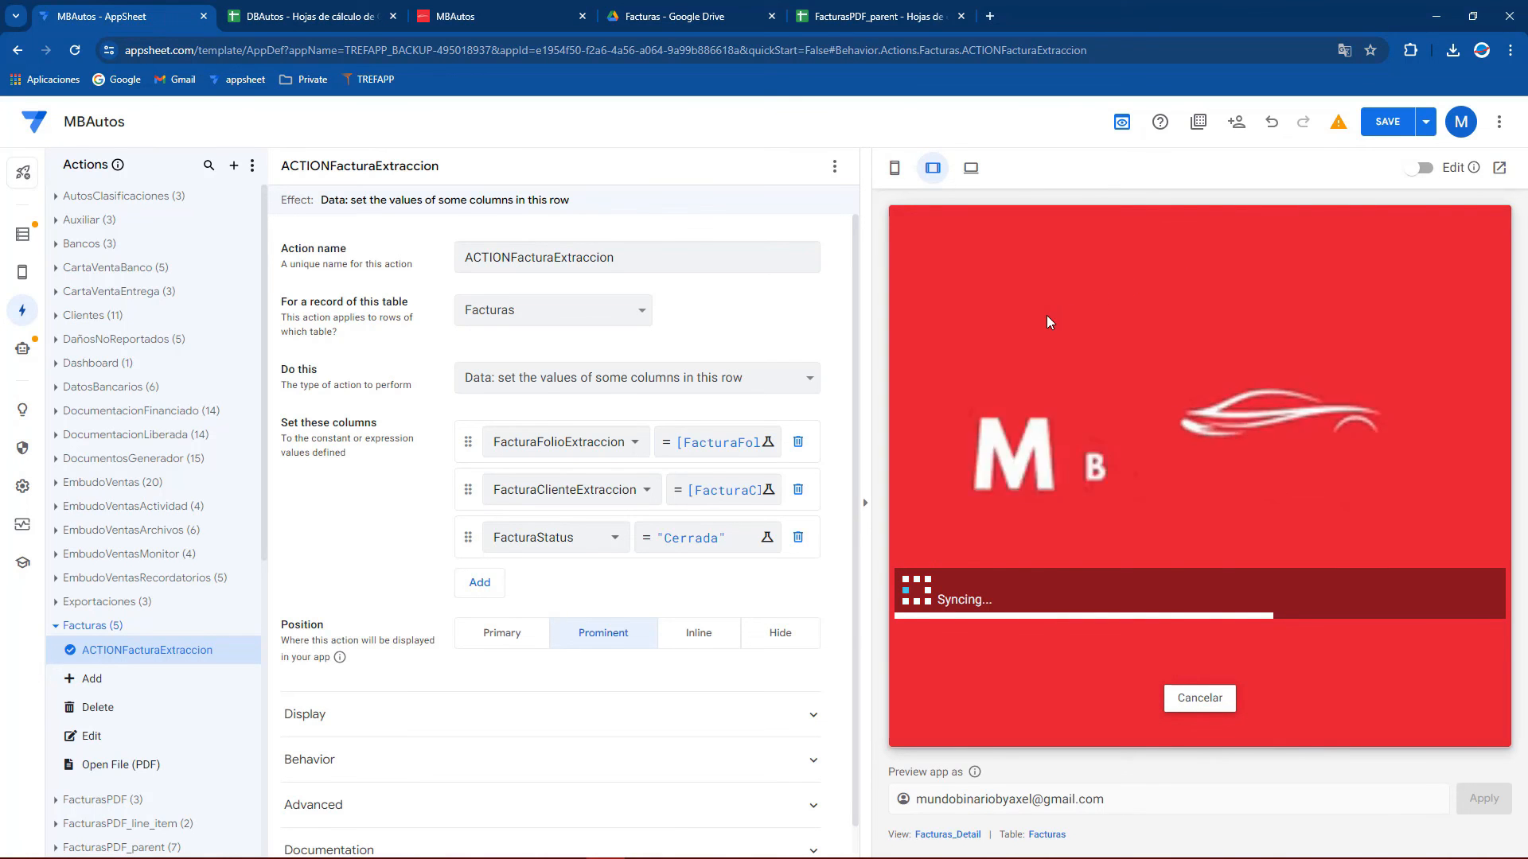
left_click(908, 227)
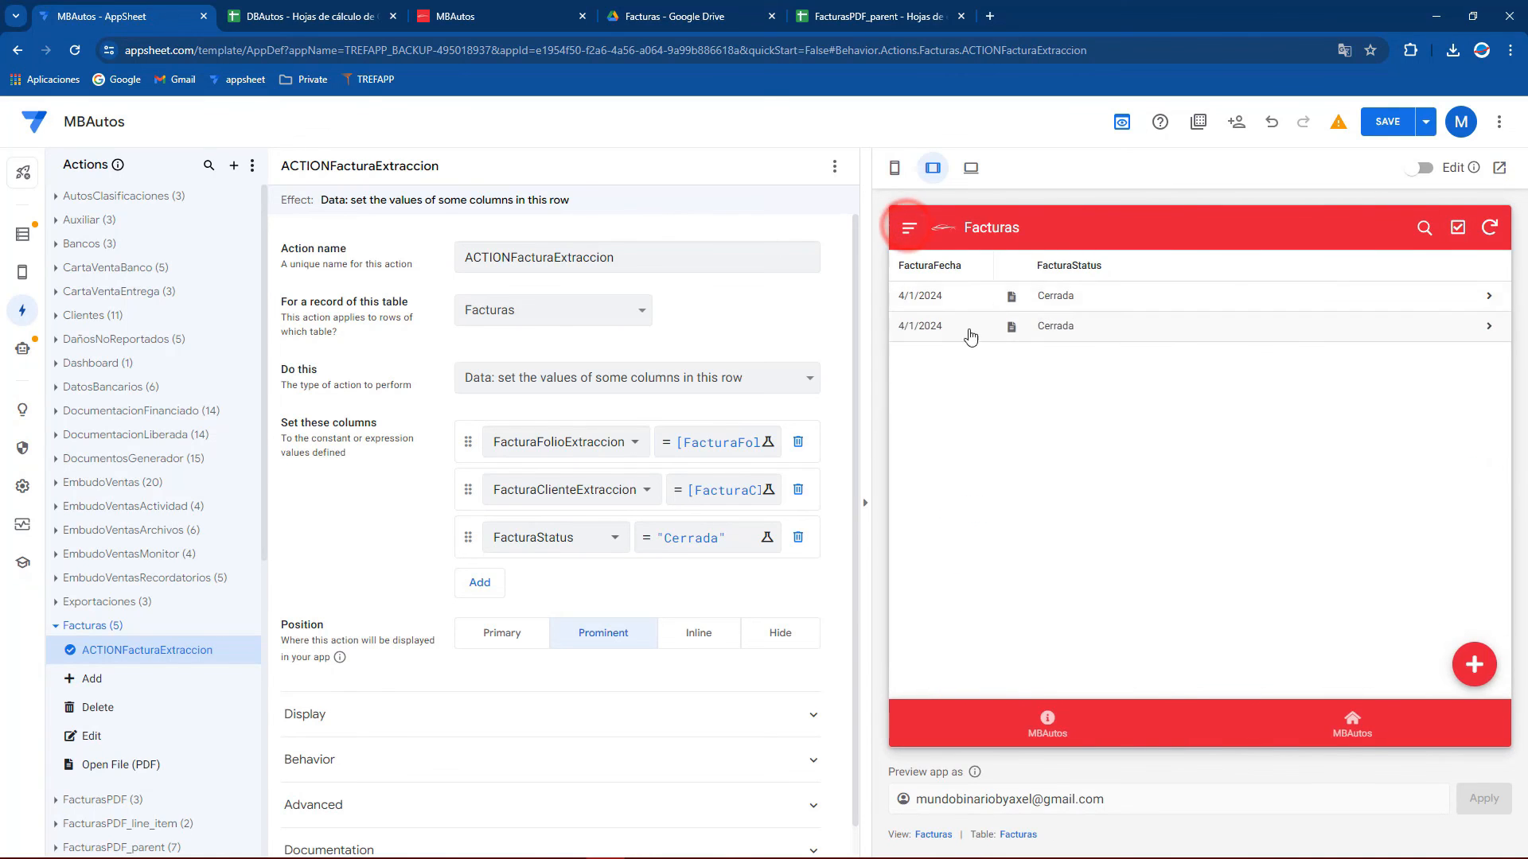
left_click(1003, 337)
left_click(1078, 335)
left_click(939, 303)
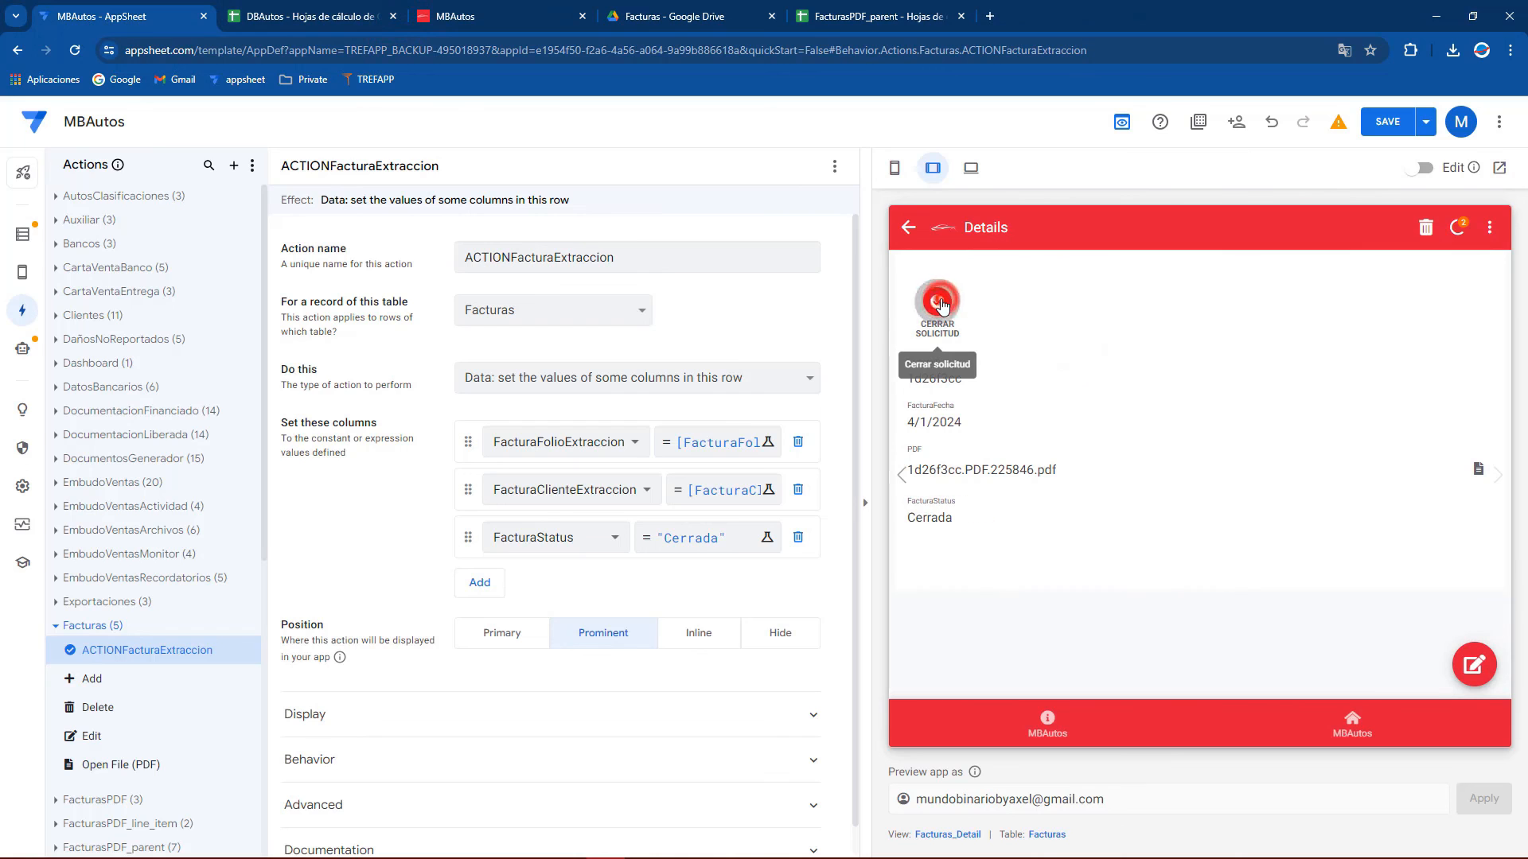
left_click(346, 15)
left_click(631, 331)
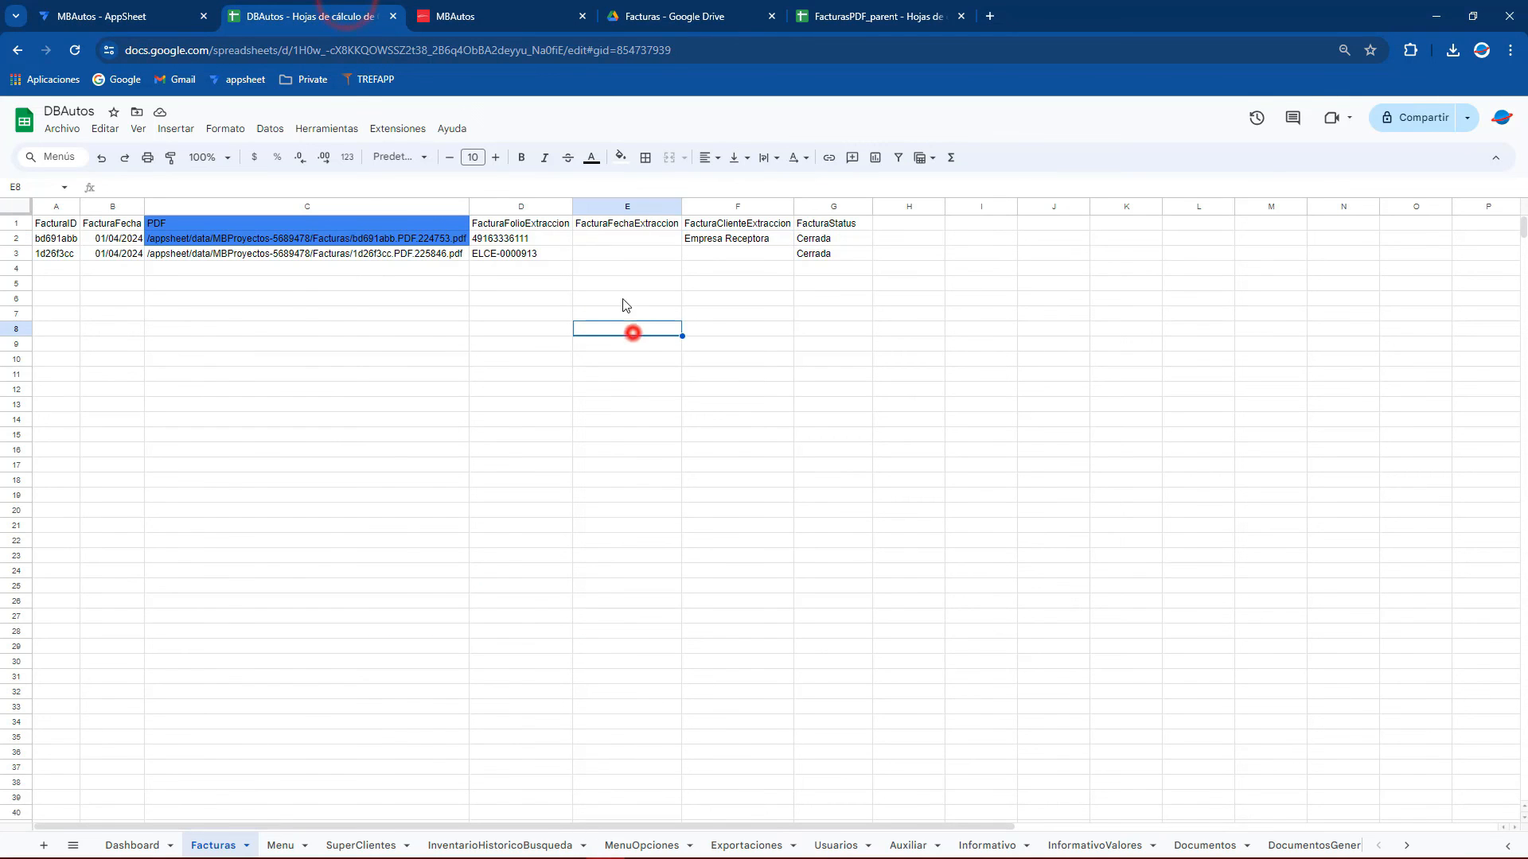
Clear row 1d26f3cc's FacturaFolioExtraccion cell in DBAutos, rerun Cerrar solicitud on that invoice and check the cell
left_click(529, 250)
key("Delete")
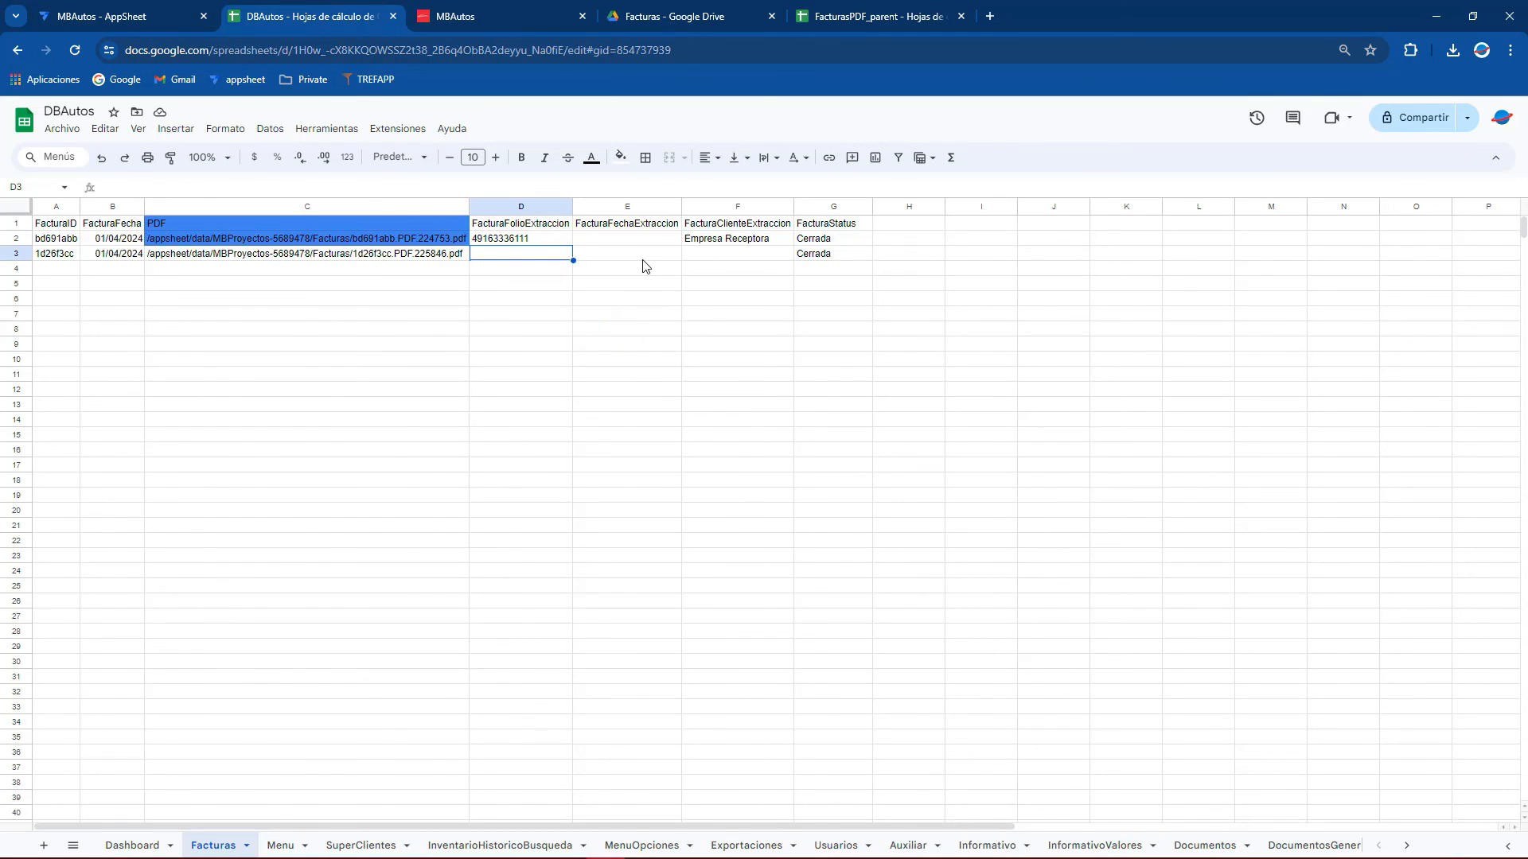
left_click(145, 7)
left_click(940, 305)
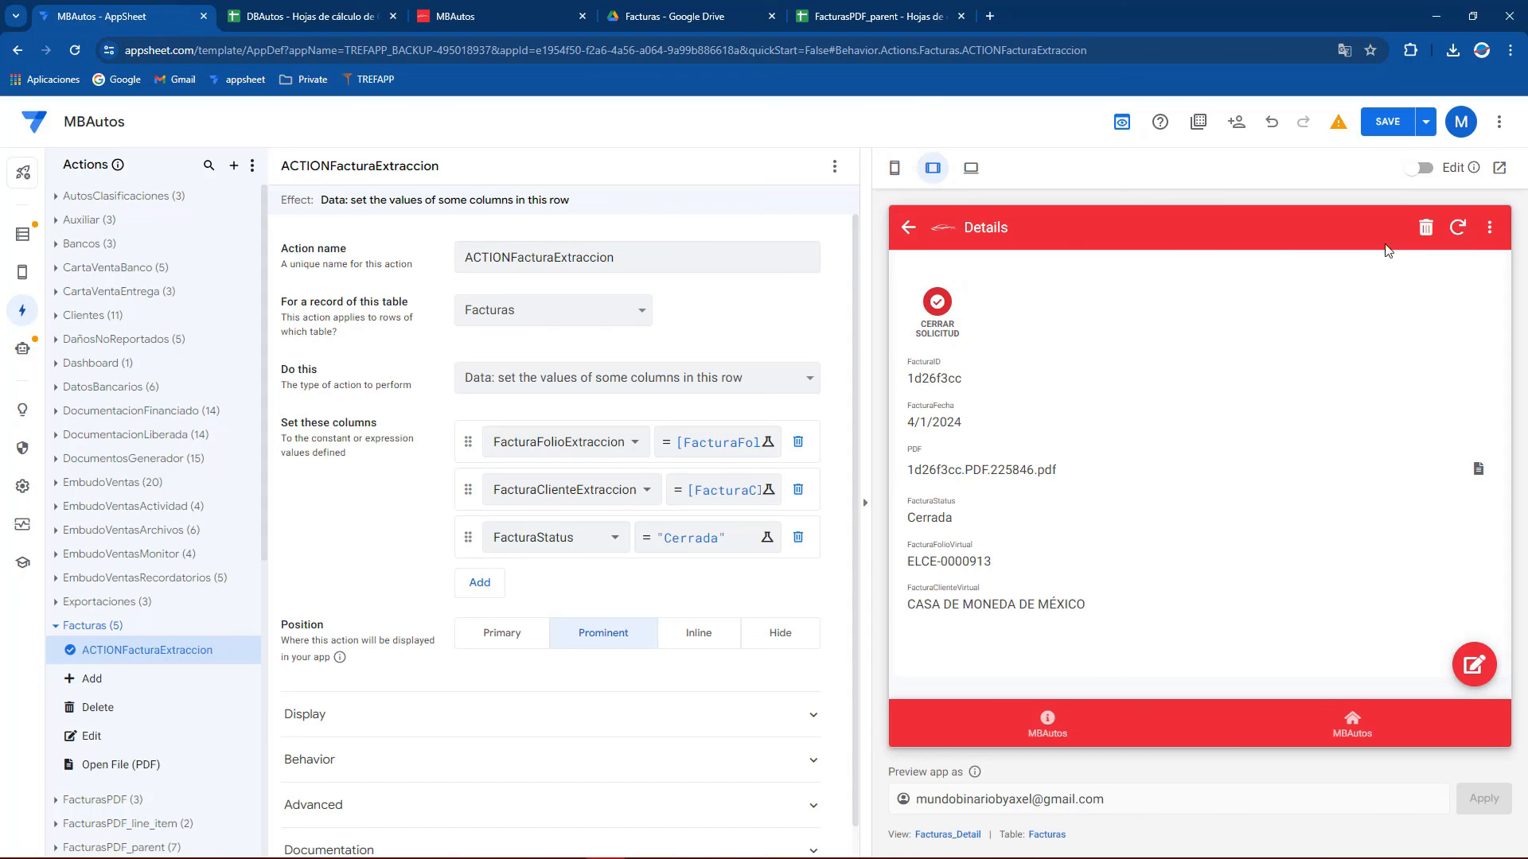
left_click(299, 9)
left_click(119, 10)
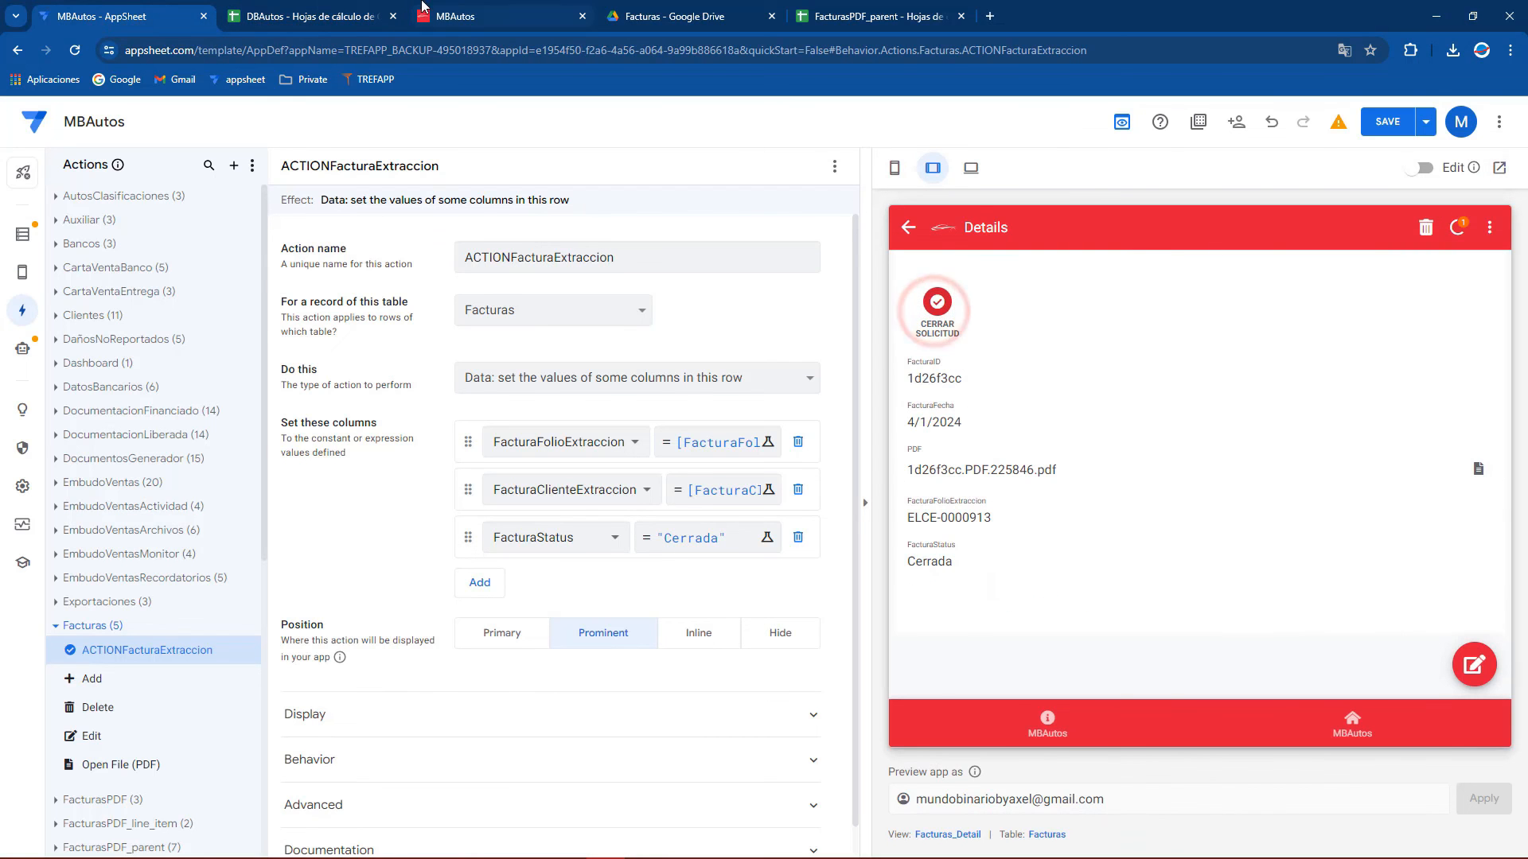
left_click(323, 15)
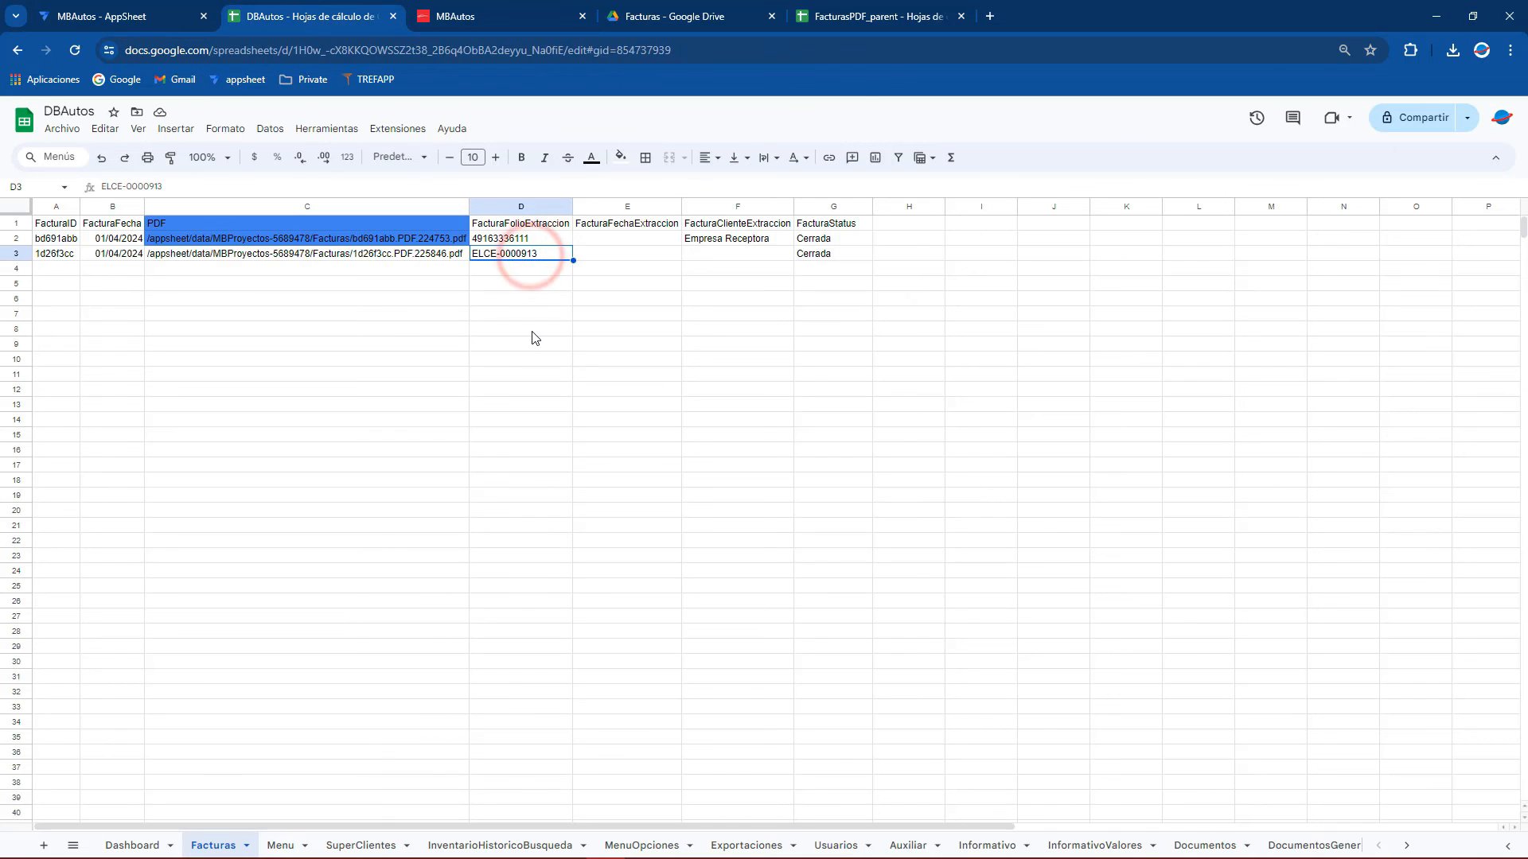
Rerun Cerrar solicitud on invoice 1d26f3cc, check its FacturaFolioExtraccion cell in DBAutos, and run the action once more
left_click(144, 12)
left_click(937, 302)
left_click(301, 14)
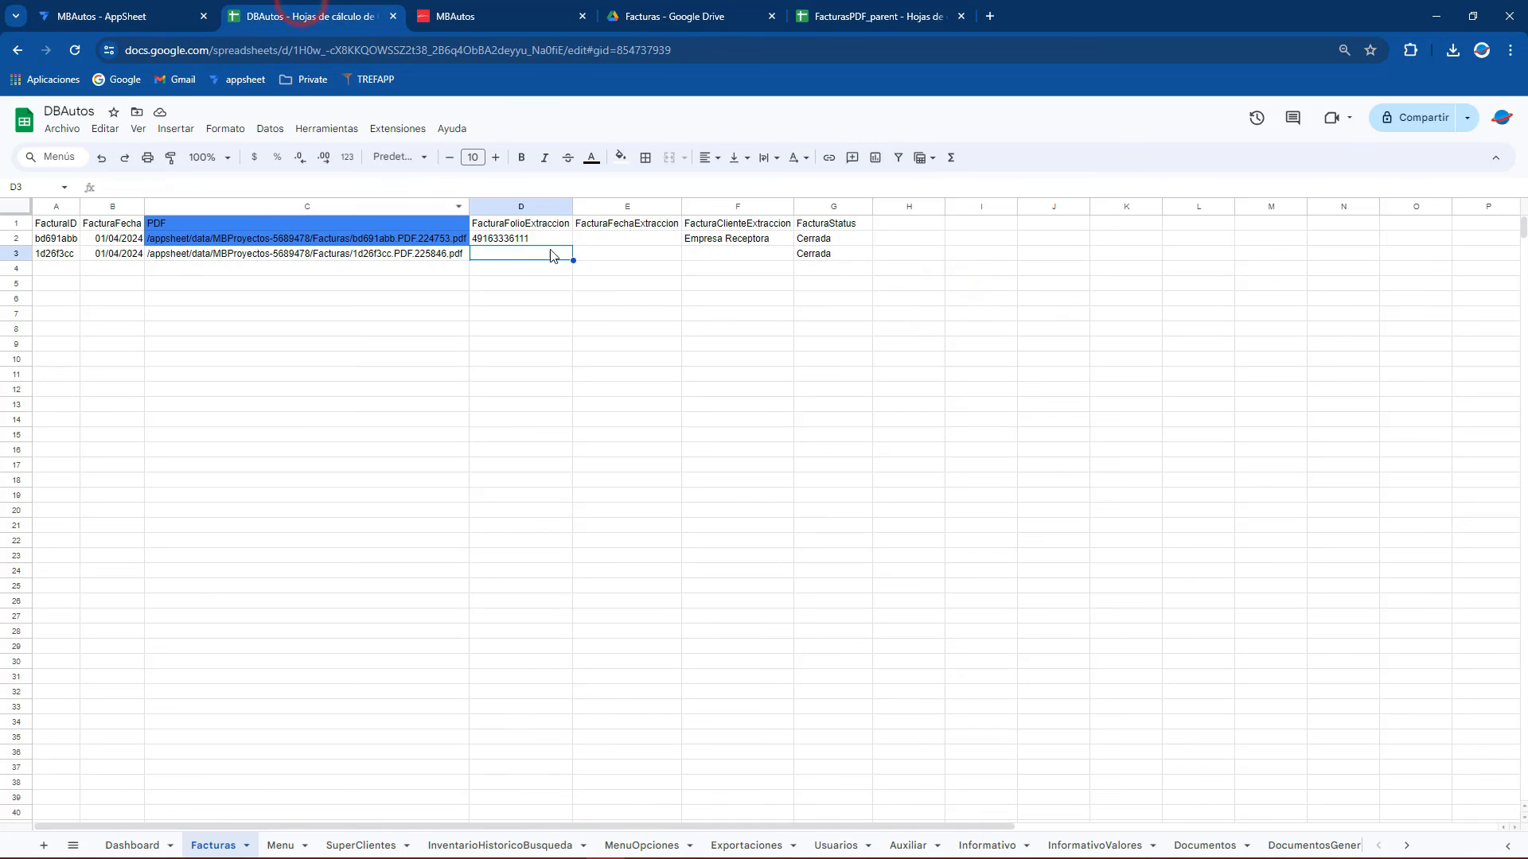
left_click(163, 12)
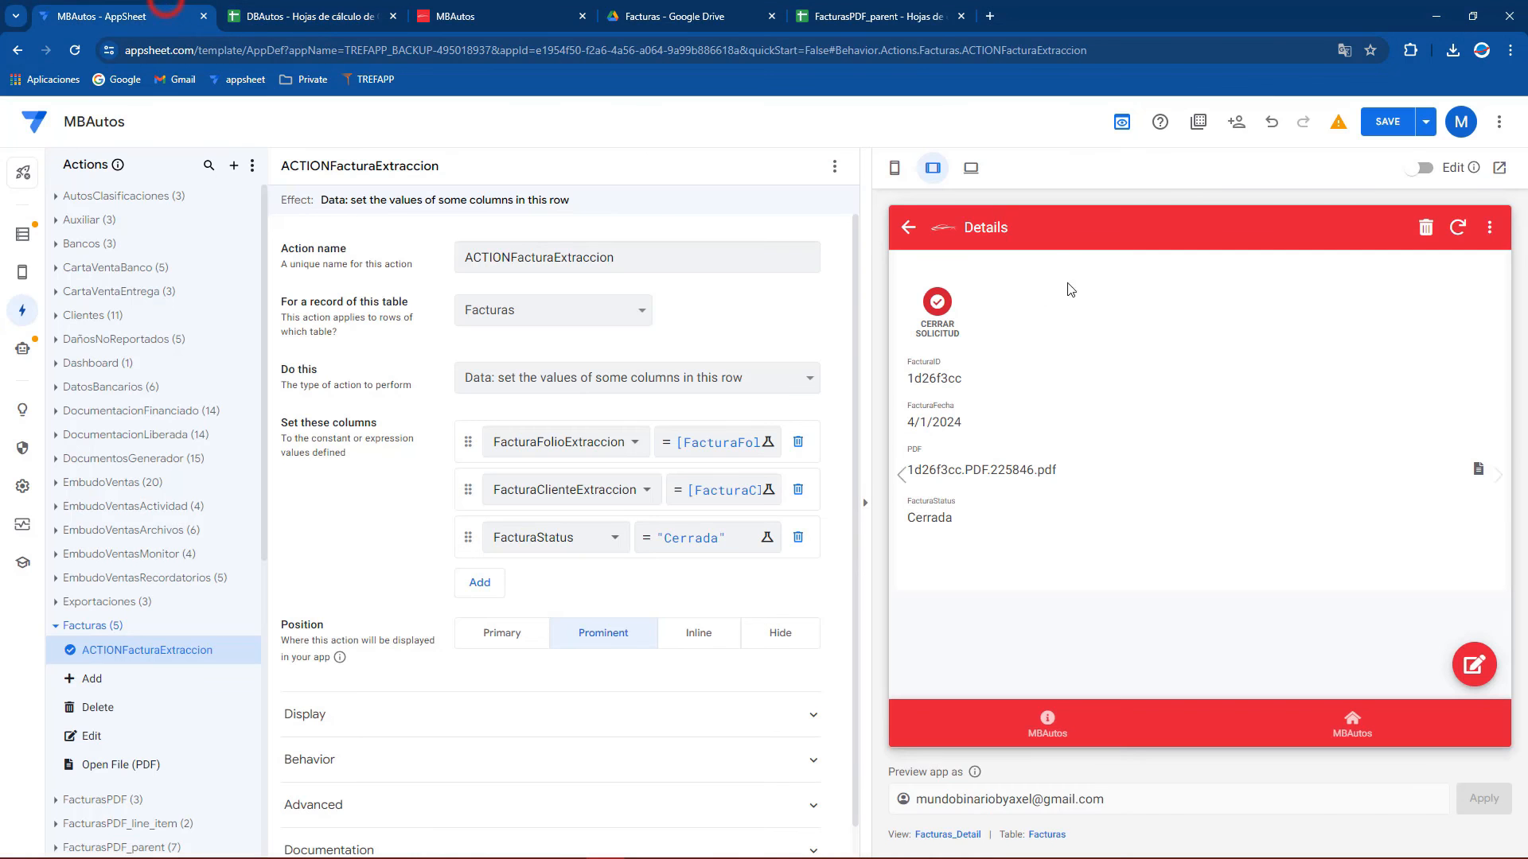
left_click(942, 299)
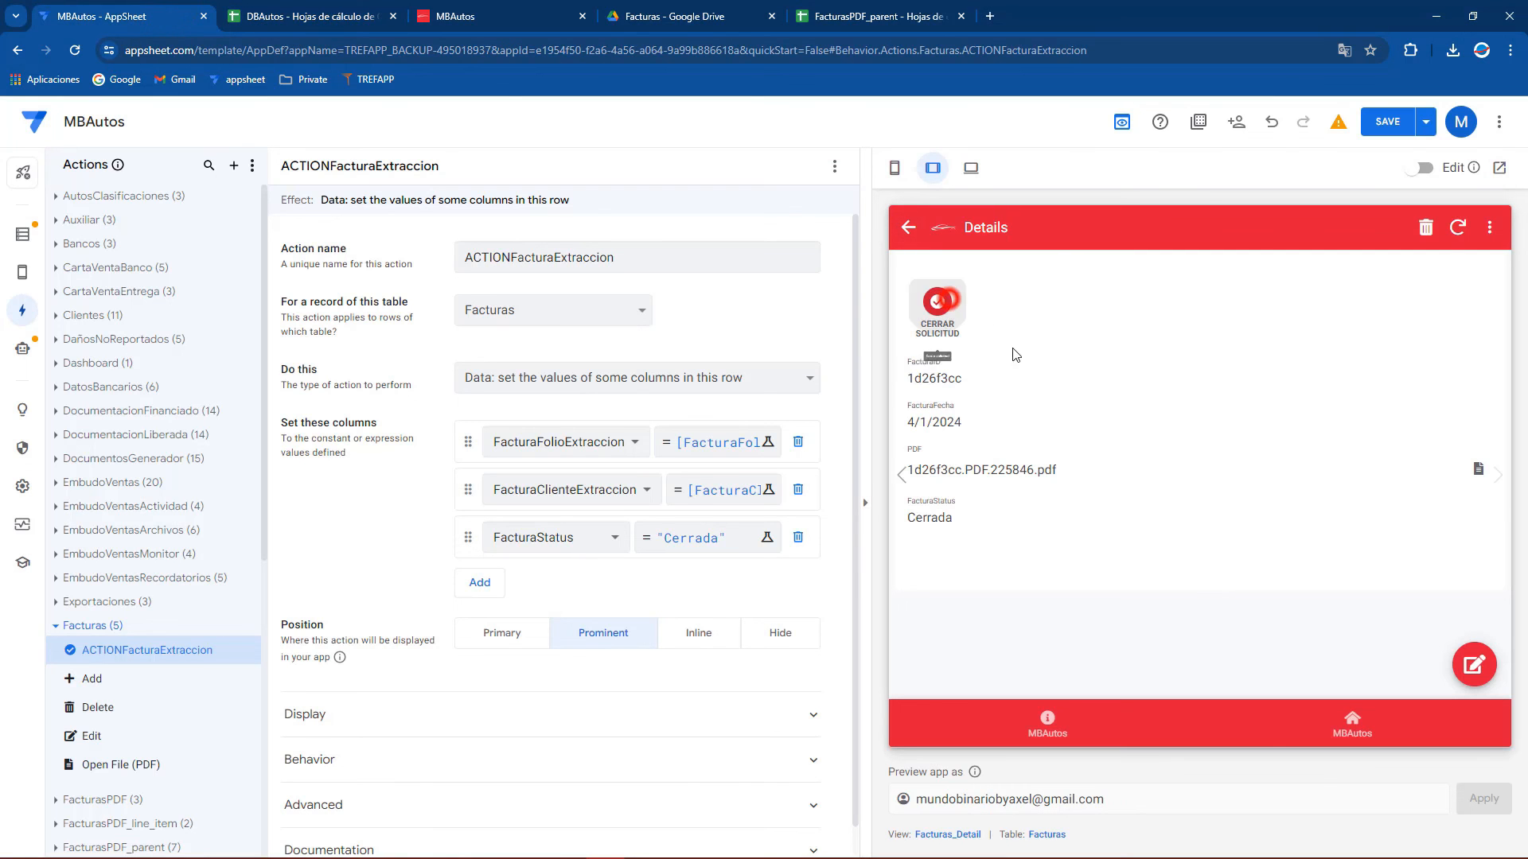
Reopen invoice 1d26f3cc from the preview's Facturas list, run Cerrar solicitud and check its row in the DBAutos Facturas sheet
left_click(907, 229)
left_click(971, 338)
left_click(959, 312)
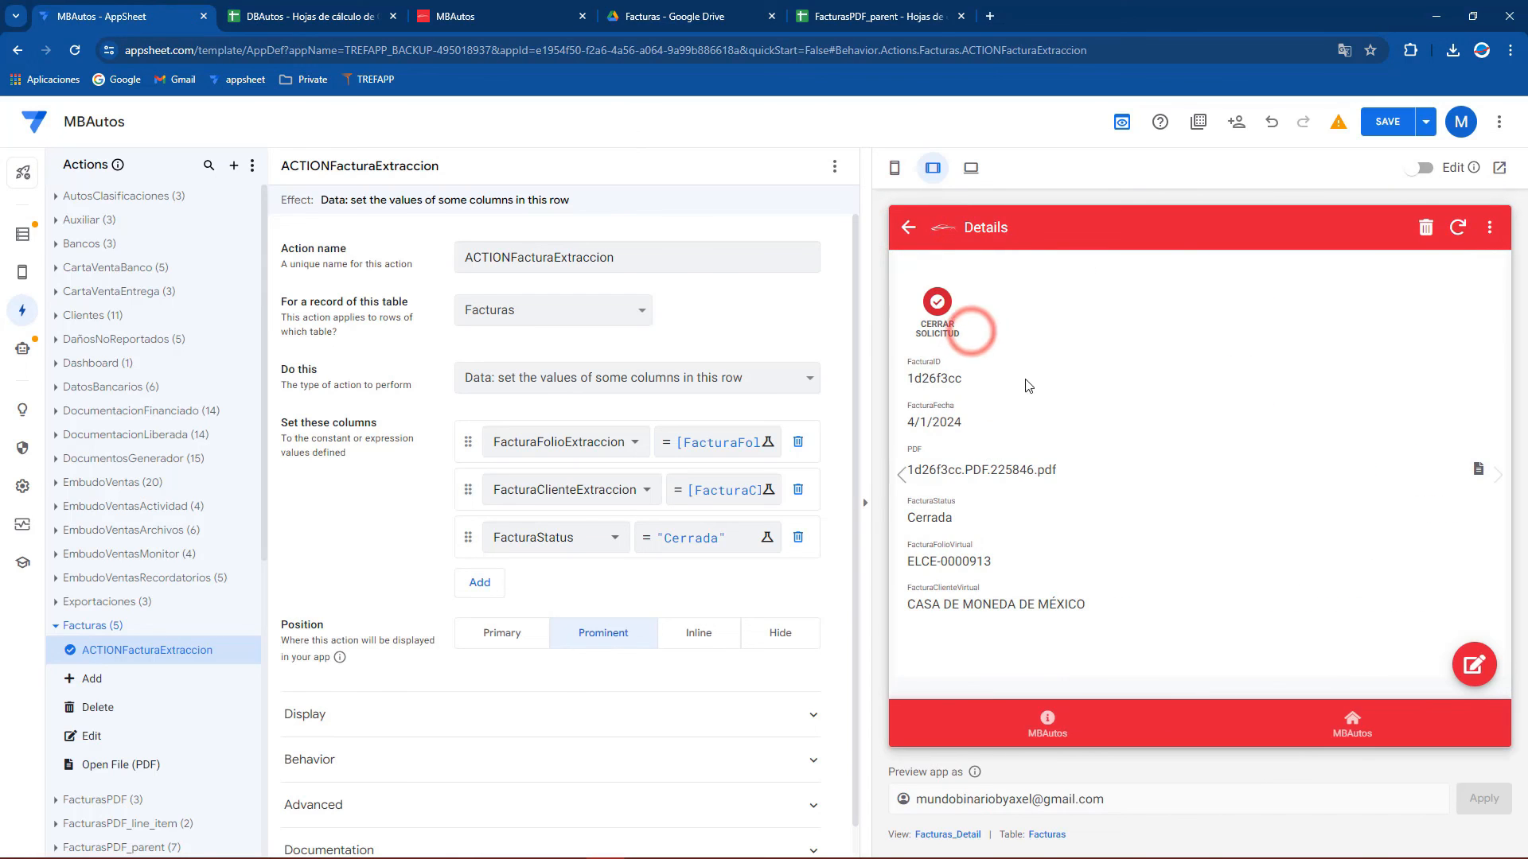
left_click(344, 6)
left_click(107, 10)
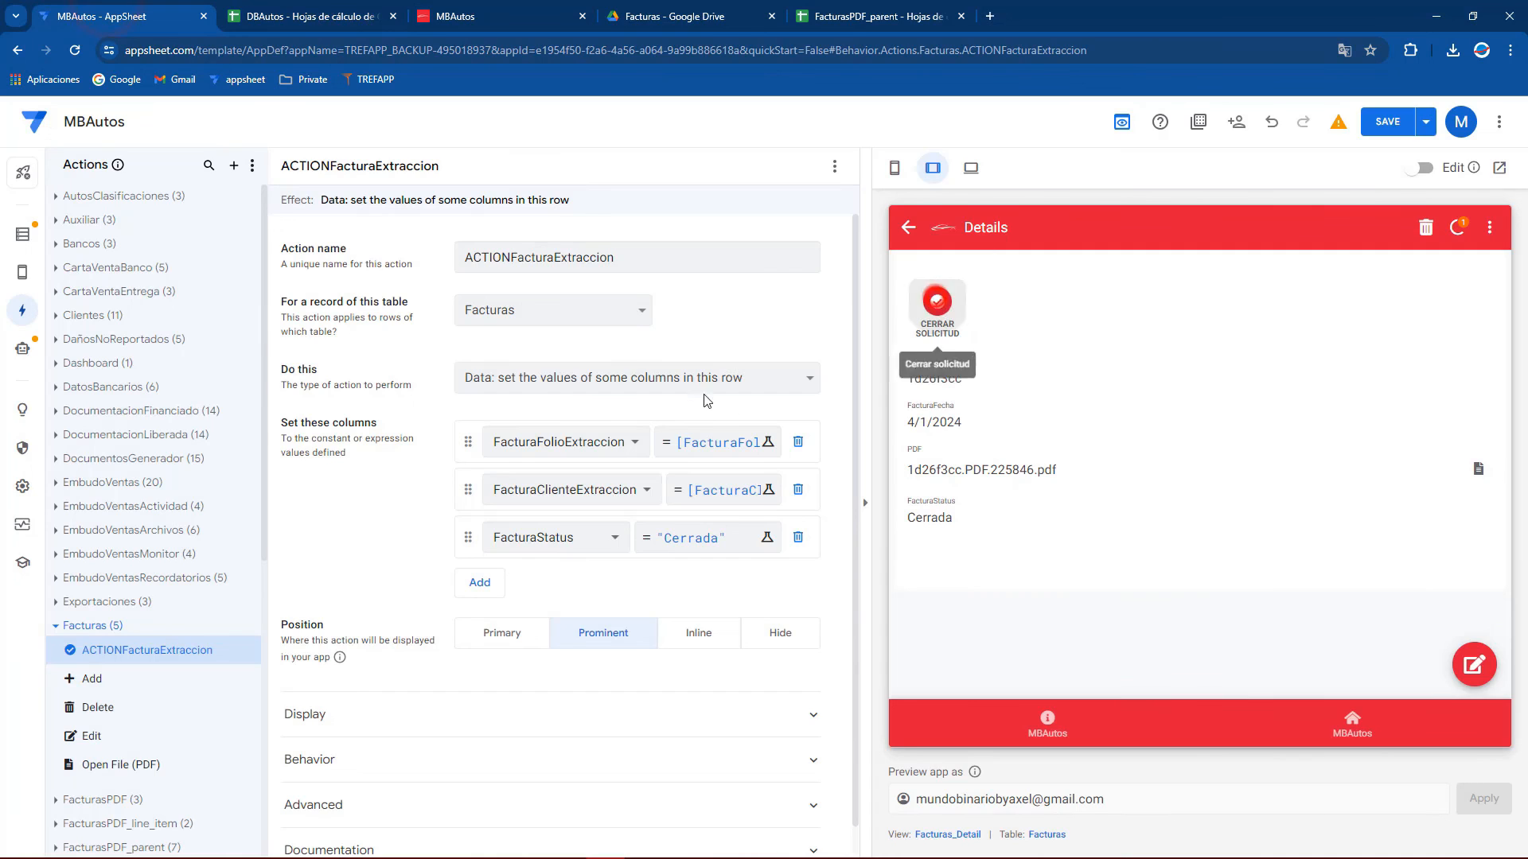
left_click(343, 14)
left_click(106, 9)
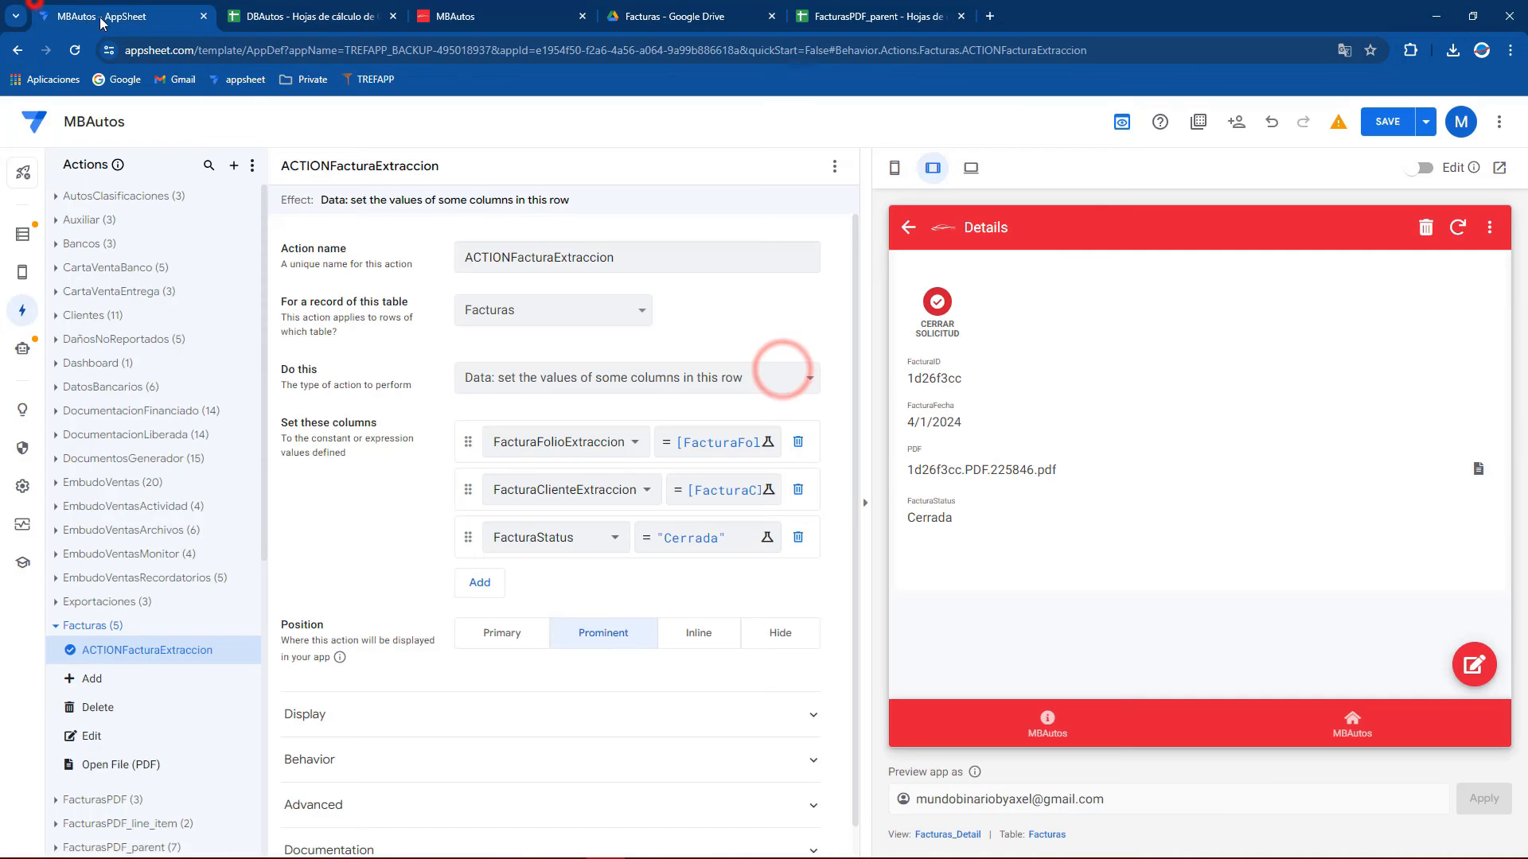
Save the MBAutos app and recheck the extraction cells of row 1d26f3cc in DBAutos
left_click(1394, 117)
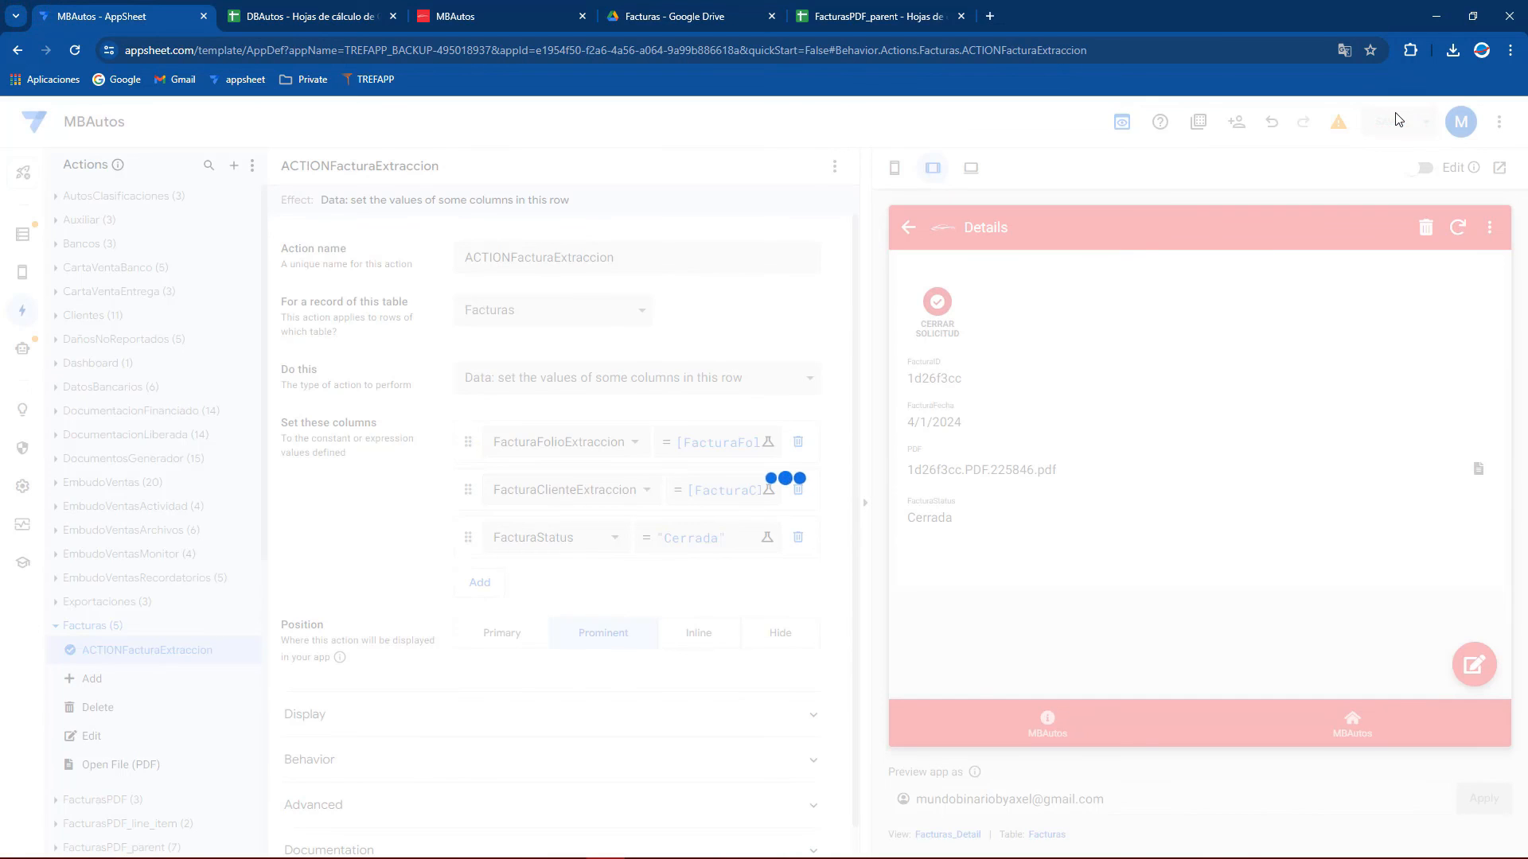
left_click(350, 16)
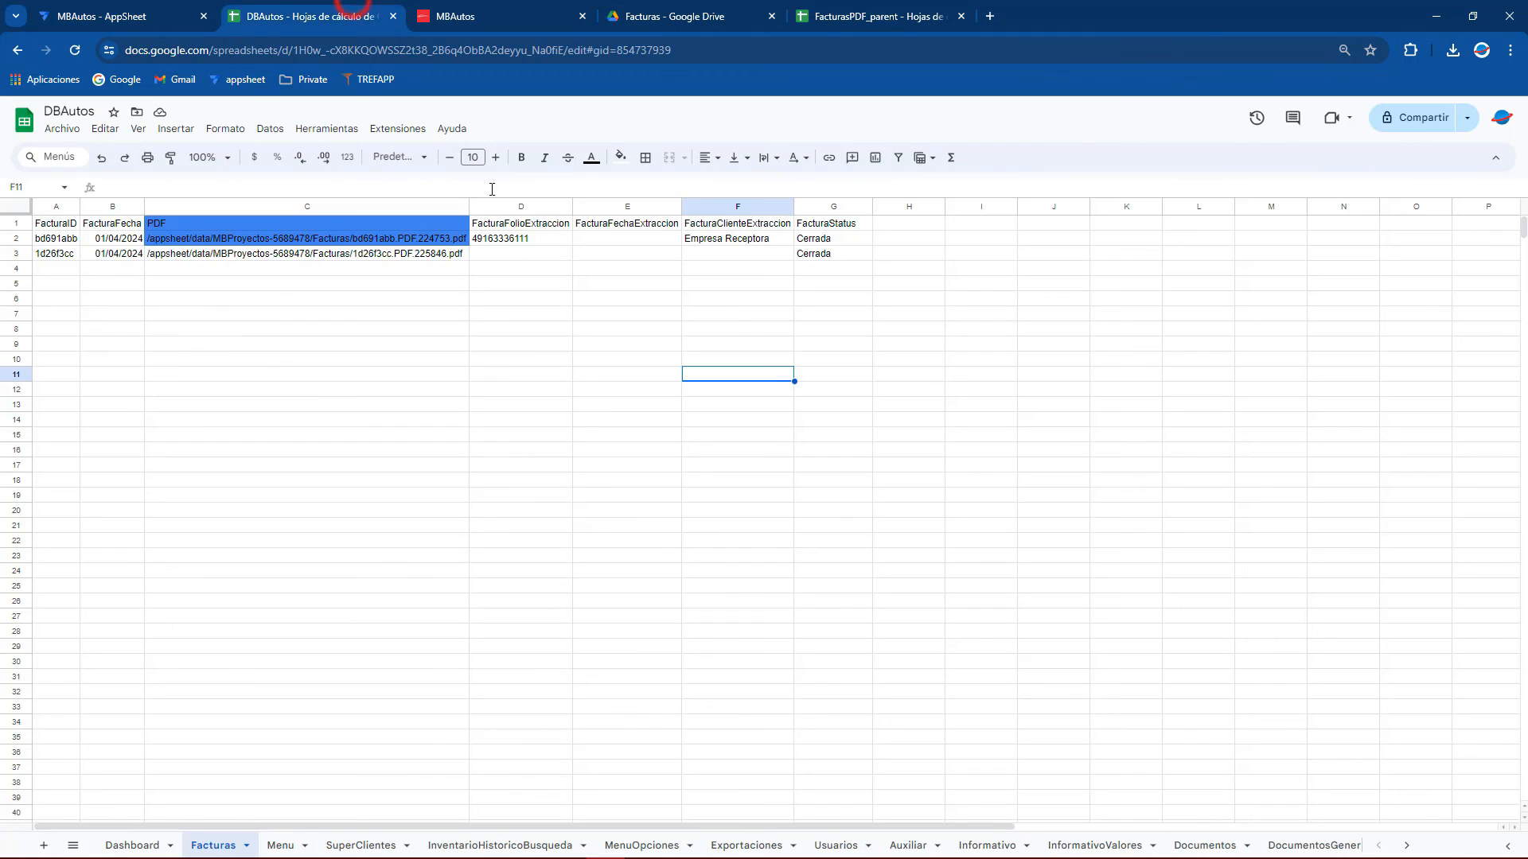
left_click(152, 8)
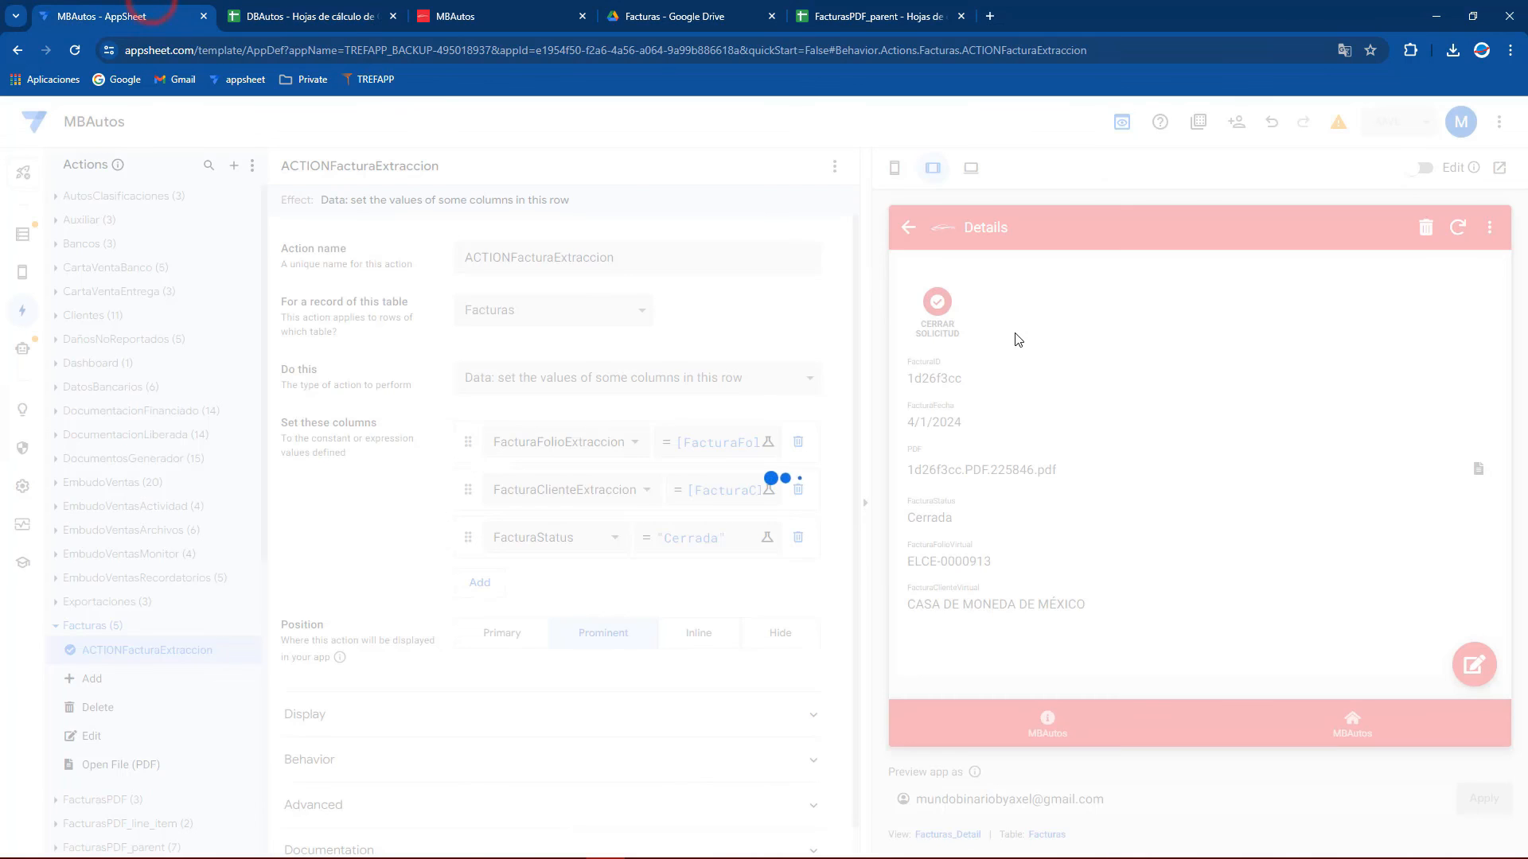
left_click(373, 8)
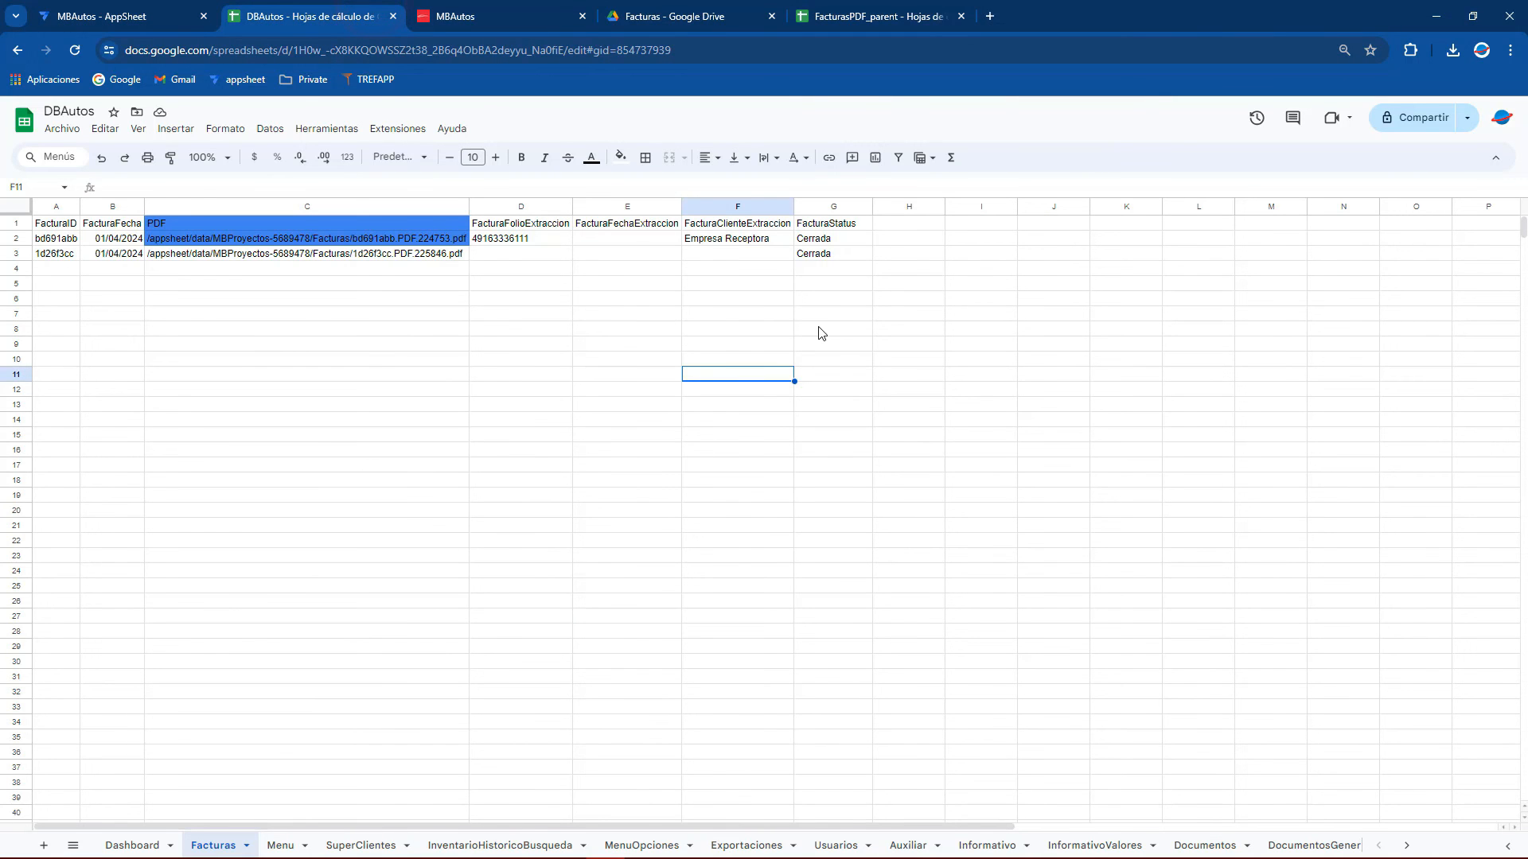